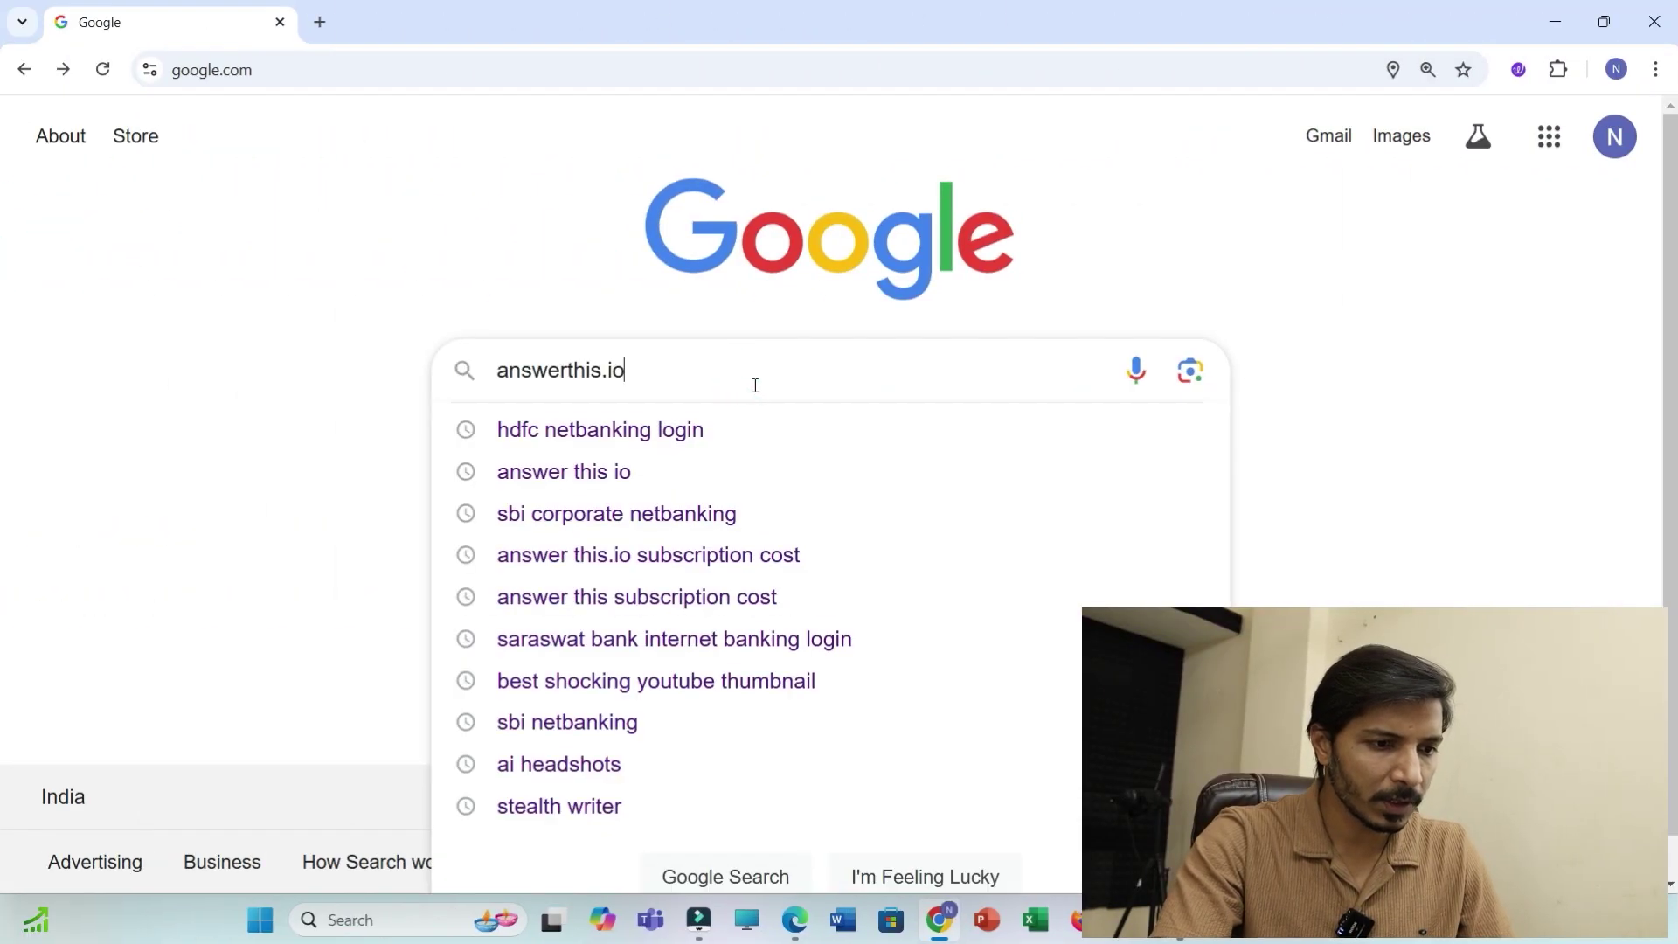
Step: Search Google for answerthis.io and open the 'AnswerThis: Best AI research assistant' result
key("Return")
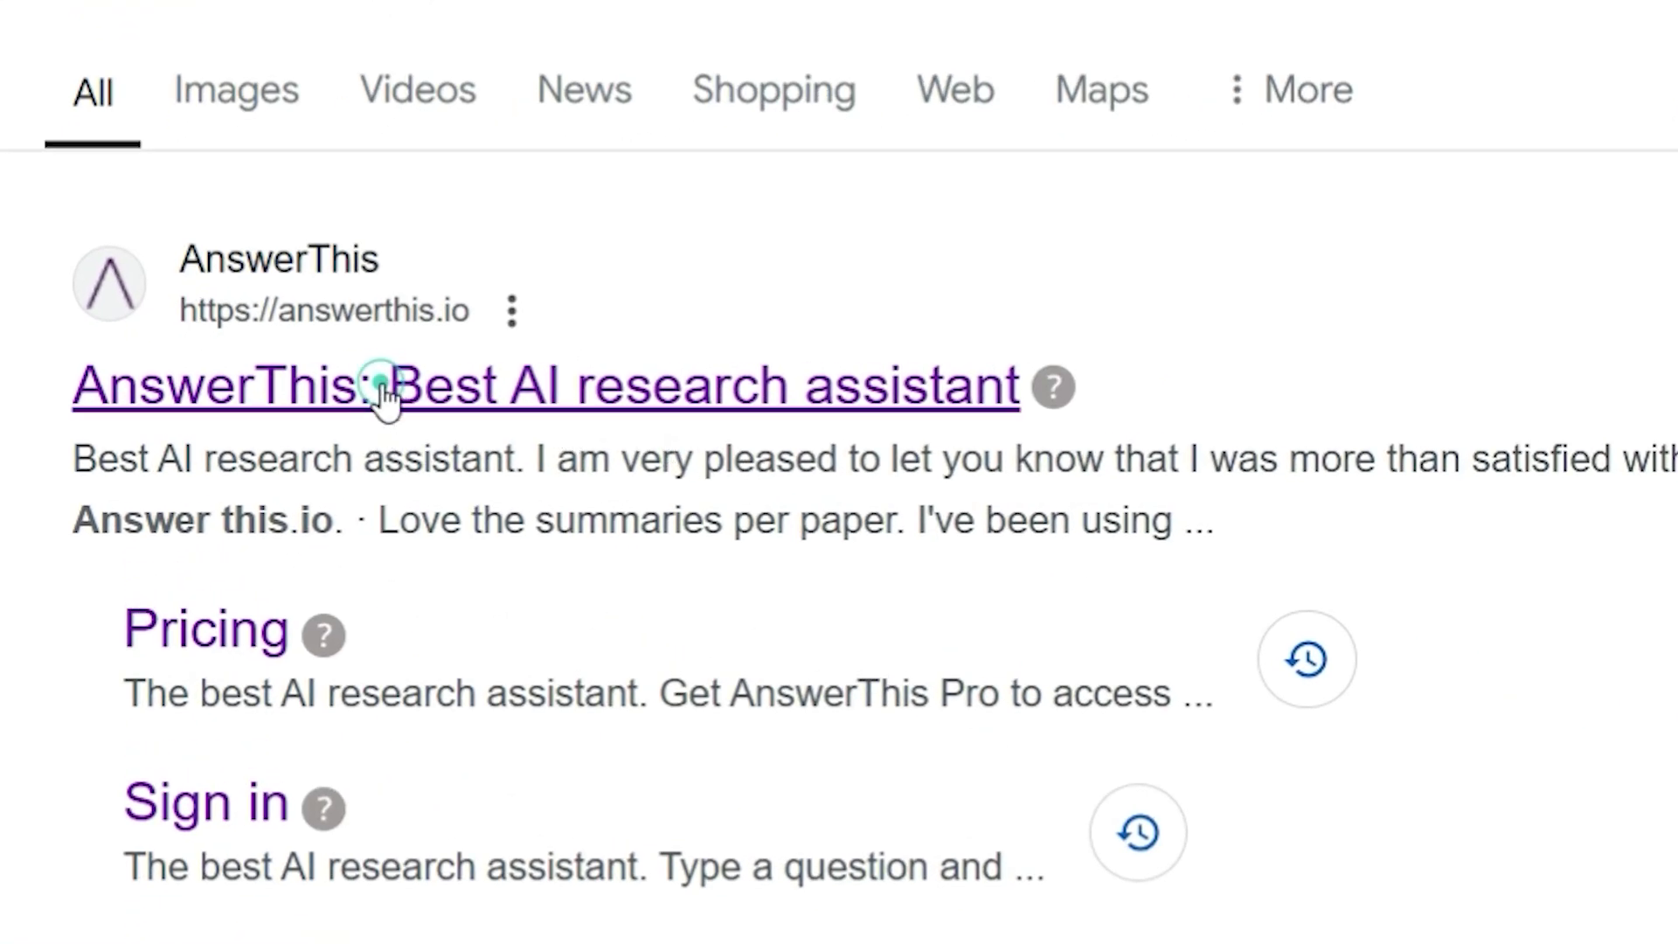
left_click(382, 391)
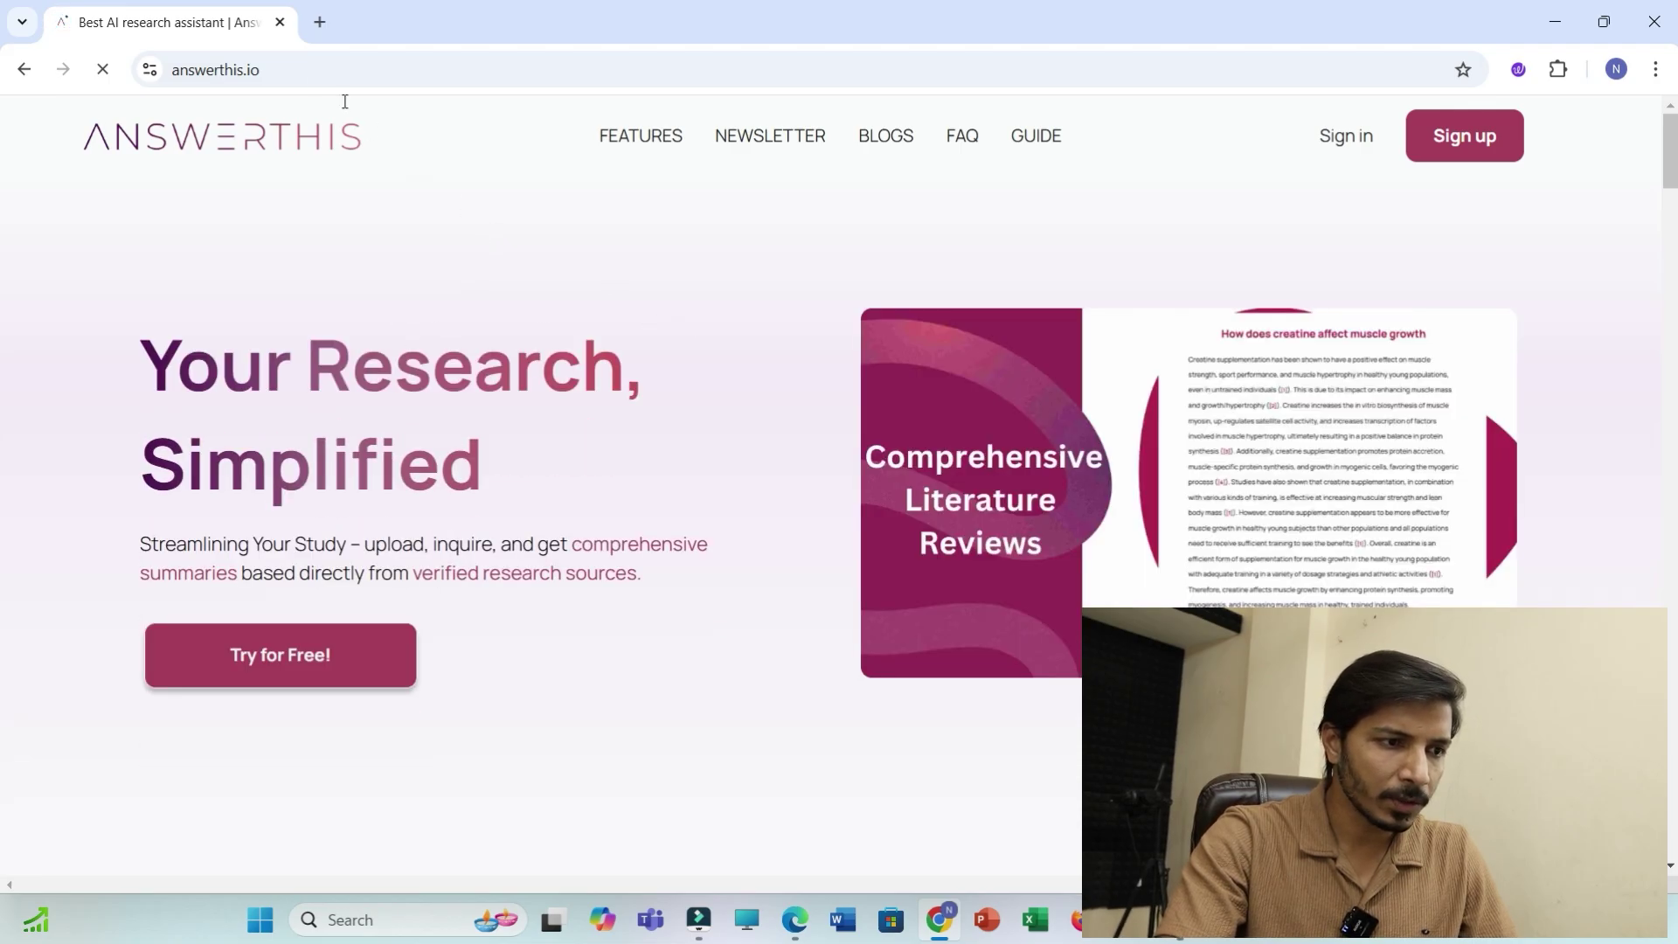
Step: Sign in to AnswerThis with the Google account and reach the Pro User home page
left_click(324, 69)
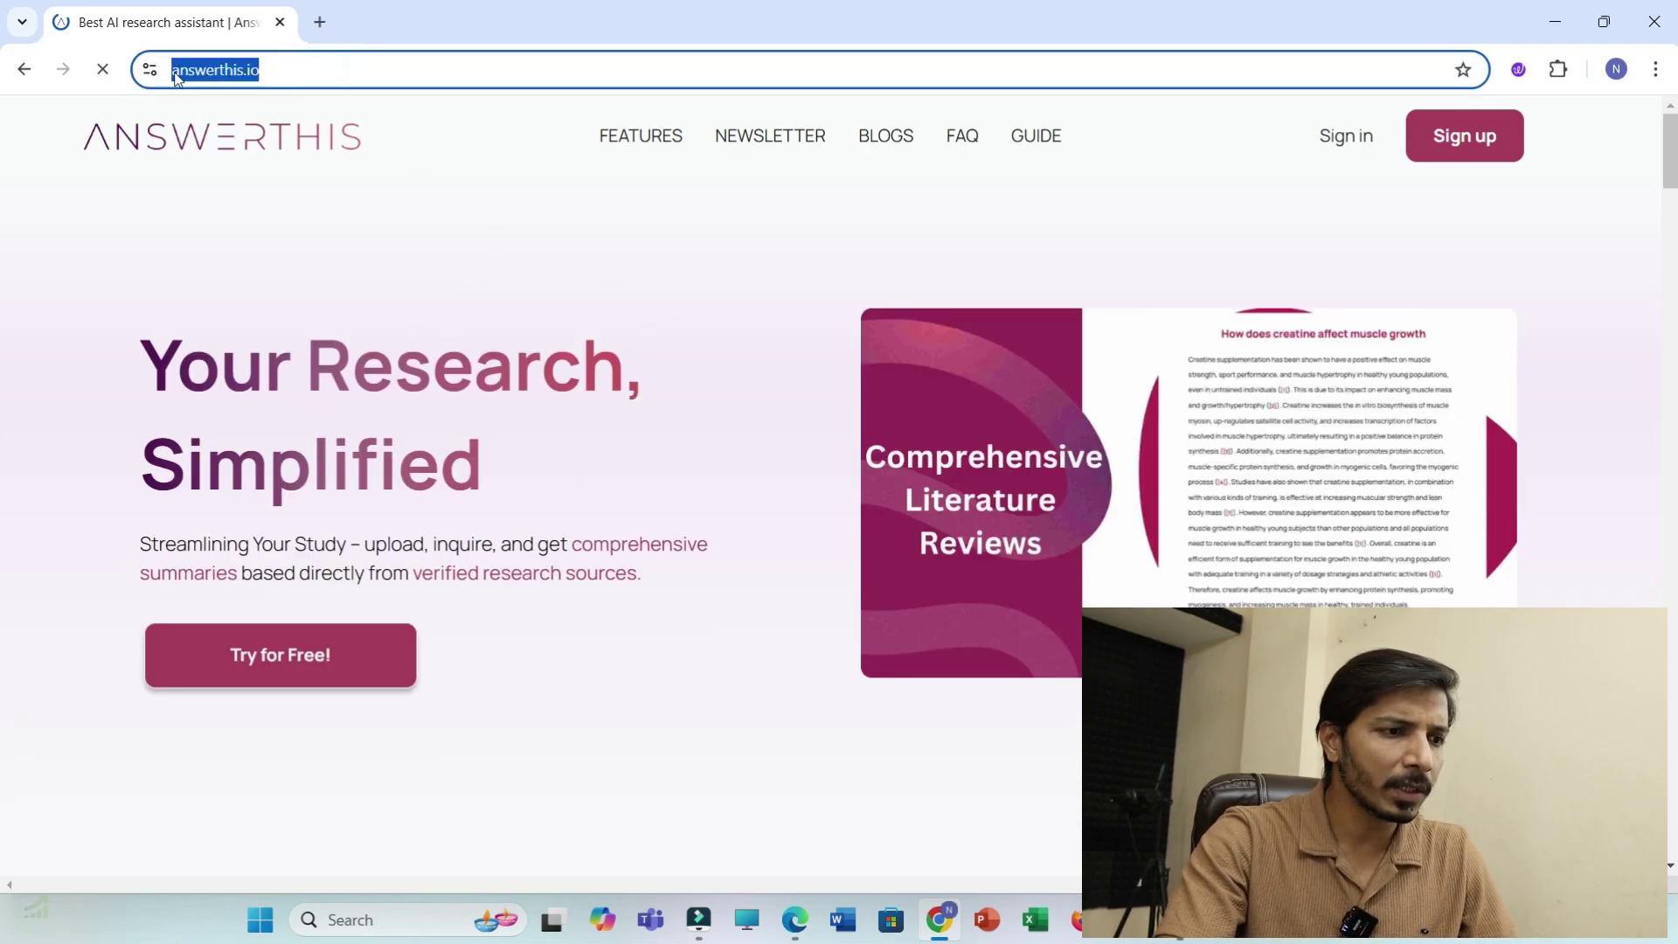
left_click(636, 195)
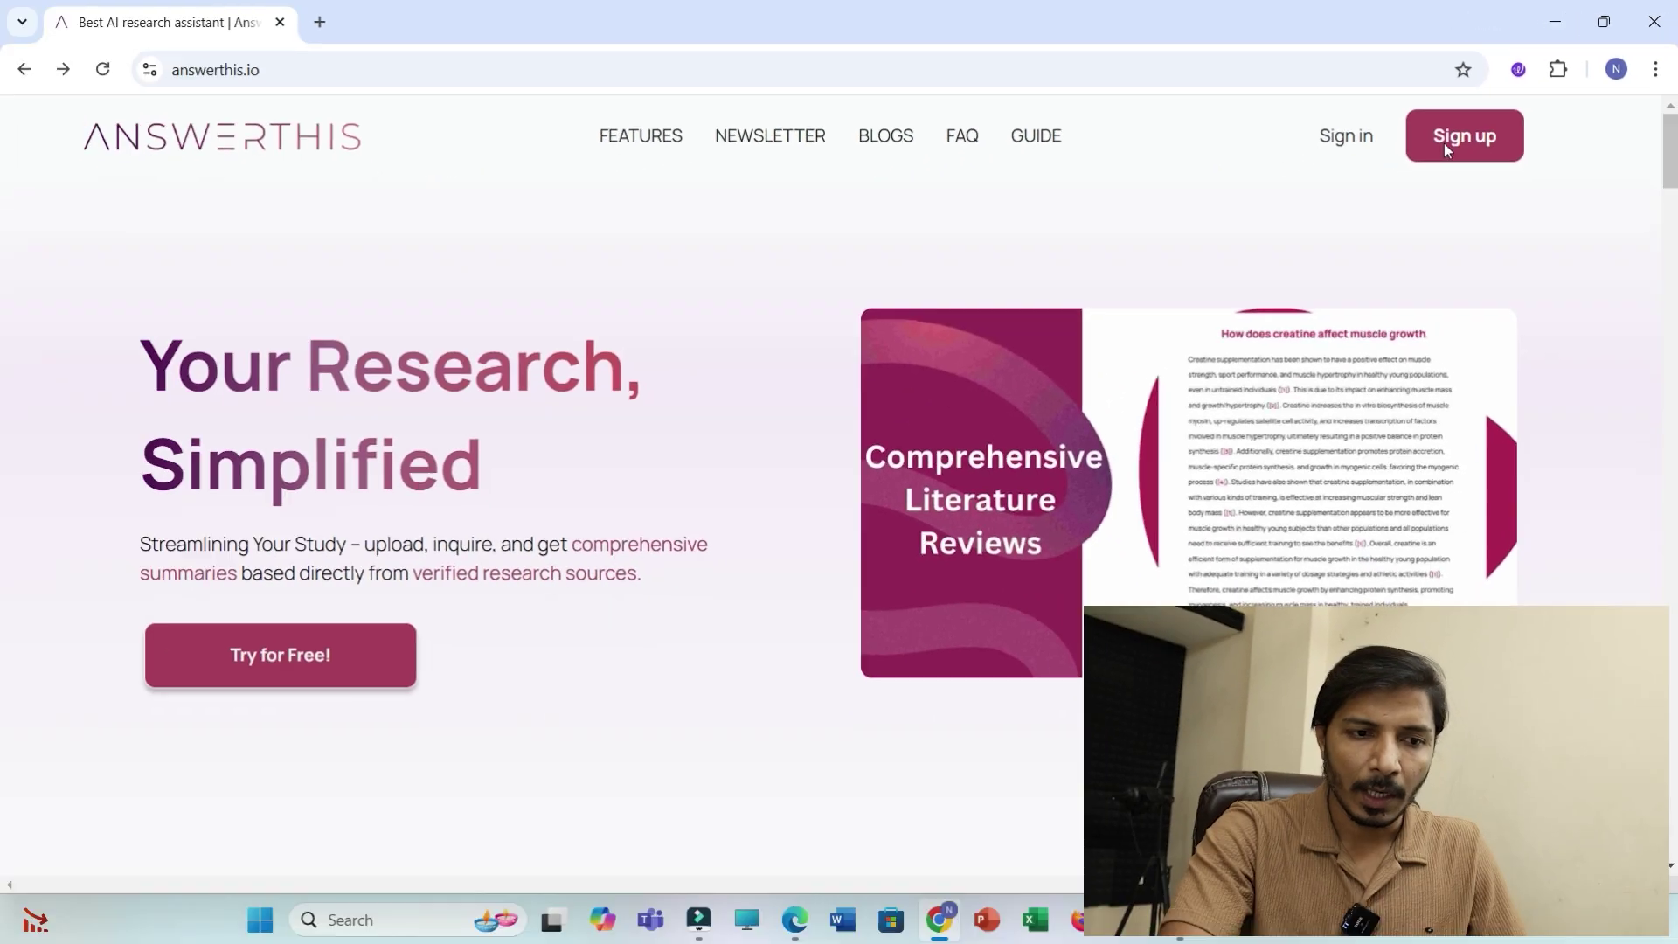
left_click(1444, 148)
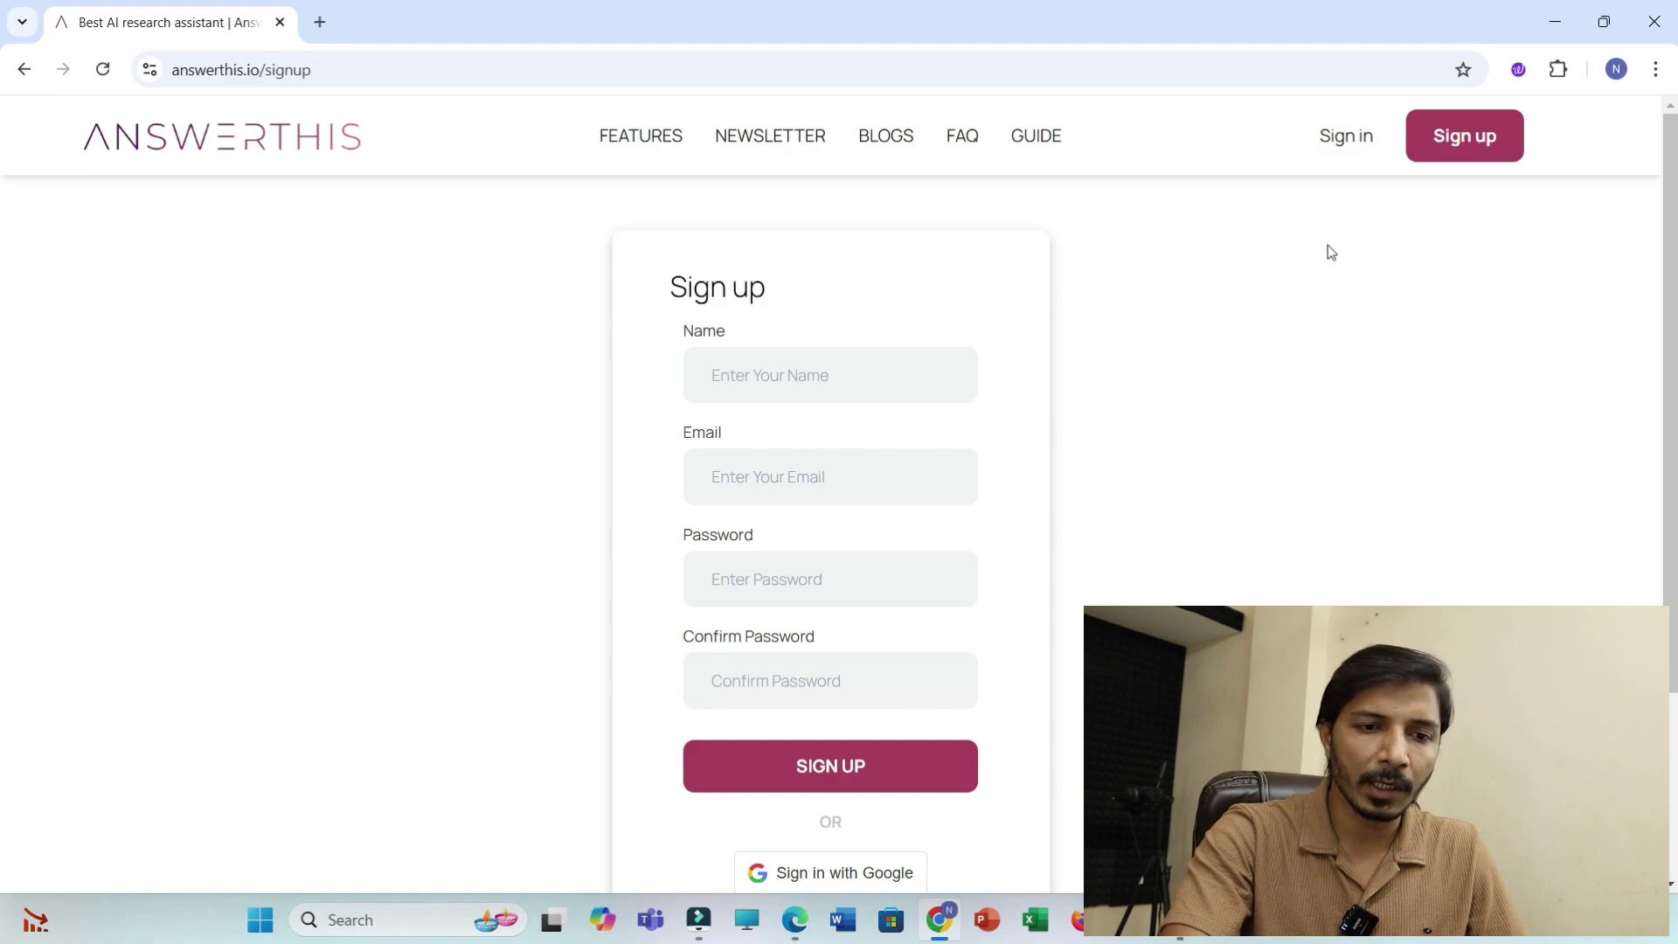
left_click(1341, 140)
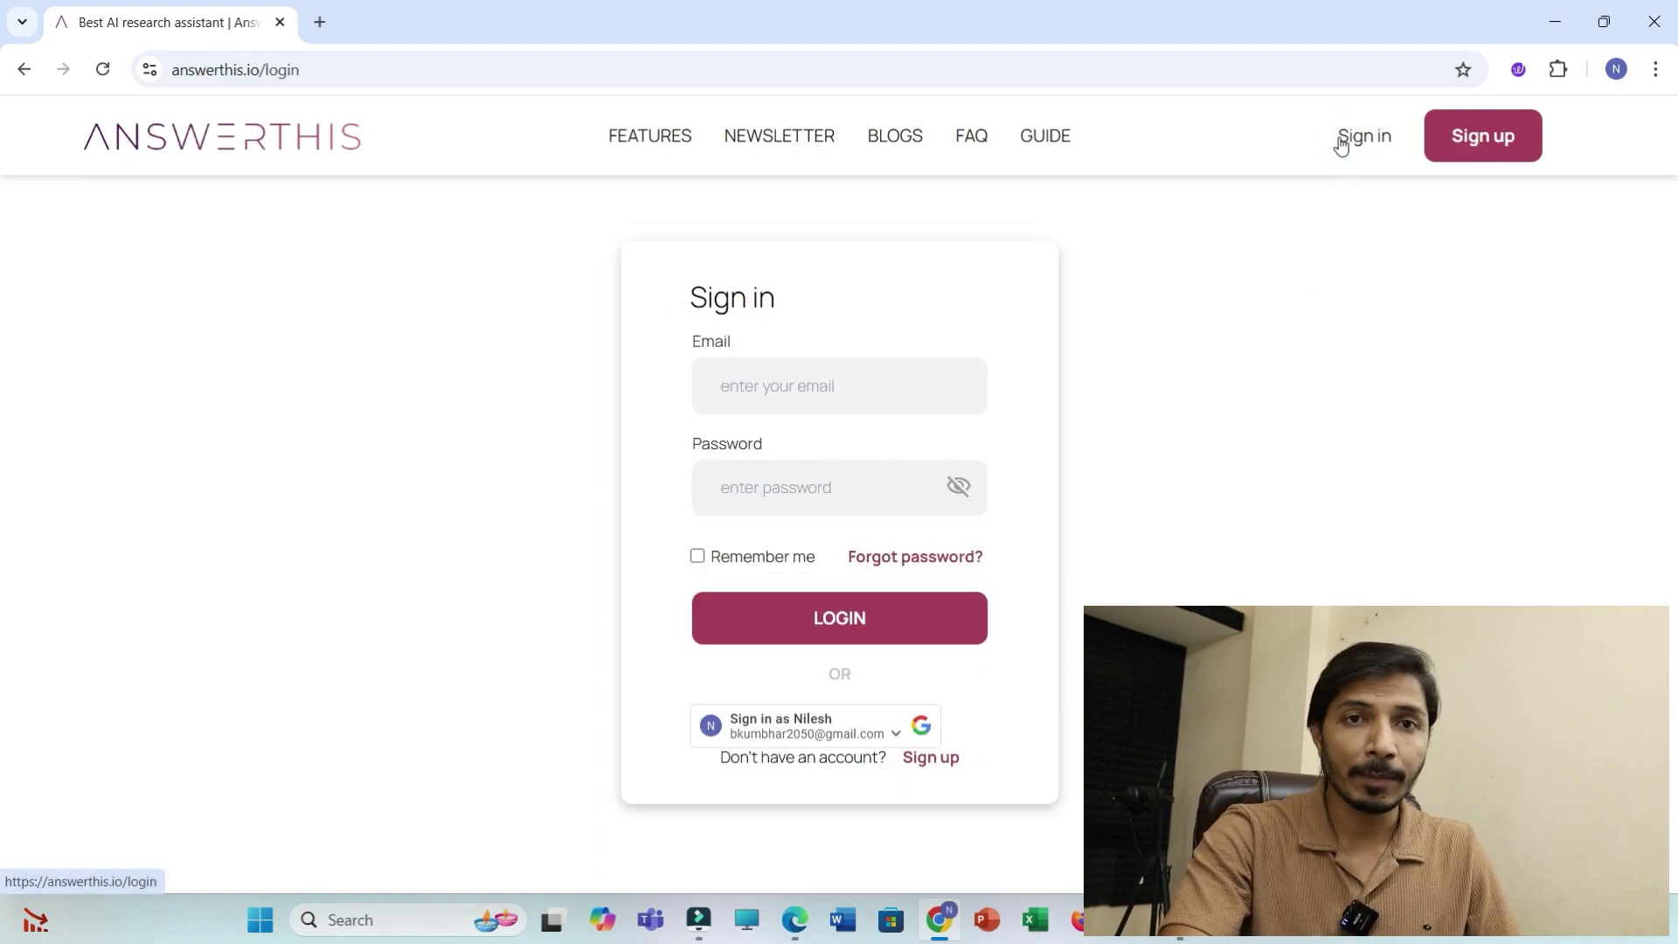
left_click(857, 734)
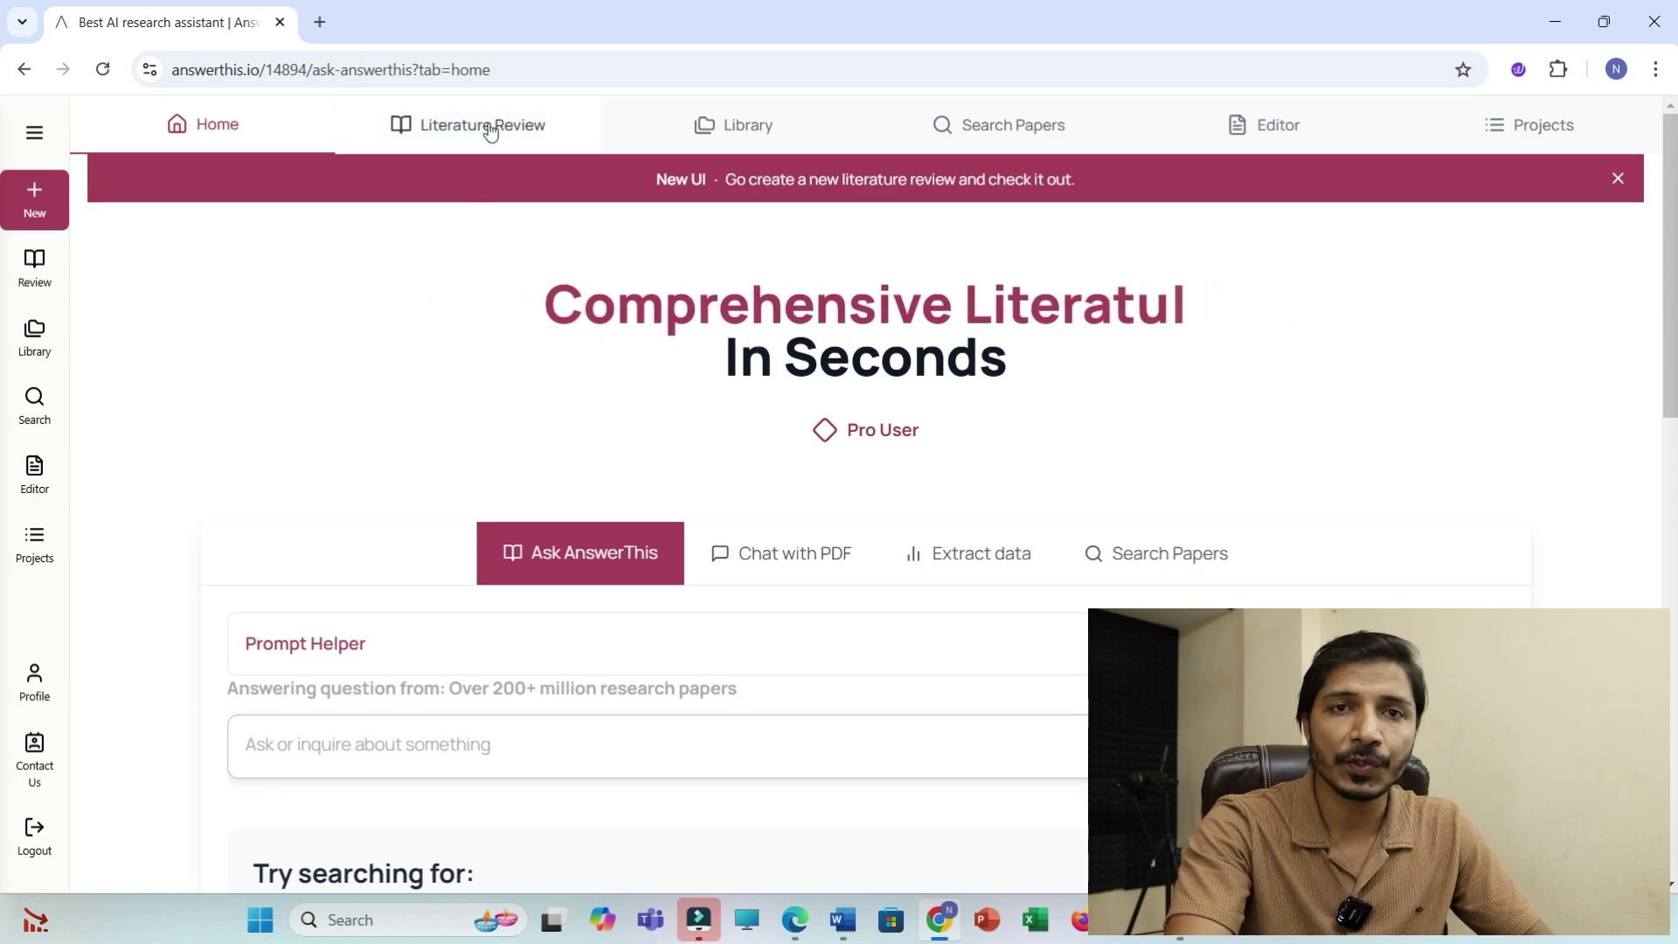
Step: Replace the Editor placeholder with the SMATed AISI 316L steel paragraph and open AI Features for it
left_click(1286, 140)
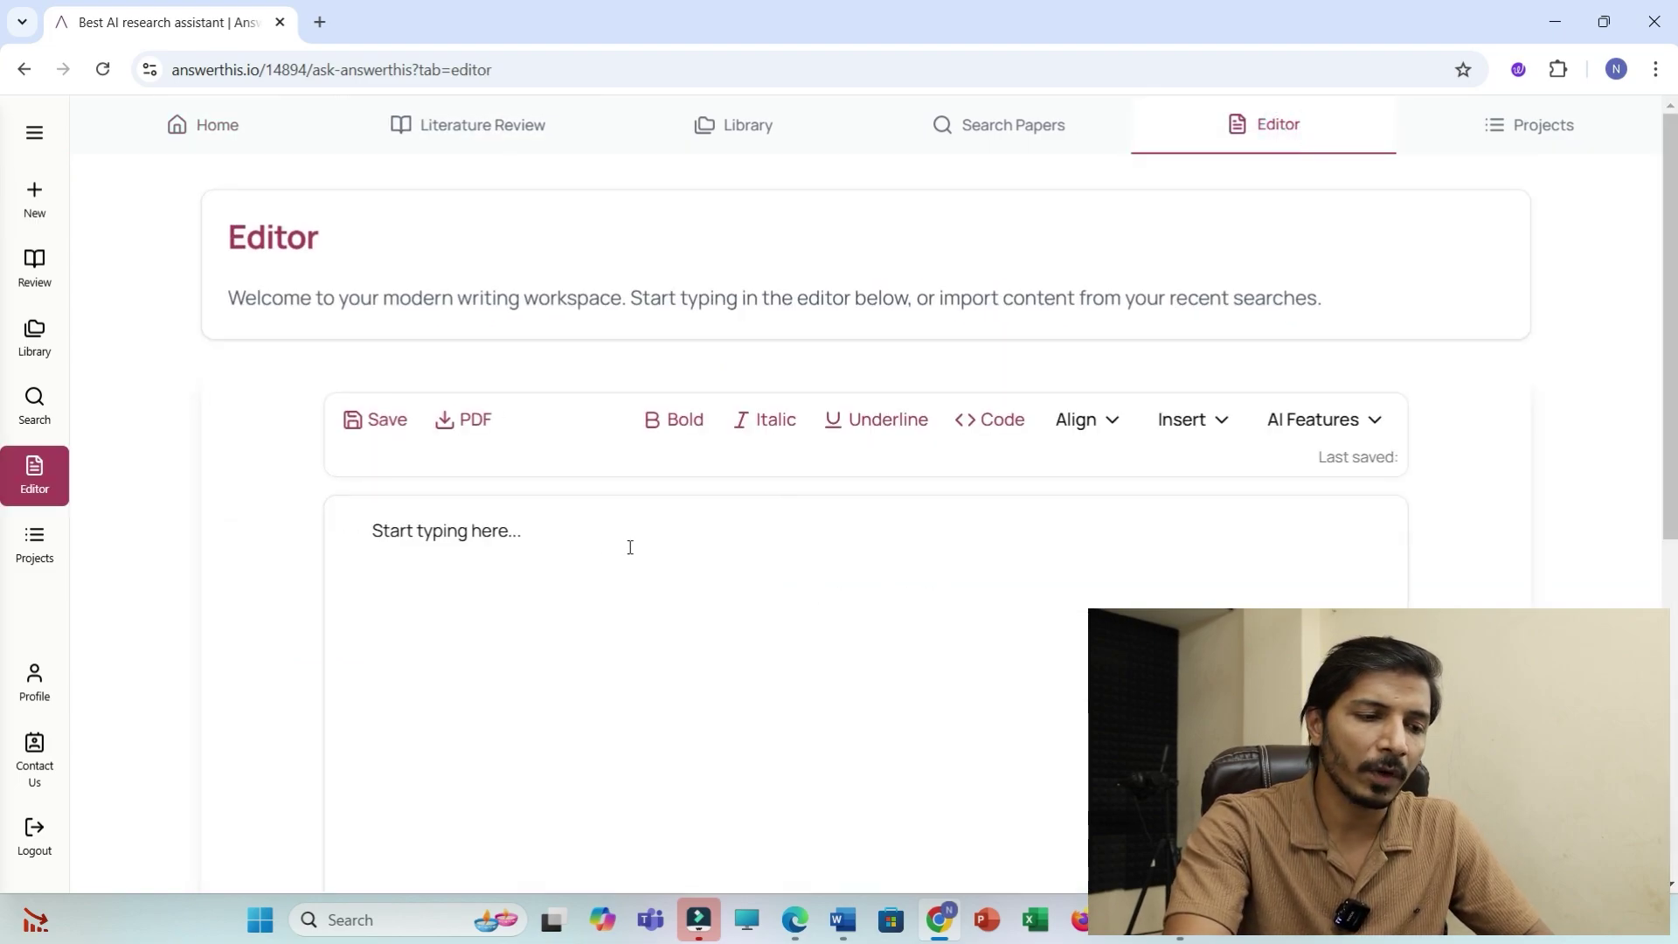
left_click_drag(630, 547, 358, 560)
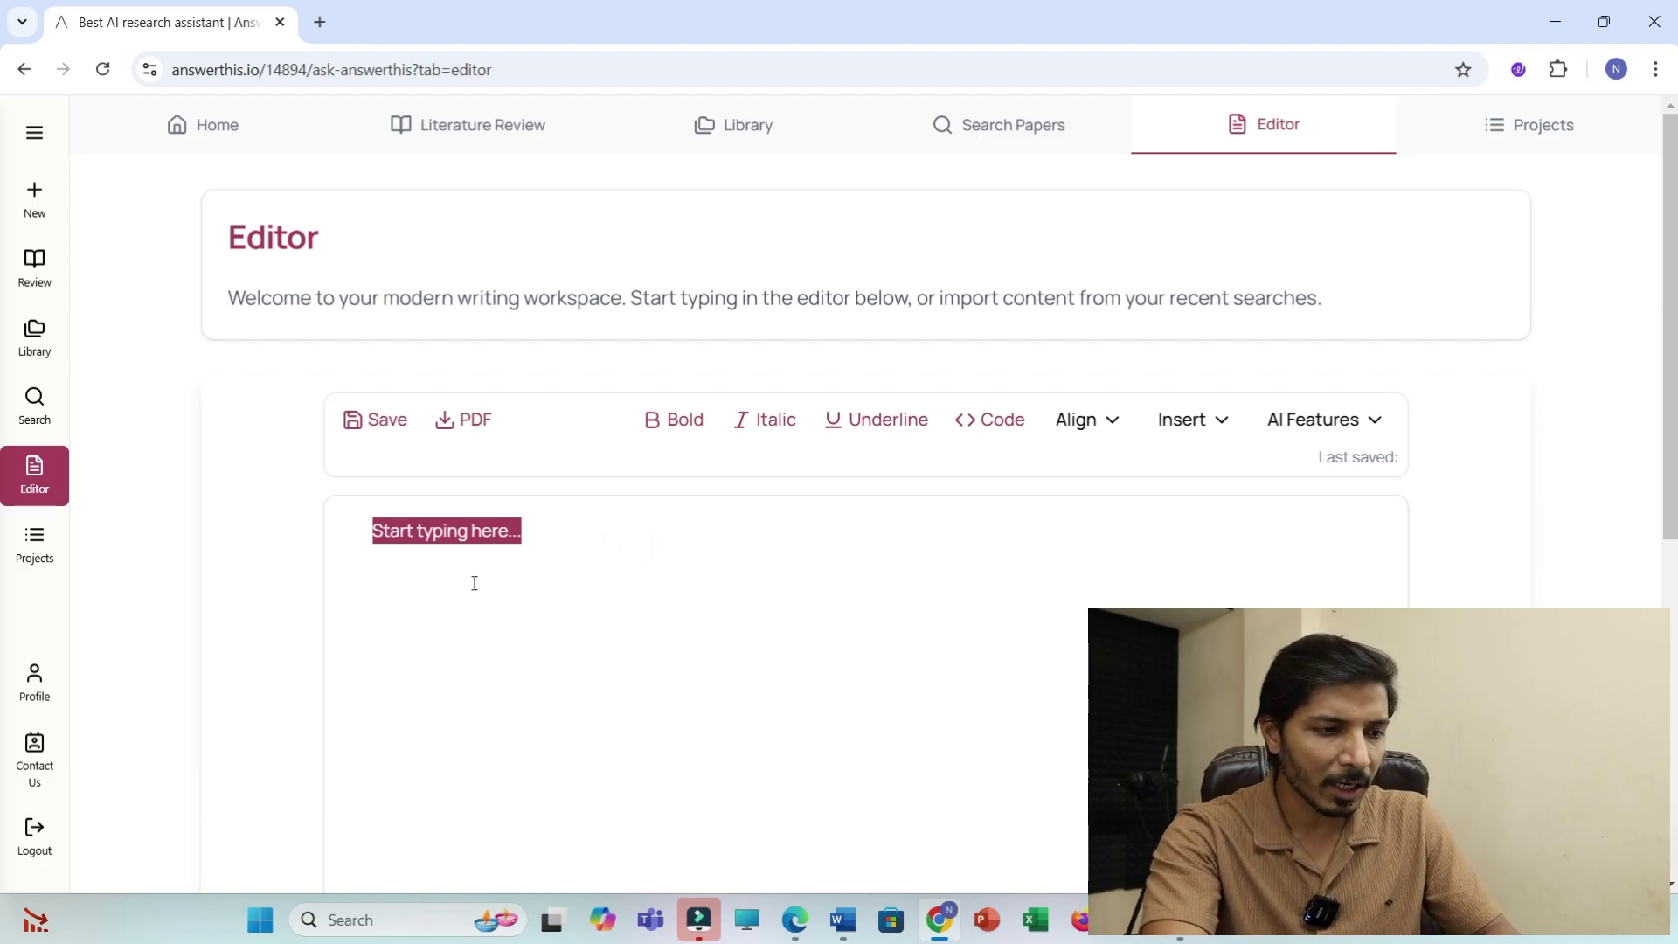
type("This study investigates the thermal stability of microstructure and mechanical properties of surface mechanical attrition treated (SMATed) AISI 316L stainless steel. The AISI 316L stainless steel is subjected to SMAT for 600 s using 5 mm diameter steel balls moving with 10 m/s. After the SMAT process, dense shear band network was observed near the surface. The XRD results confirm the formation of deformation-induced martensite (DIM) on the surface of SMATed AISI 316L steel")
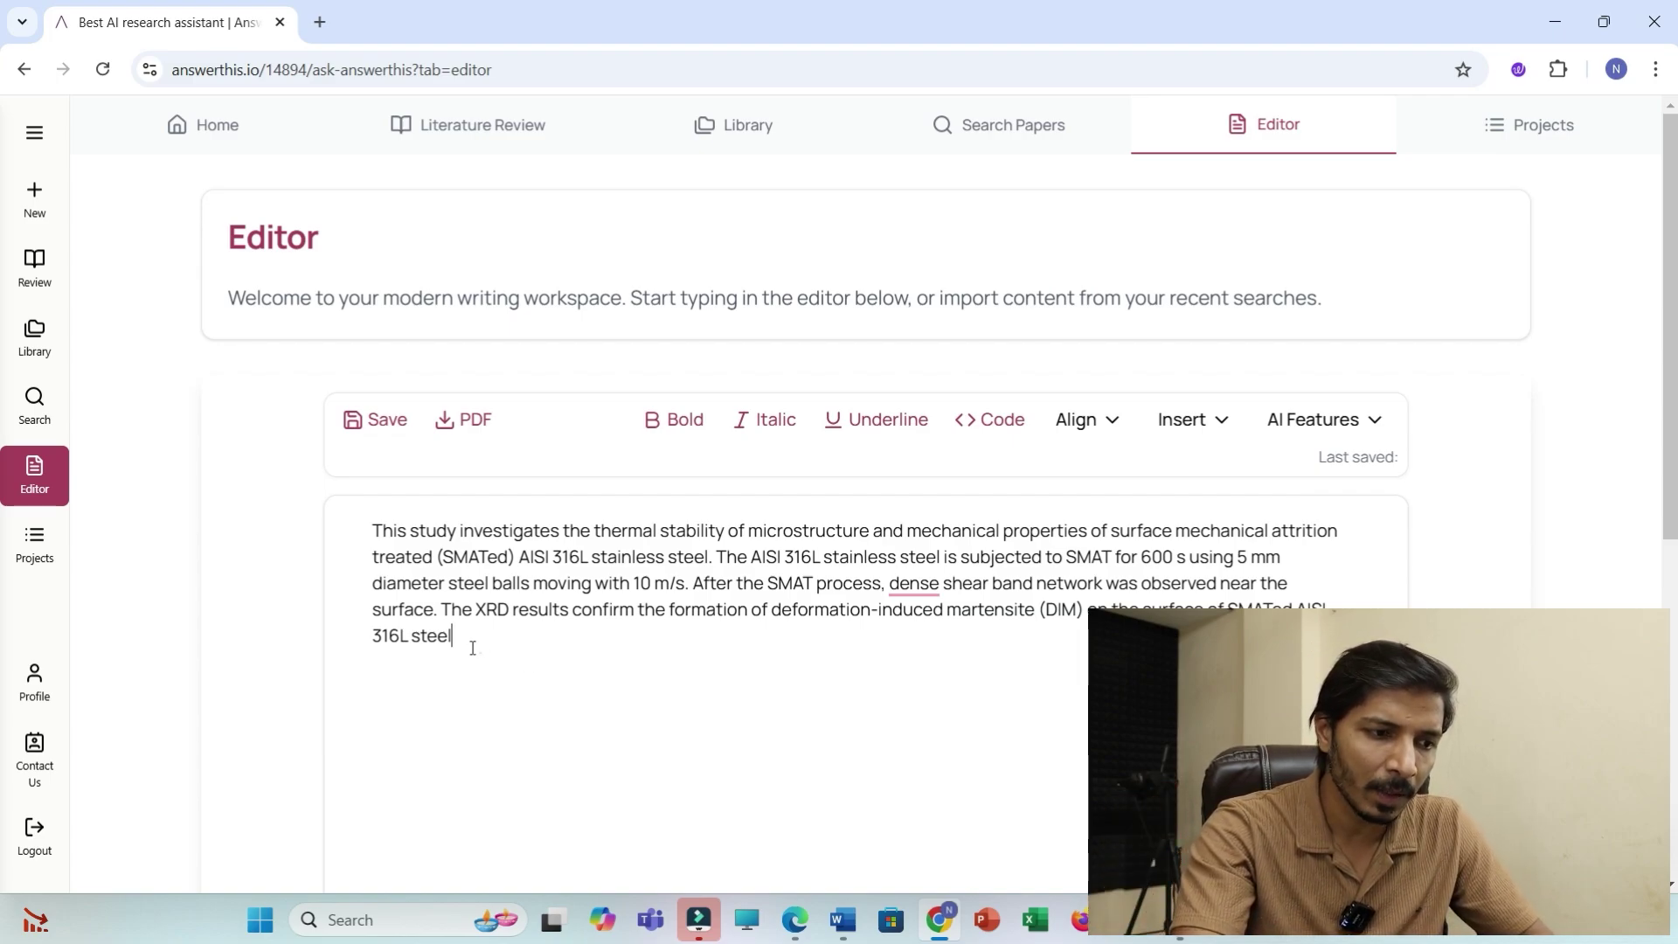
left_click_drag(473, 648, 376, 535)
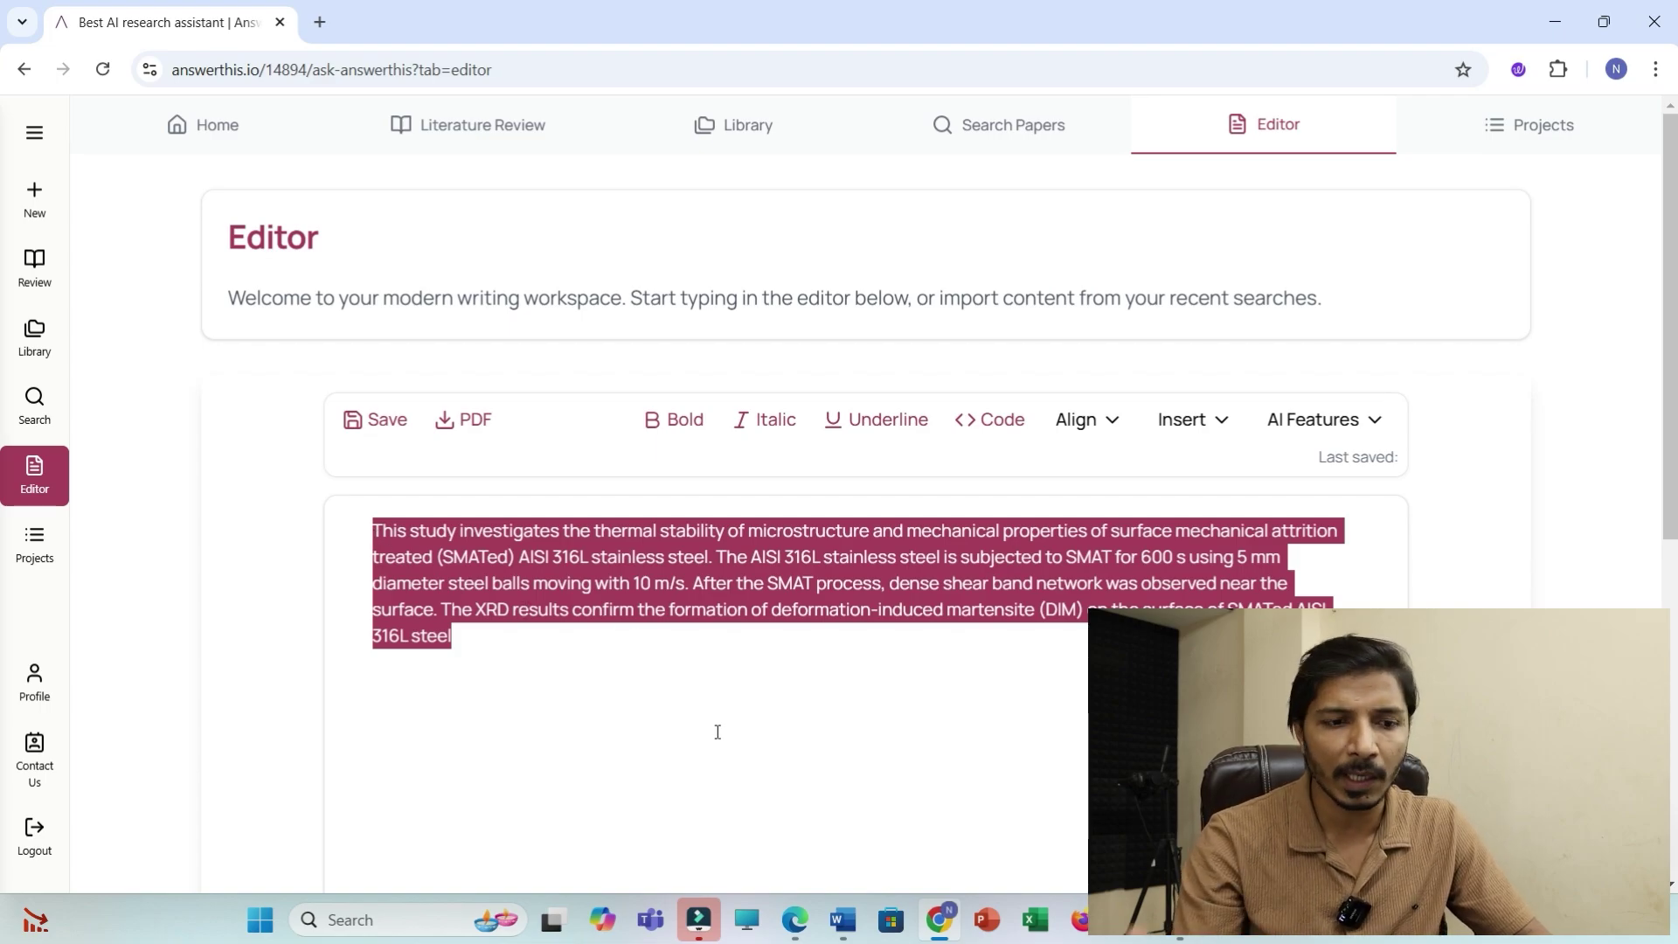
left_click(471, 644)
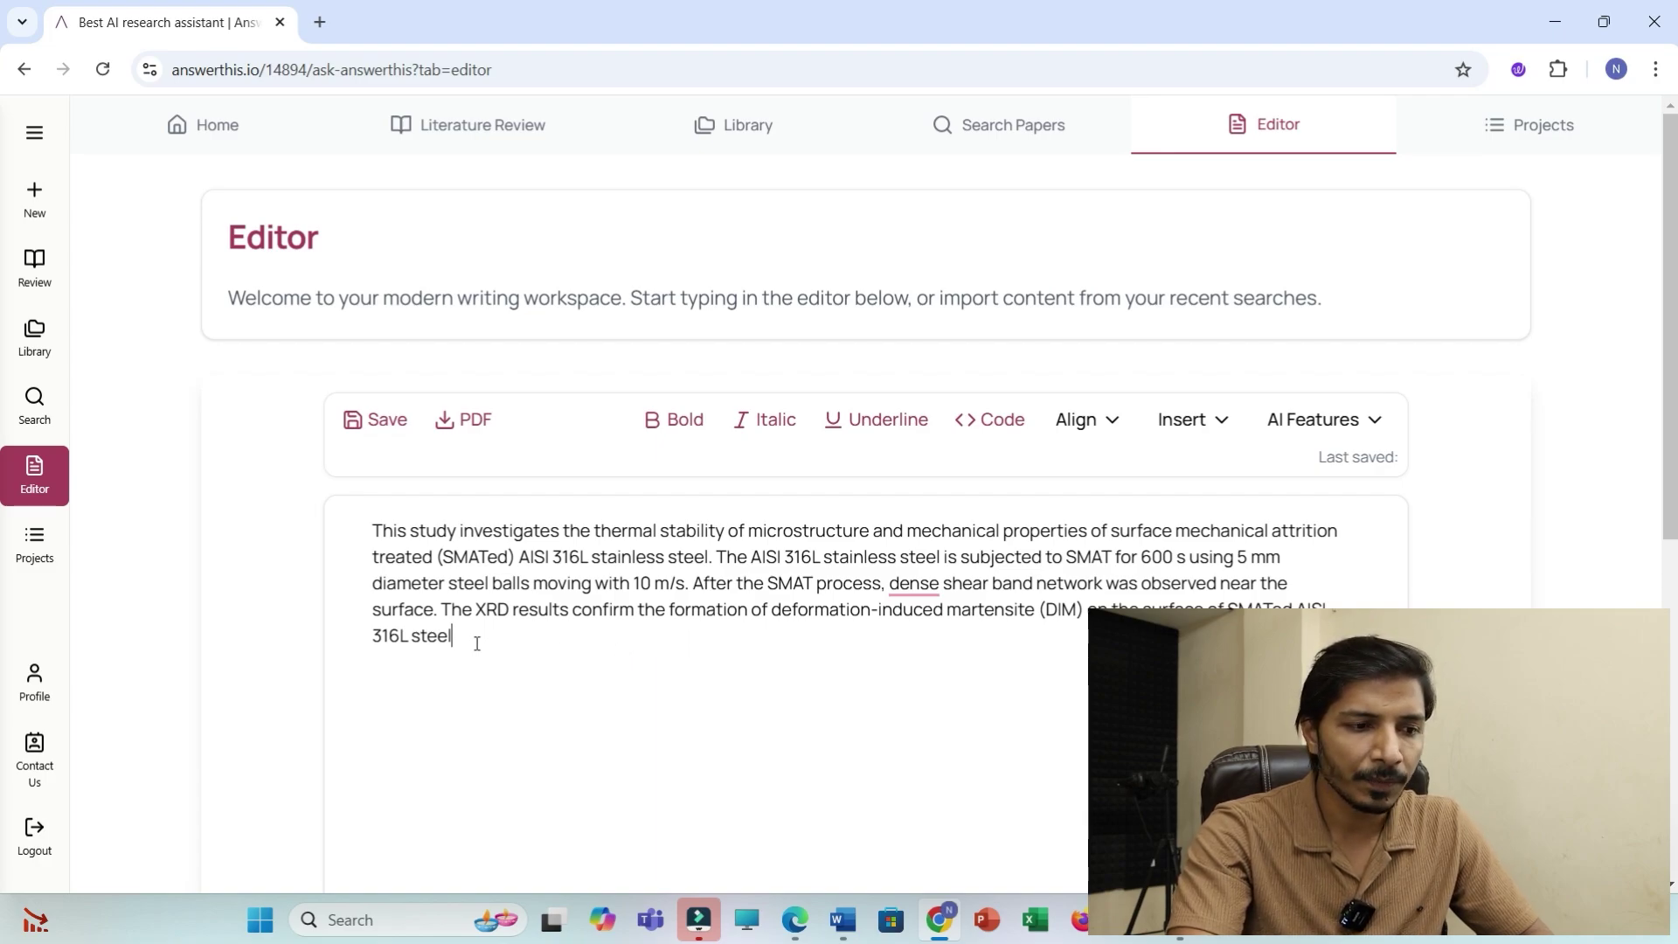
left_click_drag(472, 644, 368, 528)
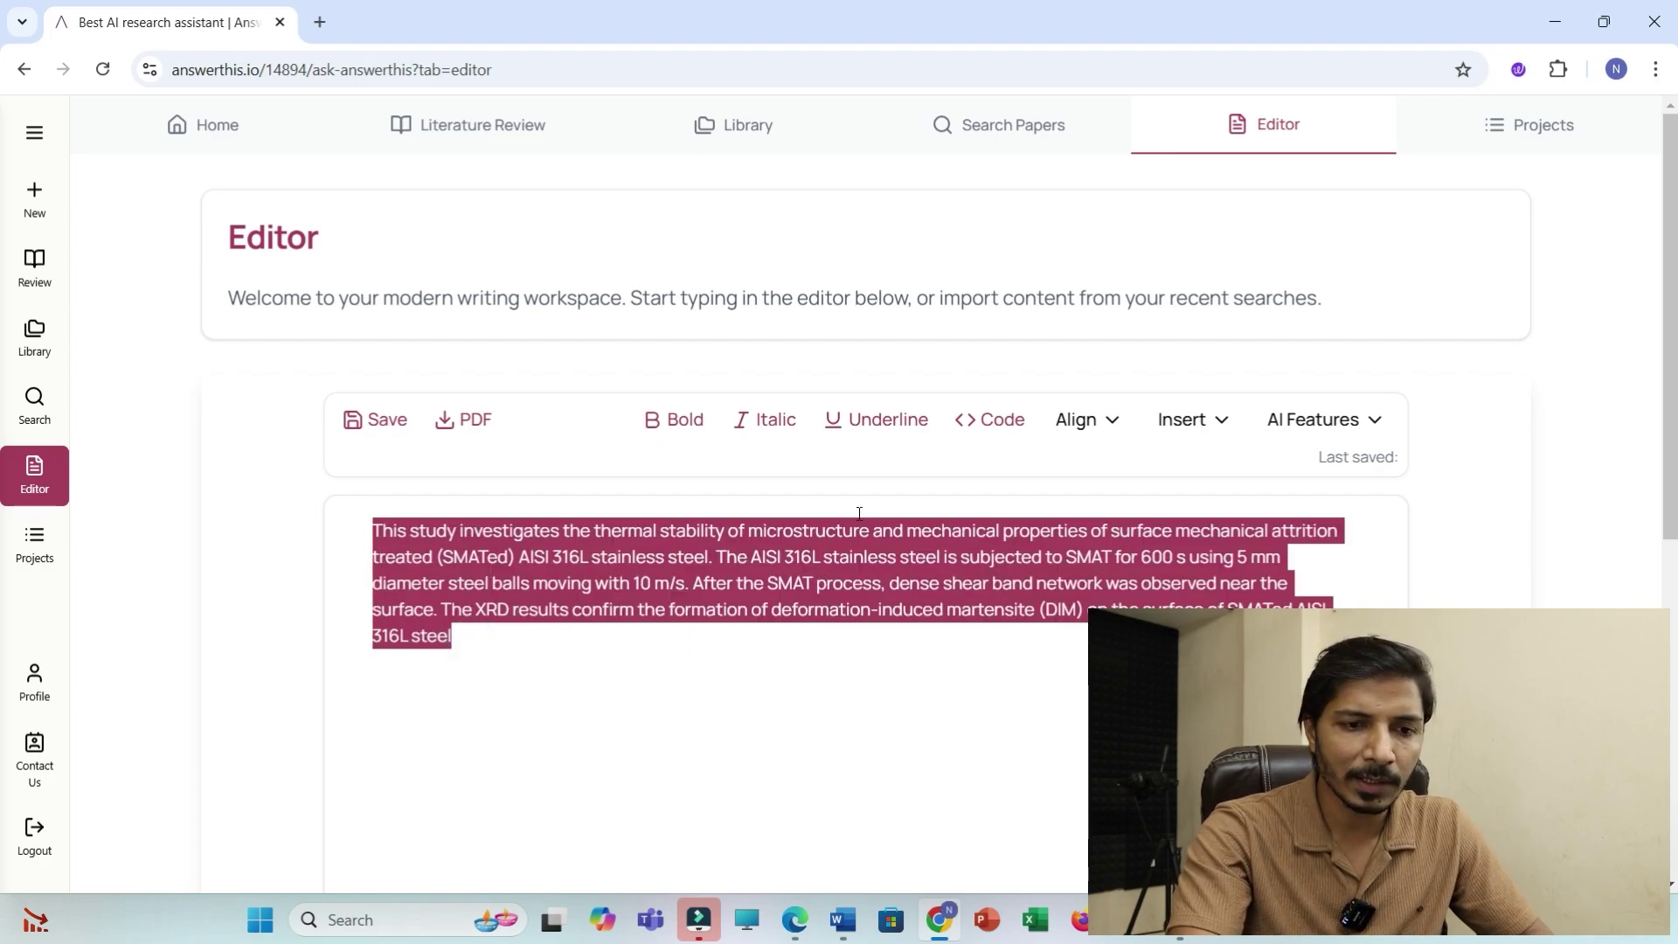
left_click(1376, 425)
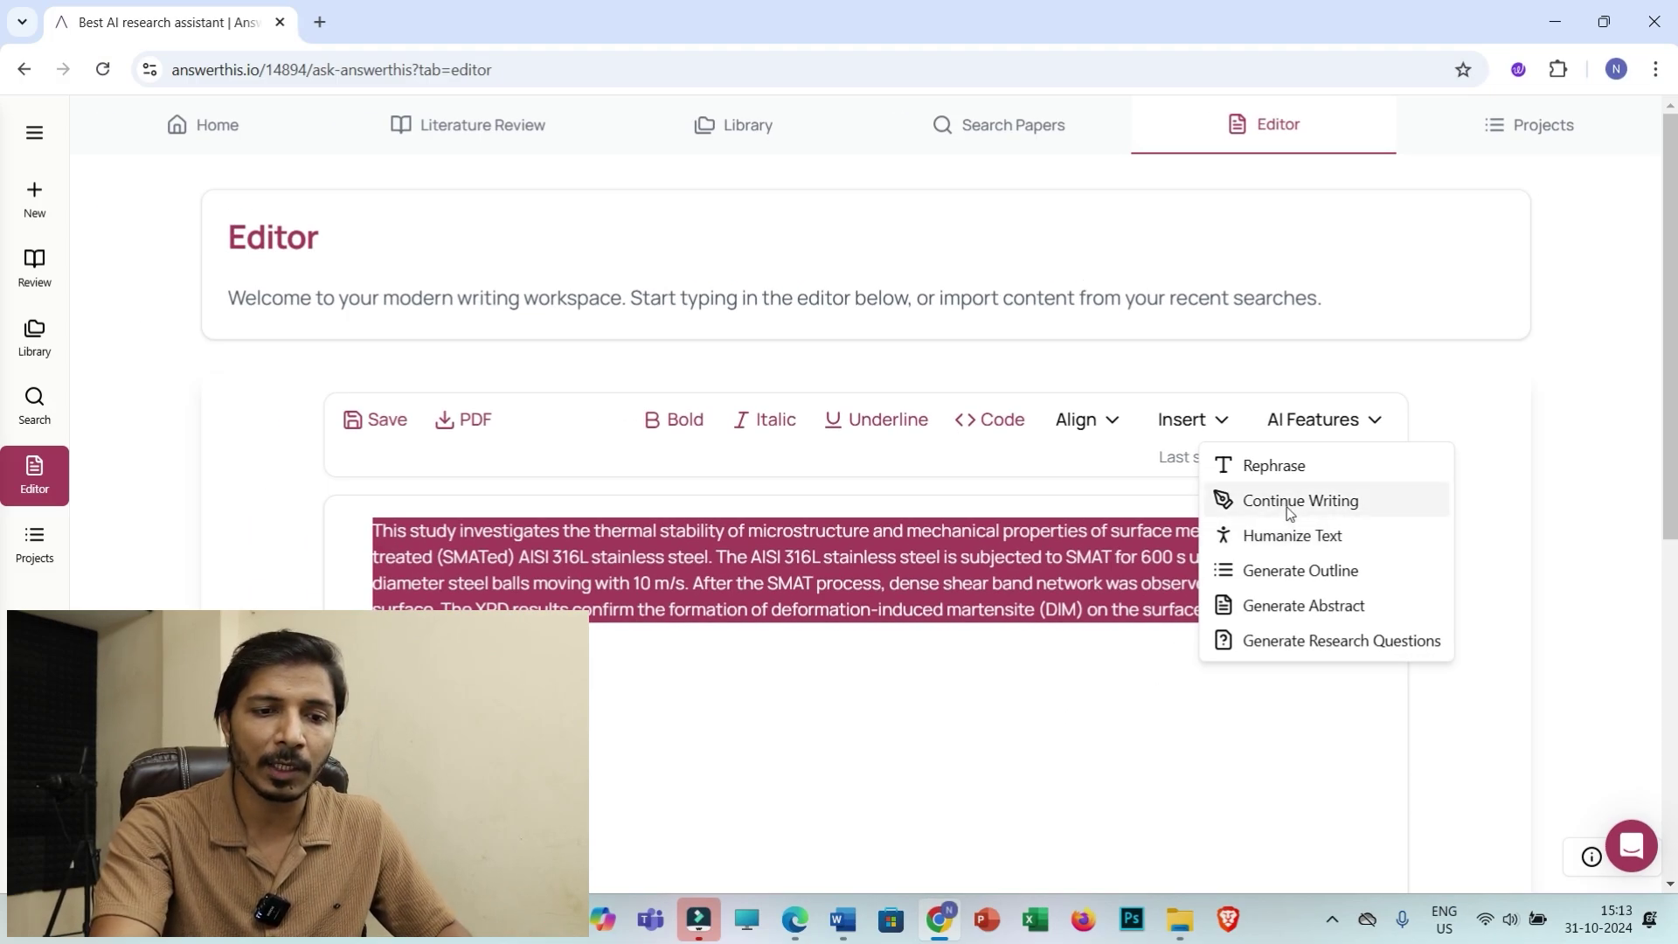
Step: Apply Continue Writing to add text on annealing, grain growth, mechanical testing and conclusions
left_click(1294, 507)
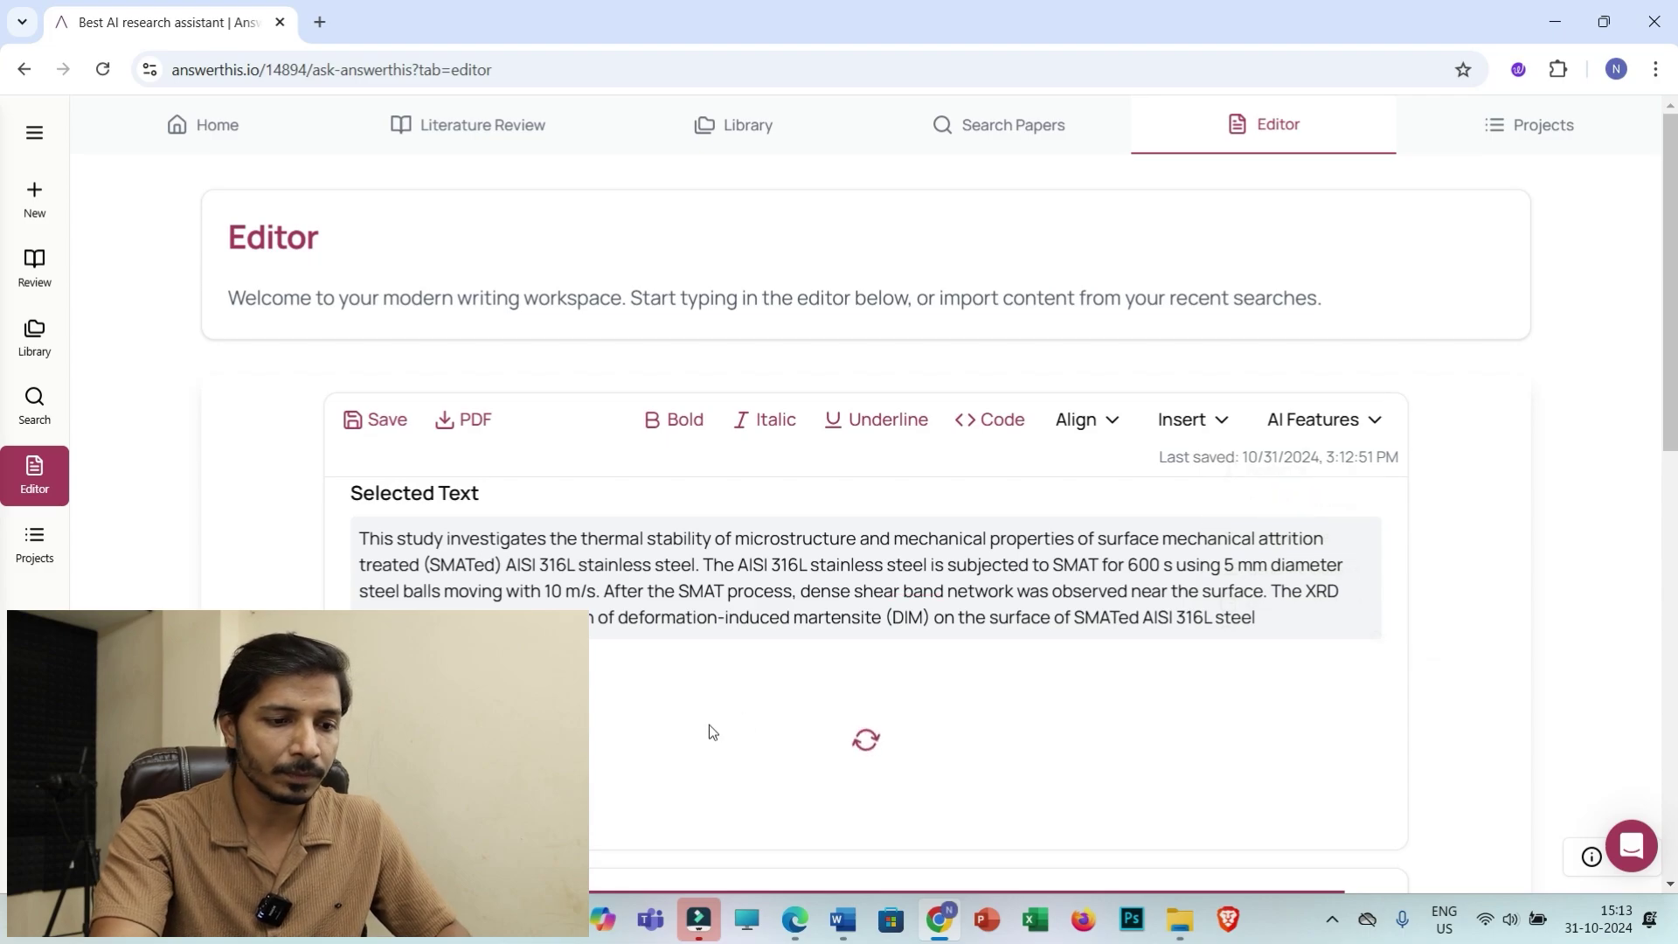
scroll(645, 726, "down", 8)
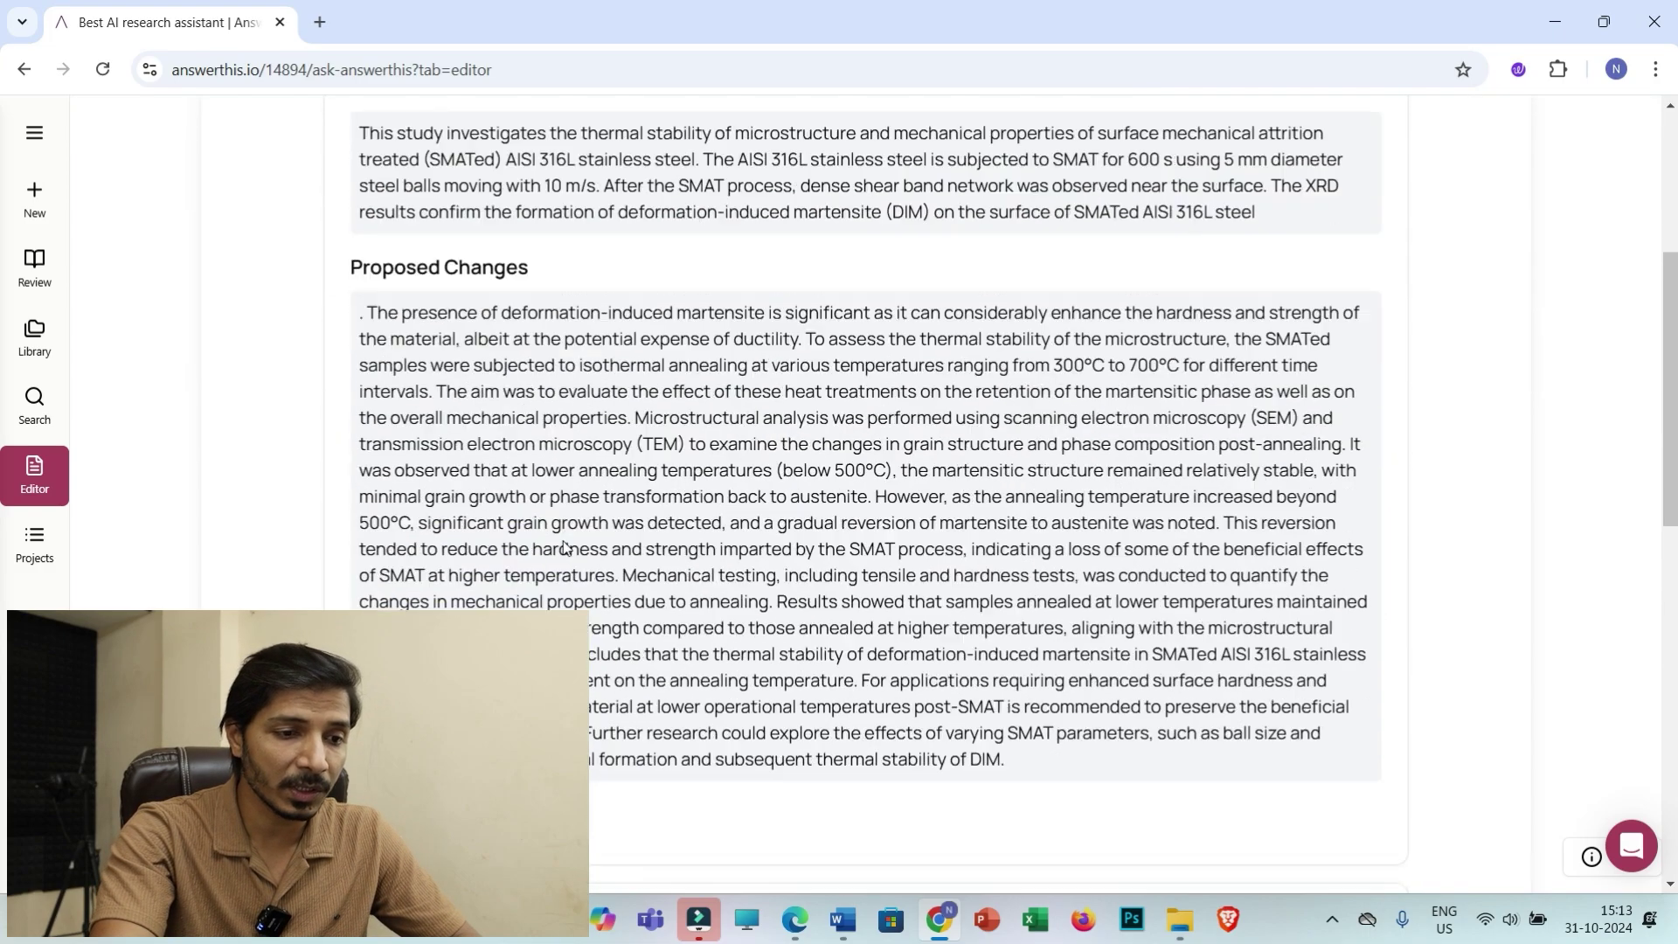
scroll(674, 486, "up", 2)
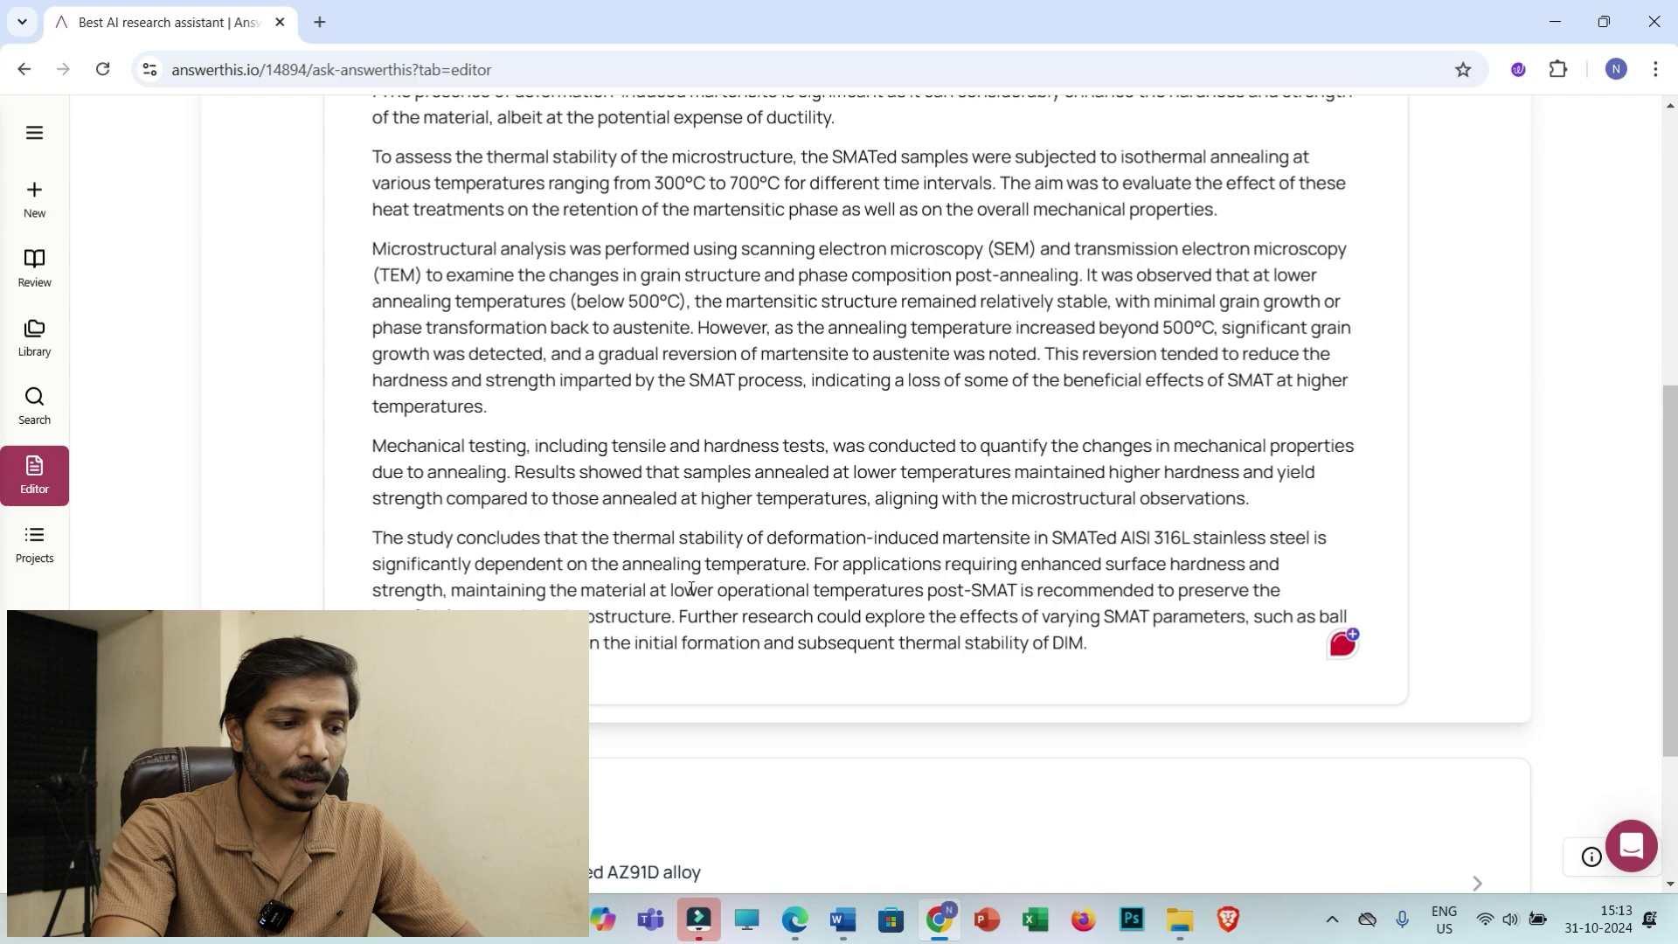
scroll(634, 484, "up", 1)
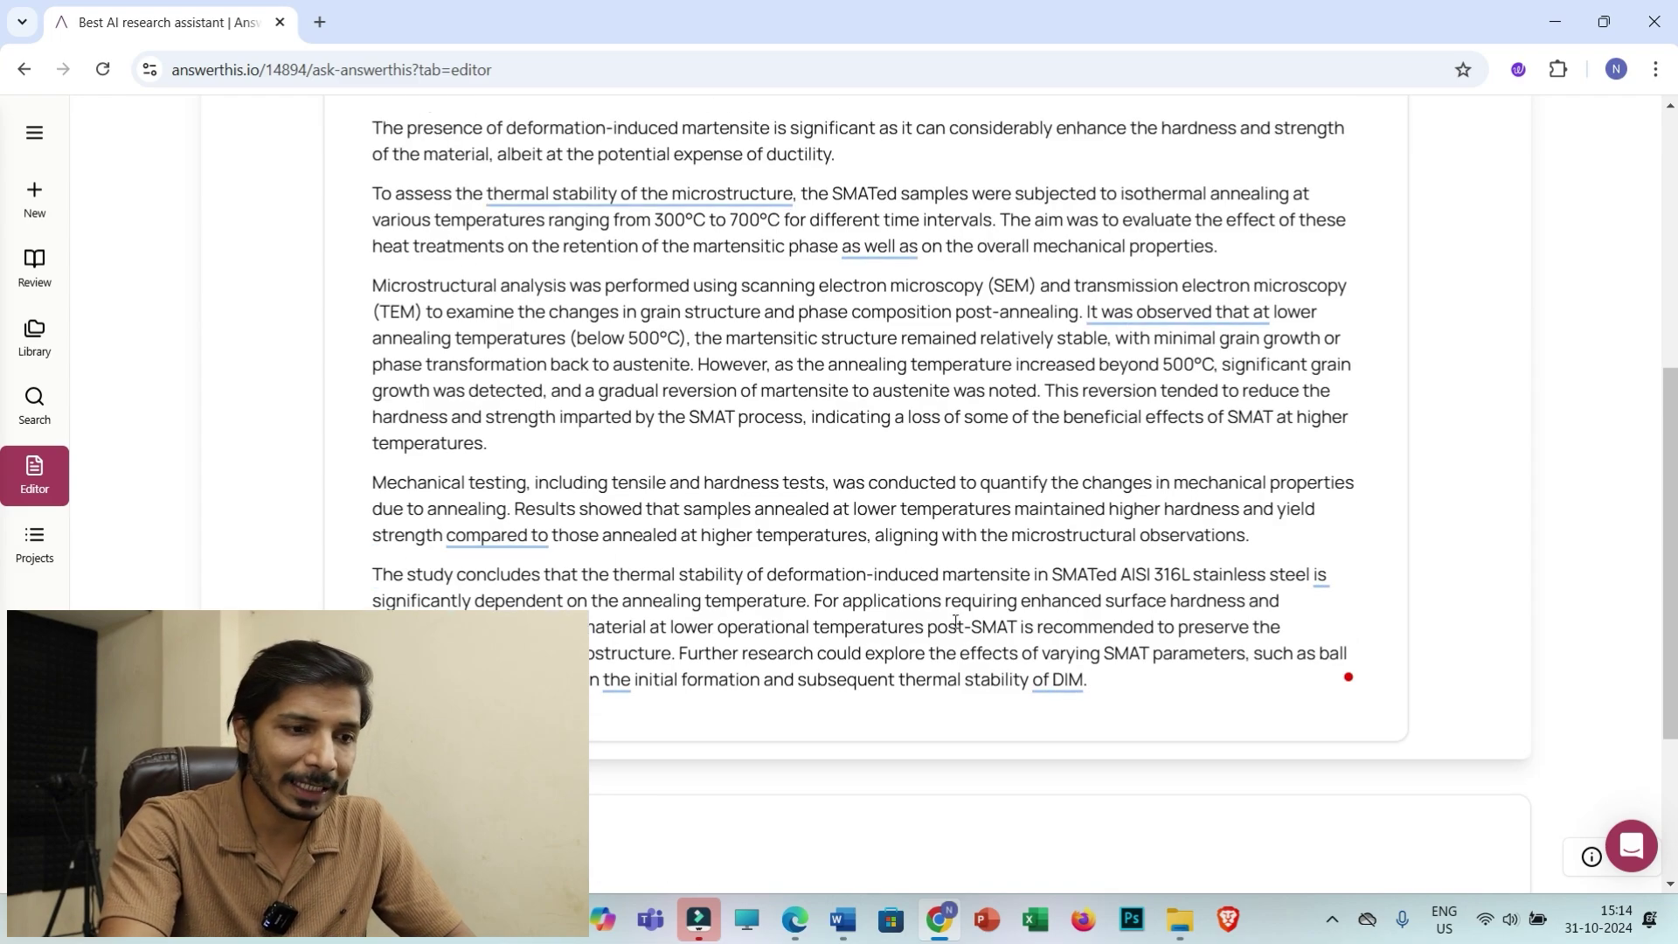
scroll(1098, 657, "up", 3)
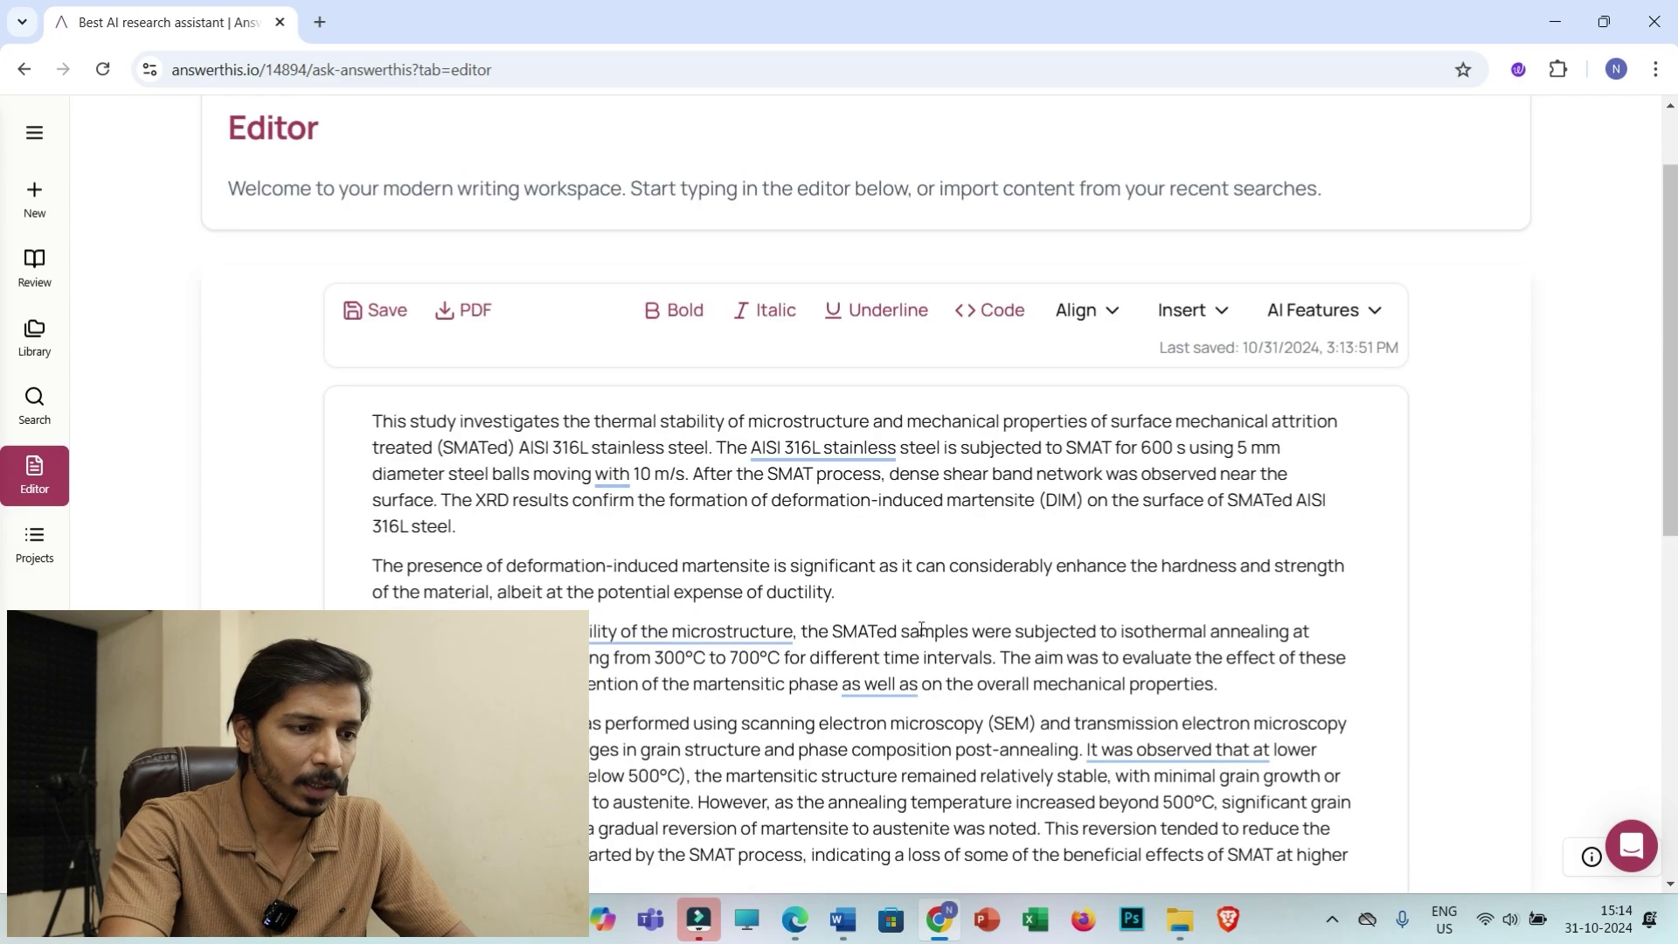
Step: Select the original first paragraph and review the AI features list again
left_click_drag(473, 382, 357, 276)
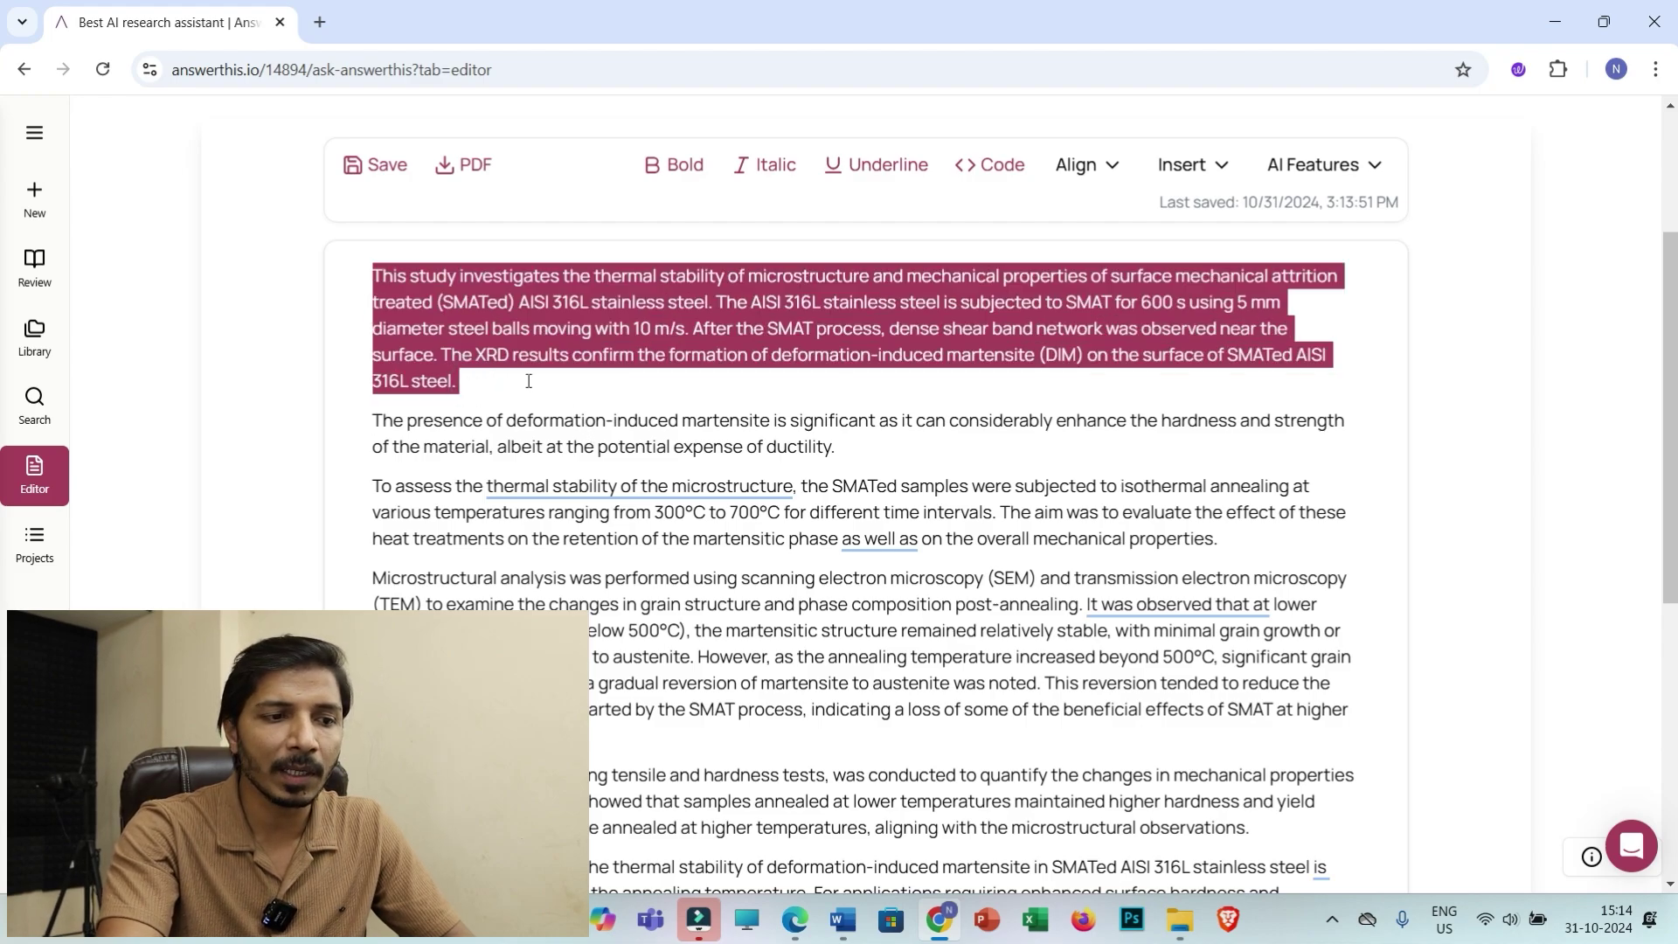
left_click(1376, 169)
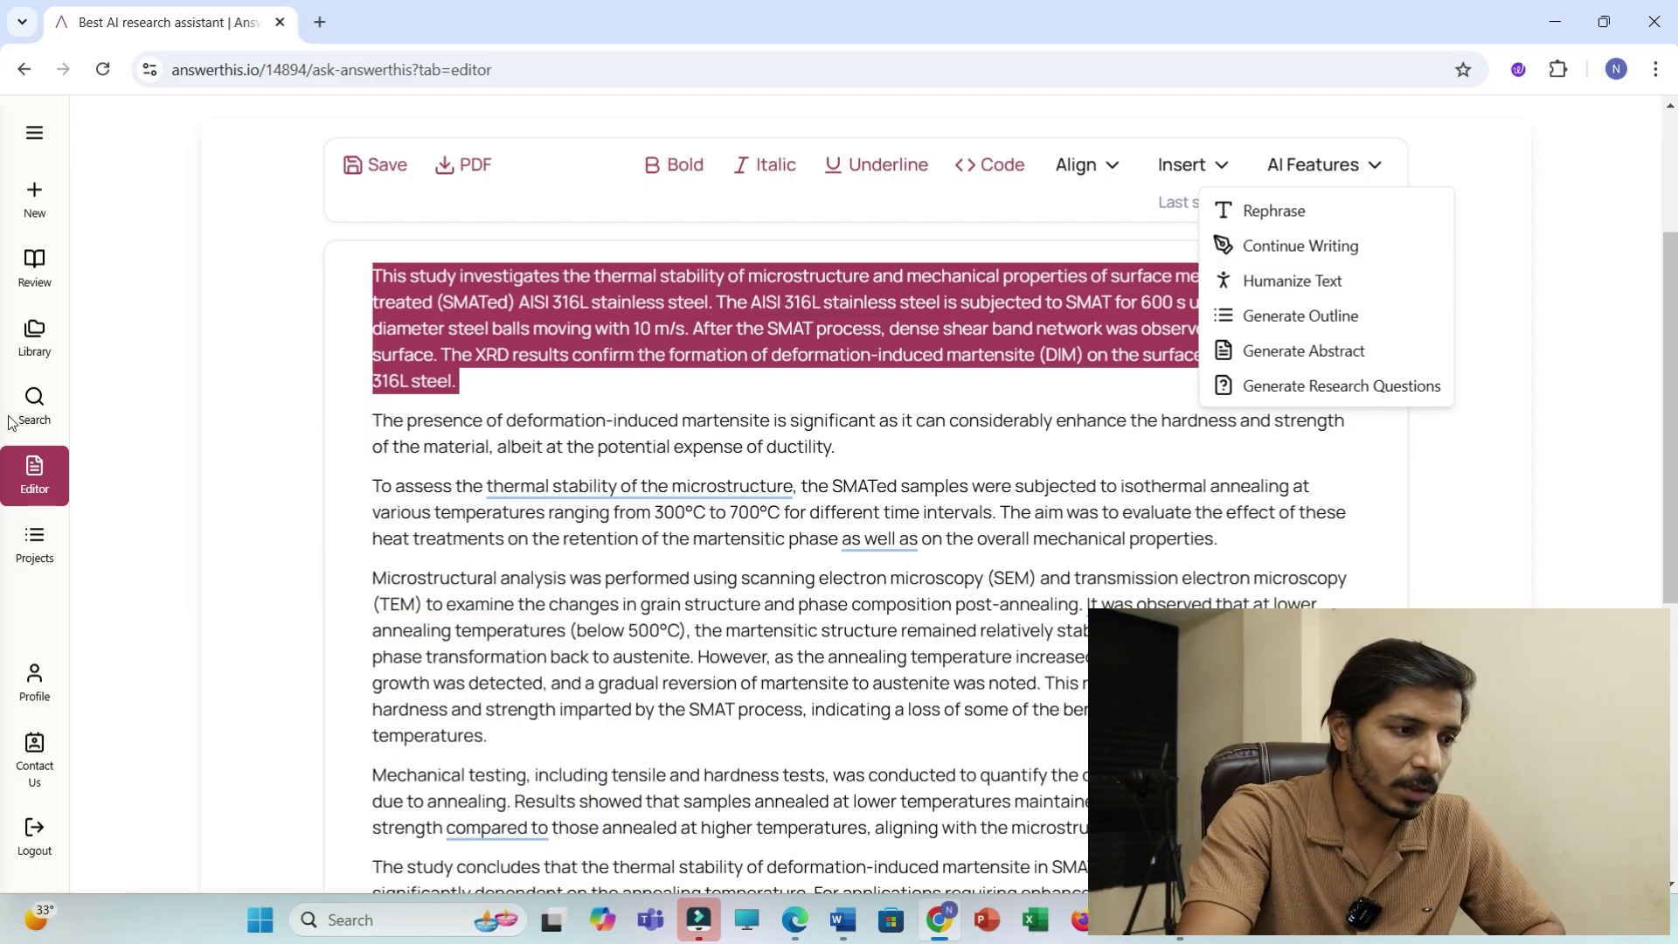
left_click(35, 409)
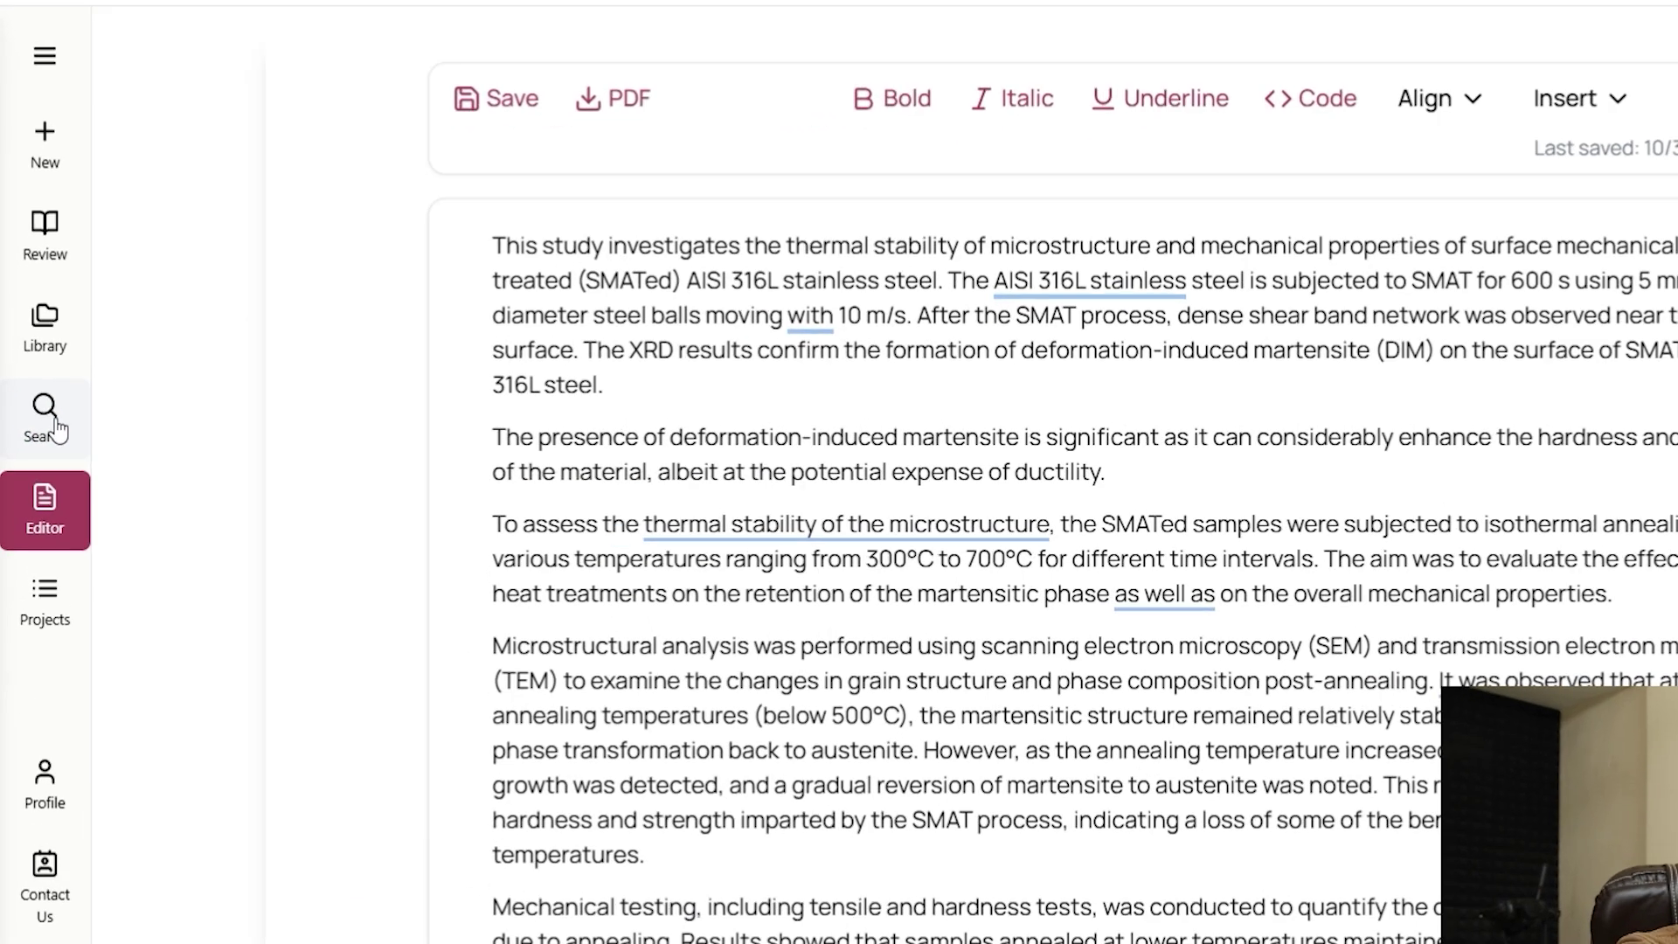
Step: Enter 'severely deformed Magnesium Alloy' on the Search Papers page and show the Research Paper Filters
left_click(55, 428)
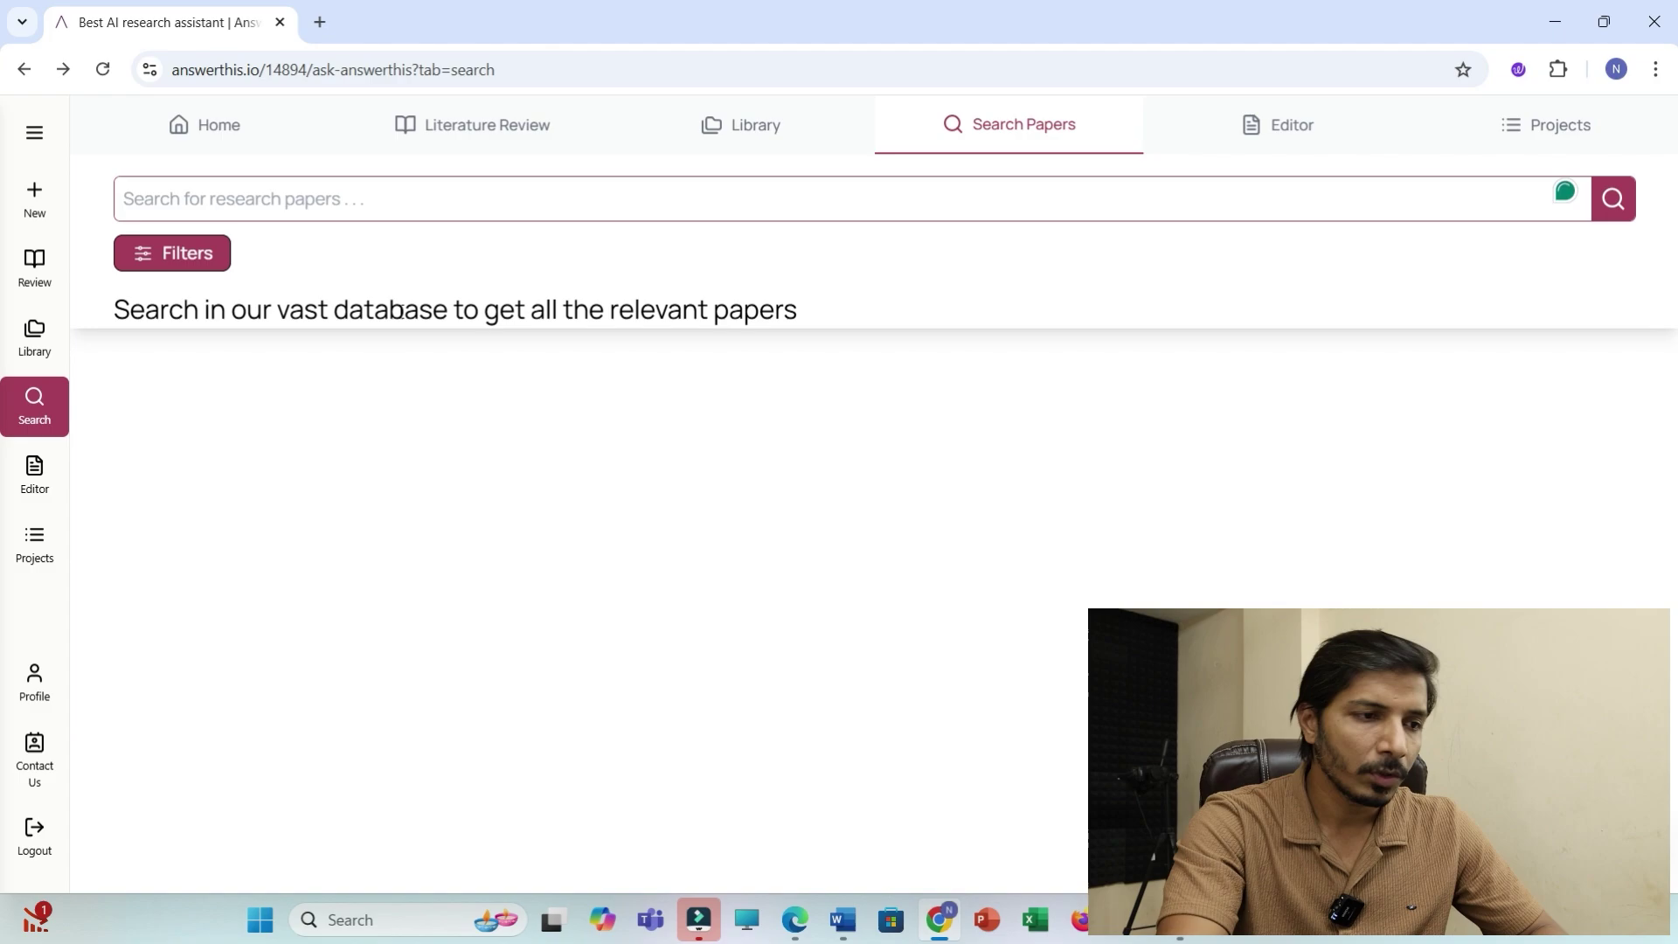
left_click(364, 203)
type("severely deformed Magnesium Alloy")
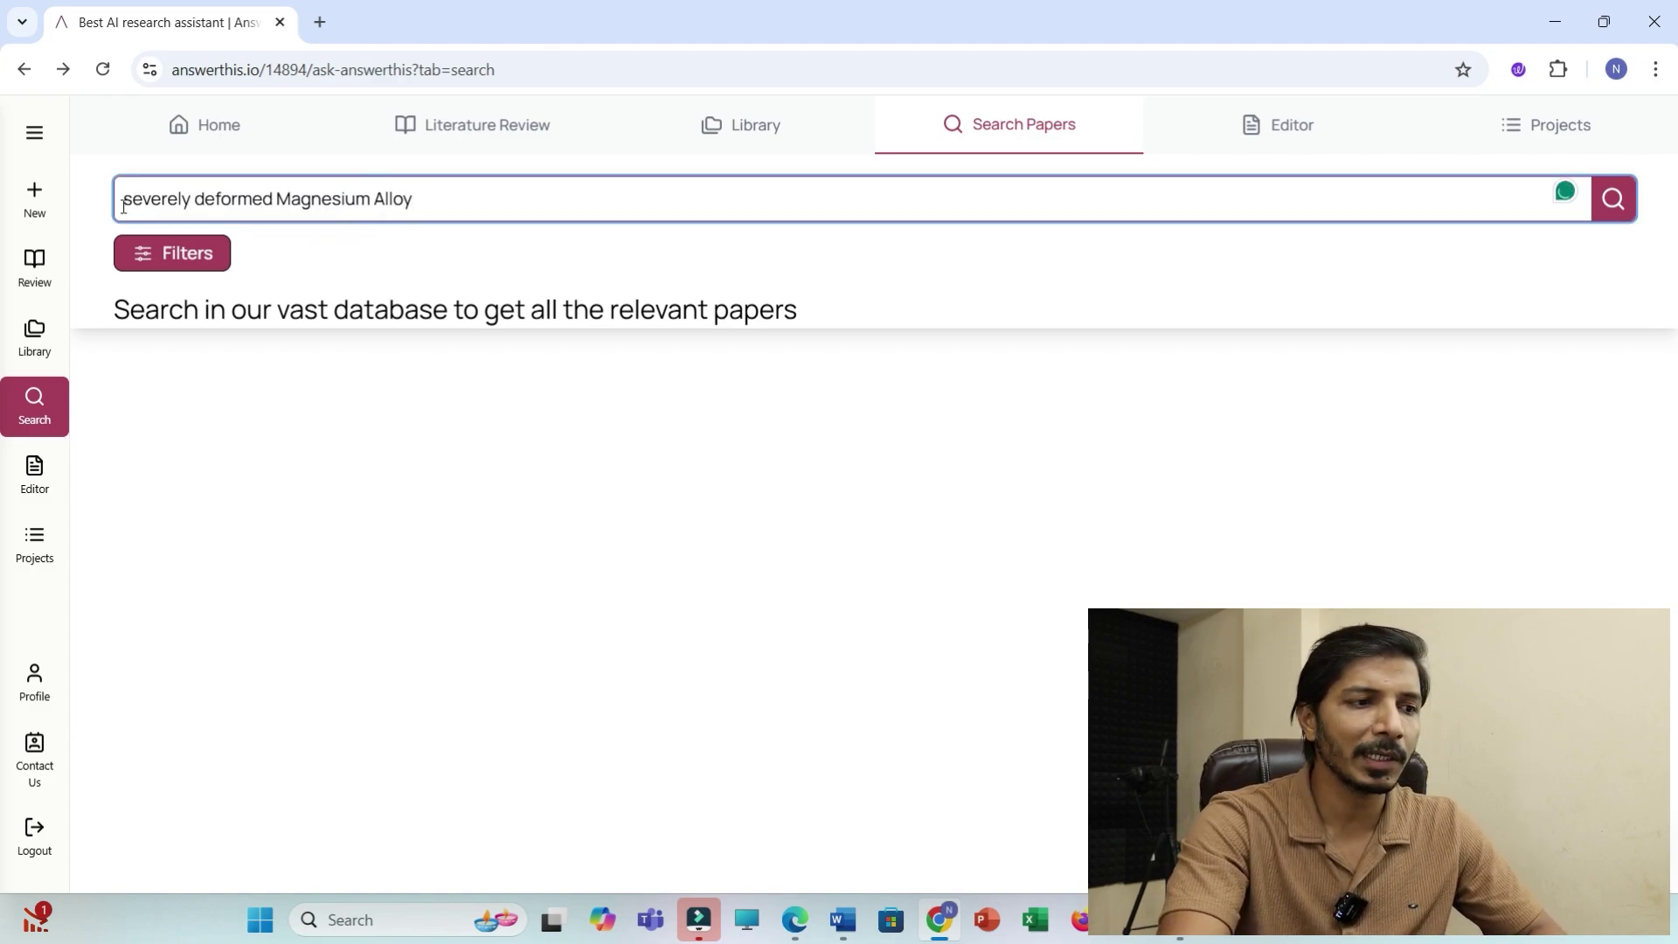
left_click_drag(123, 206, 298, 219)
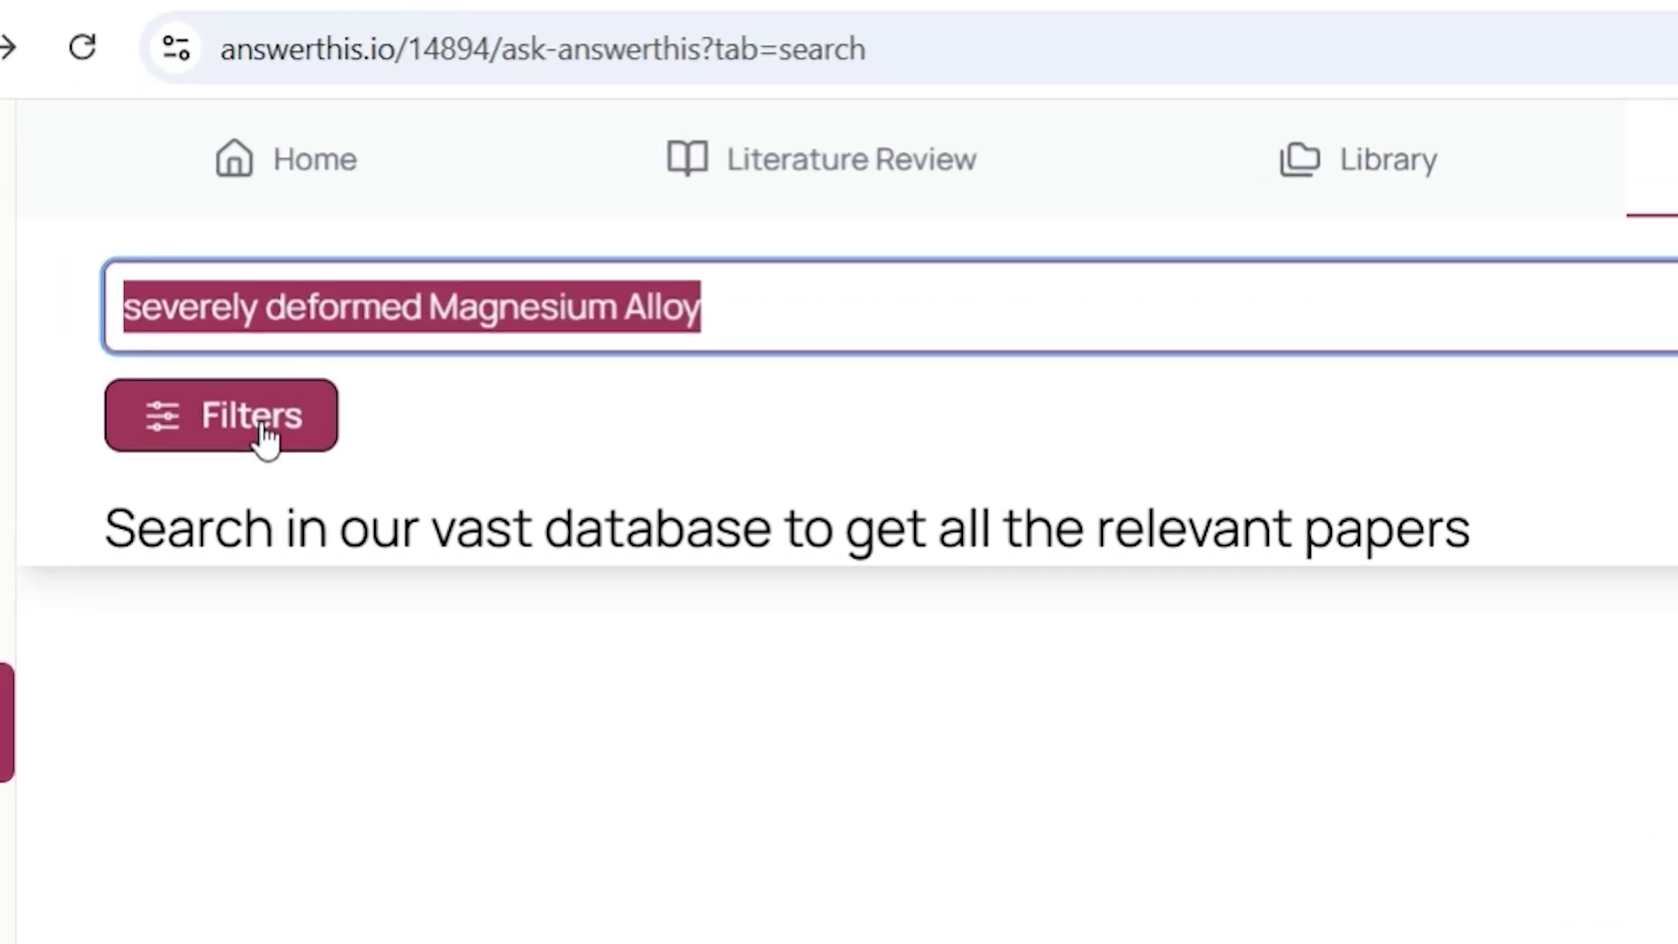
left_click(194, 263)
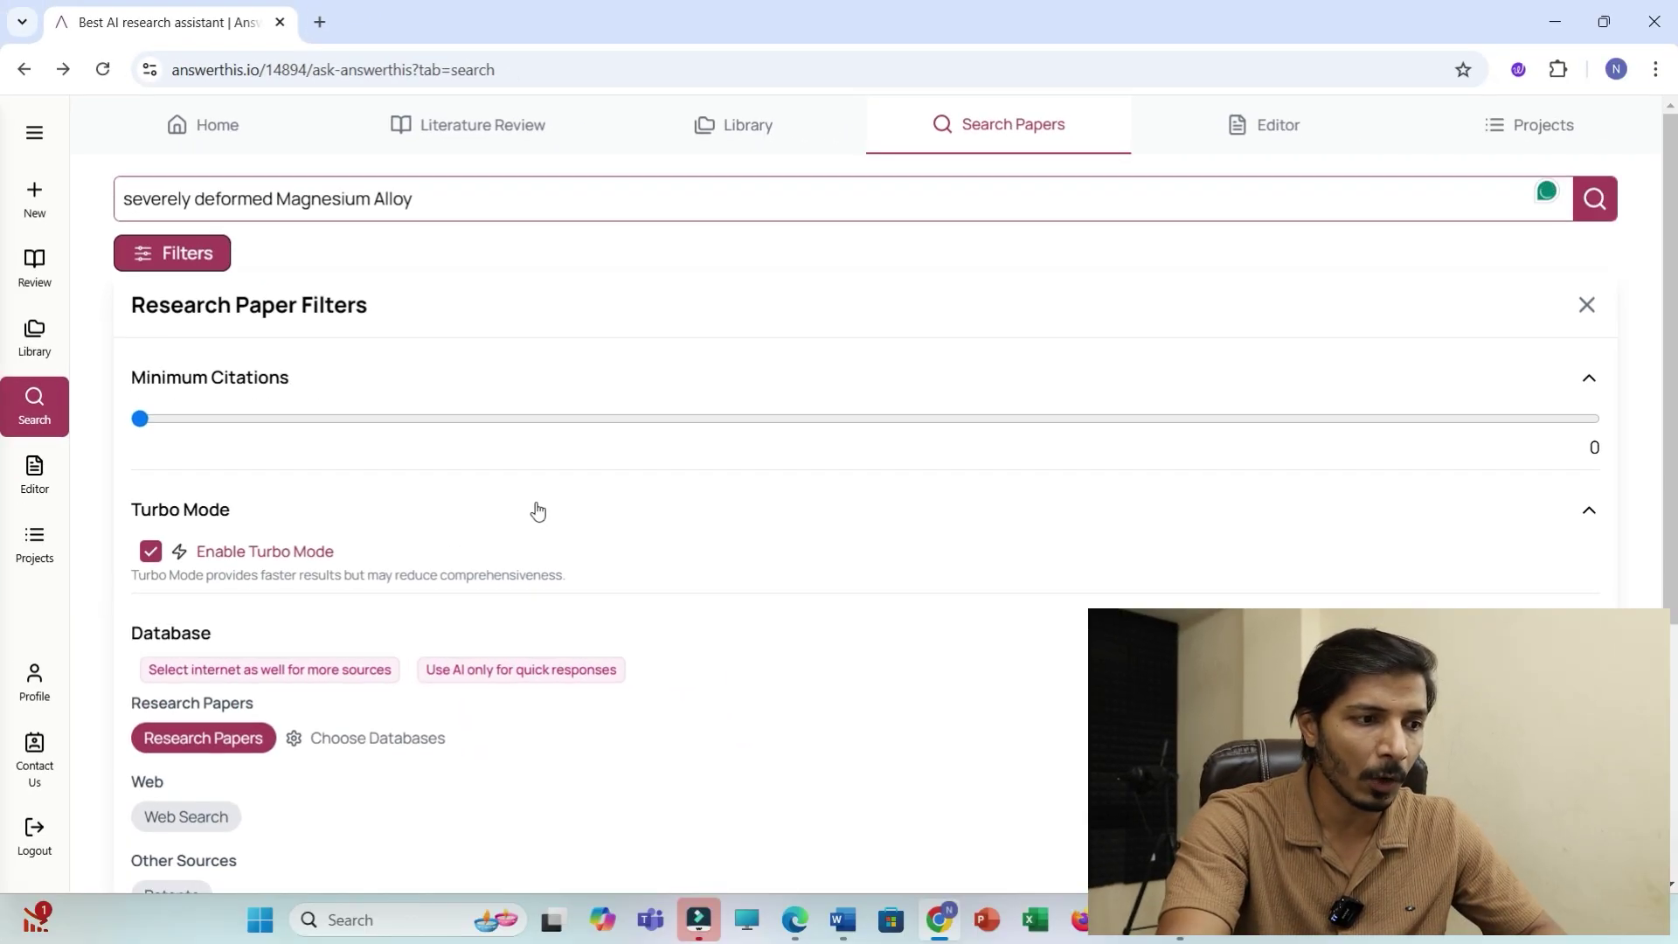
Step: Set the Publication Date filter to run from 01-01-2024 to 31-10-2024
scroll(538, 512, "down", 2)
scroll(329, 402, "up", 2)
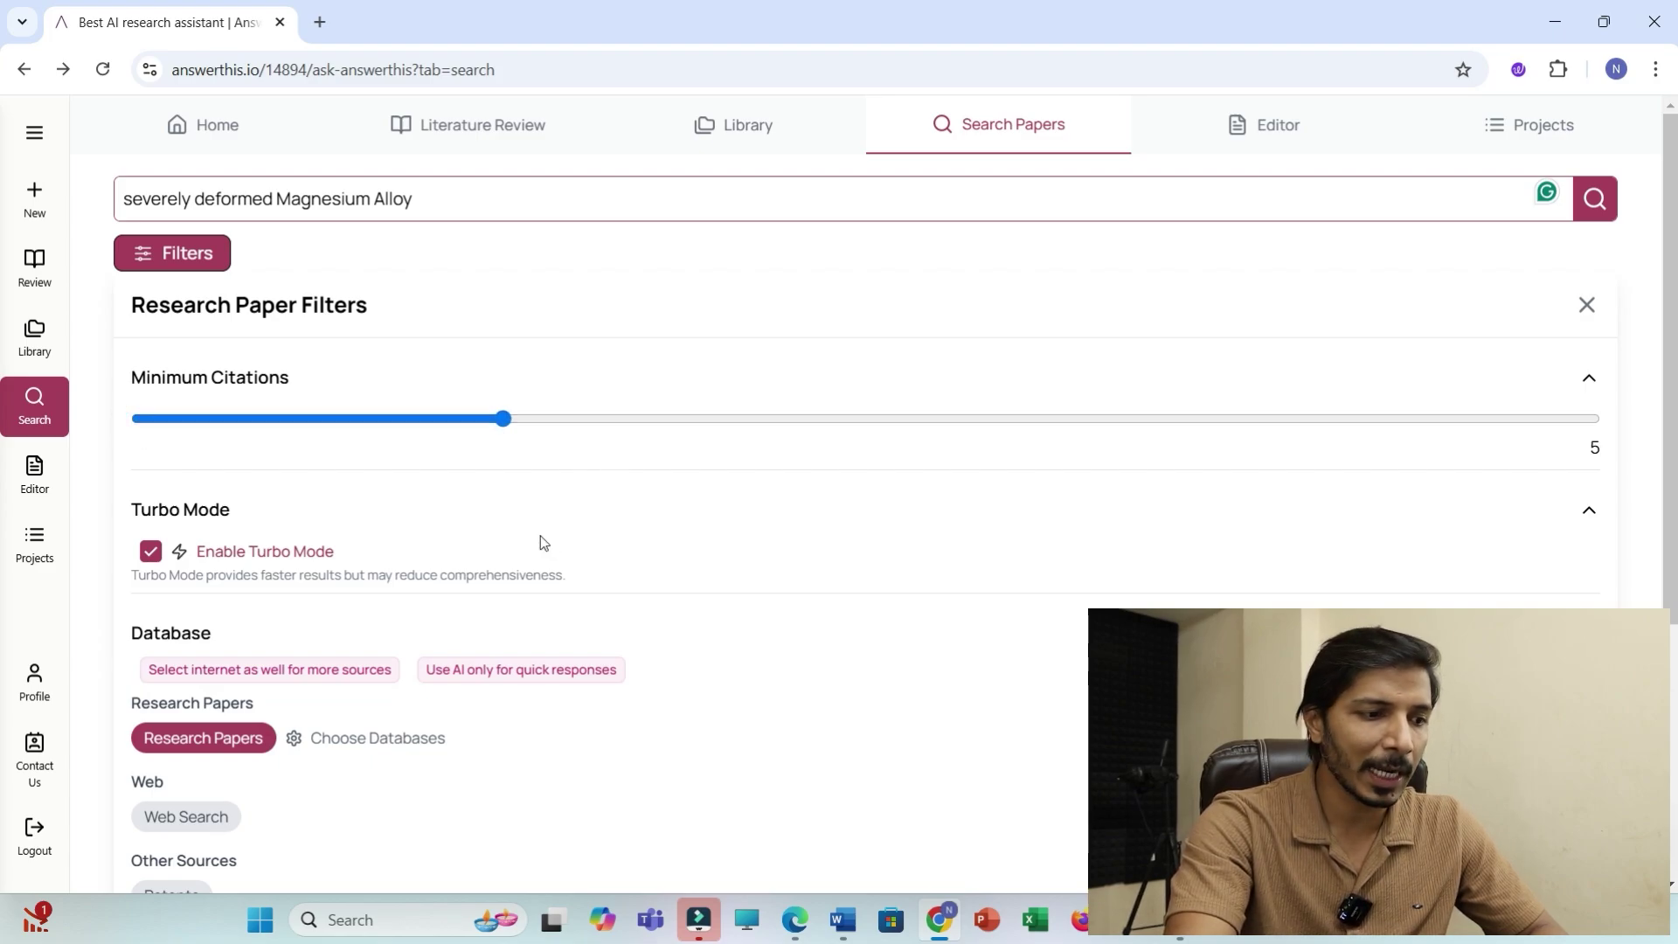
scroll(543, 543, "down", 3)
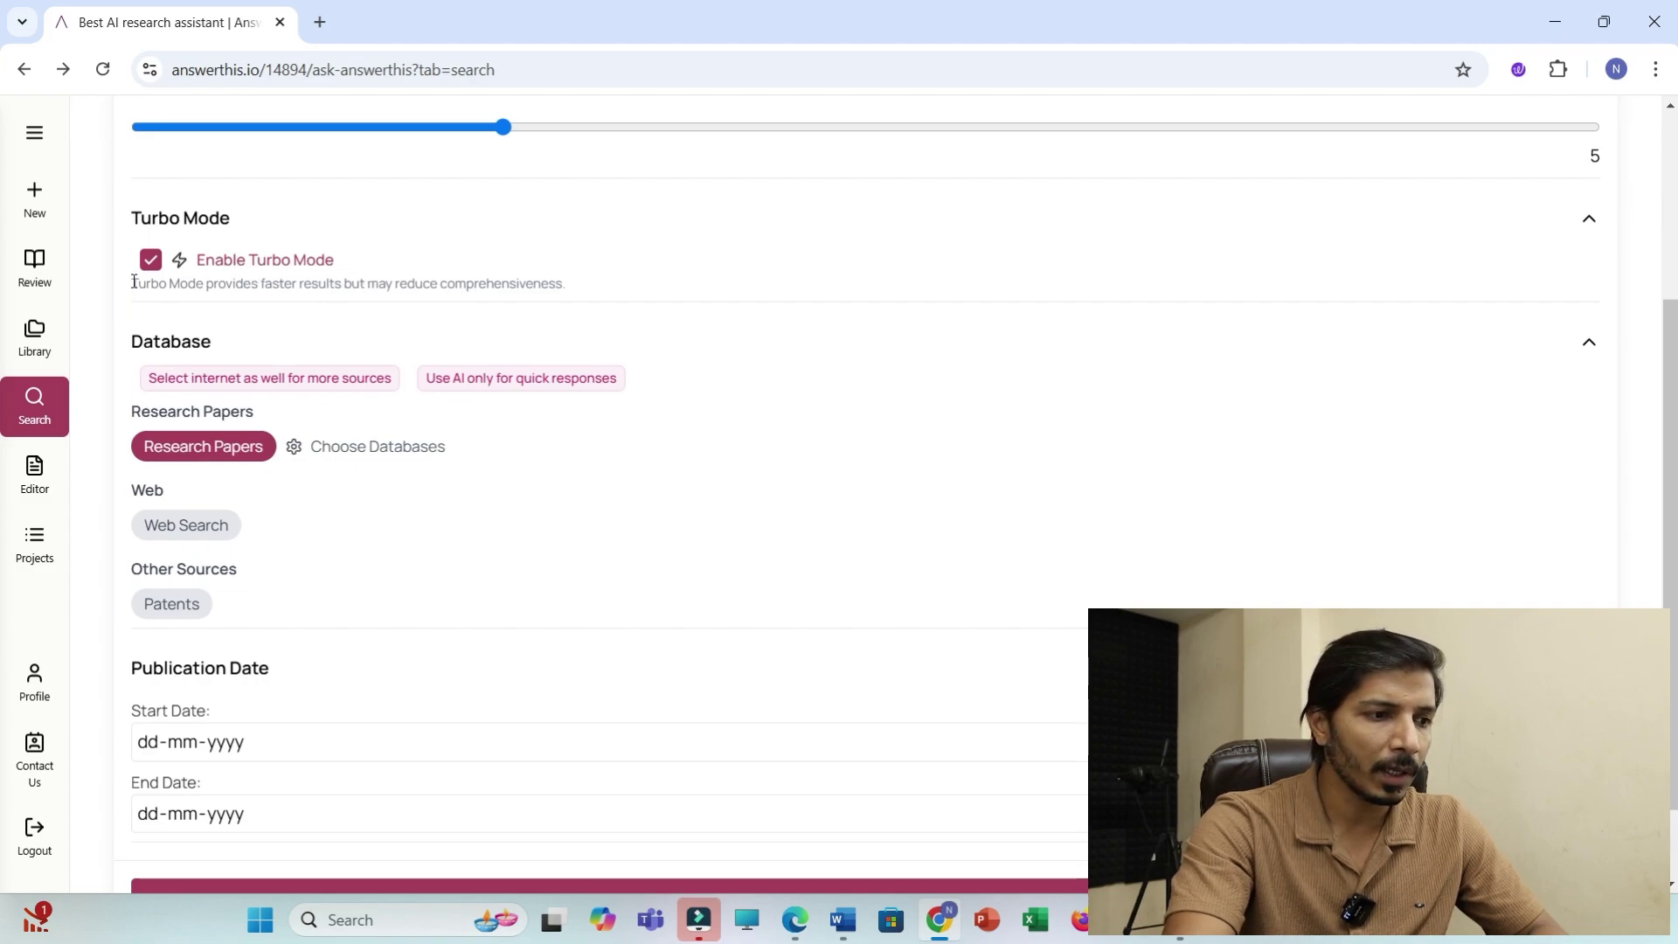
left_click_drag(281, 300, 622, 288)
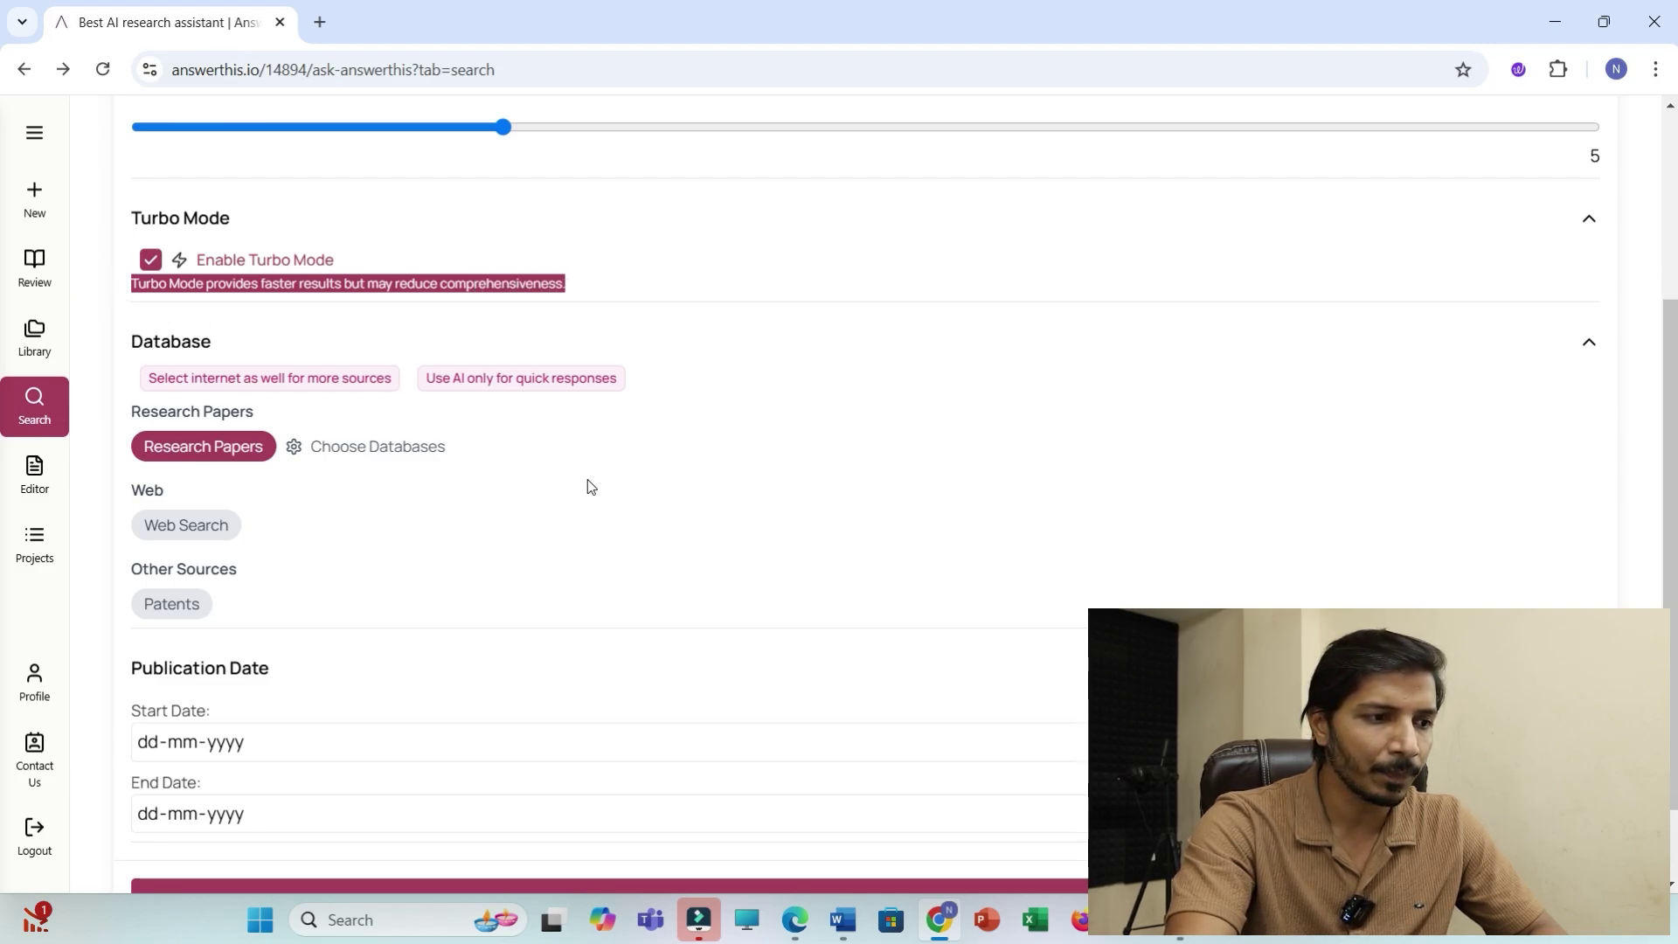
scroll(585, 483, "down", 2)
left_click(619, 411)
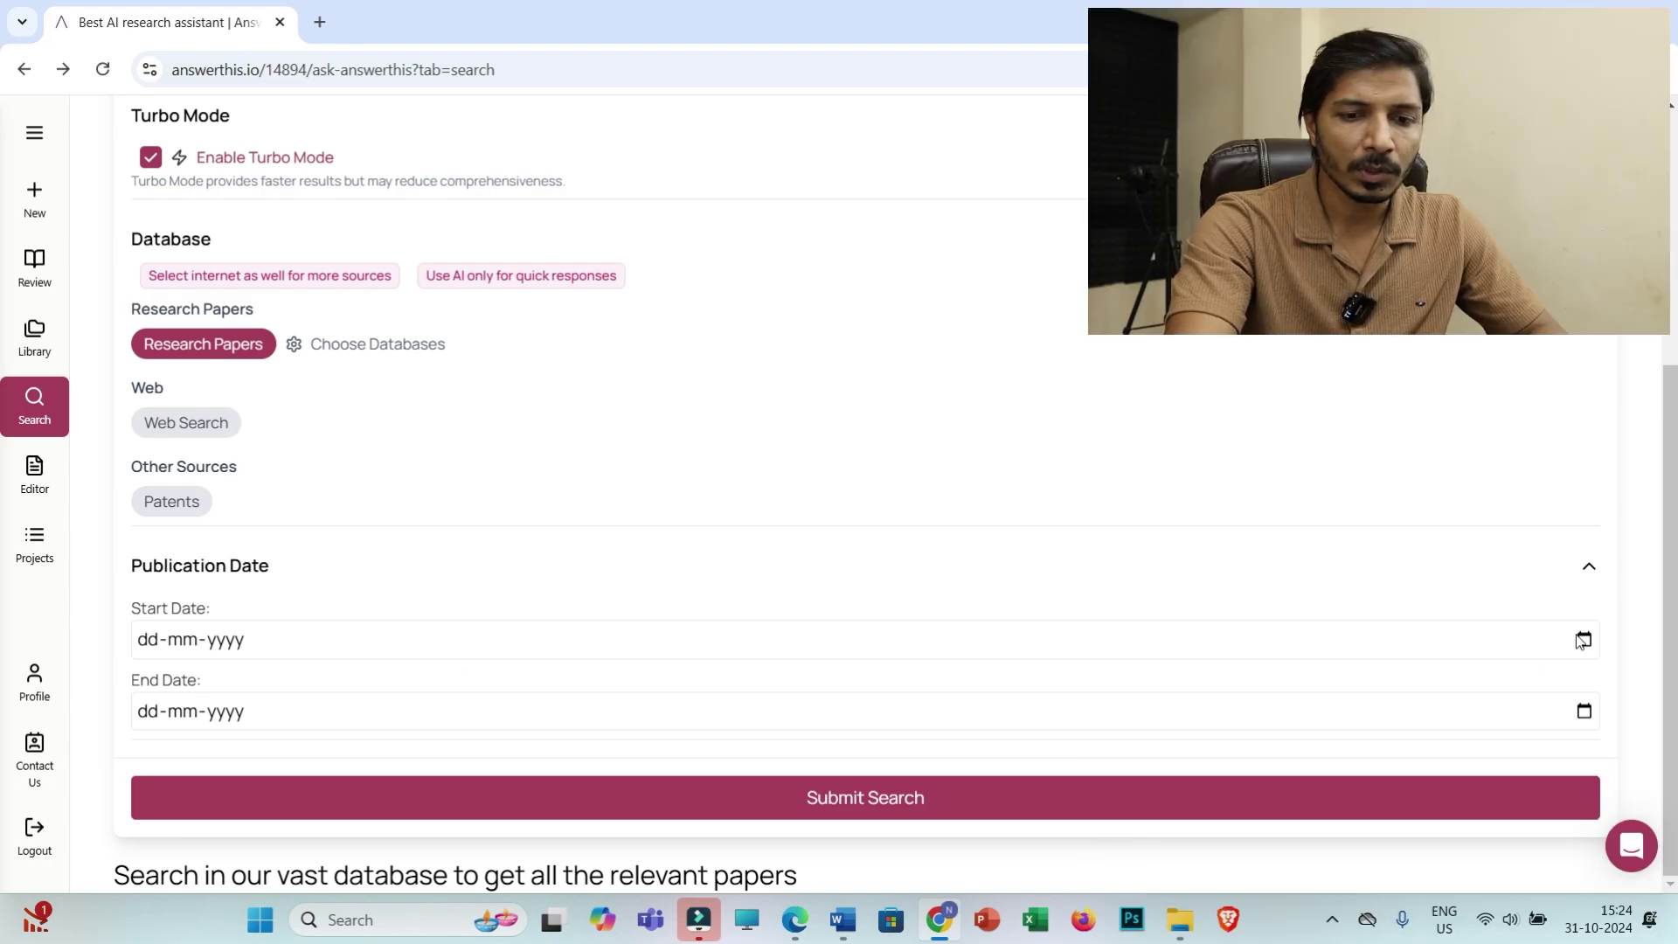
left_click(1585, 641)
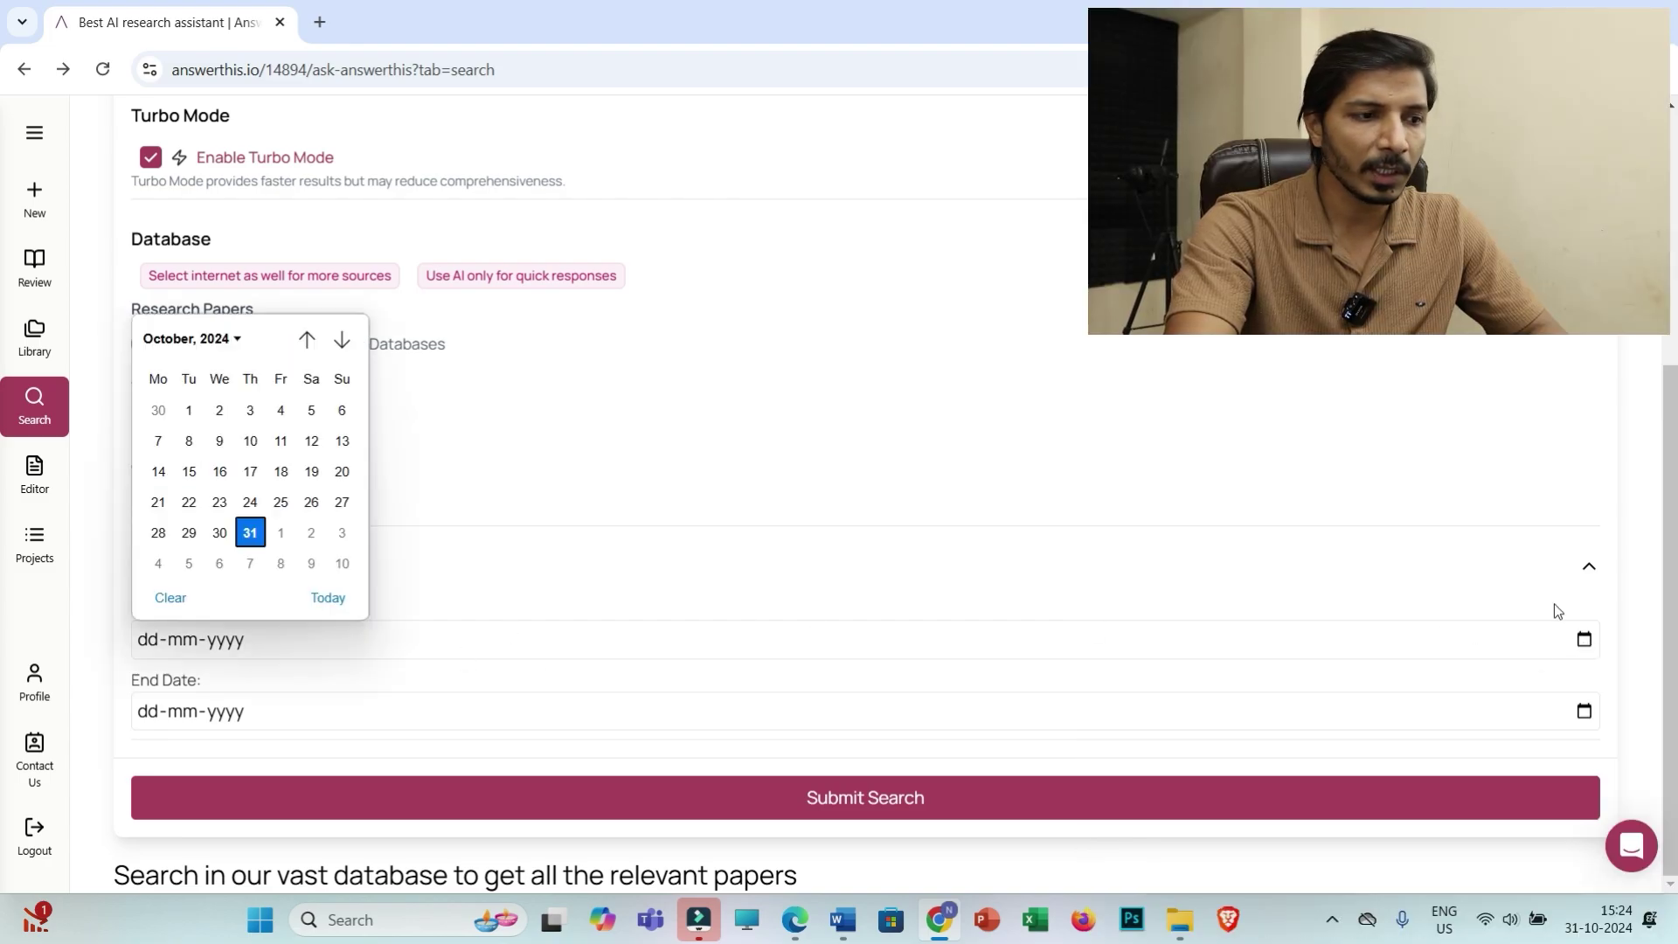
left_click(238, 340)
left_click(168, 410)
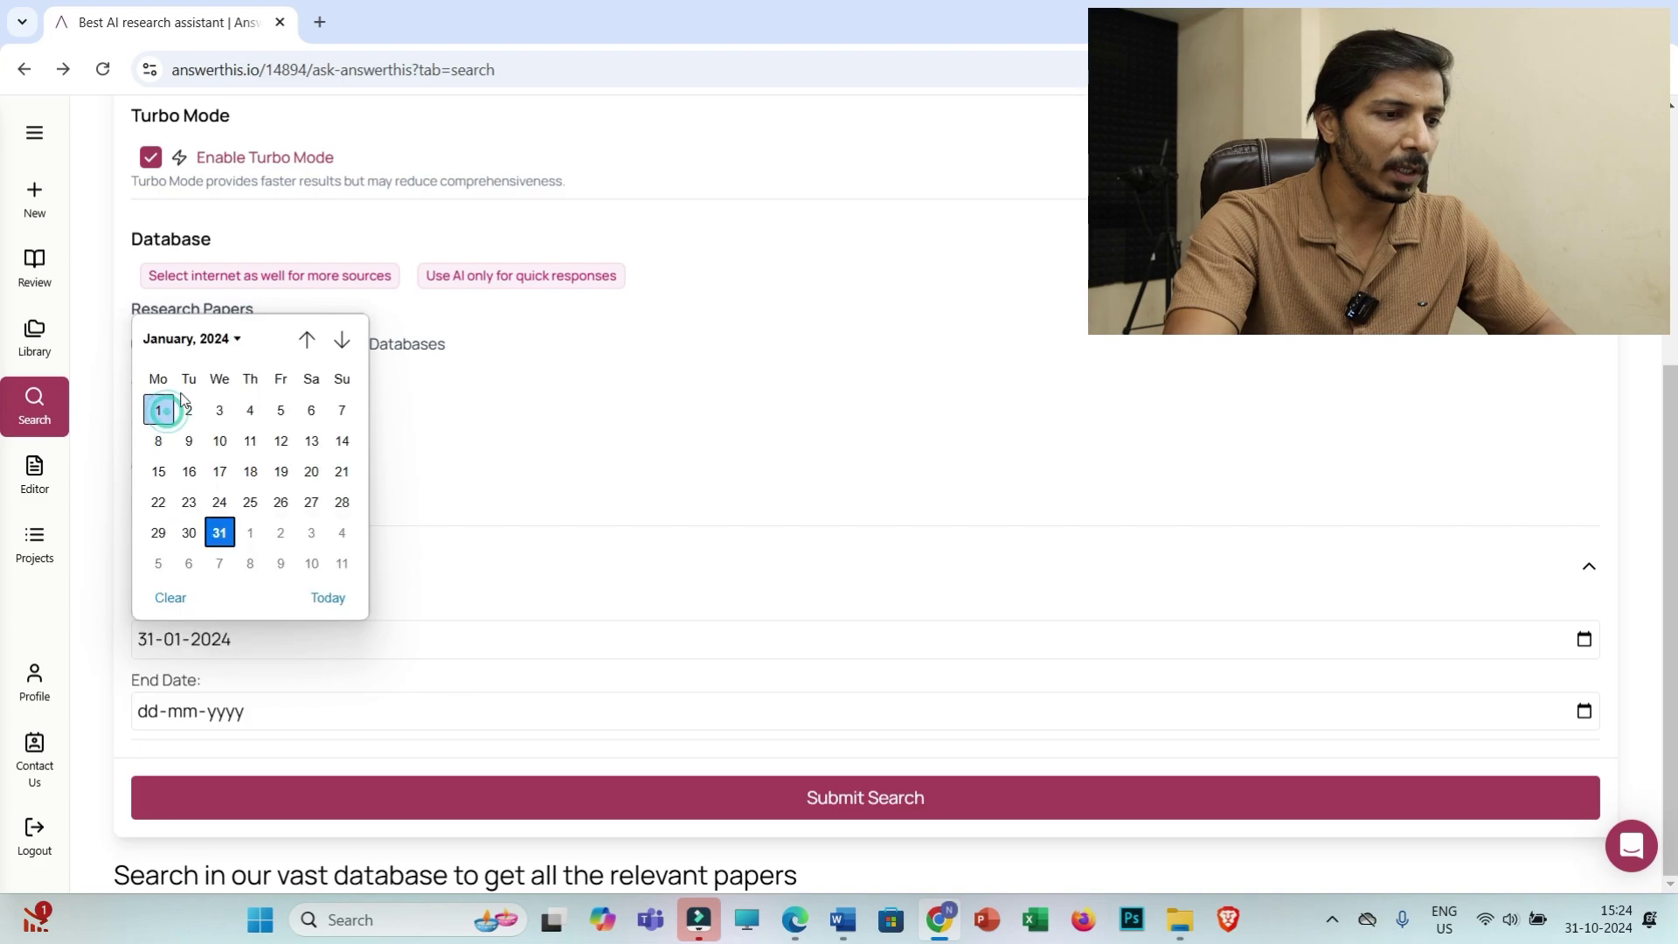
left_click(159, 411)
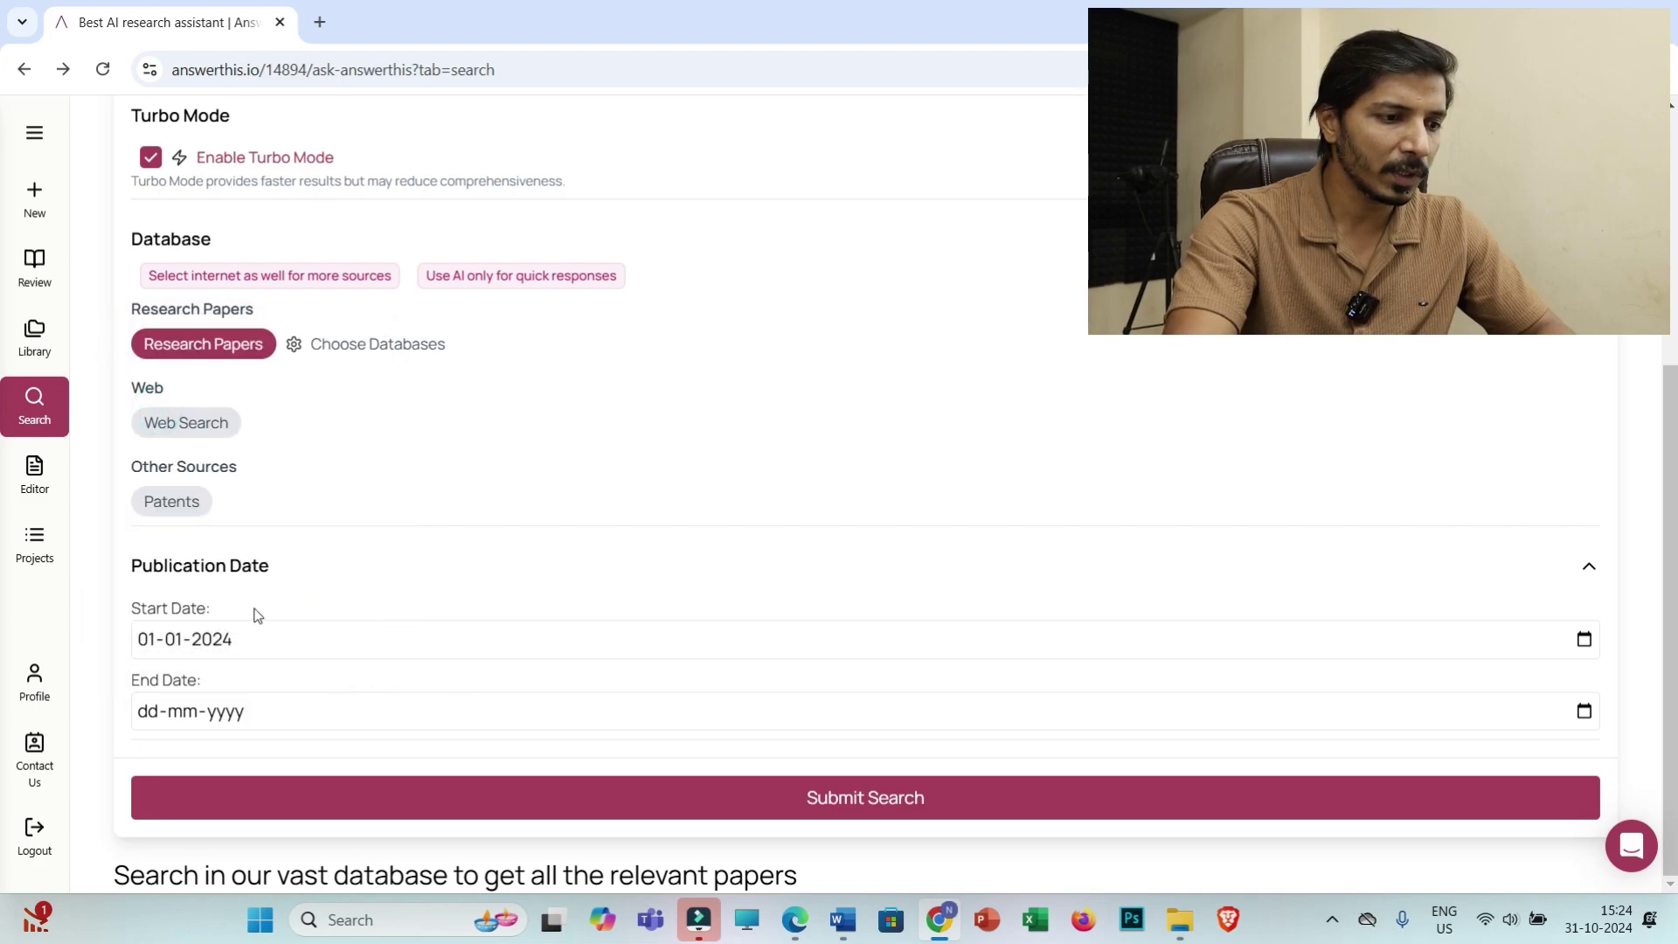
left_click(1584, 714)
left_click(251, 605)
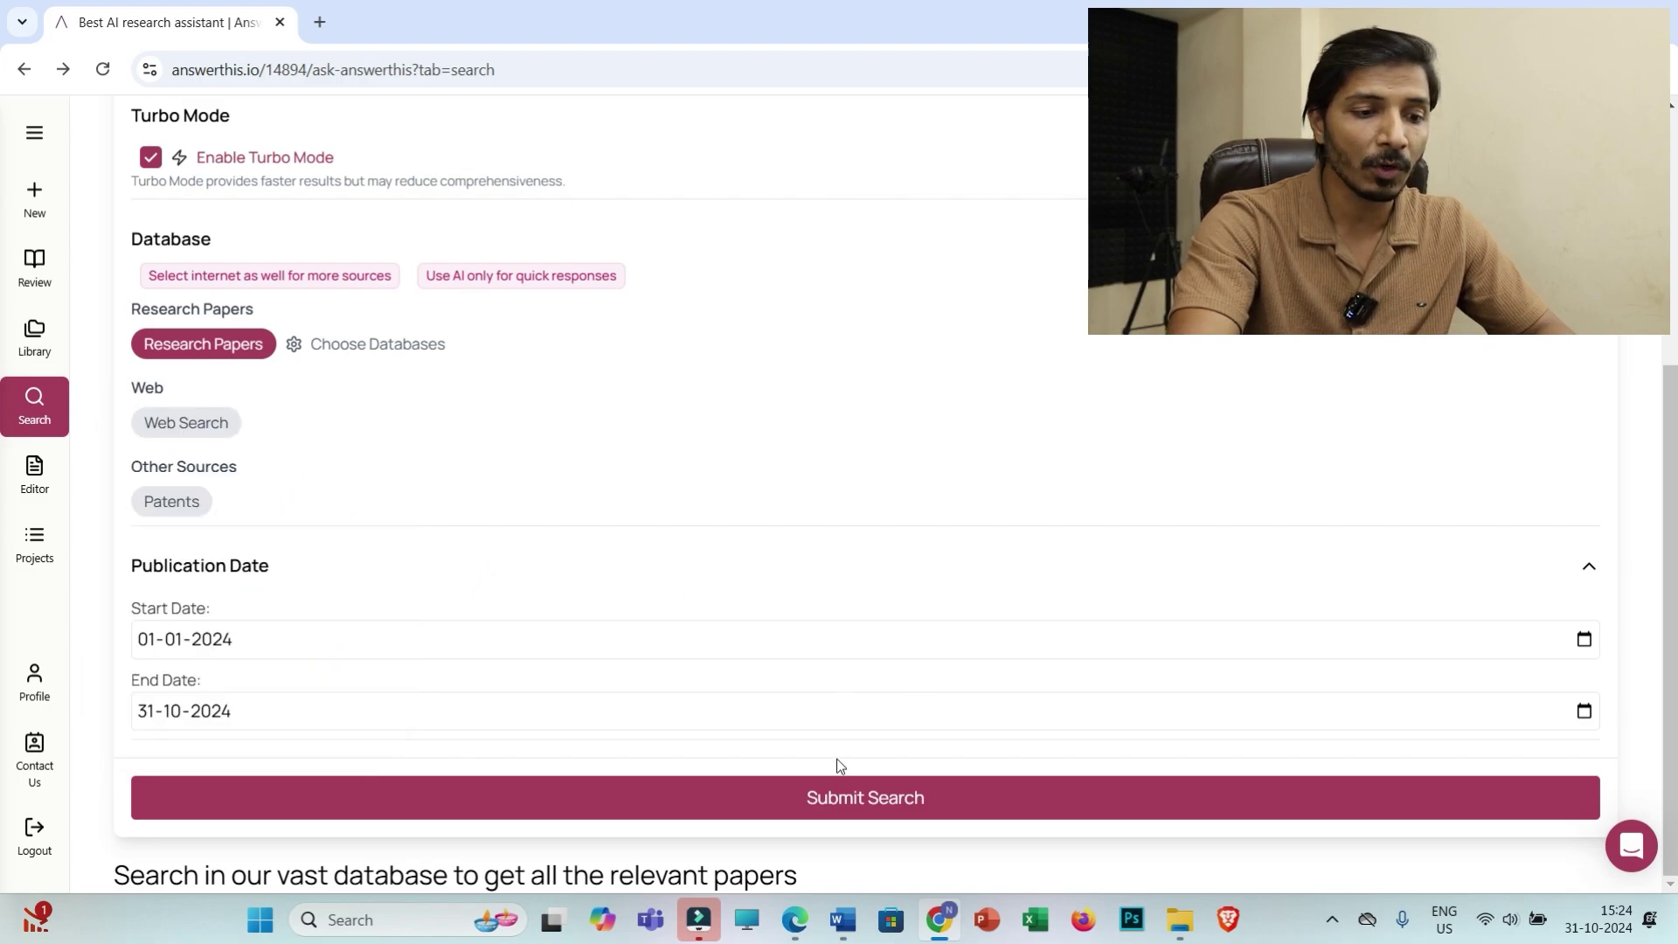
Step: Submit the date-filtered search and look over the Sort options without reordering the results
left_click(863, 798)
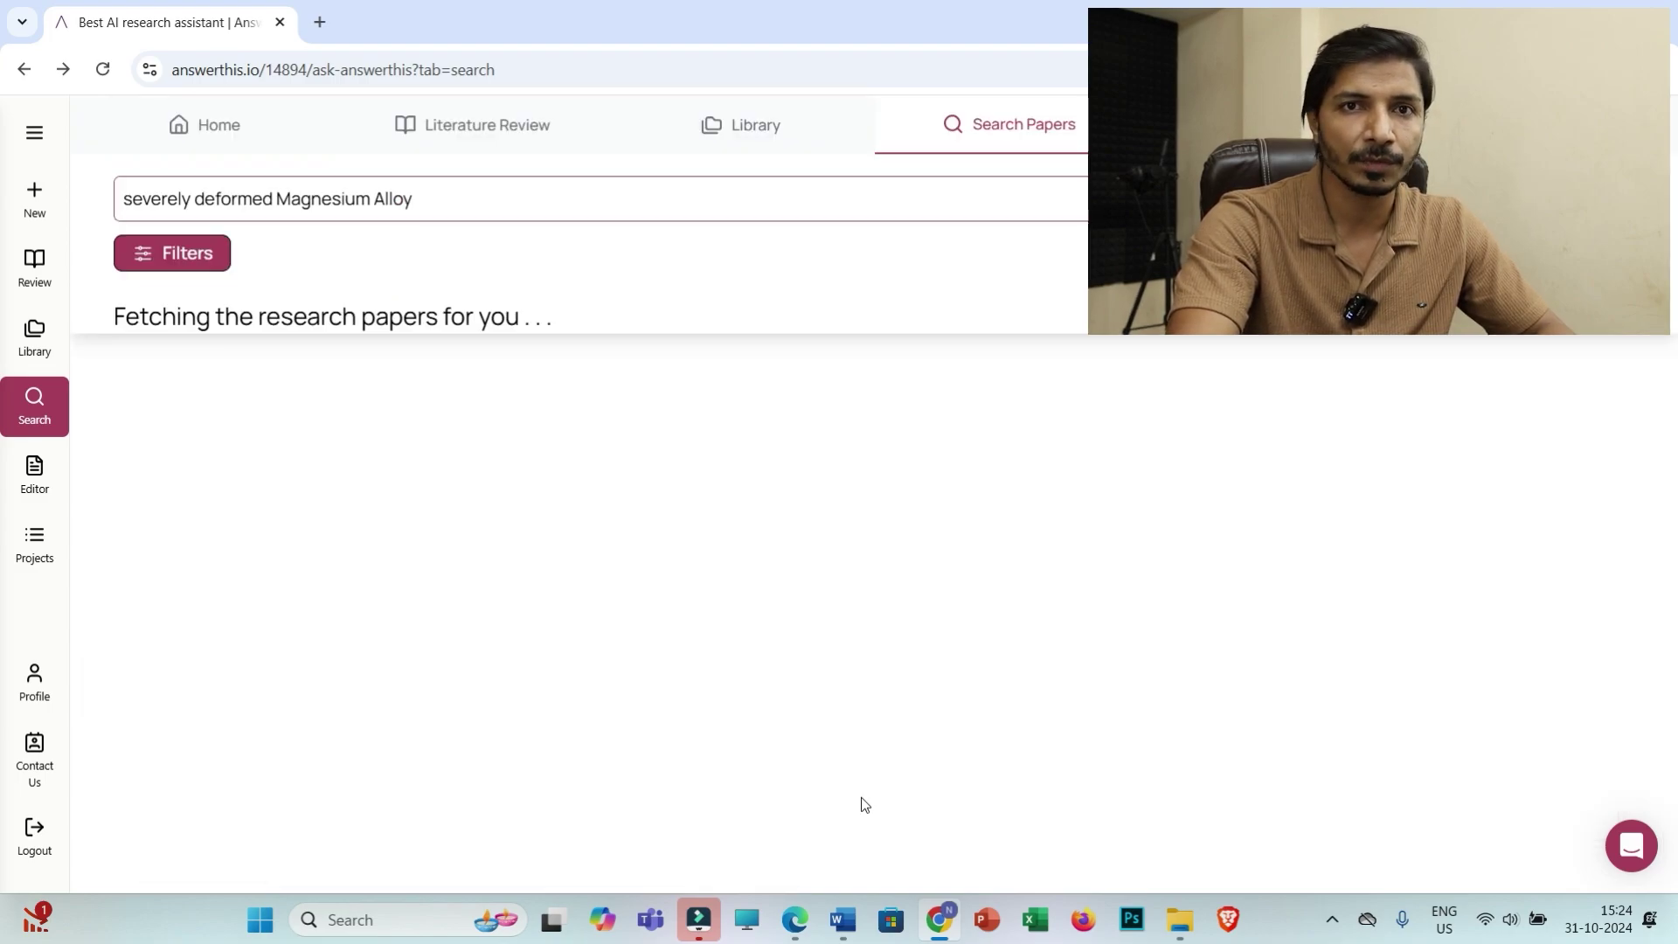
scroll(970, 415, "down", 2)
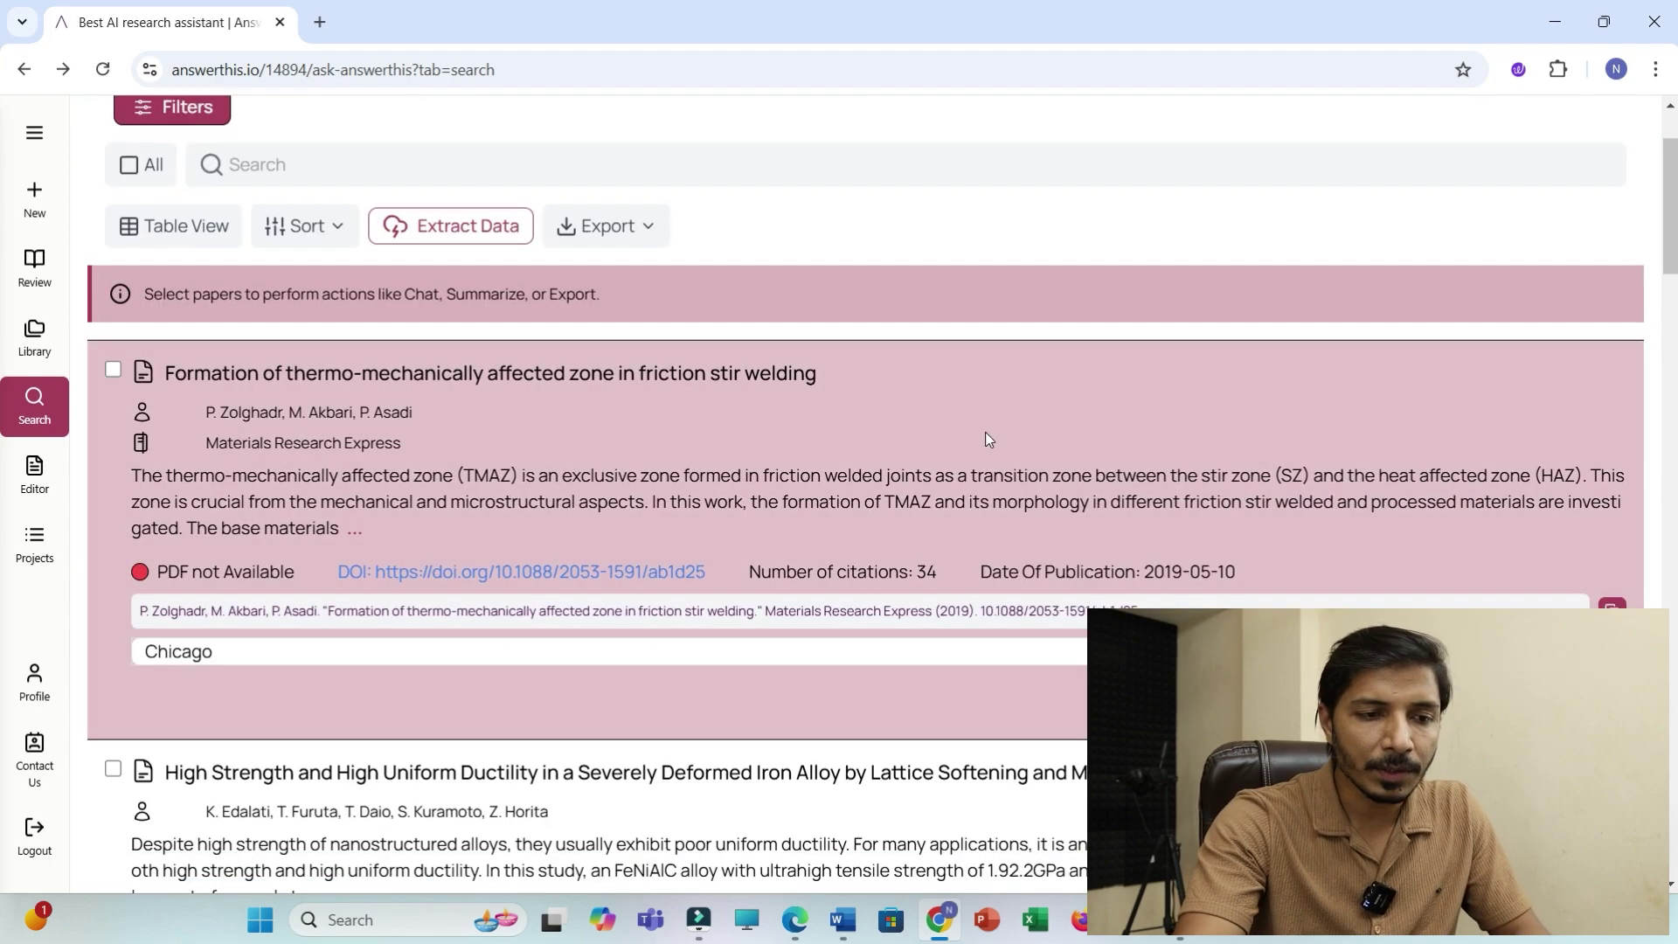
scroll(982, 441, "down", 3)
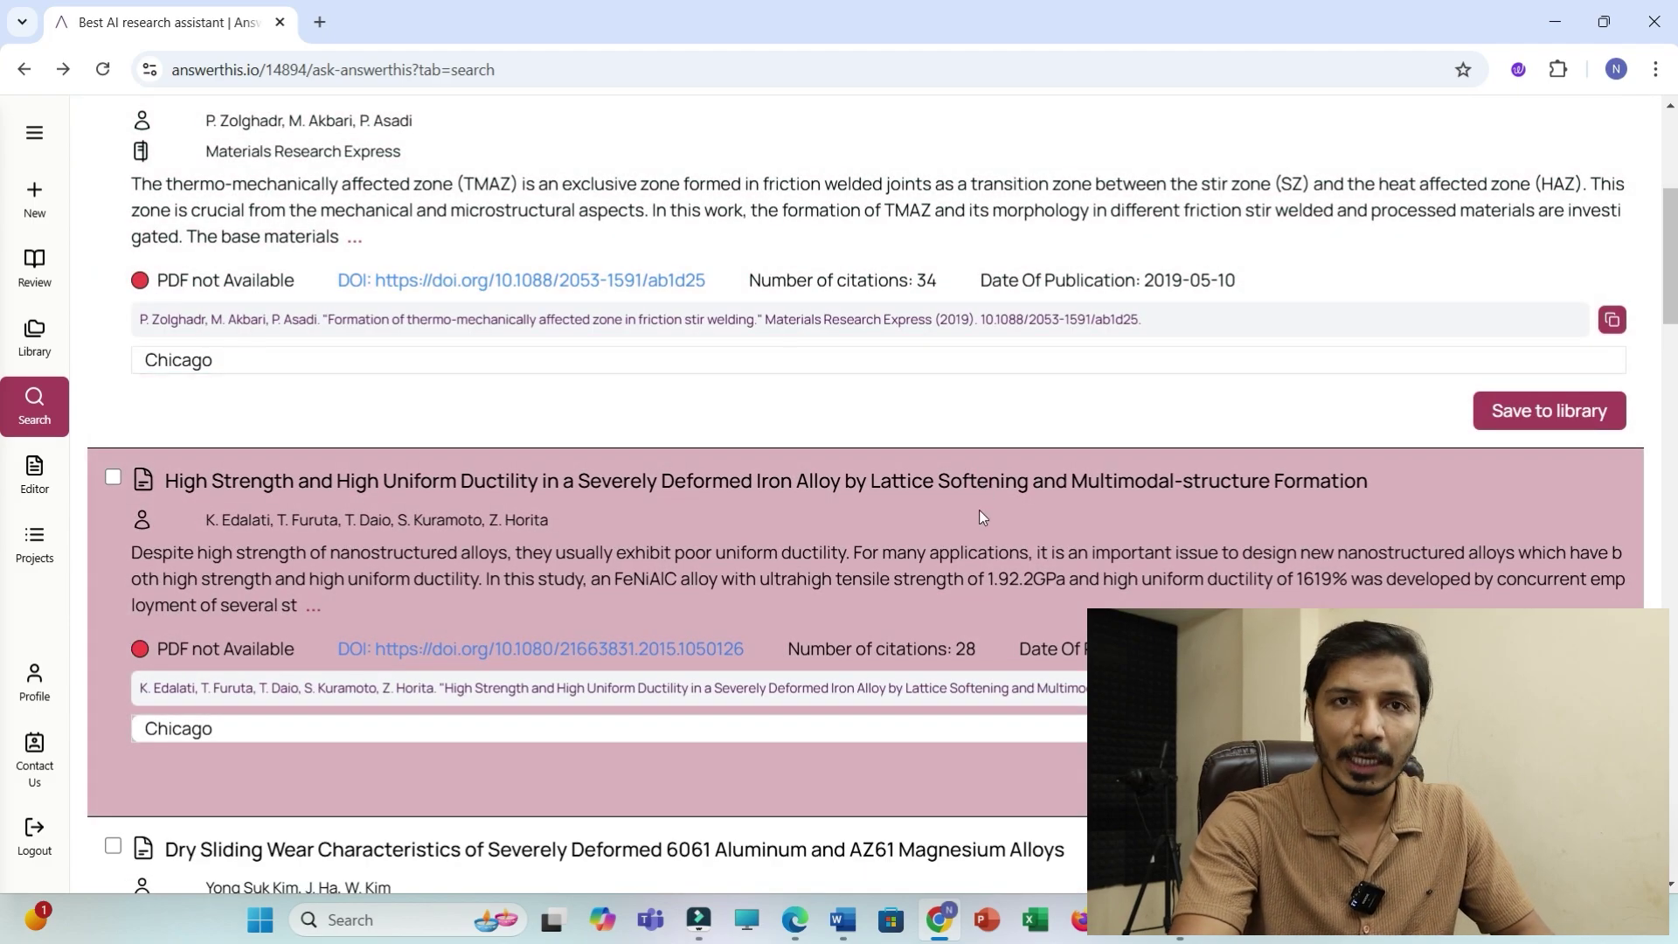
scroll(981, 516, "up", 5)
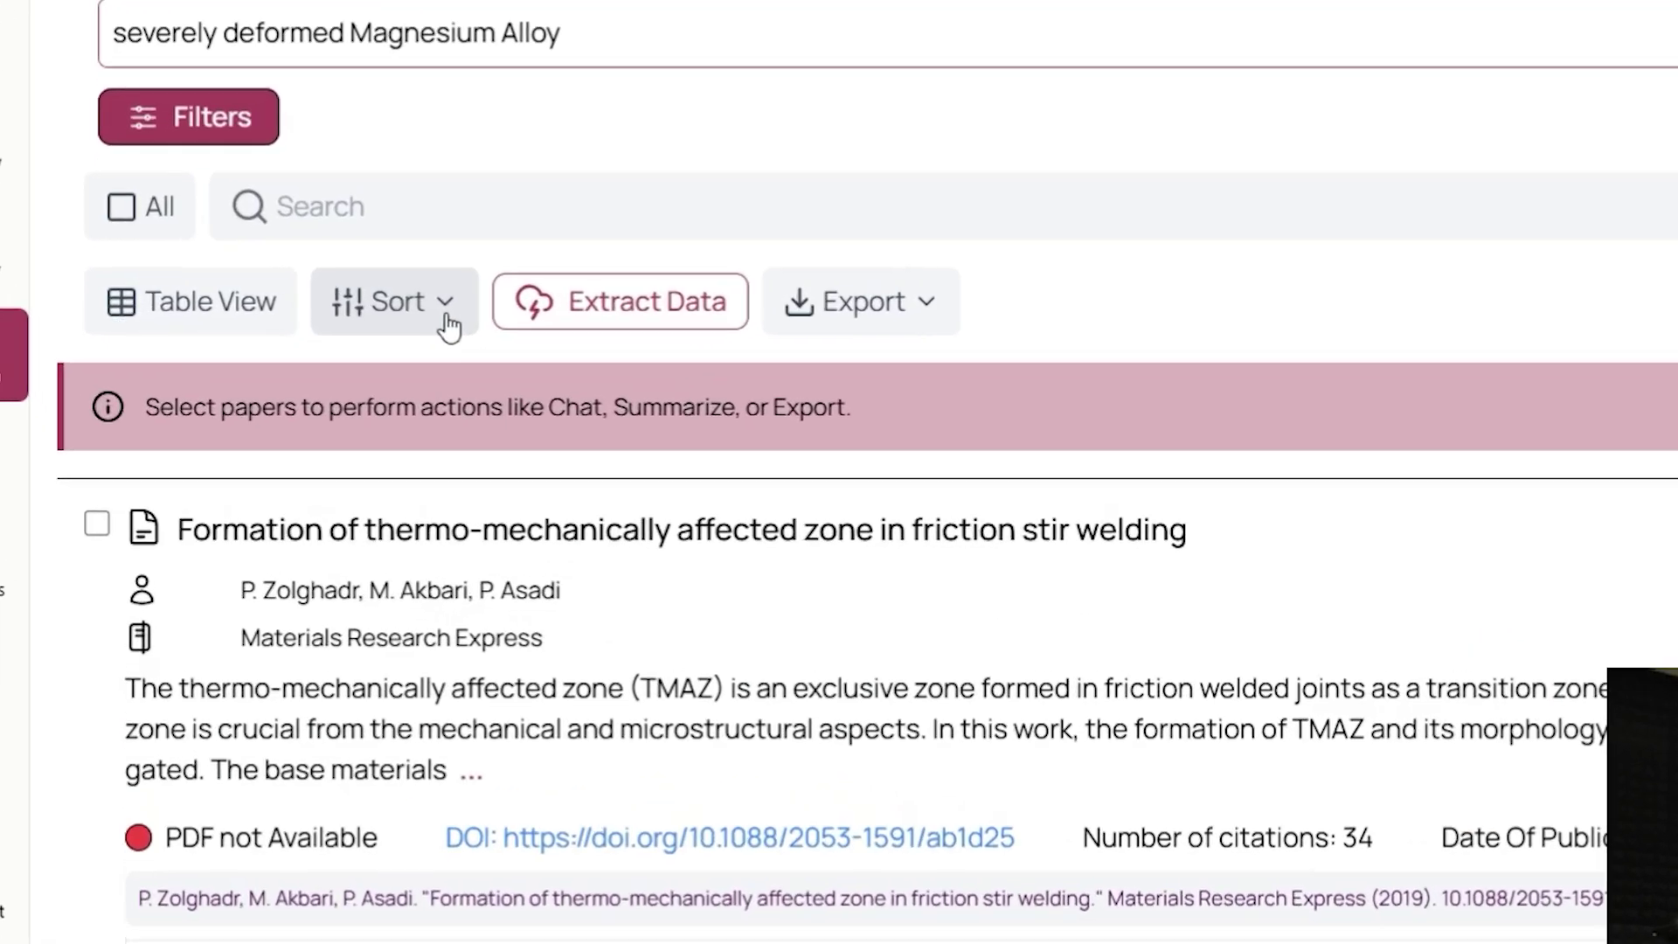
left_click(338, 374)
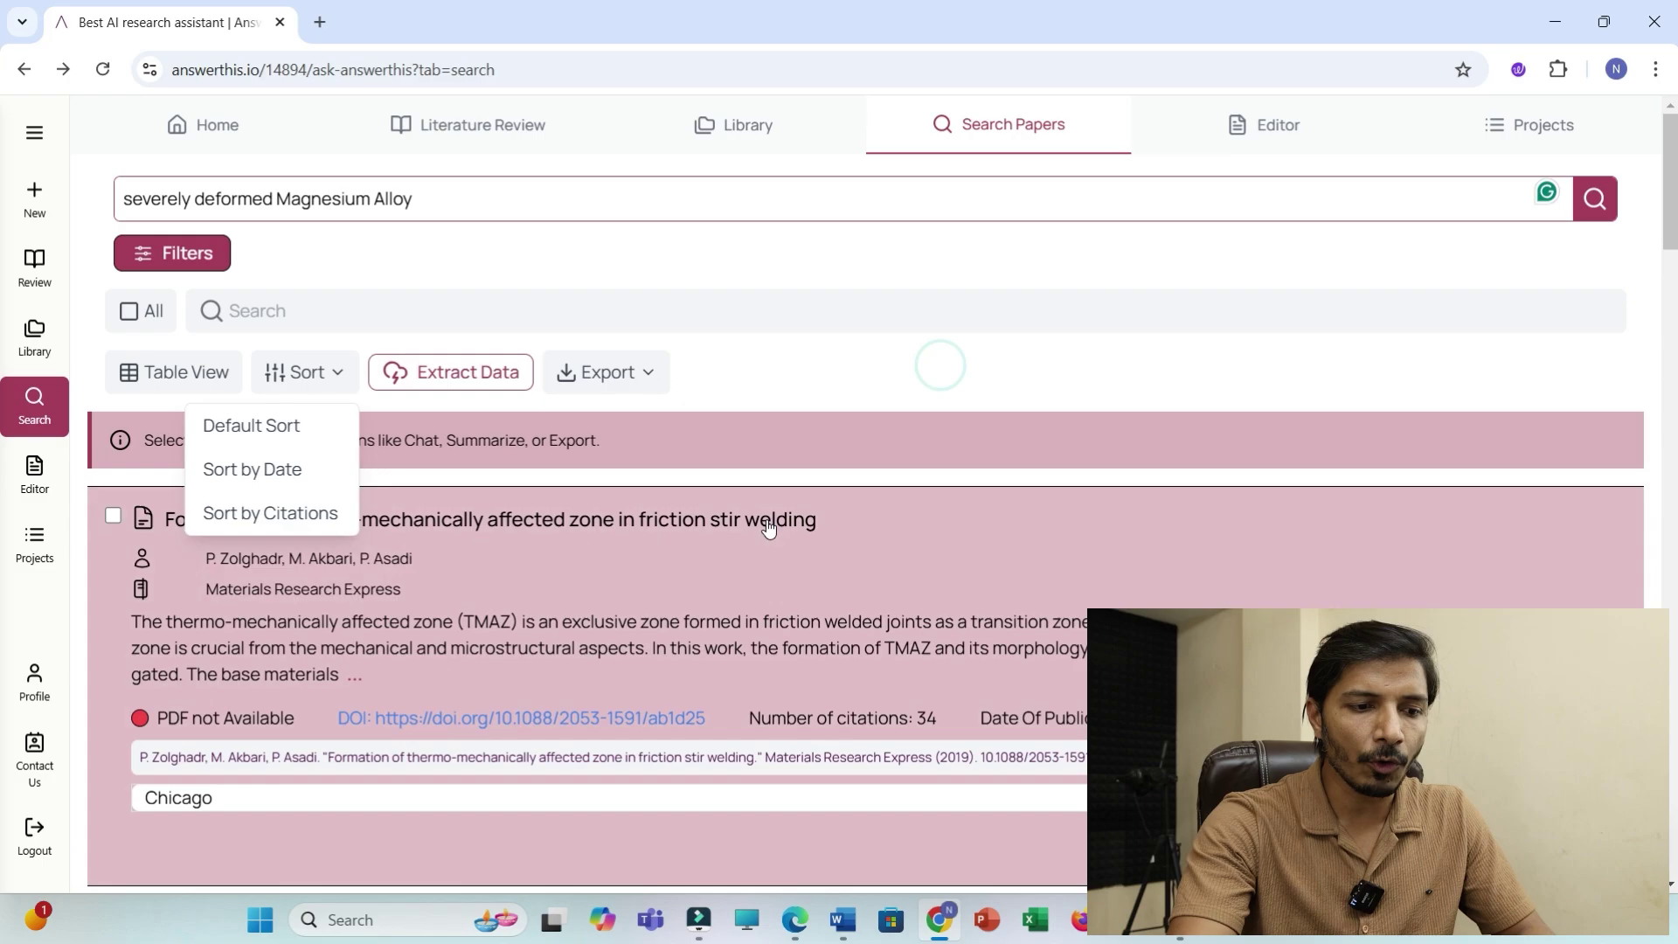
scroll(1458, 867, "down", 3)
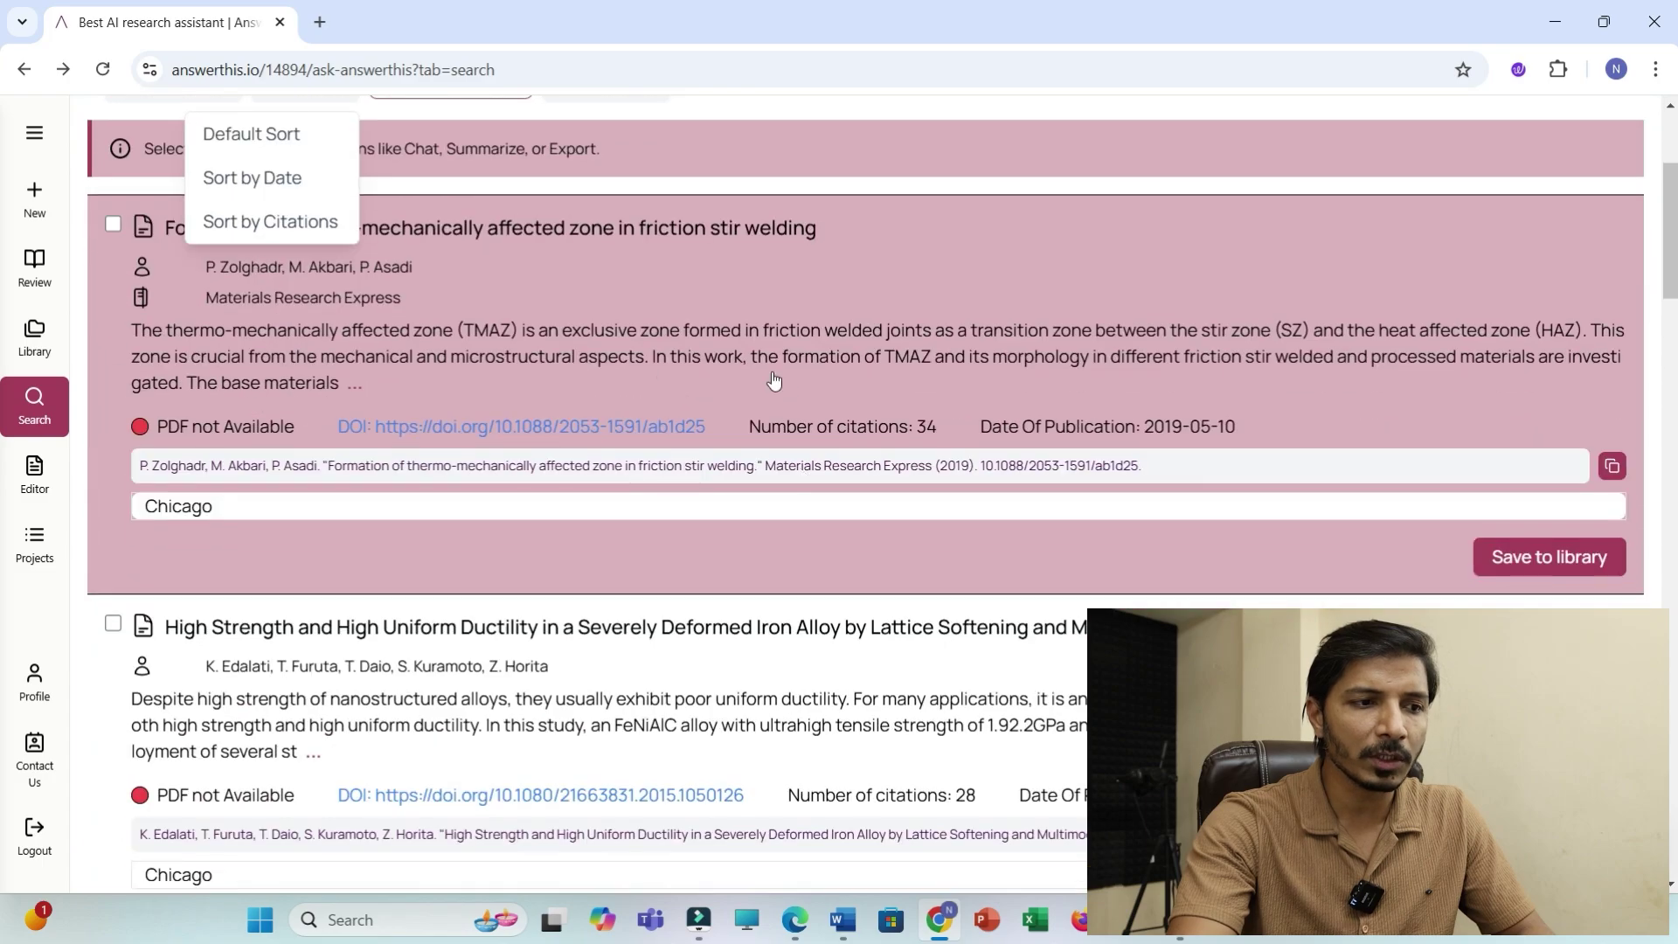
scroll(773, 380, "up", 3)
left_click(300, 372)
Step: Inspect the first result's publication date and its citation count of 34
scroll(769, 602, "down", 2)
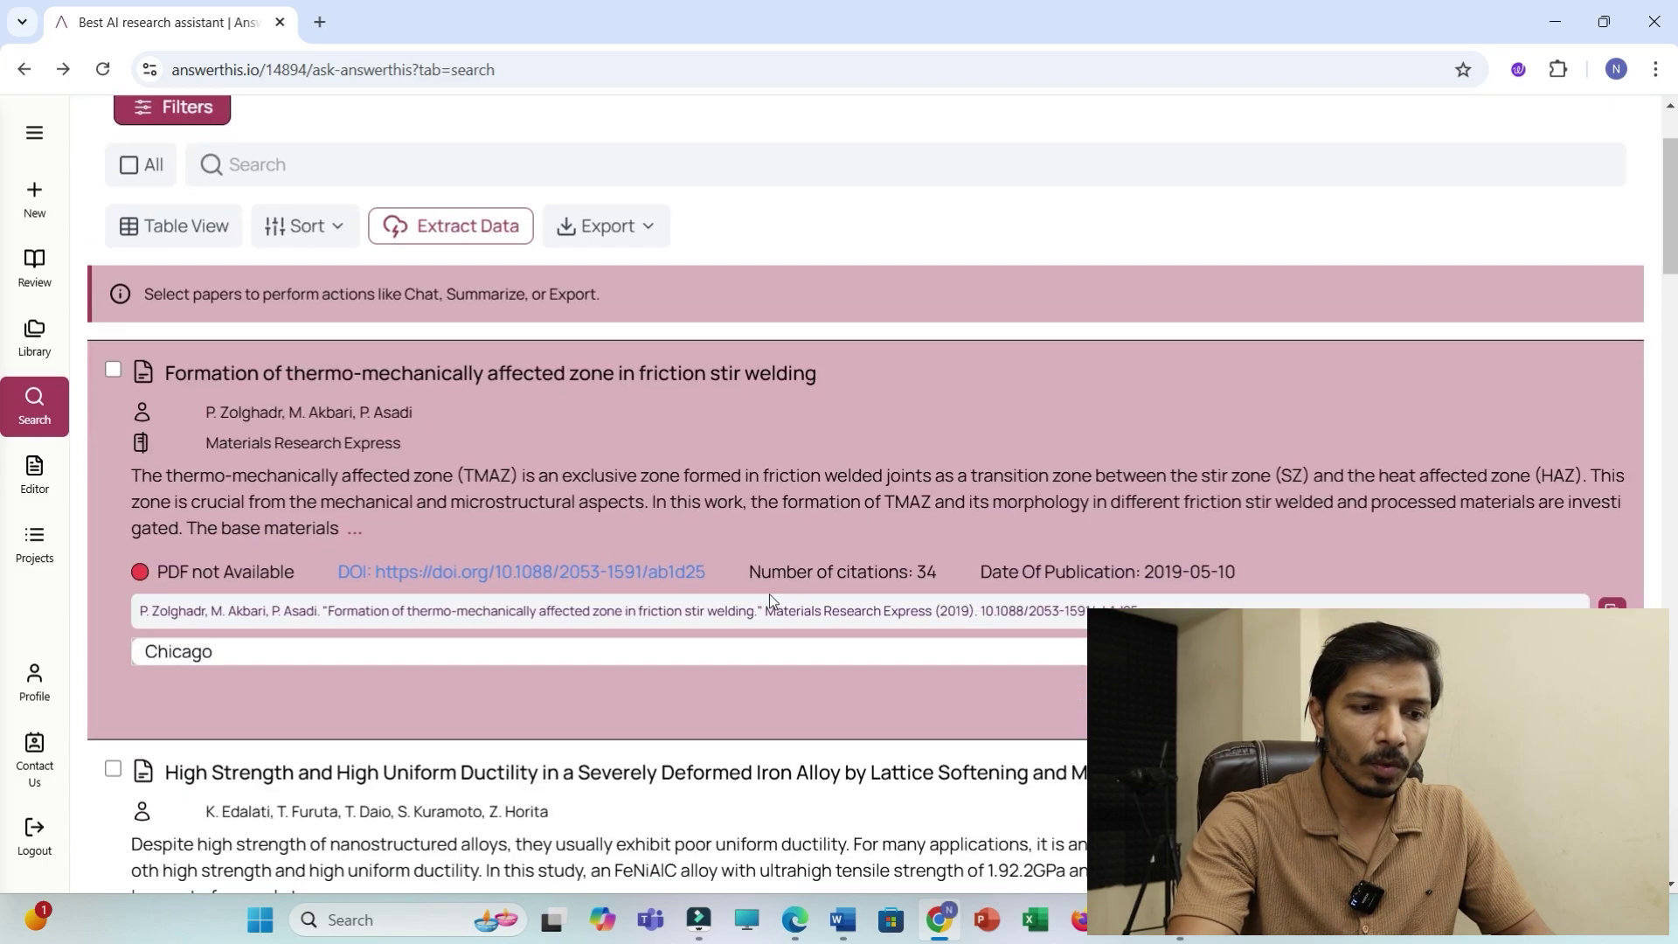
scroll(770, 594, "down", 2)
left_click_drag(747, 423, 887, 424)
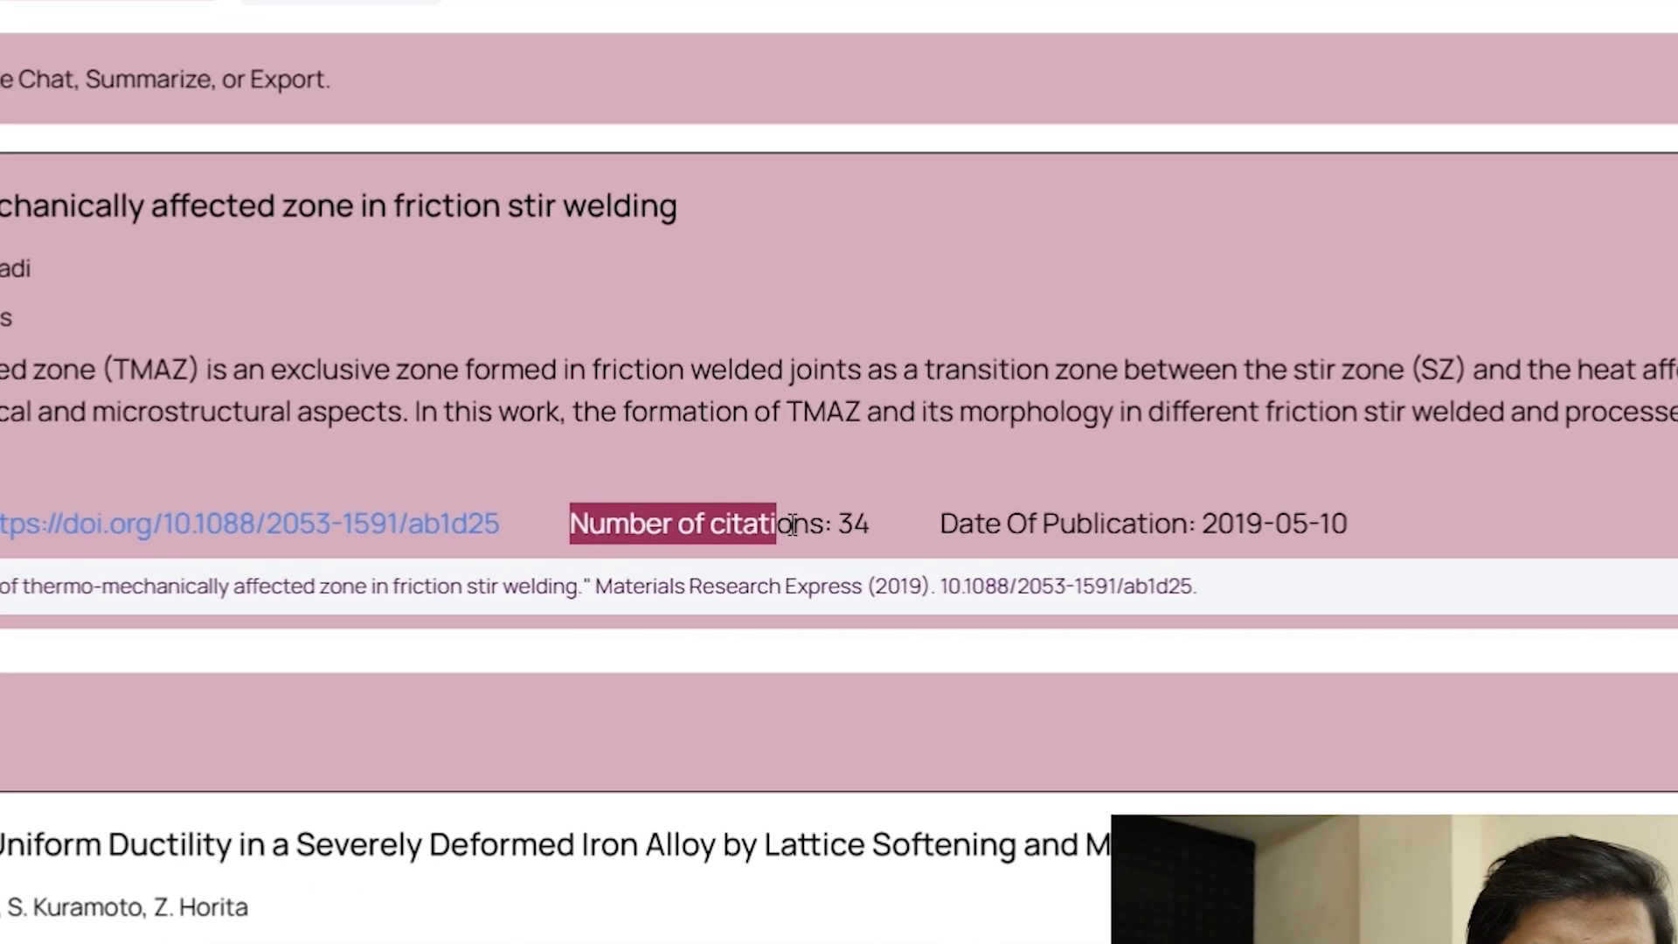
left_click_drag(792, 524, 1267, 531)
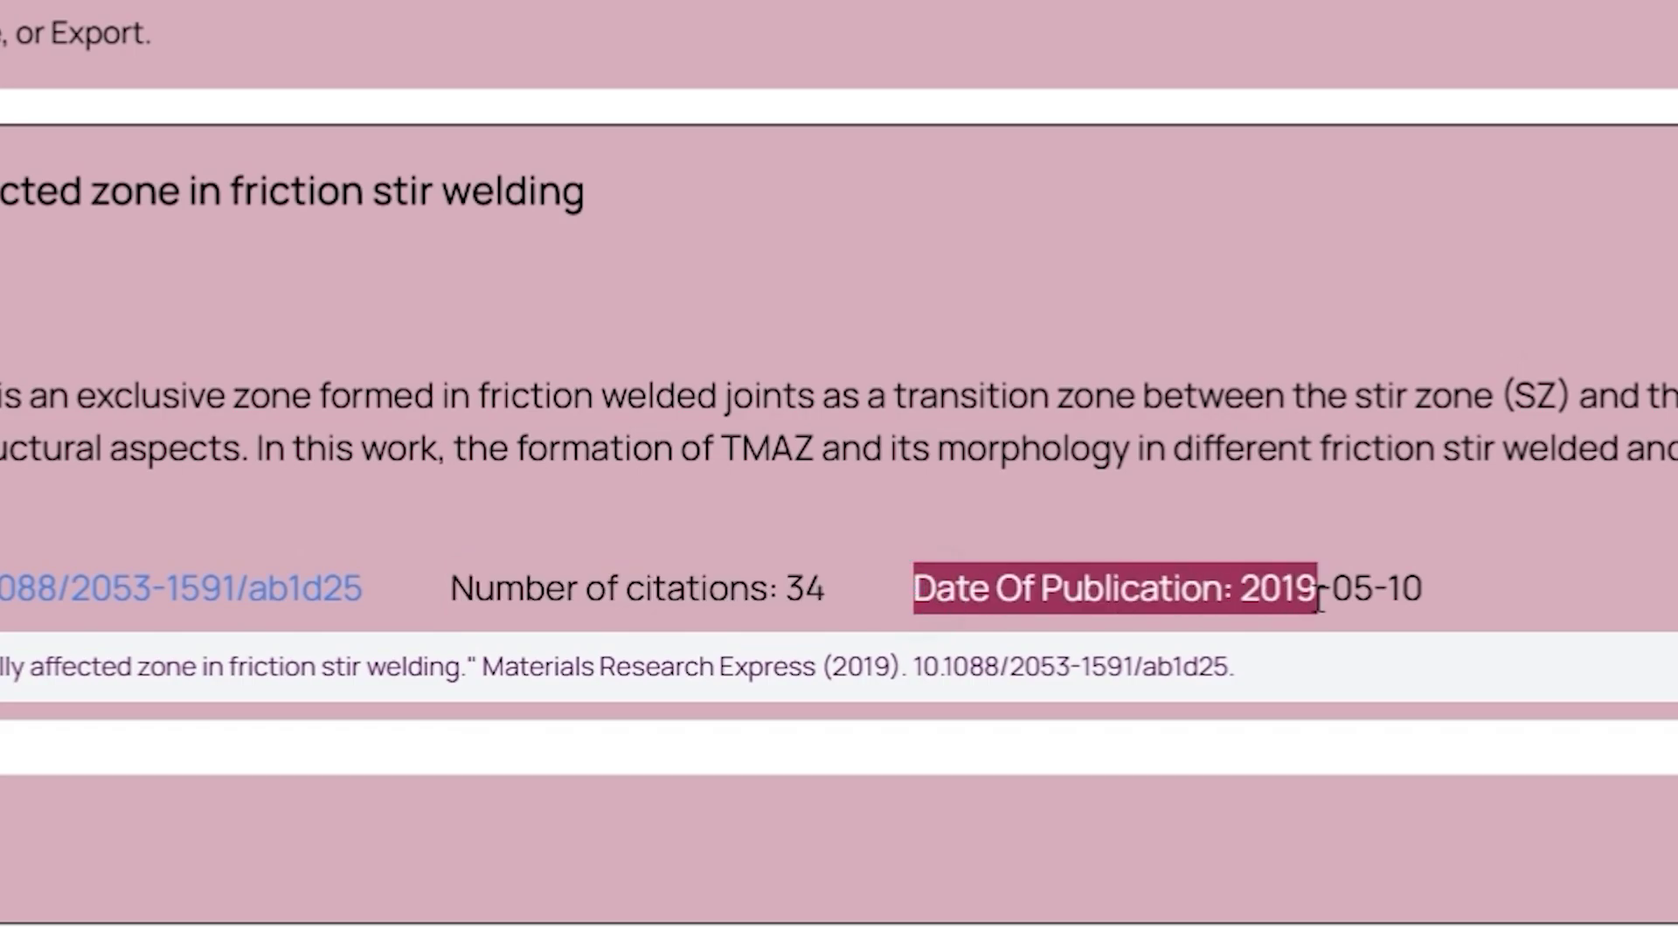
left_click_drag(1321, 603, 1424, 604)
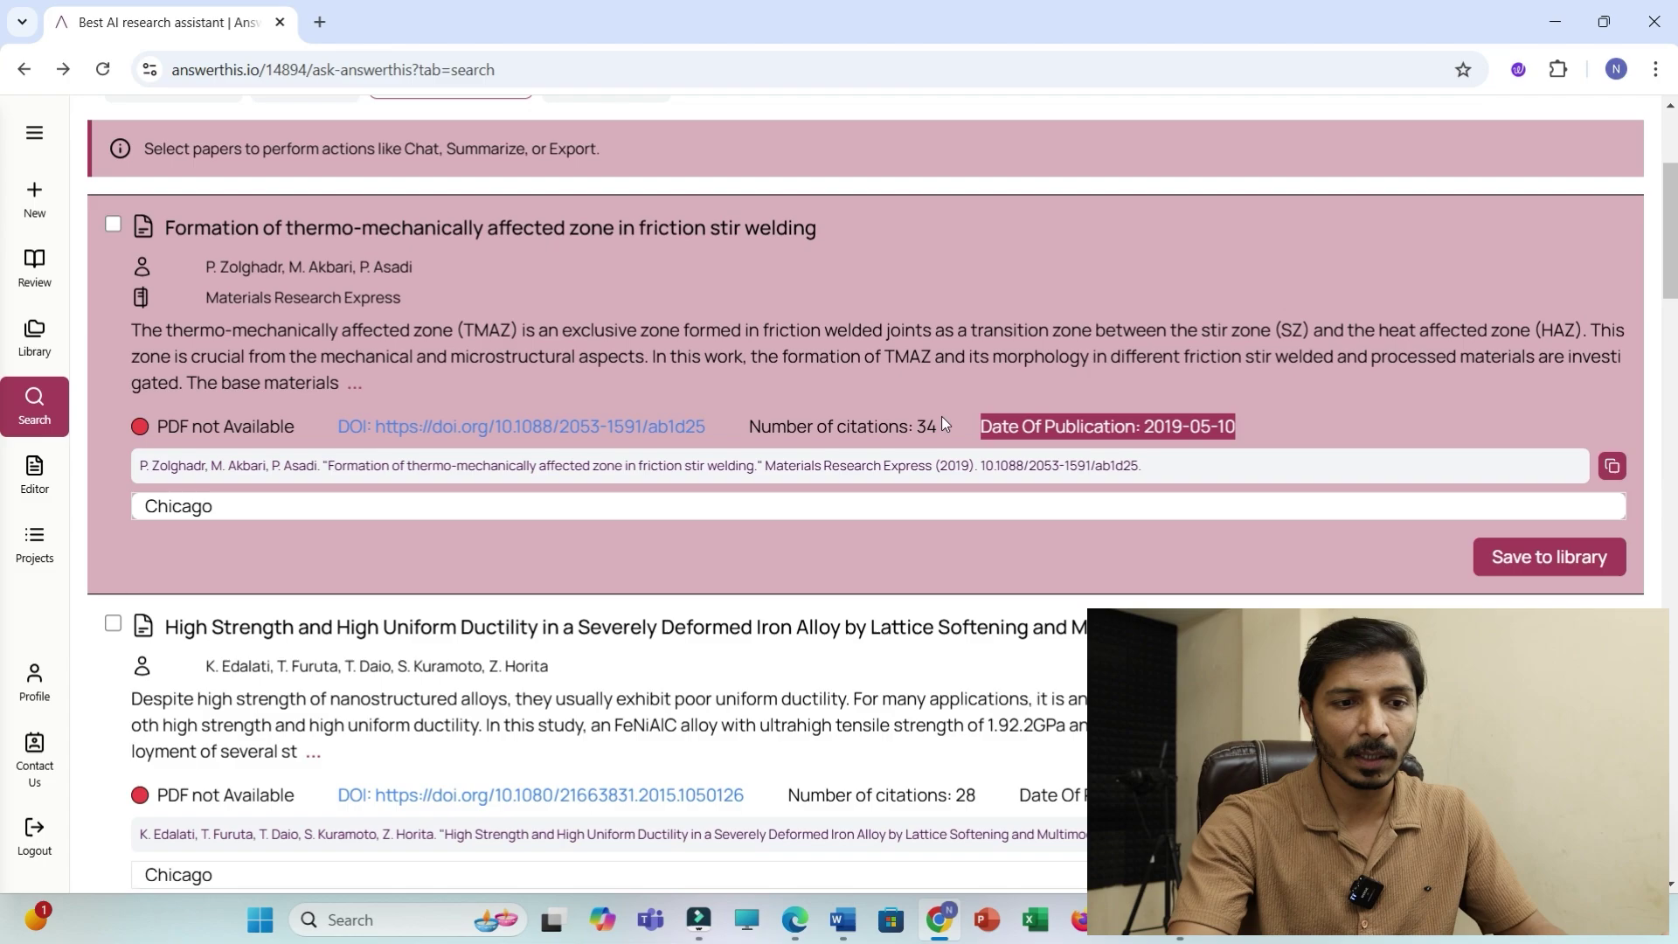
left_click_drag(753, 427, 1174, 424)
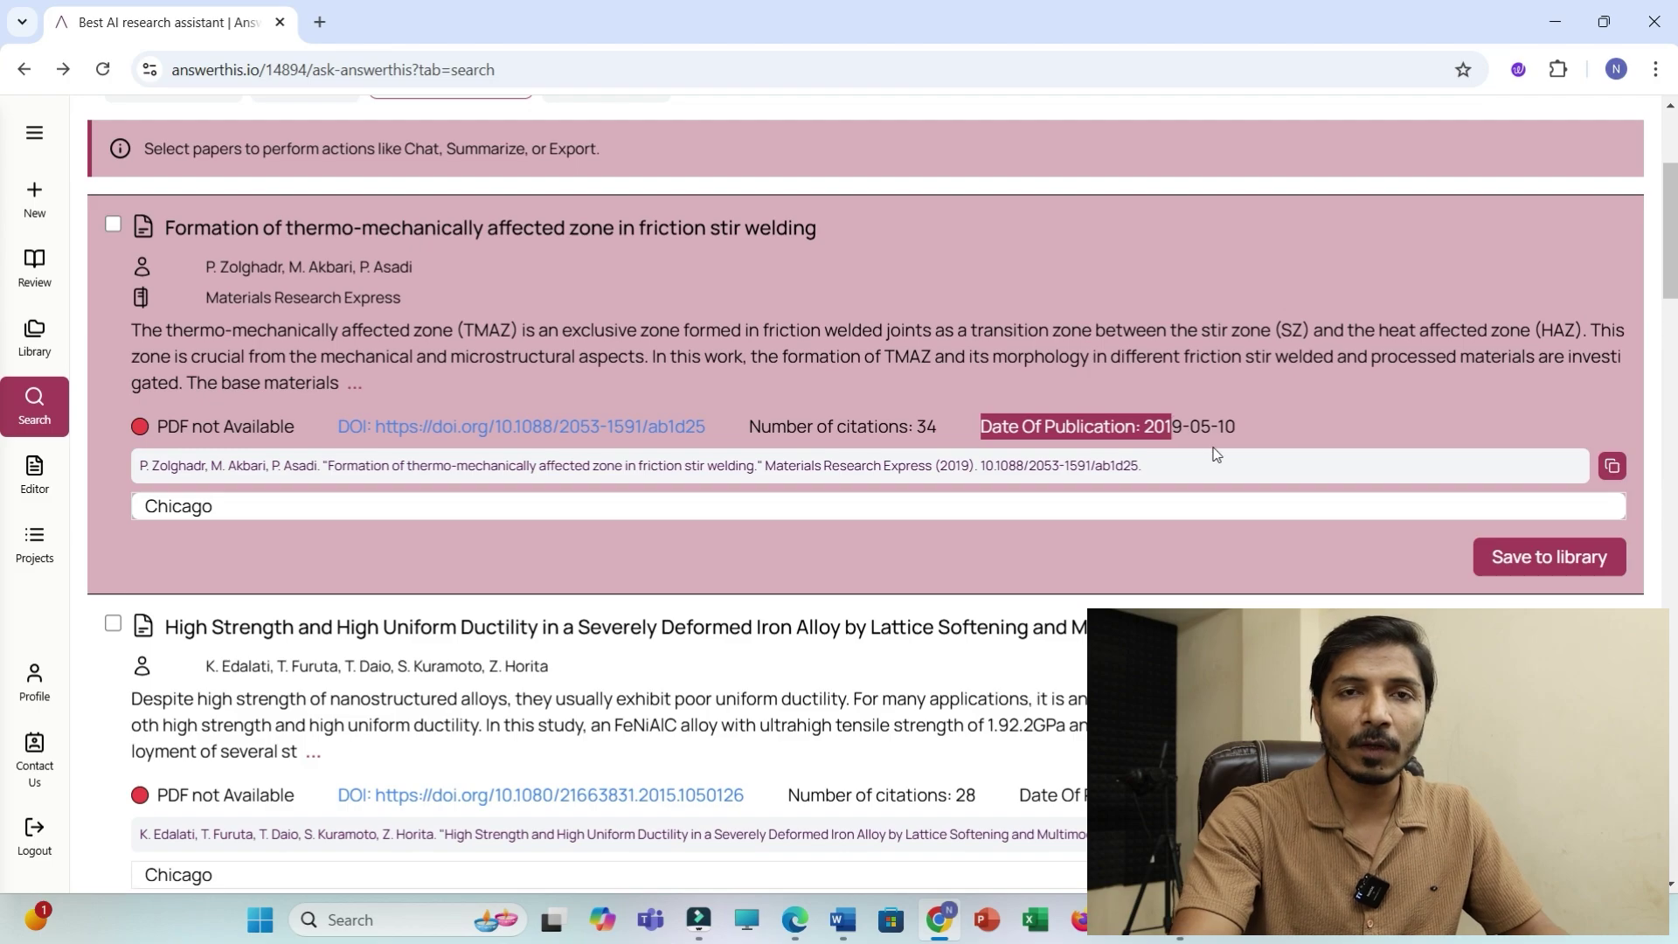
left_click(1117, 533)
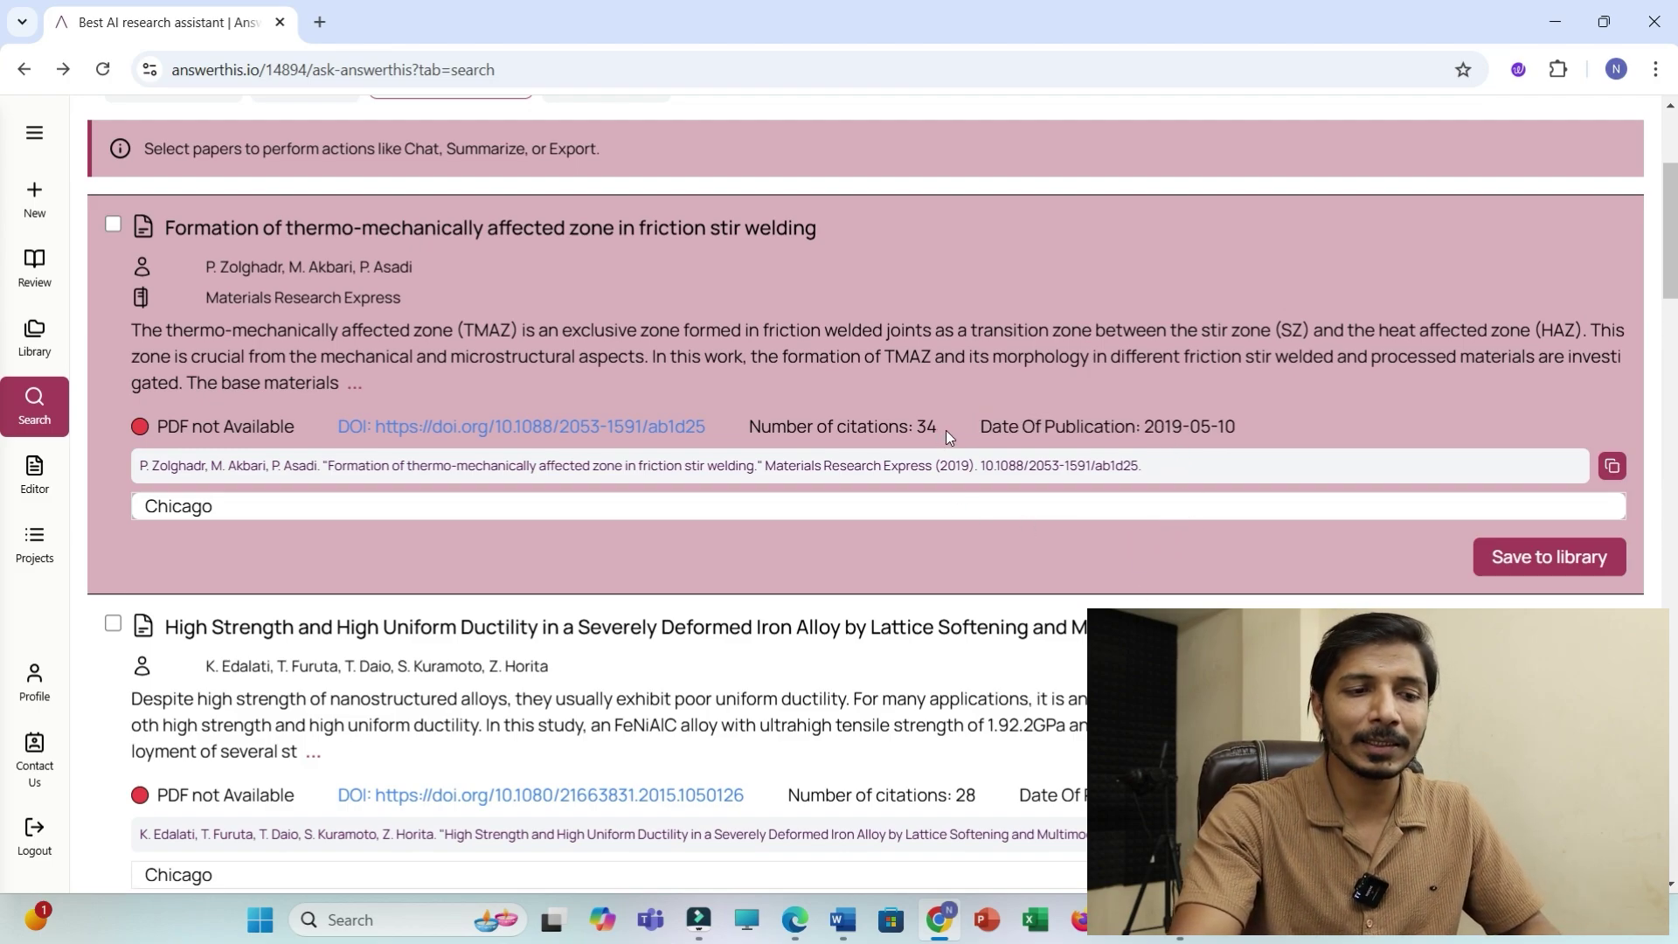
left_click_drag(946, 430, 758, 441)
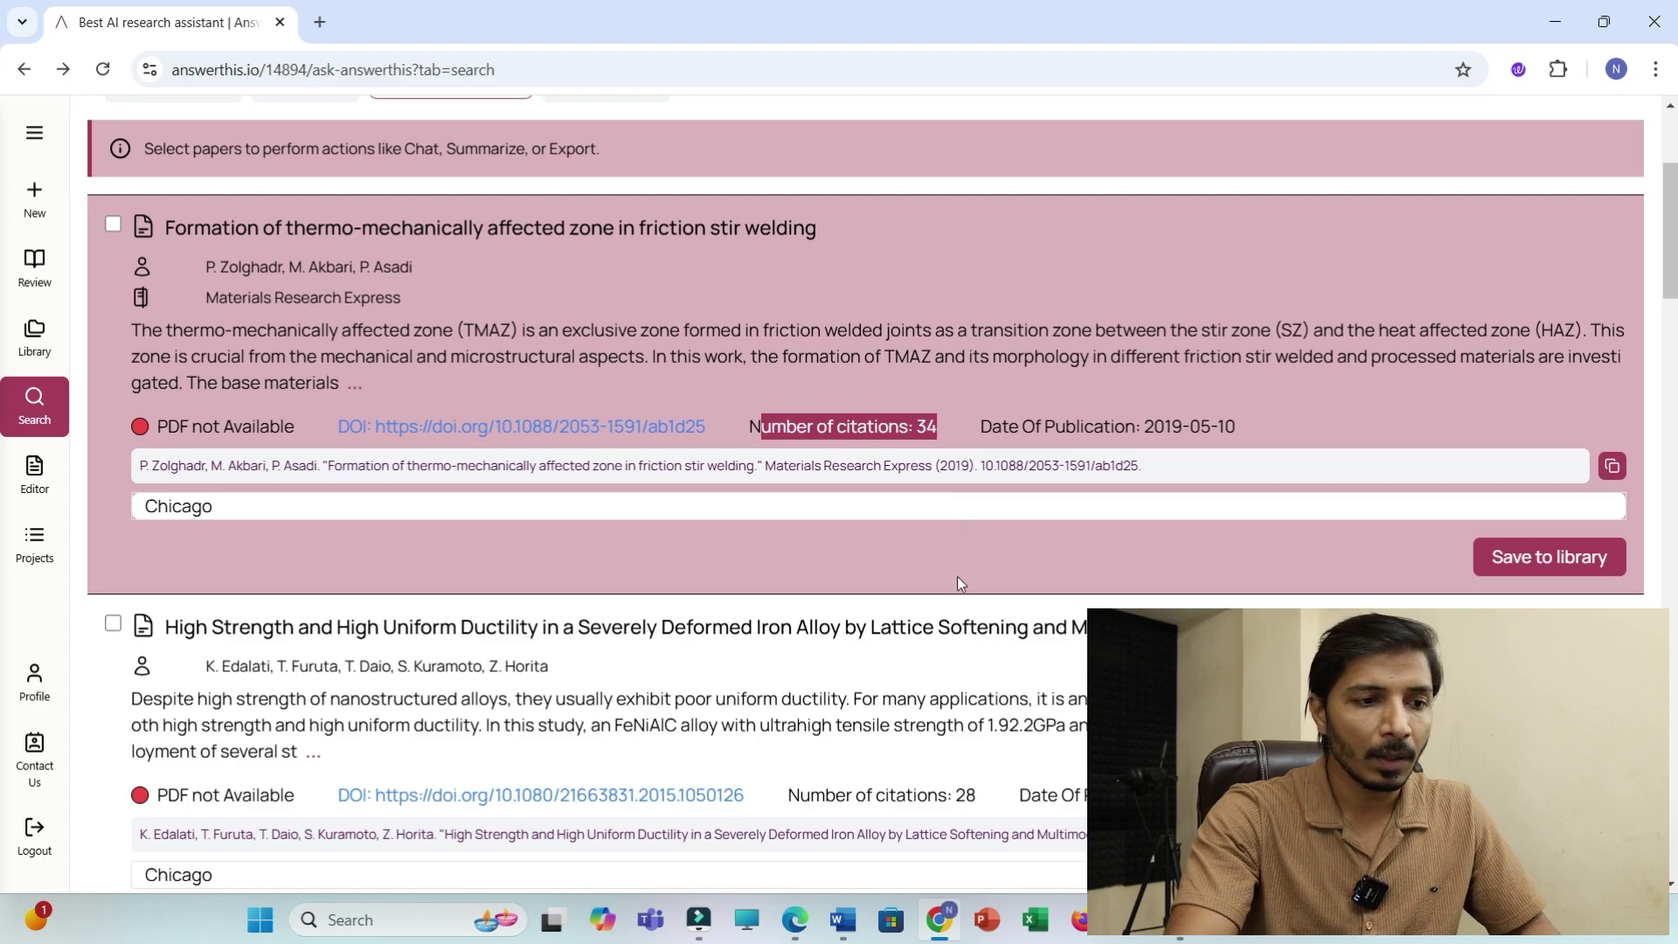
Step: Review the 'severely deformed Magnesium Alloy' query and the hint about selecting papers
scroll(957, 575, "up", 3)
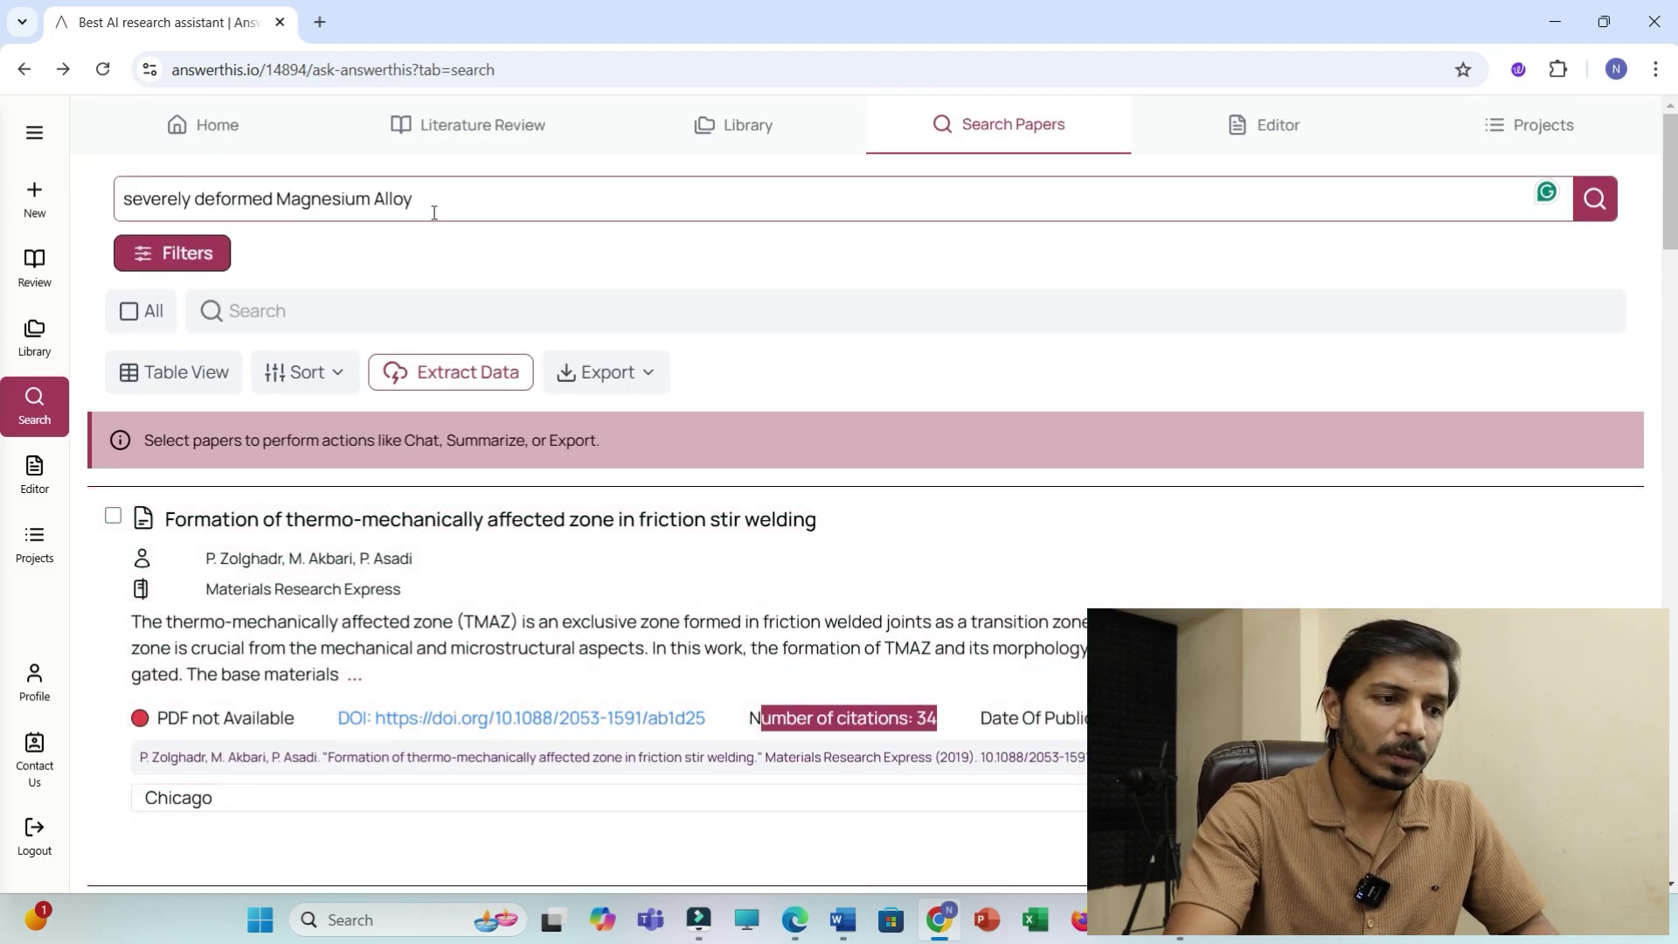
left_click_drag(434, 213, 194, 199)
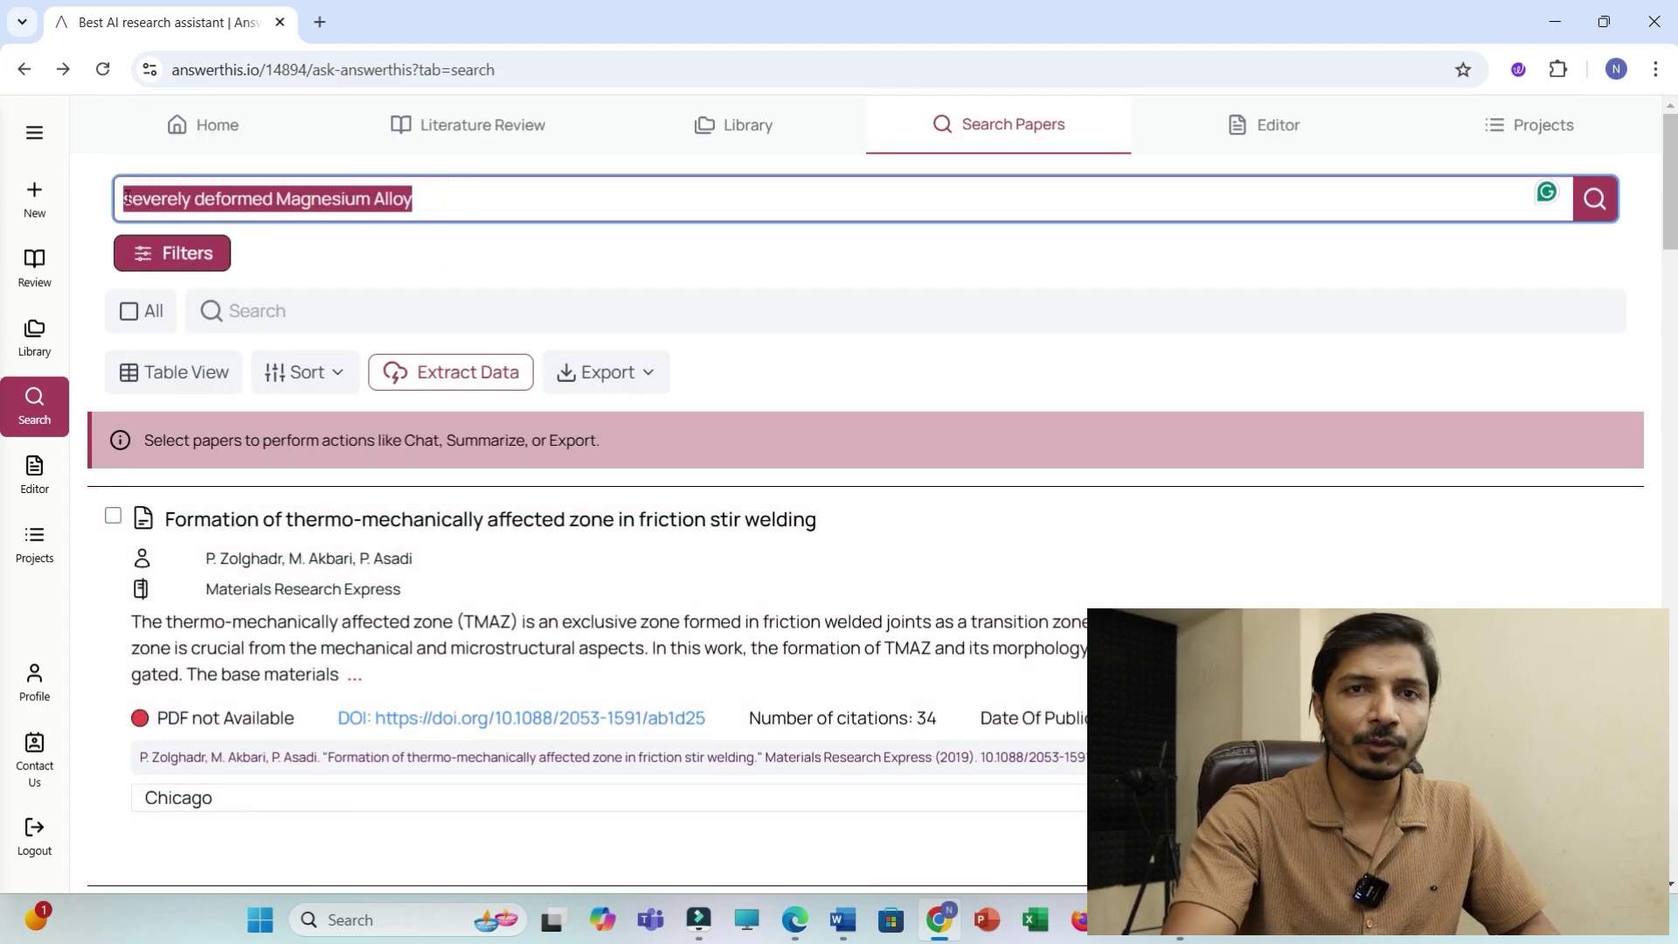
left_click(453, 204)
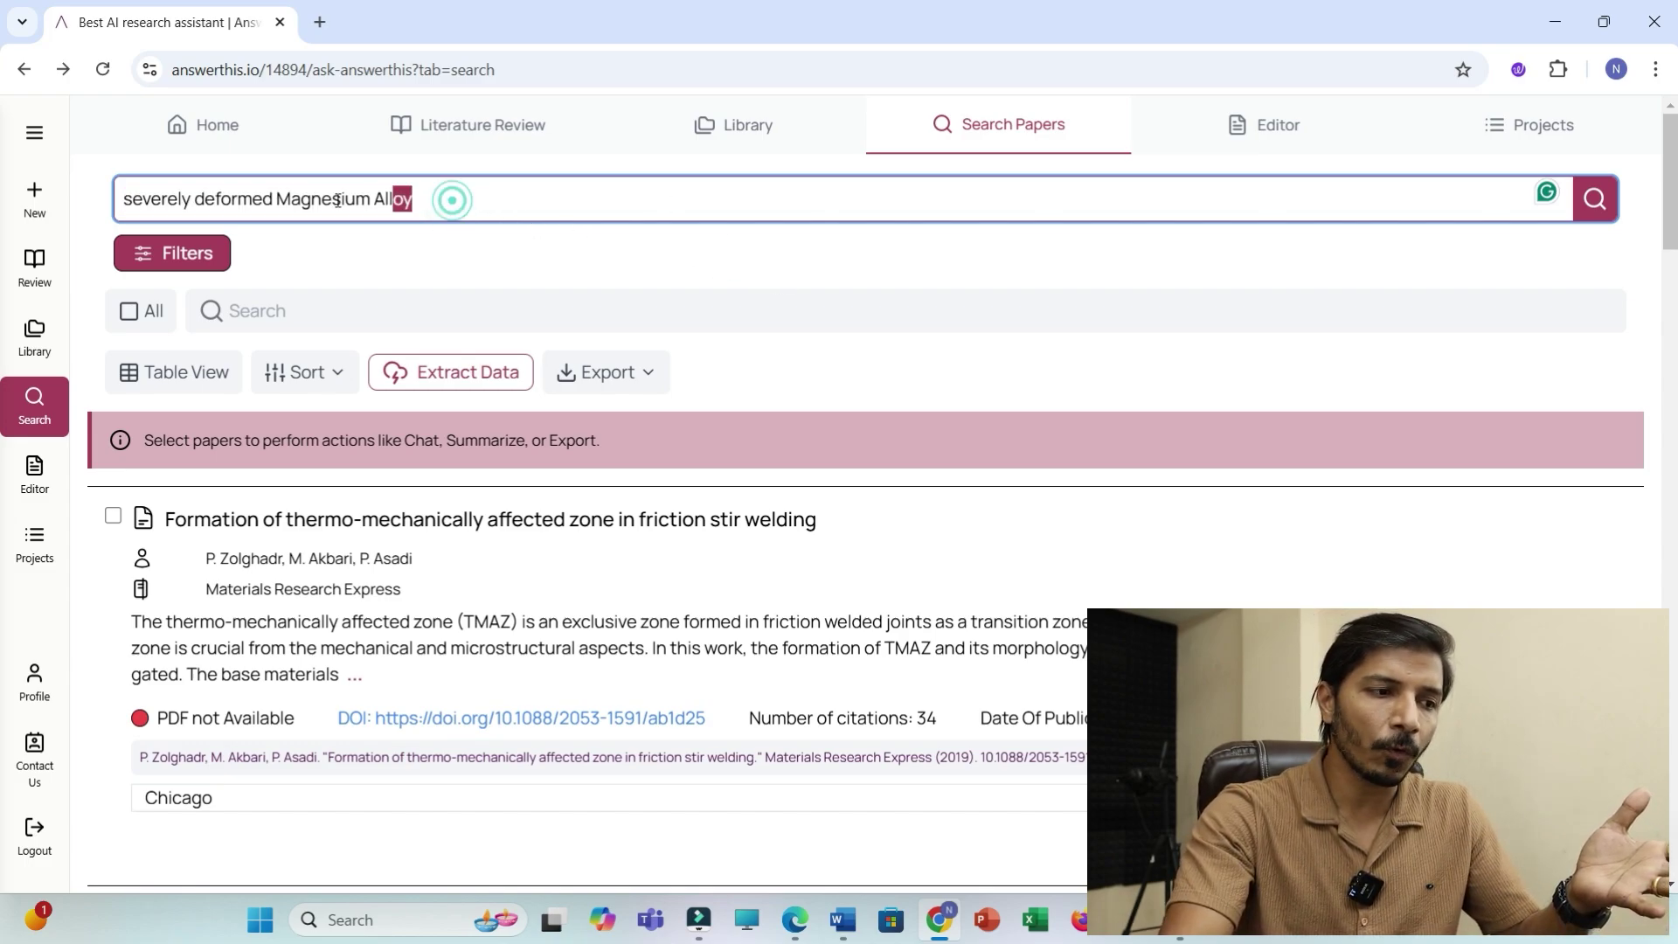
left_click_drag(337, 200, 131, 203)
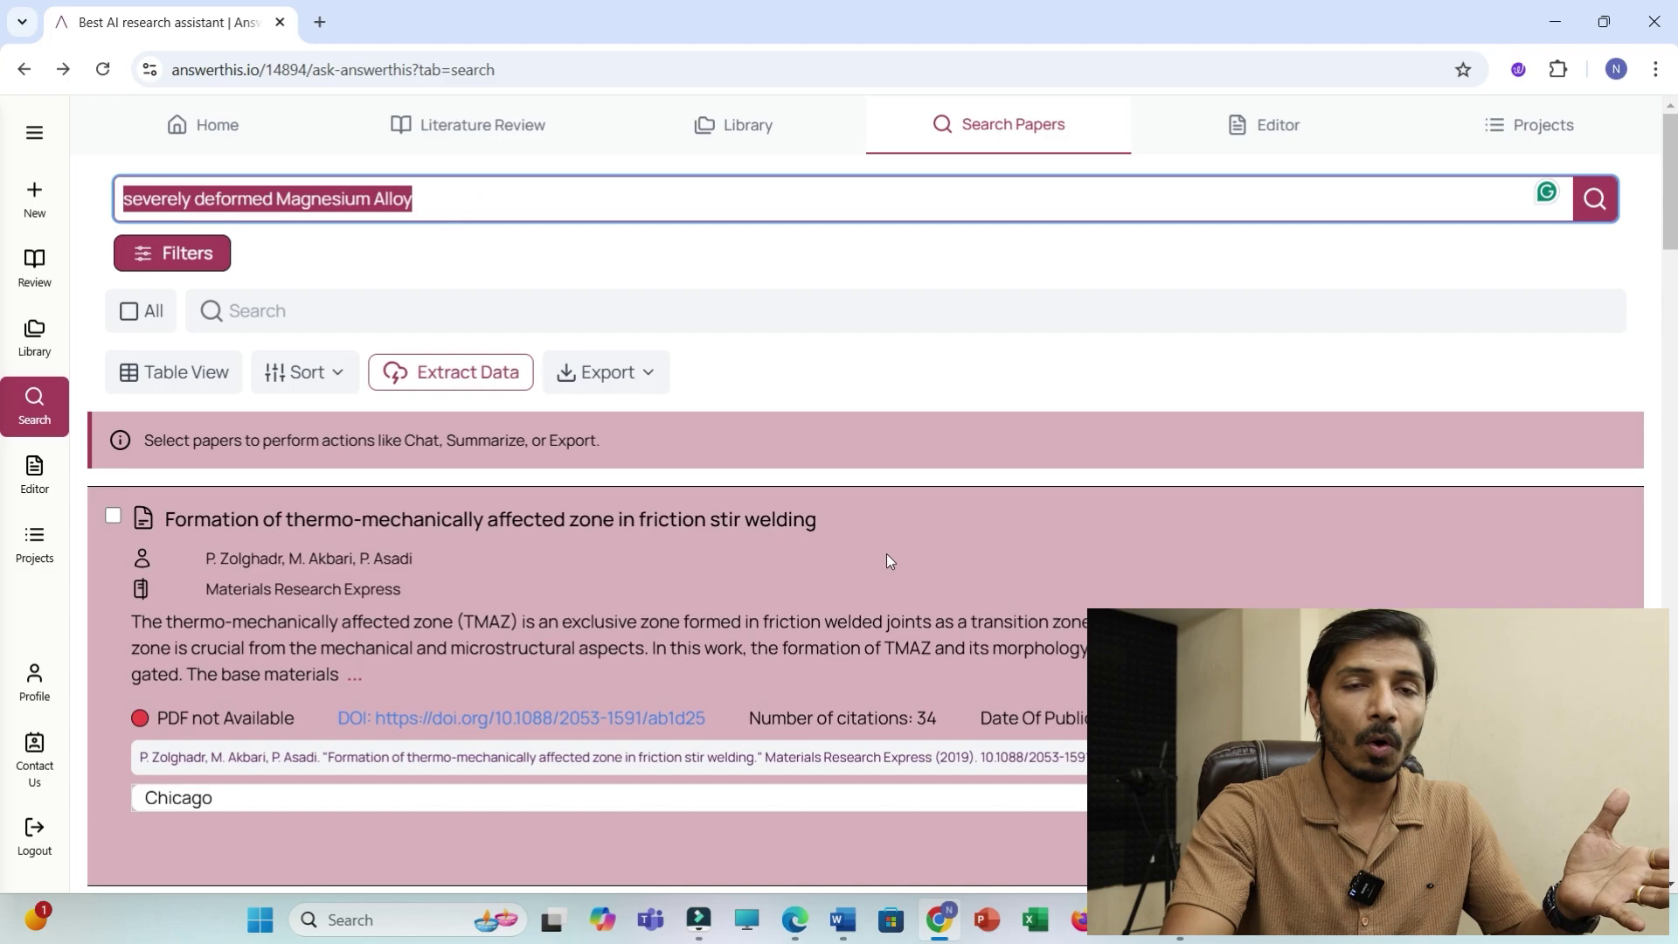
scroll(886, 554, "down", 2)
scroll(838, 558, "up", 2)
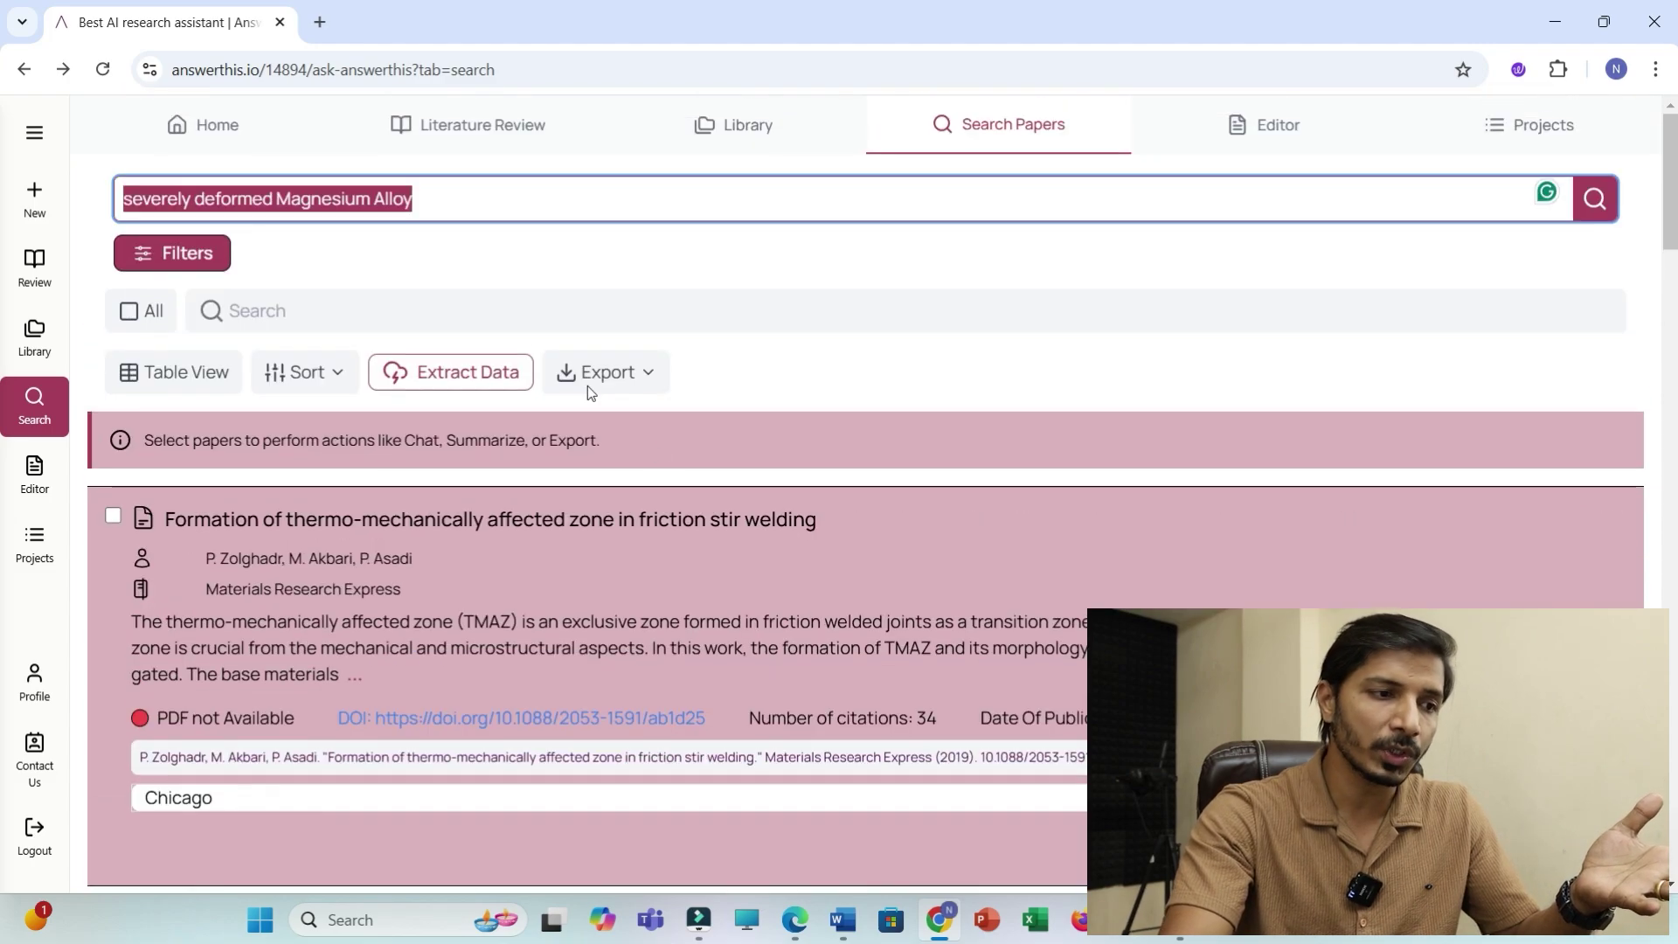
scroll(860, 497, "down", 2)
scroll(859, 496, "down", 2)
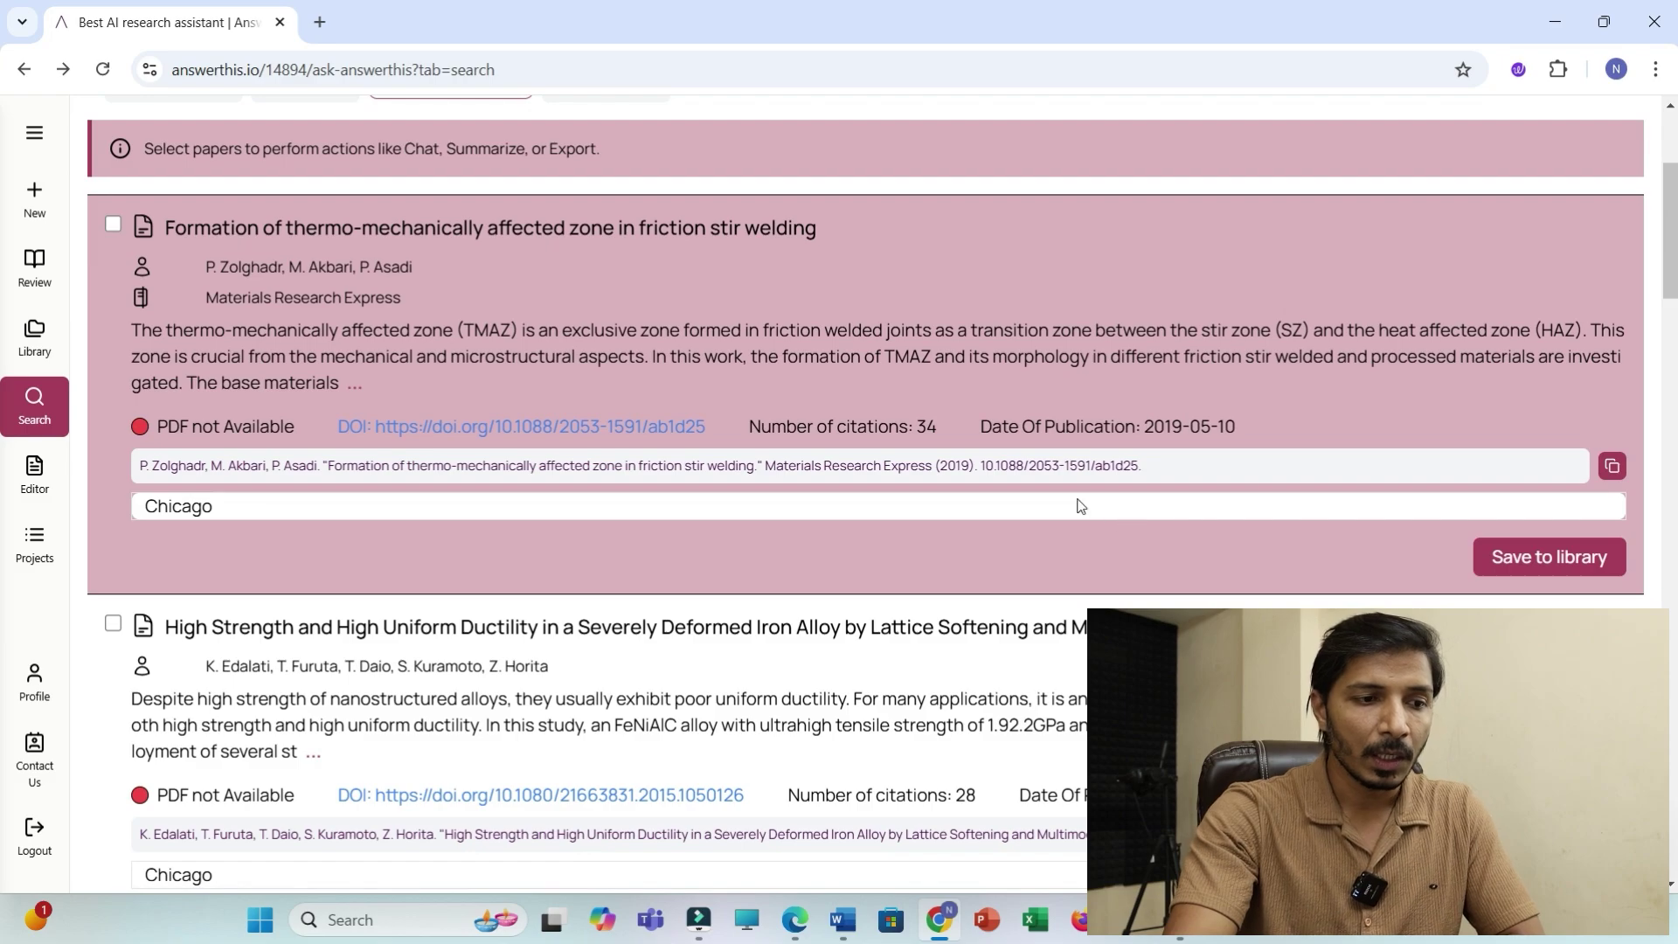
scroll(1115, 523, "up", 2)
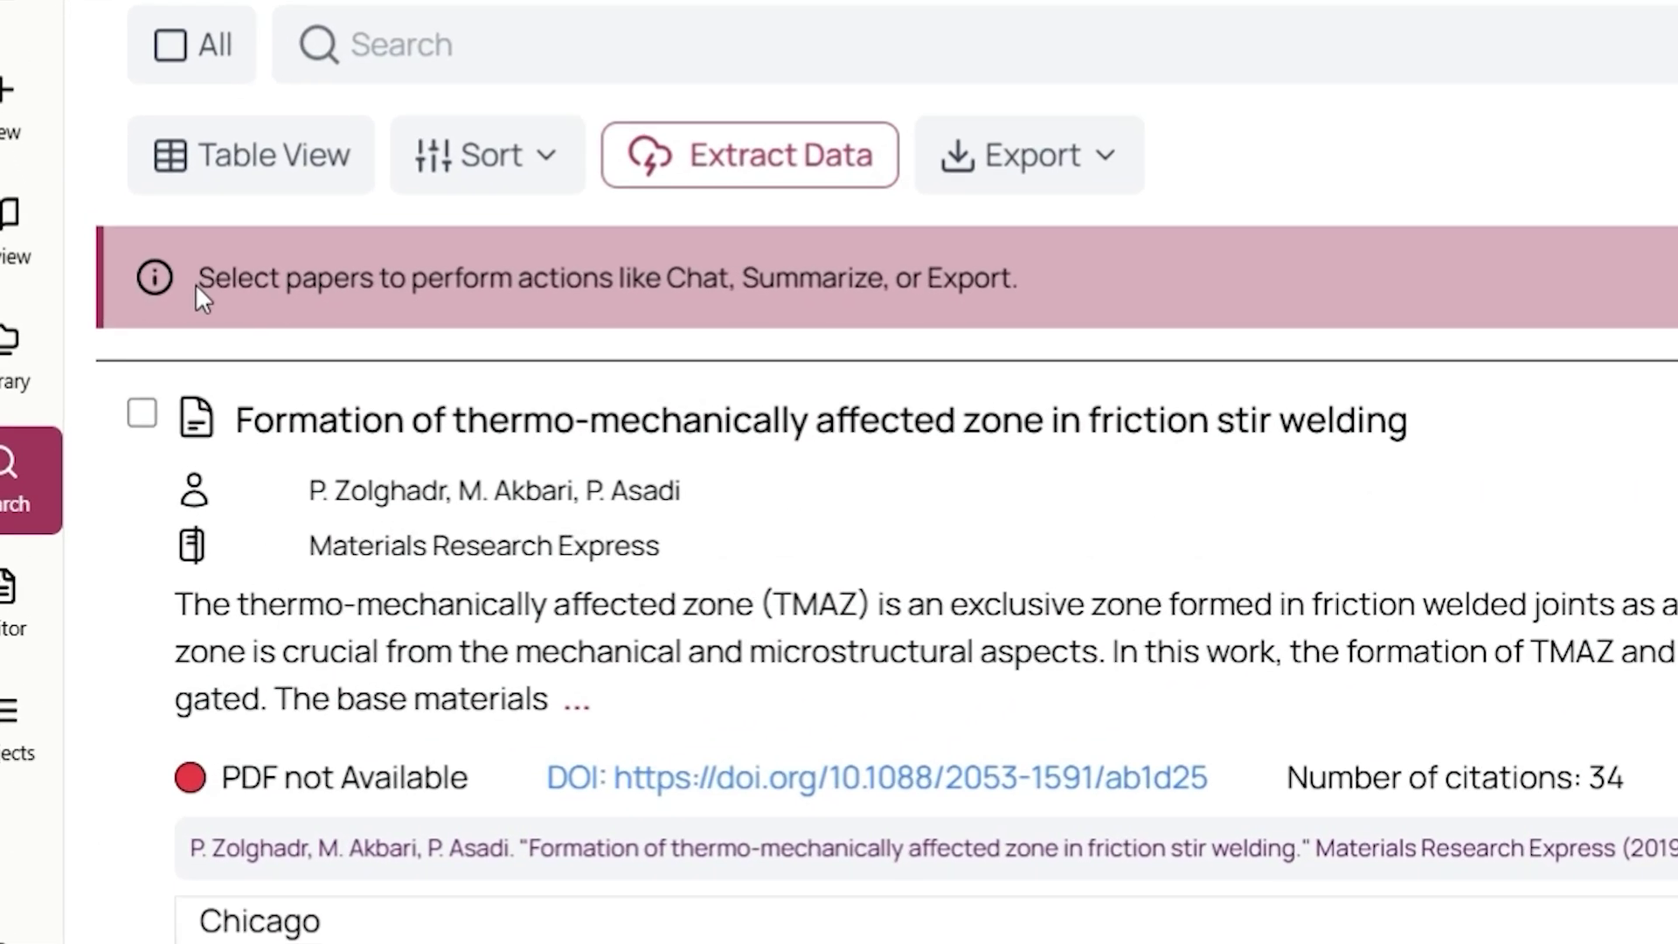
left_click_drag(147, 298, 256, 305)
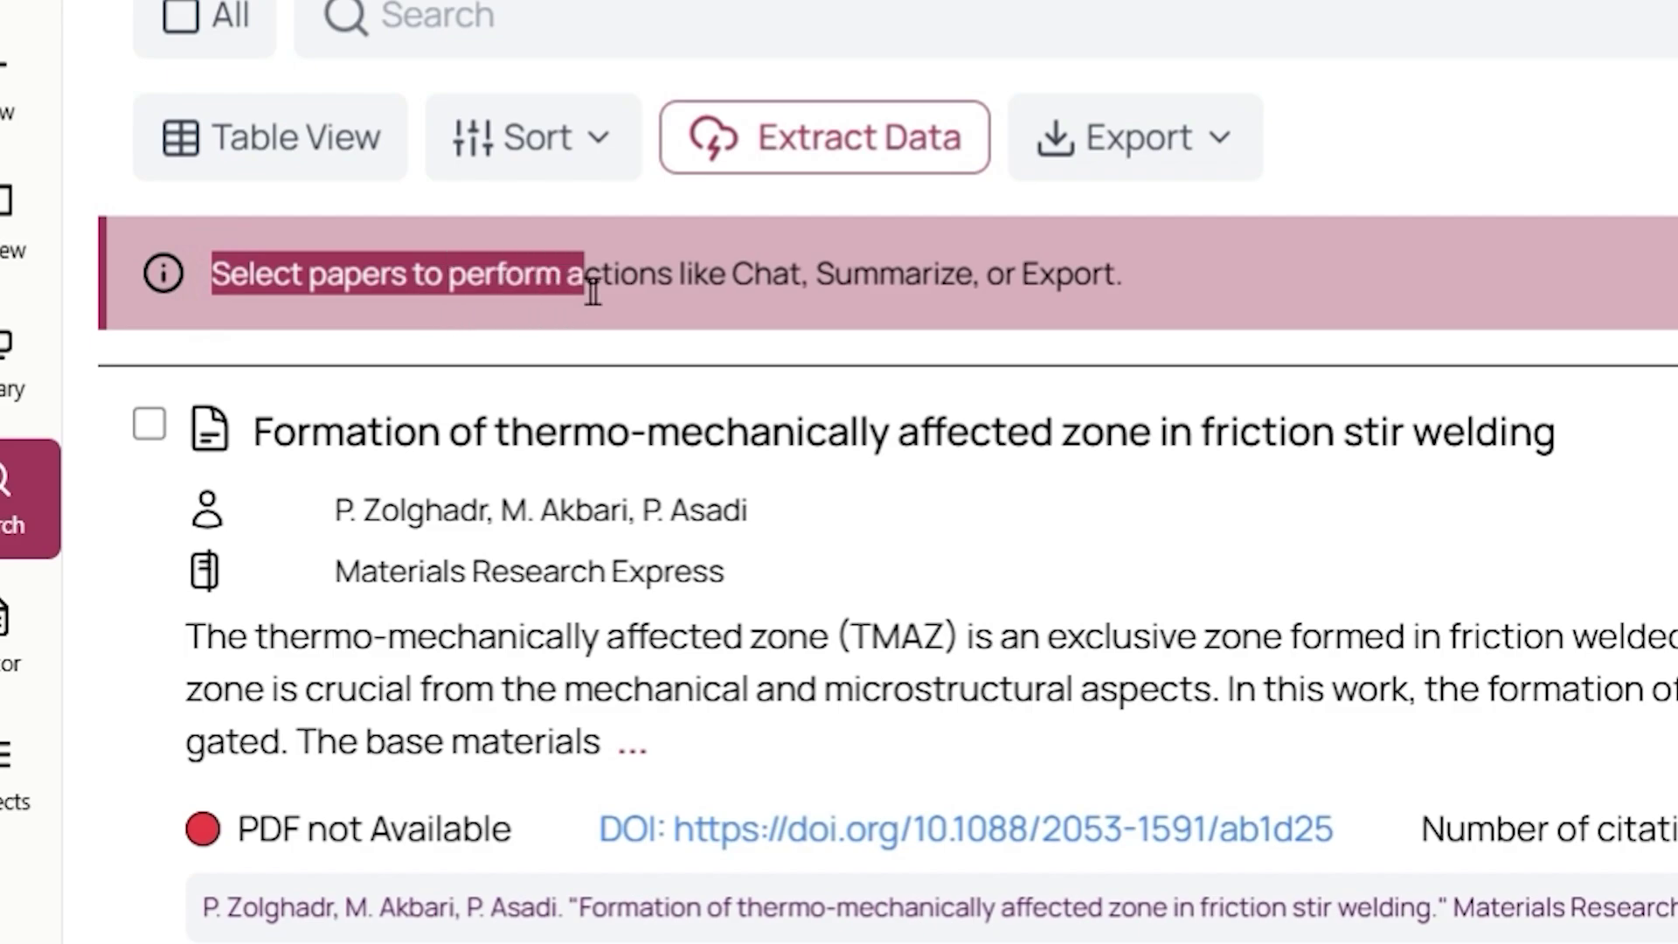
left_click_drag(593, 291, 1155, 292)
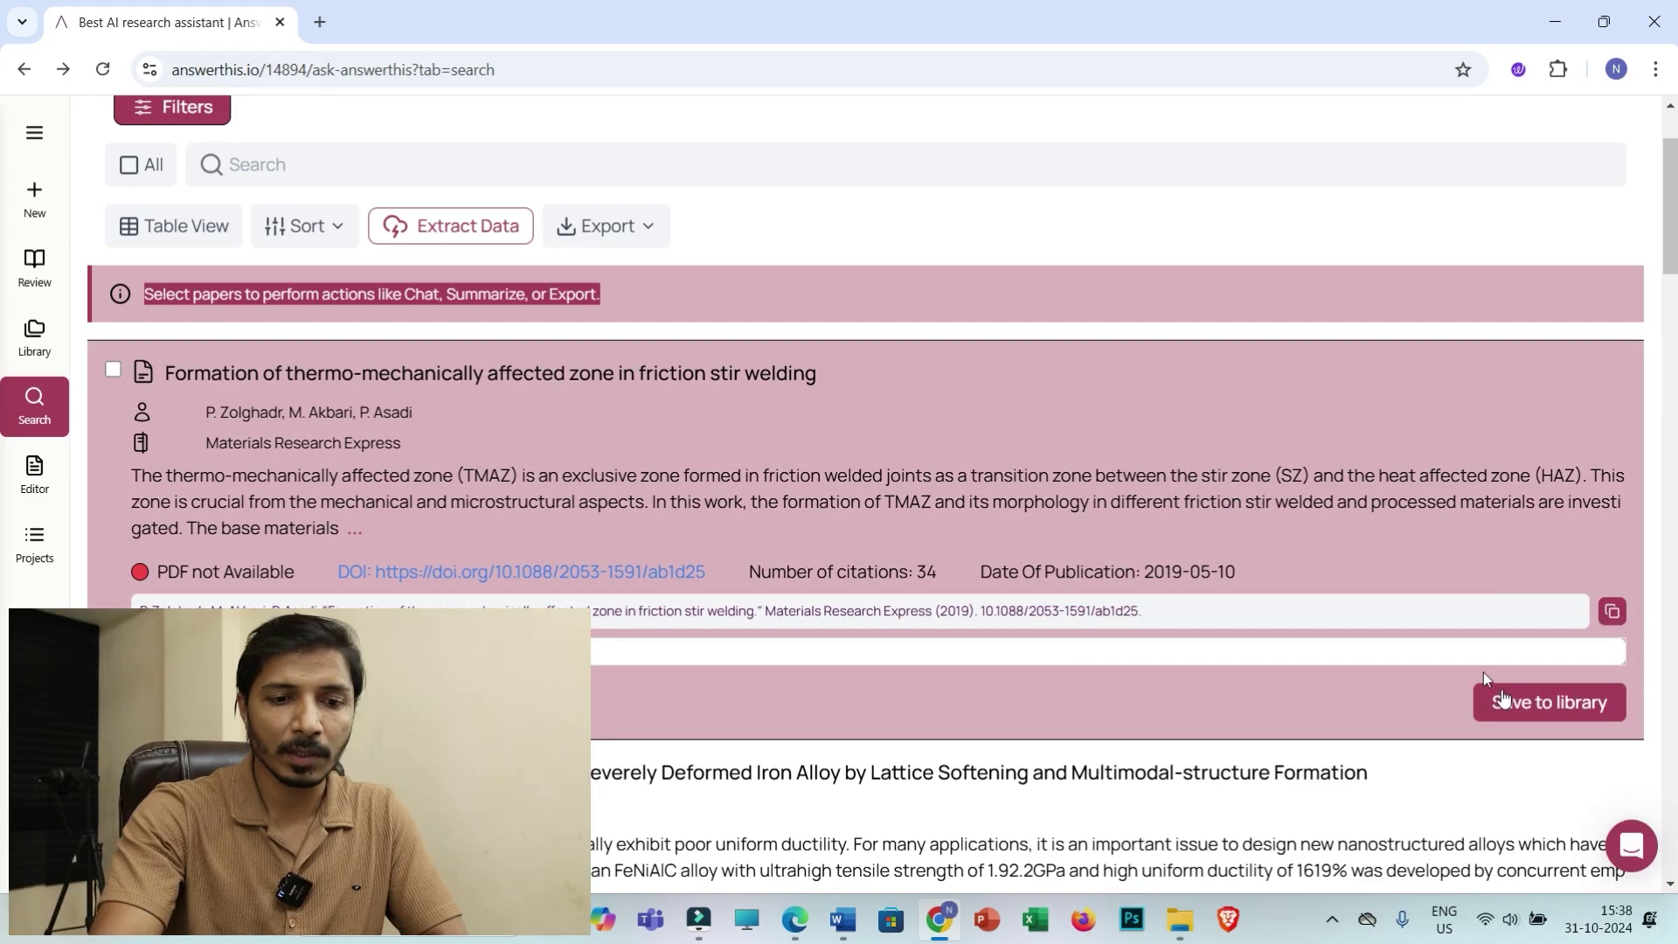
Step: Save the first result, the iron-alloy ductility paper and the nano-grained medical devices review to the library
scroll(1482, 673, "down", 2)
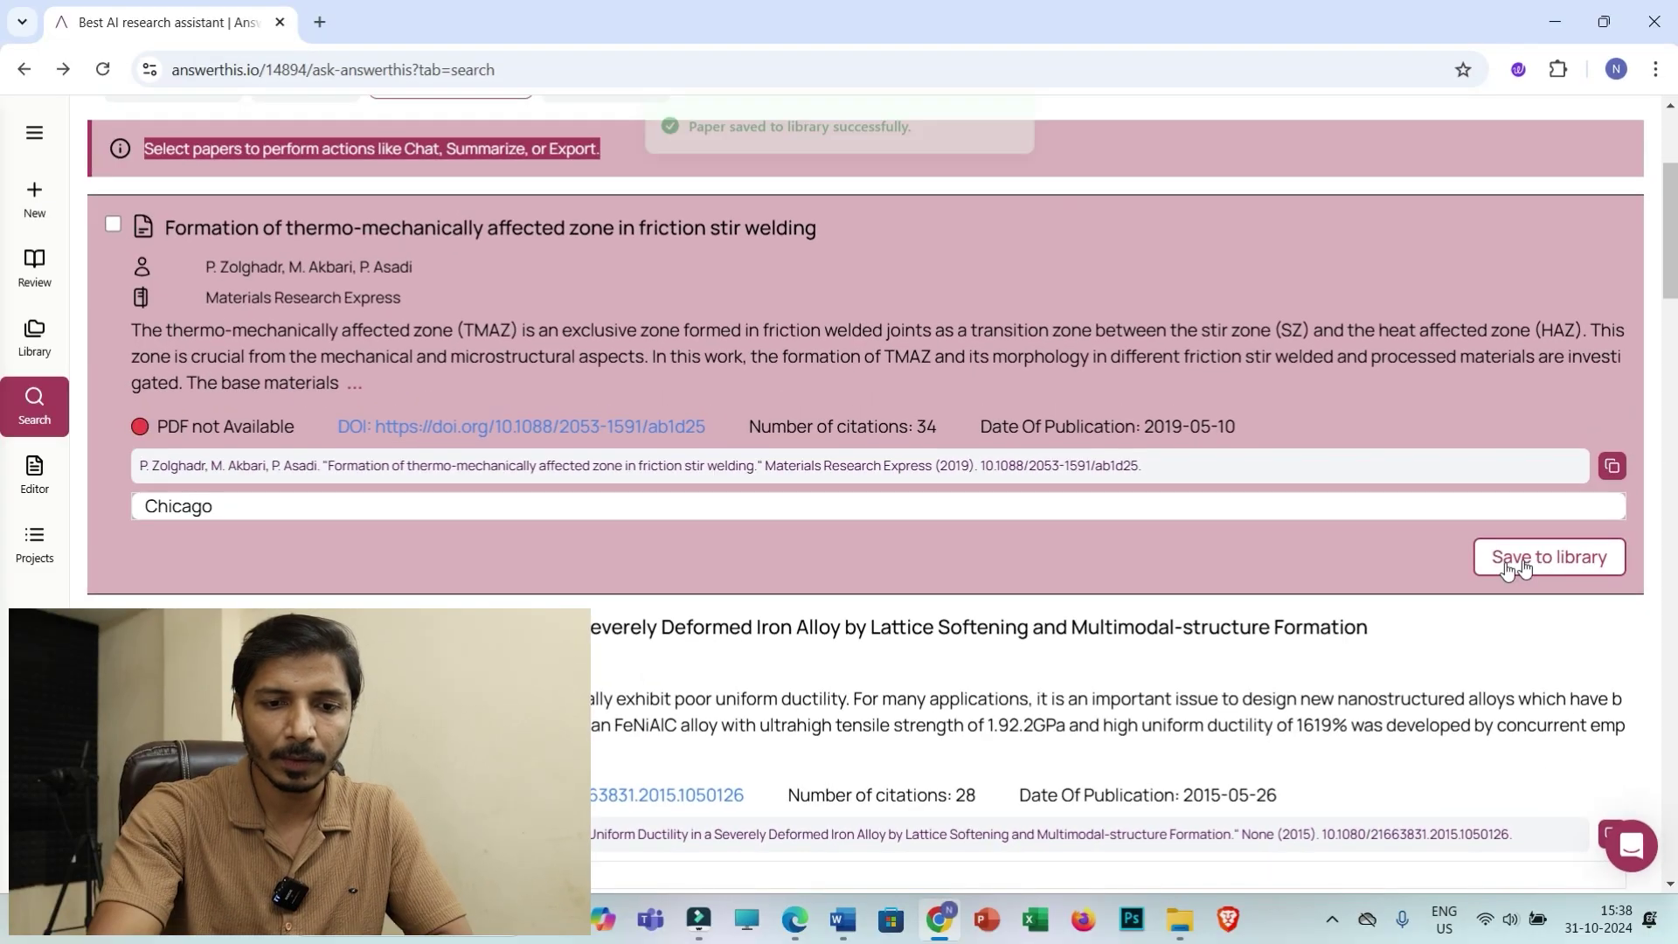
left_click(1427, 577)
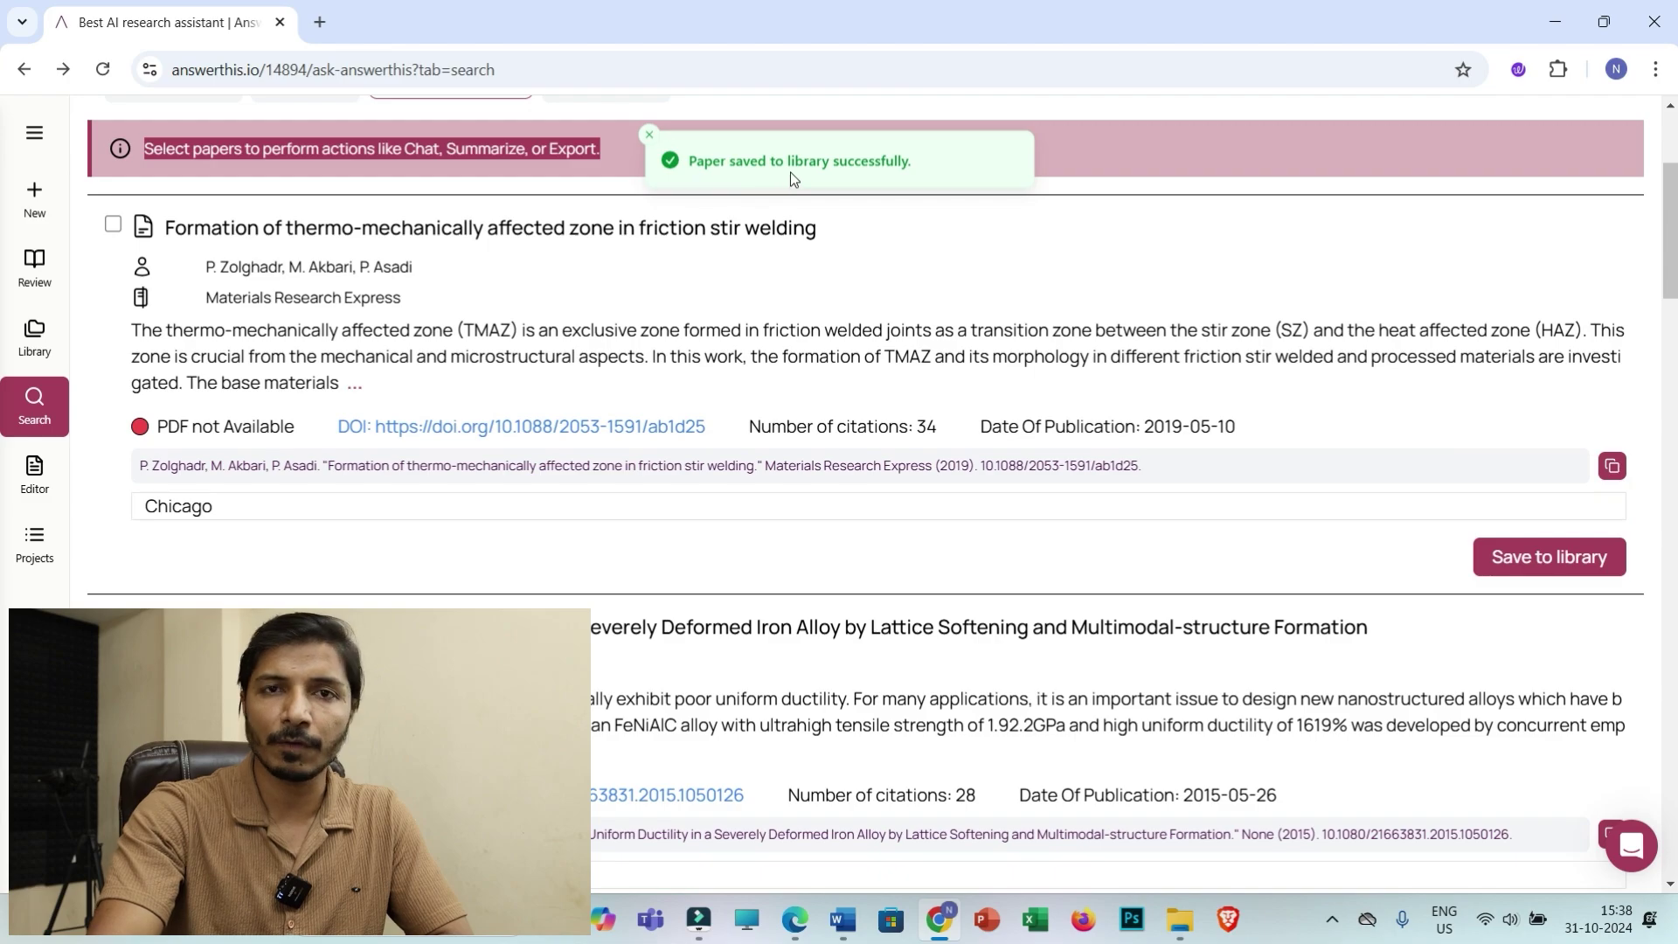
scroll(1273, 533, "down", 2)
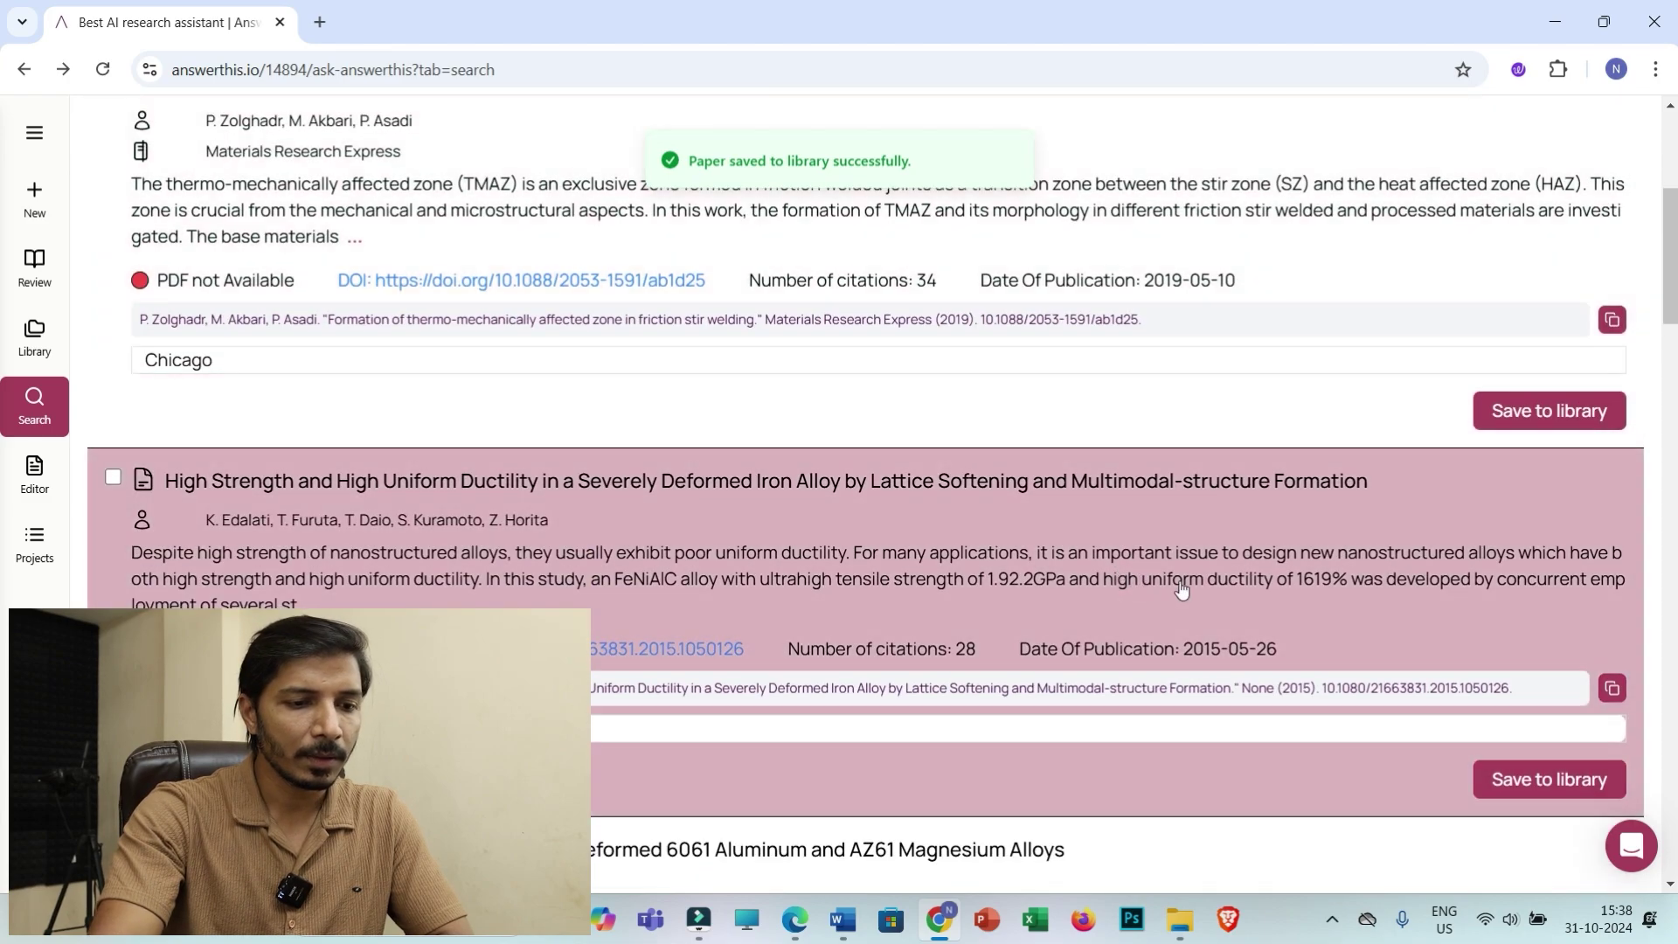
scroll(1213, 586, "down", 2)
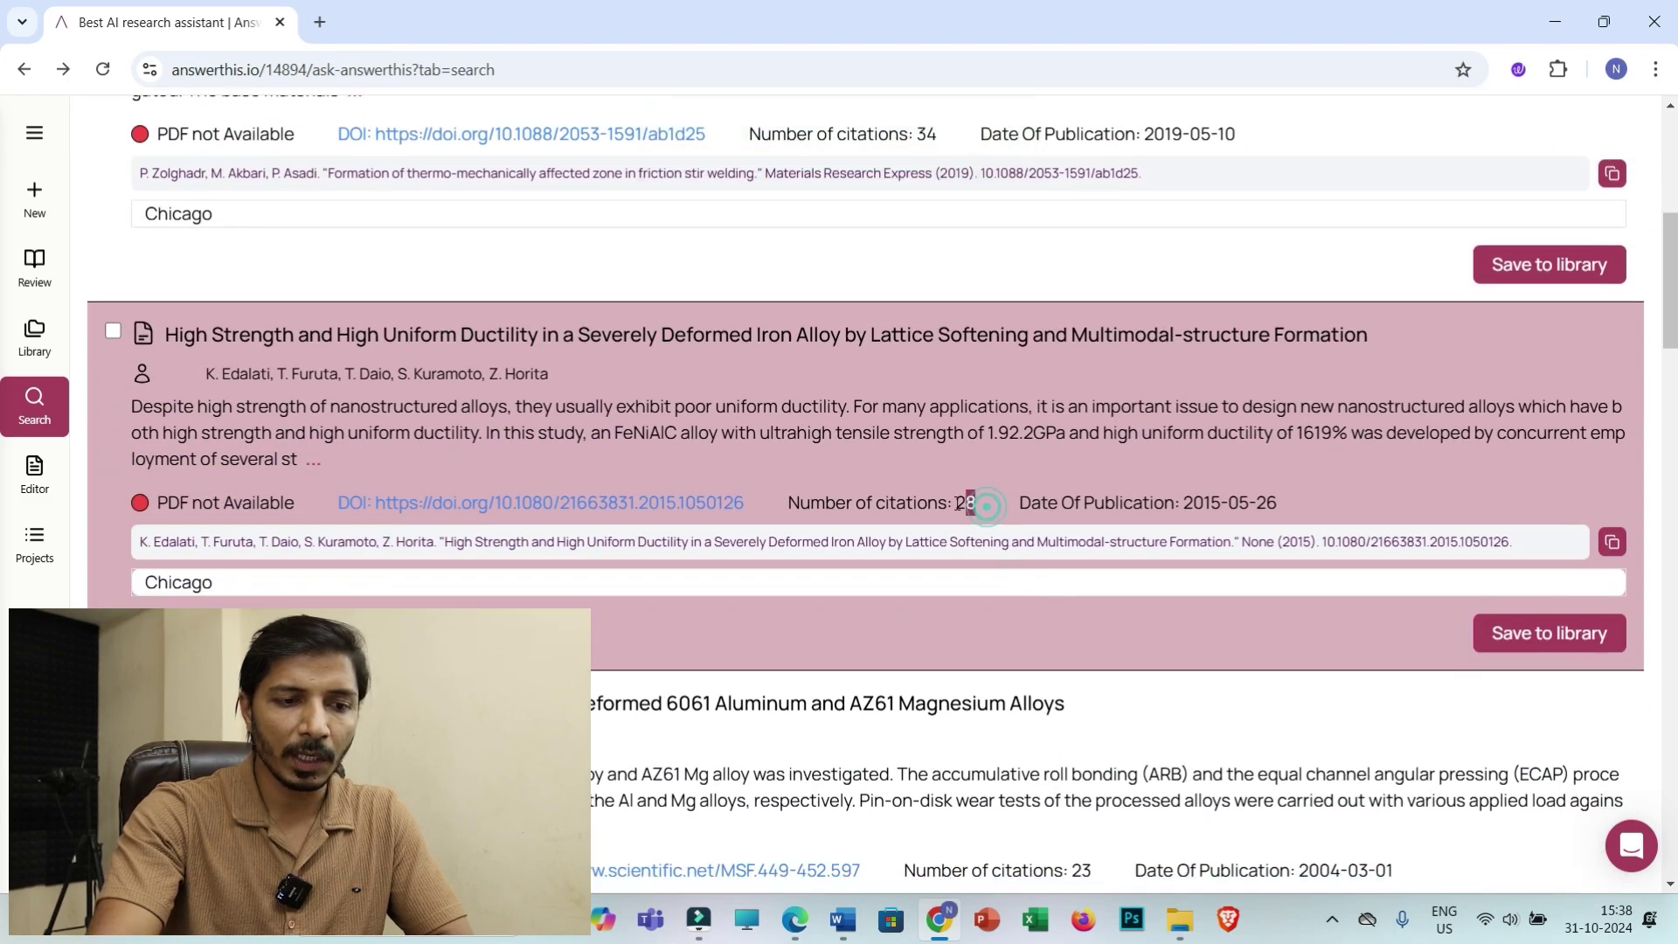
left_click_drag(986, 505, 953, 504)
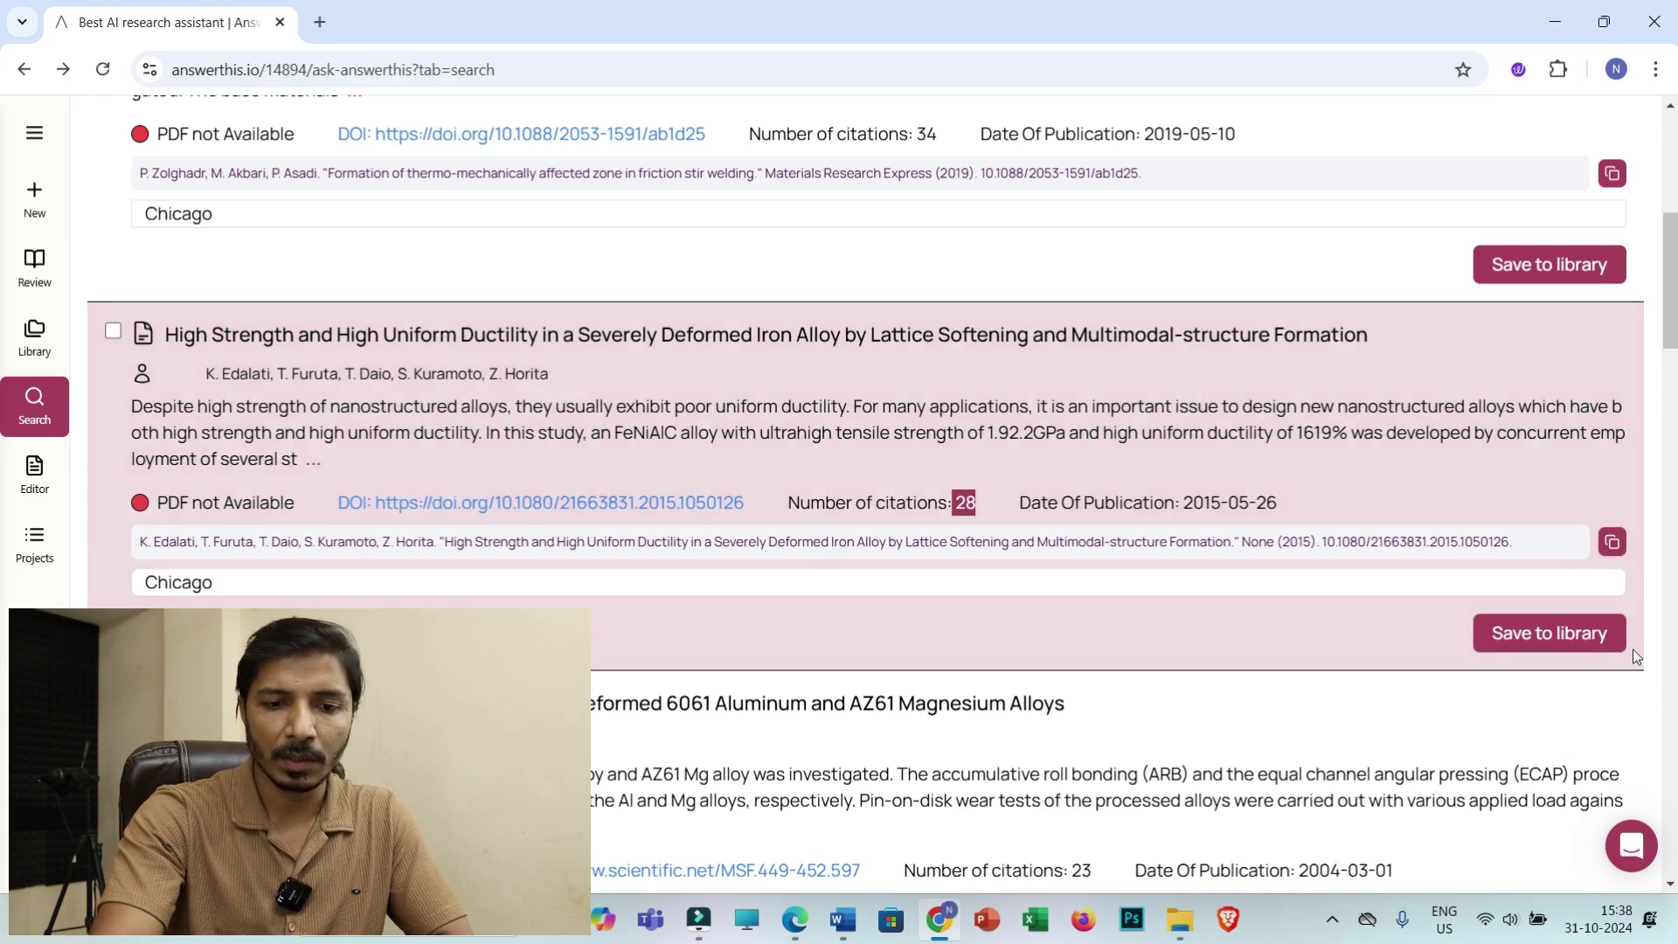
left_click(1530, 642)
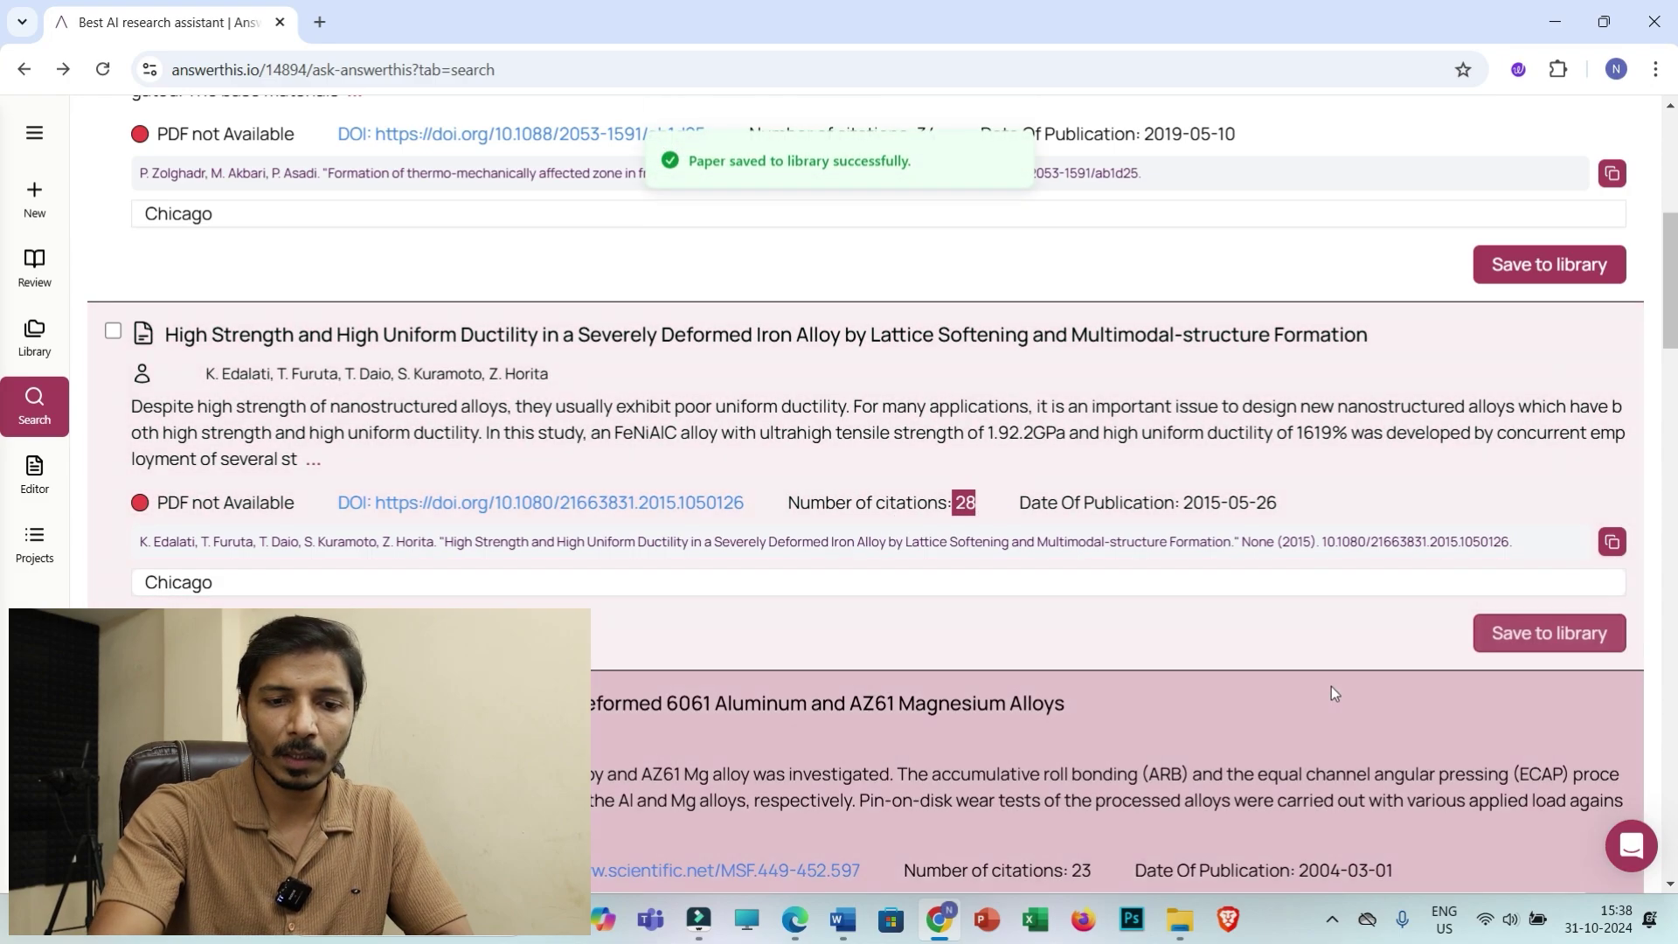
scroll(1330, 685, "down", 12)
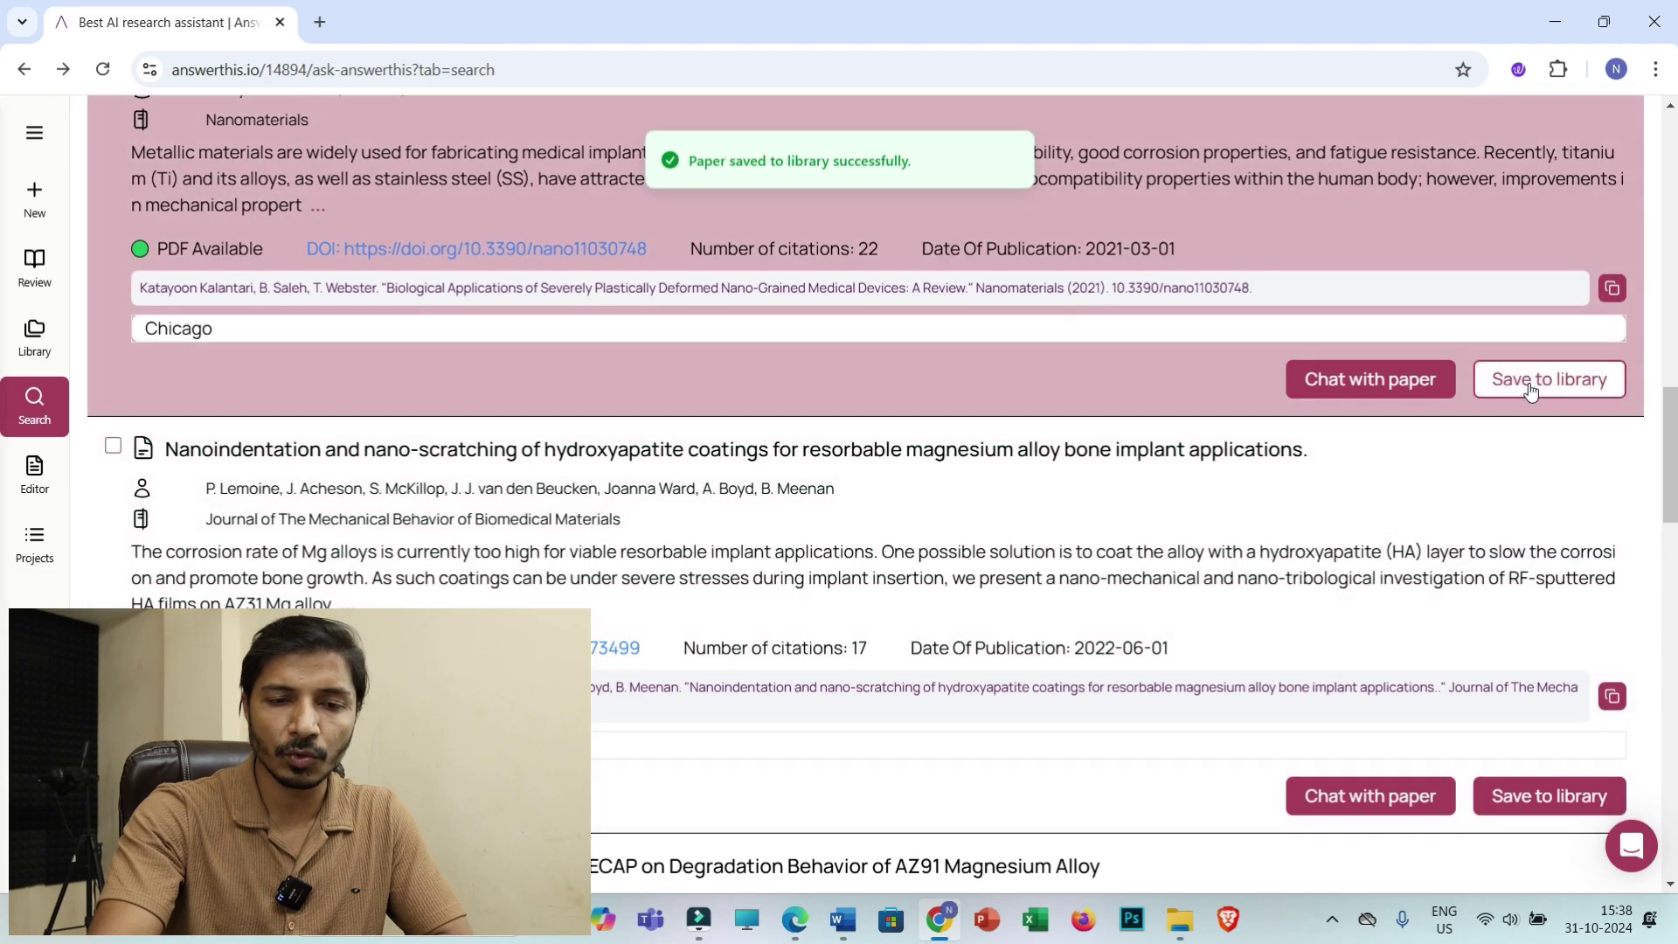
left_click(1530, 385)
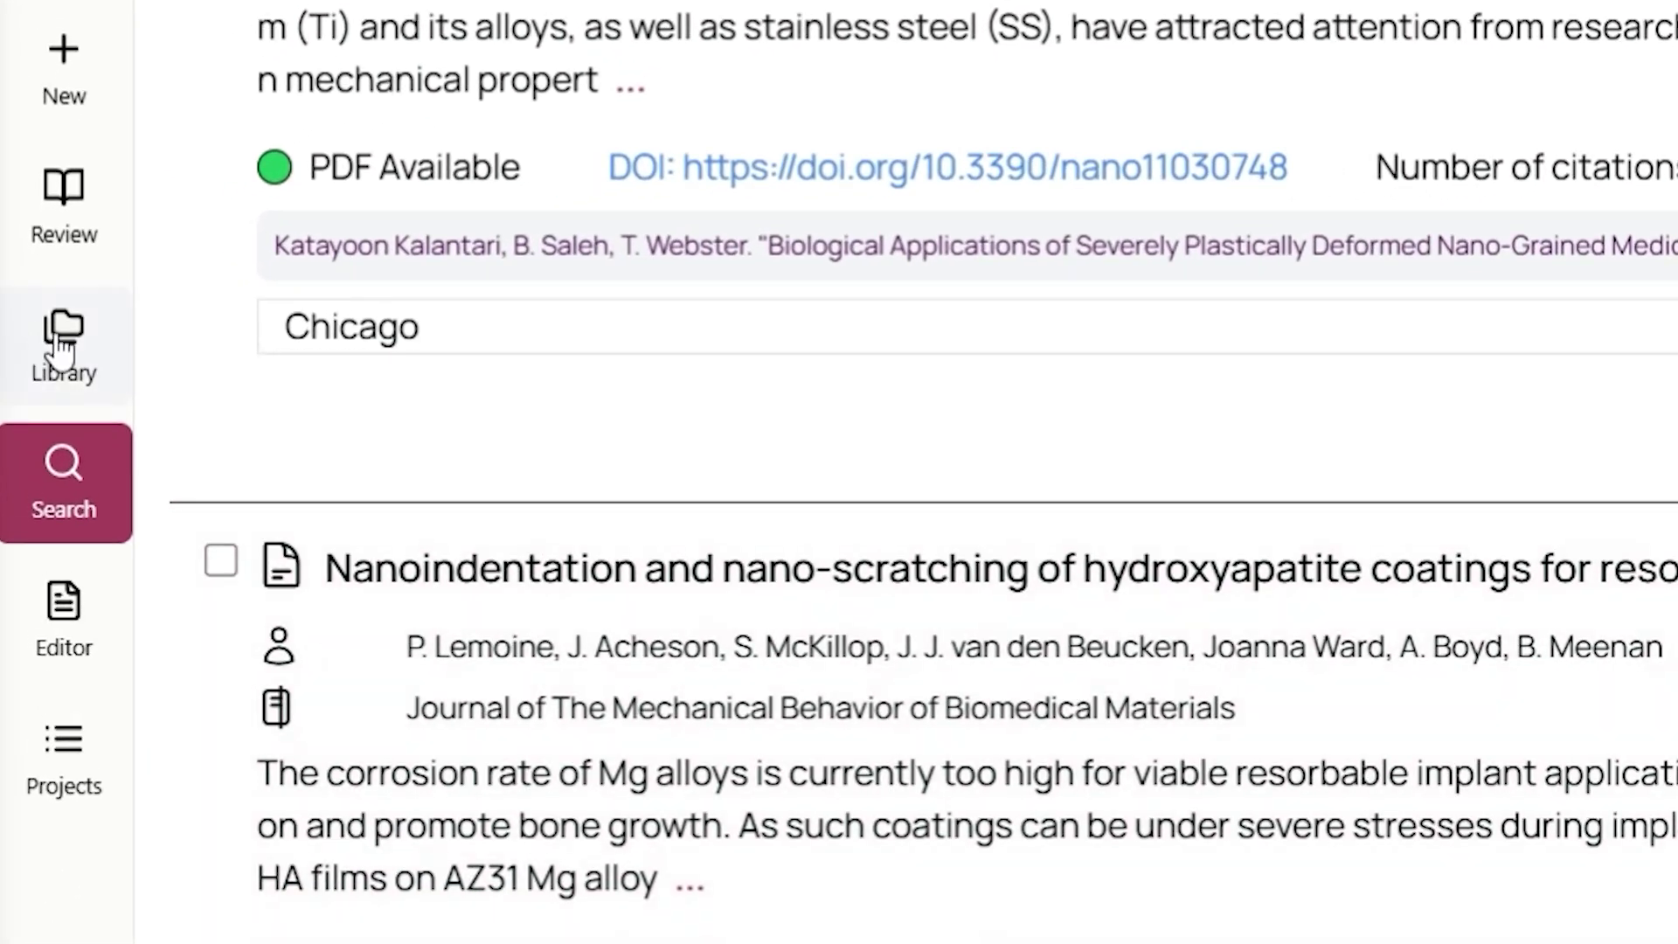
Step: Browse the saved papers in the Library, then go to the Literature Review page
left_click(34, 335)
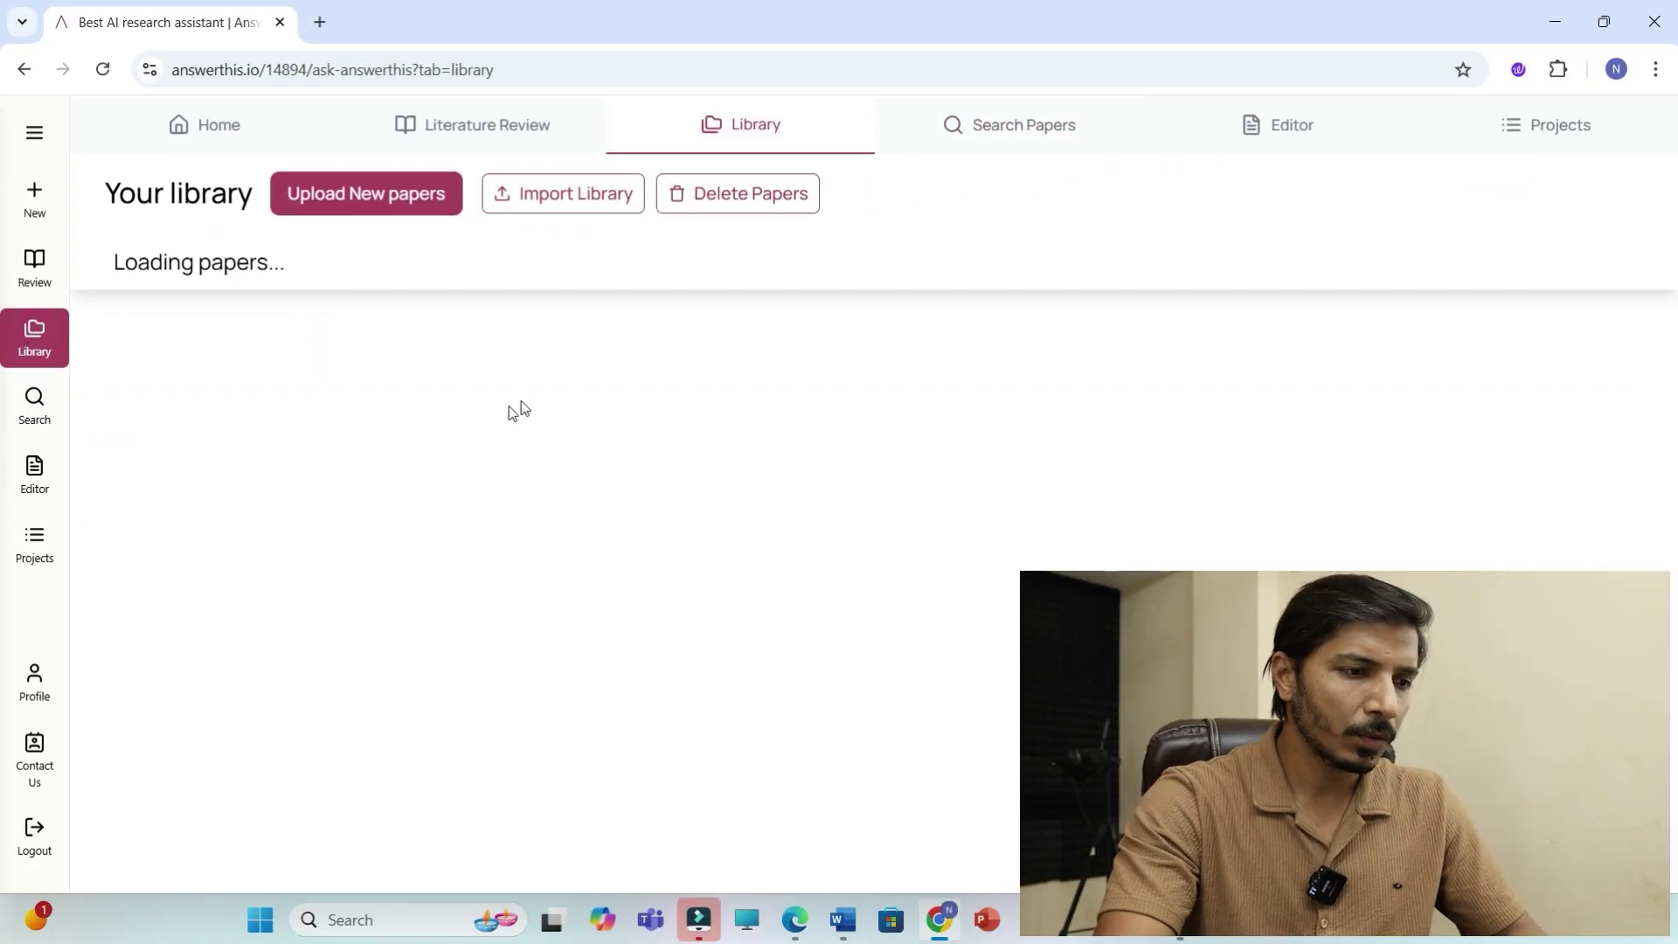
scroll(751, 564, "down", 6)
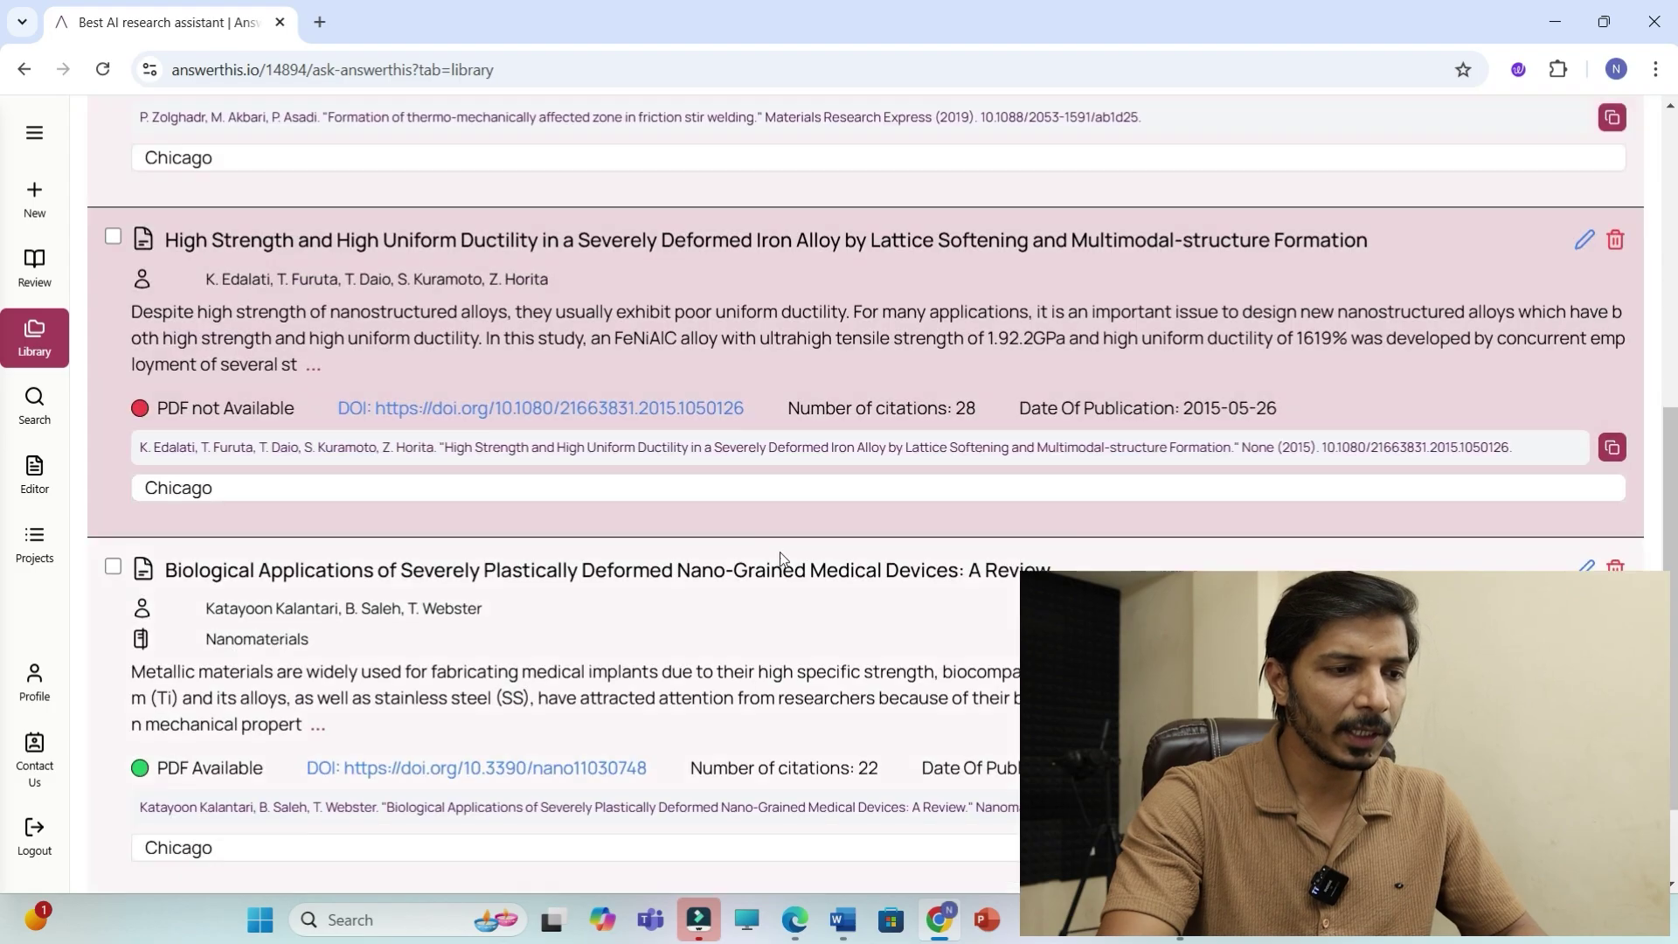
scroll(811, 616, "down", 2)
scroll(813, 621, "up", 8)
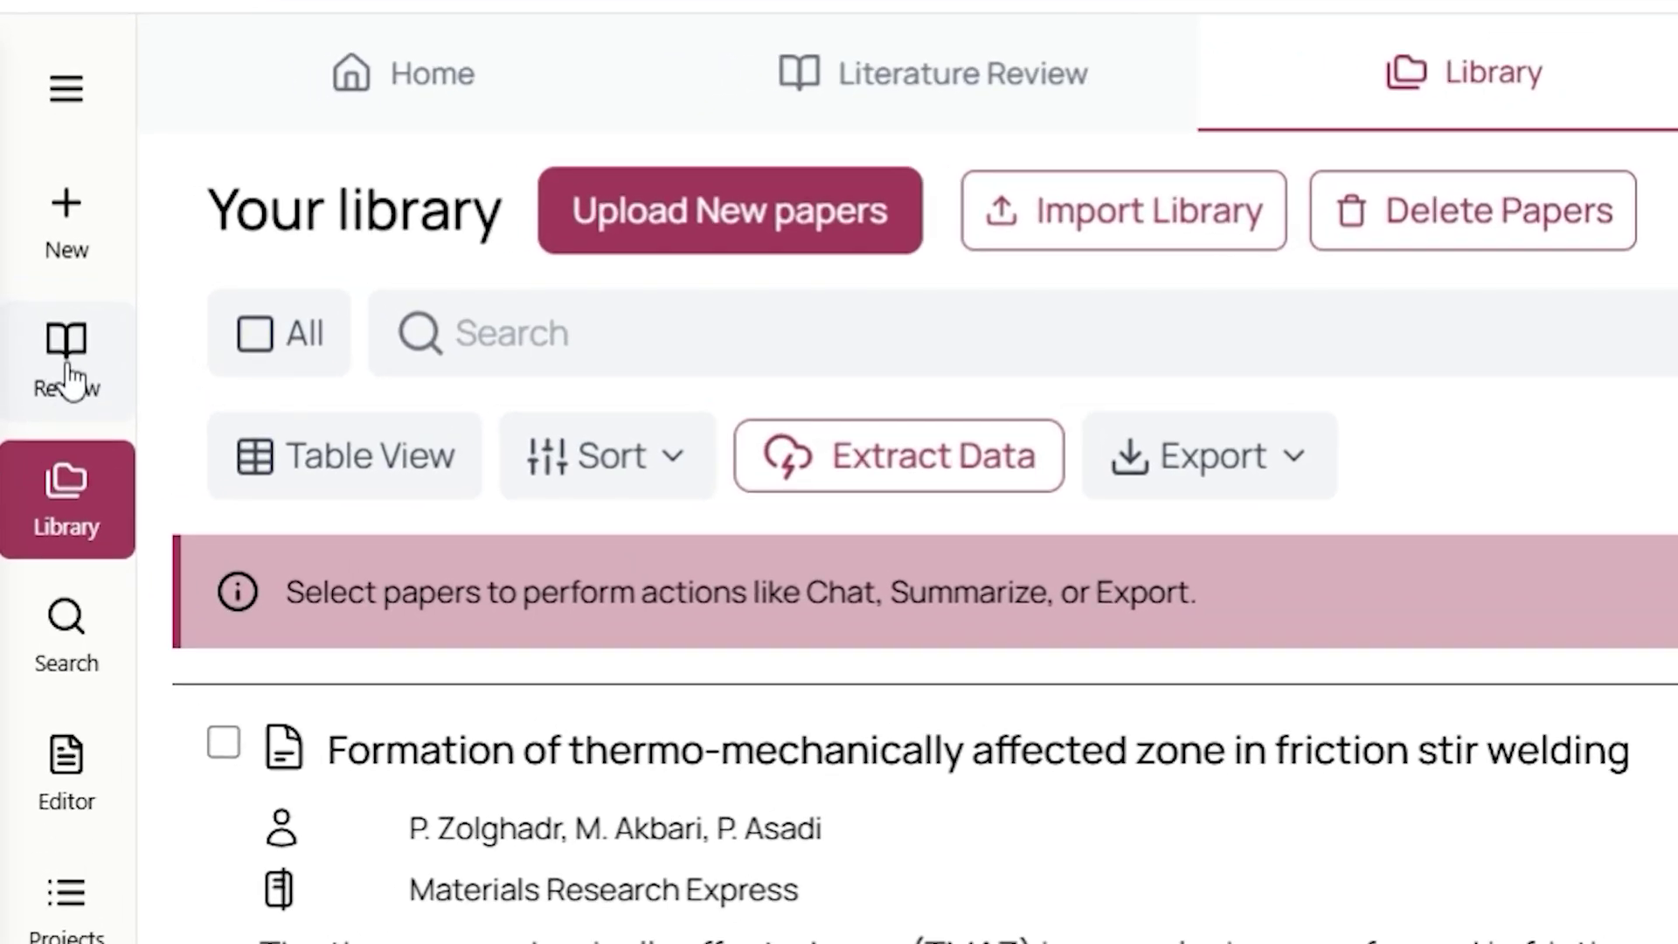
left_click(69, 378)
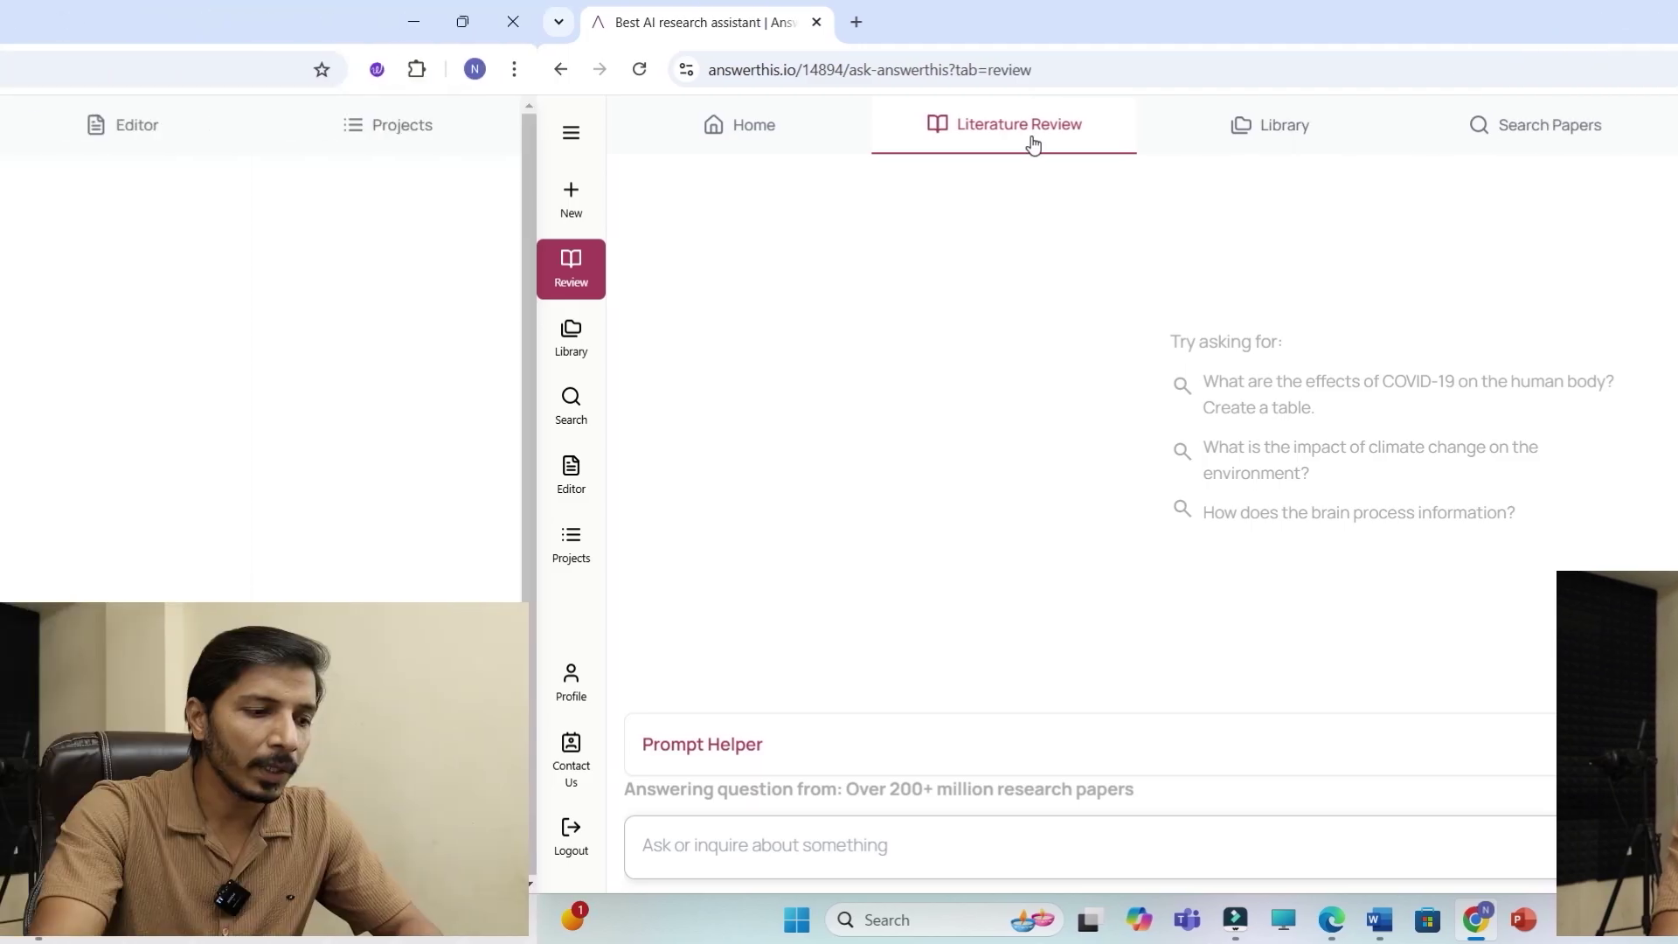
left_click(696, 852)
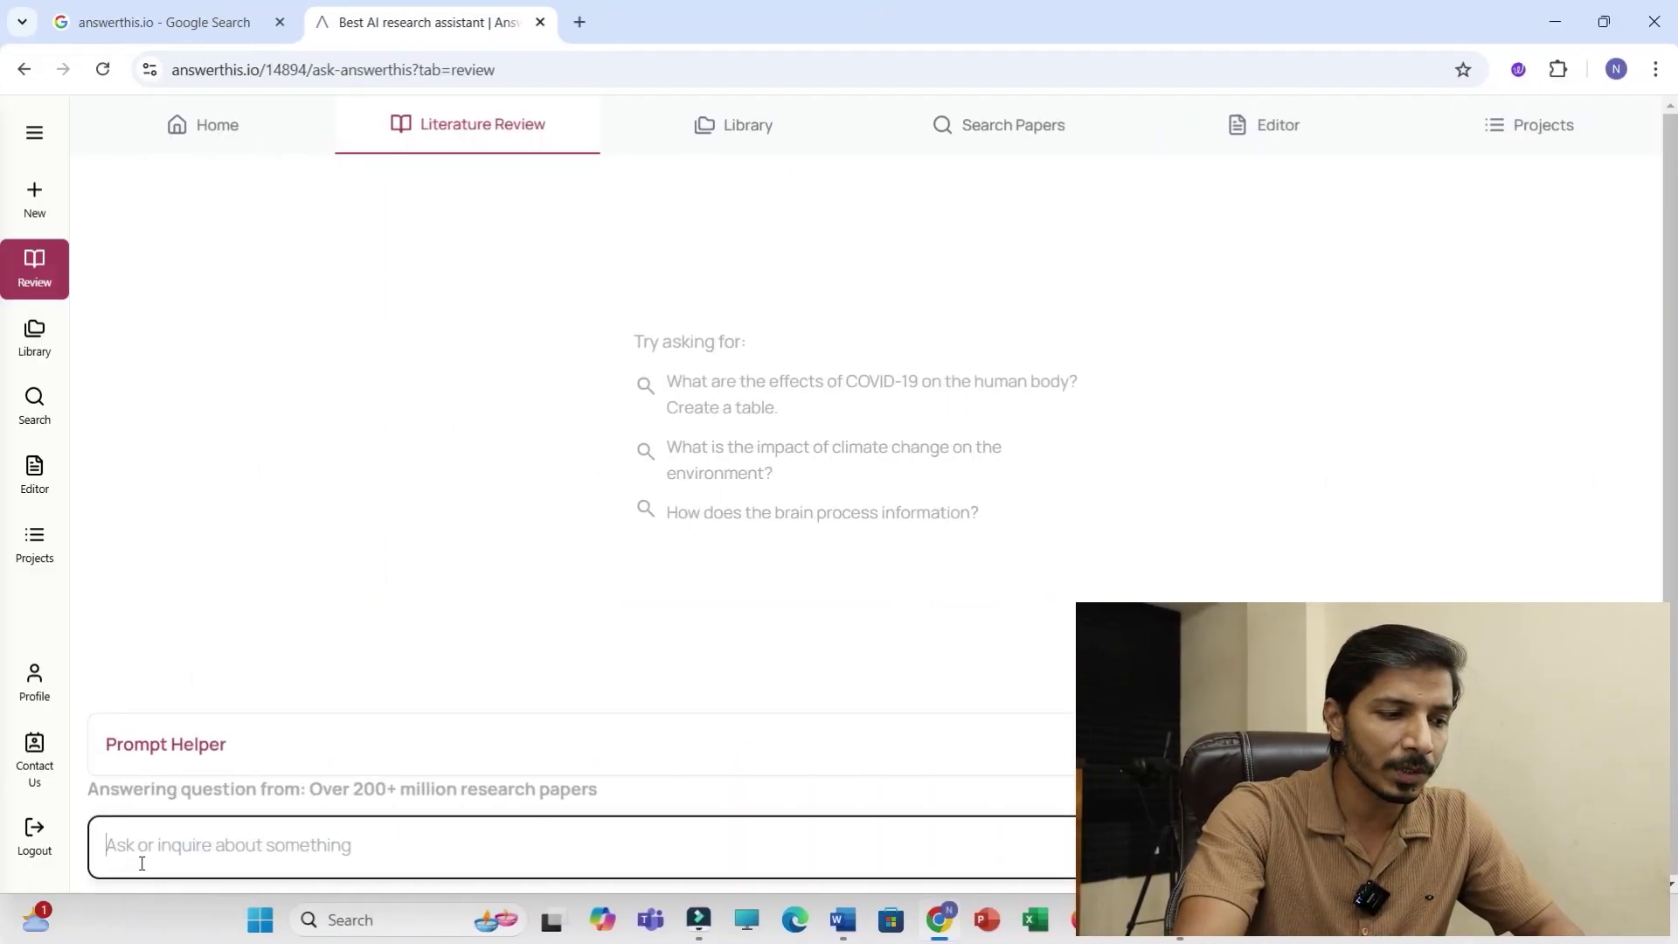
left_click(144, 752)
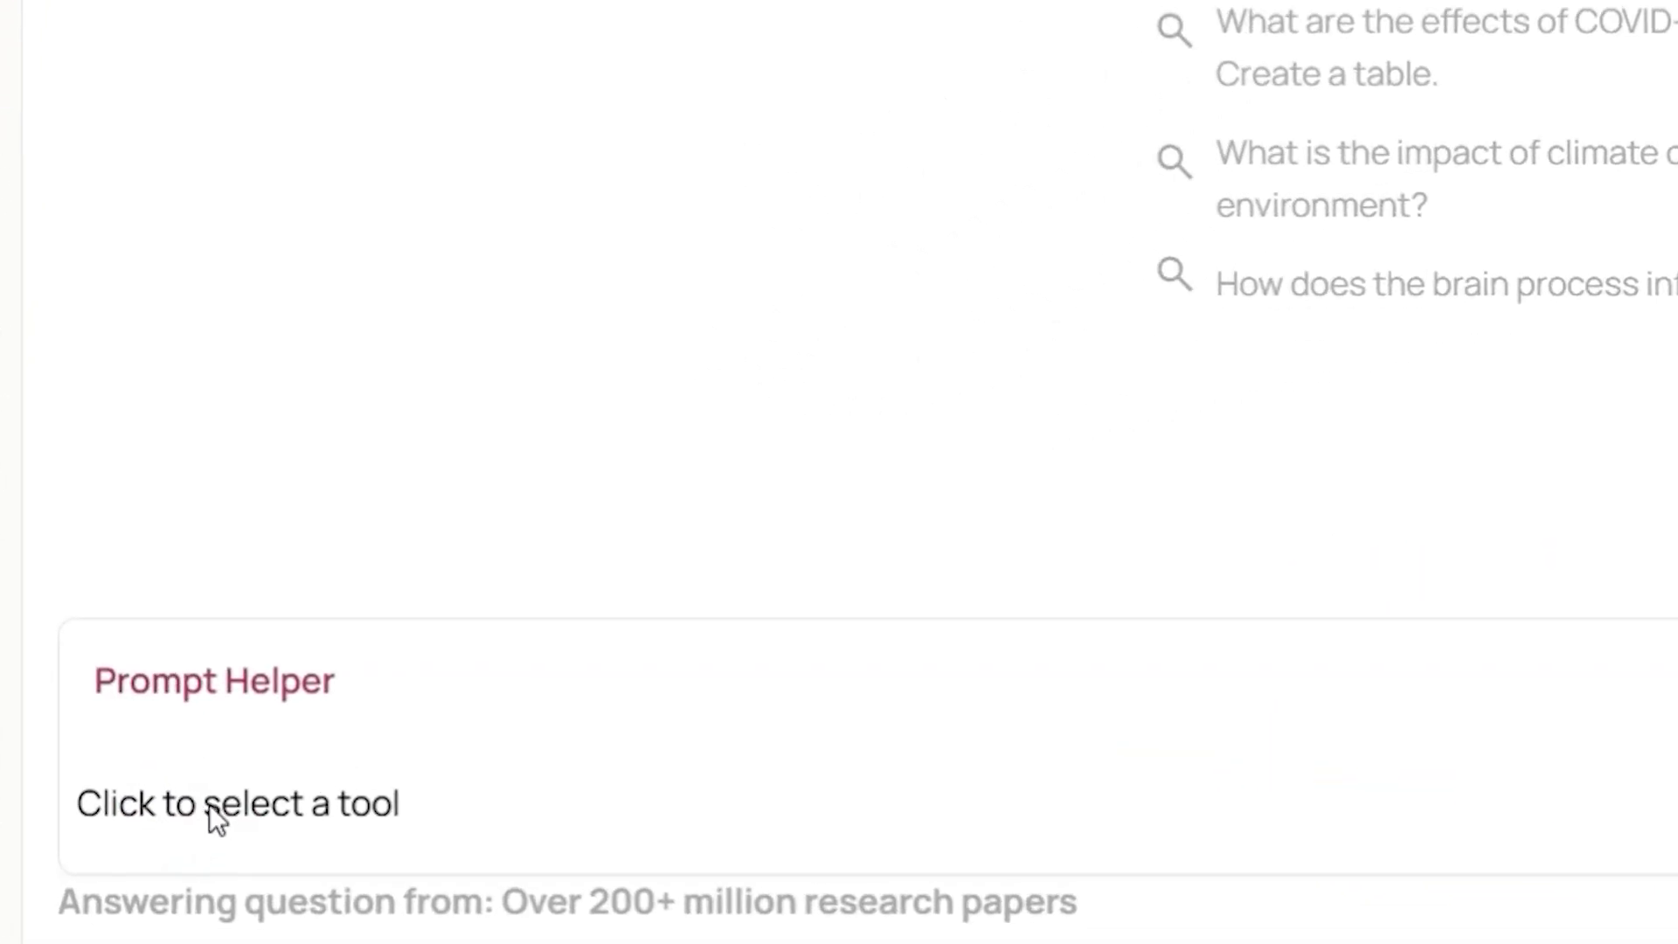
left_click(166, 745)
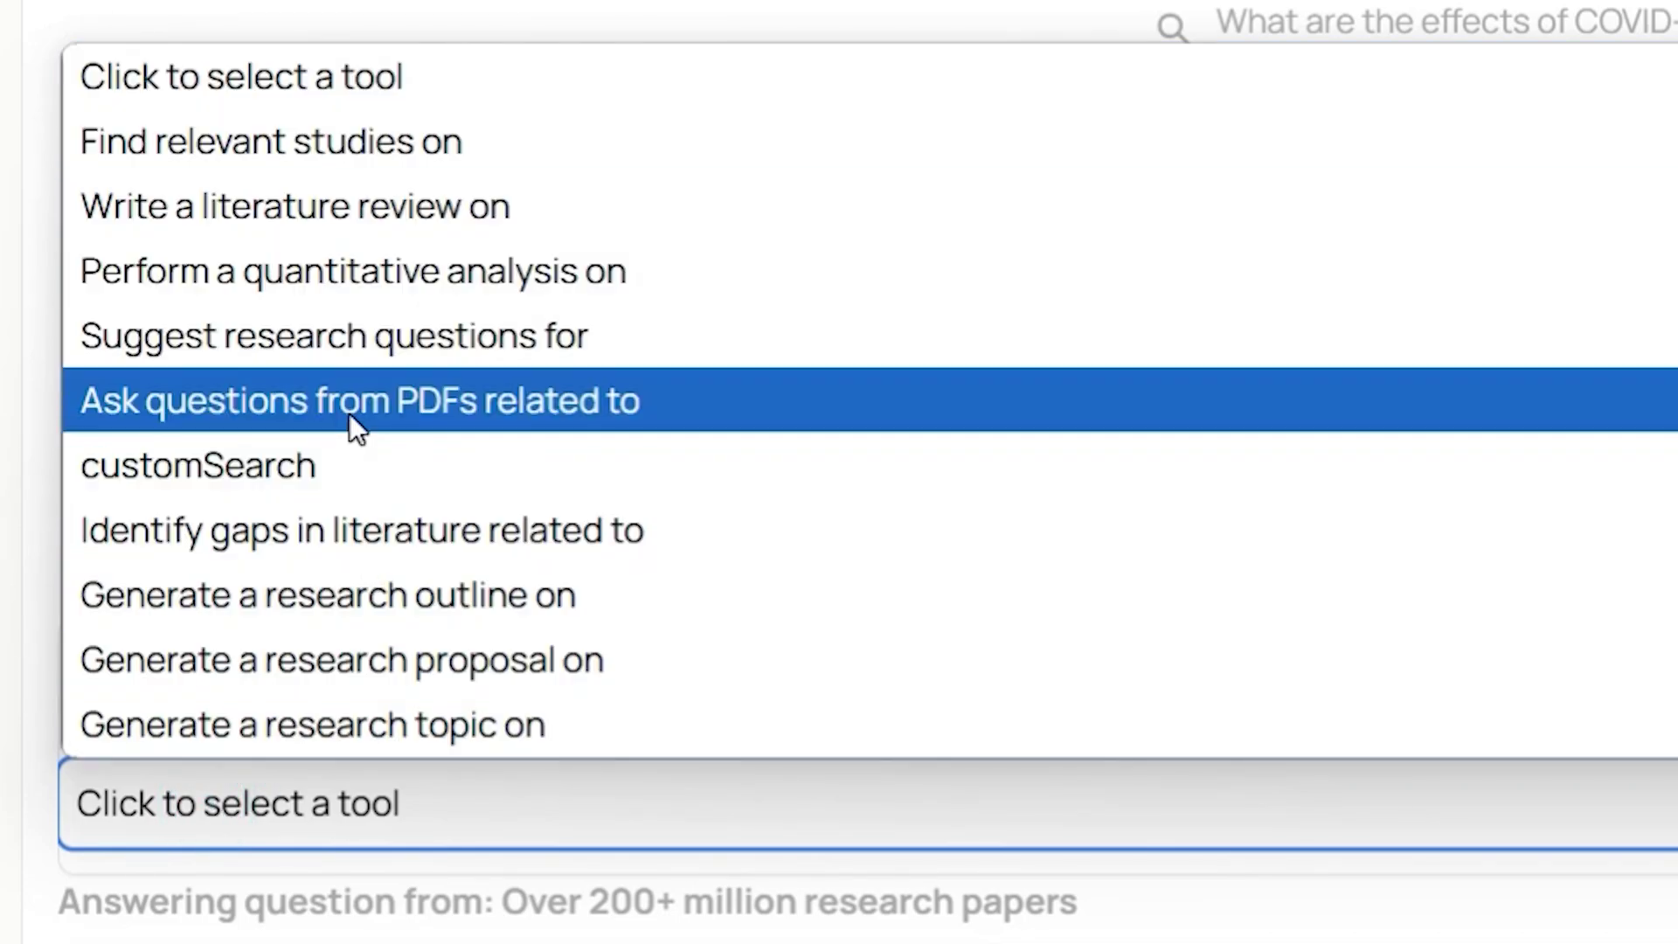
left_click(540, 413)
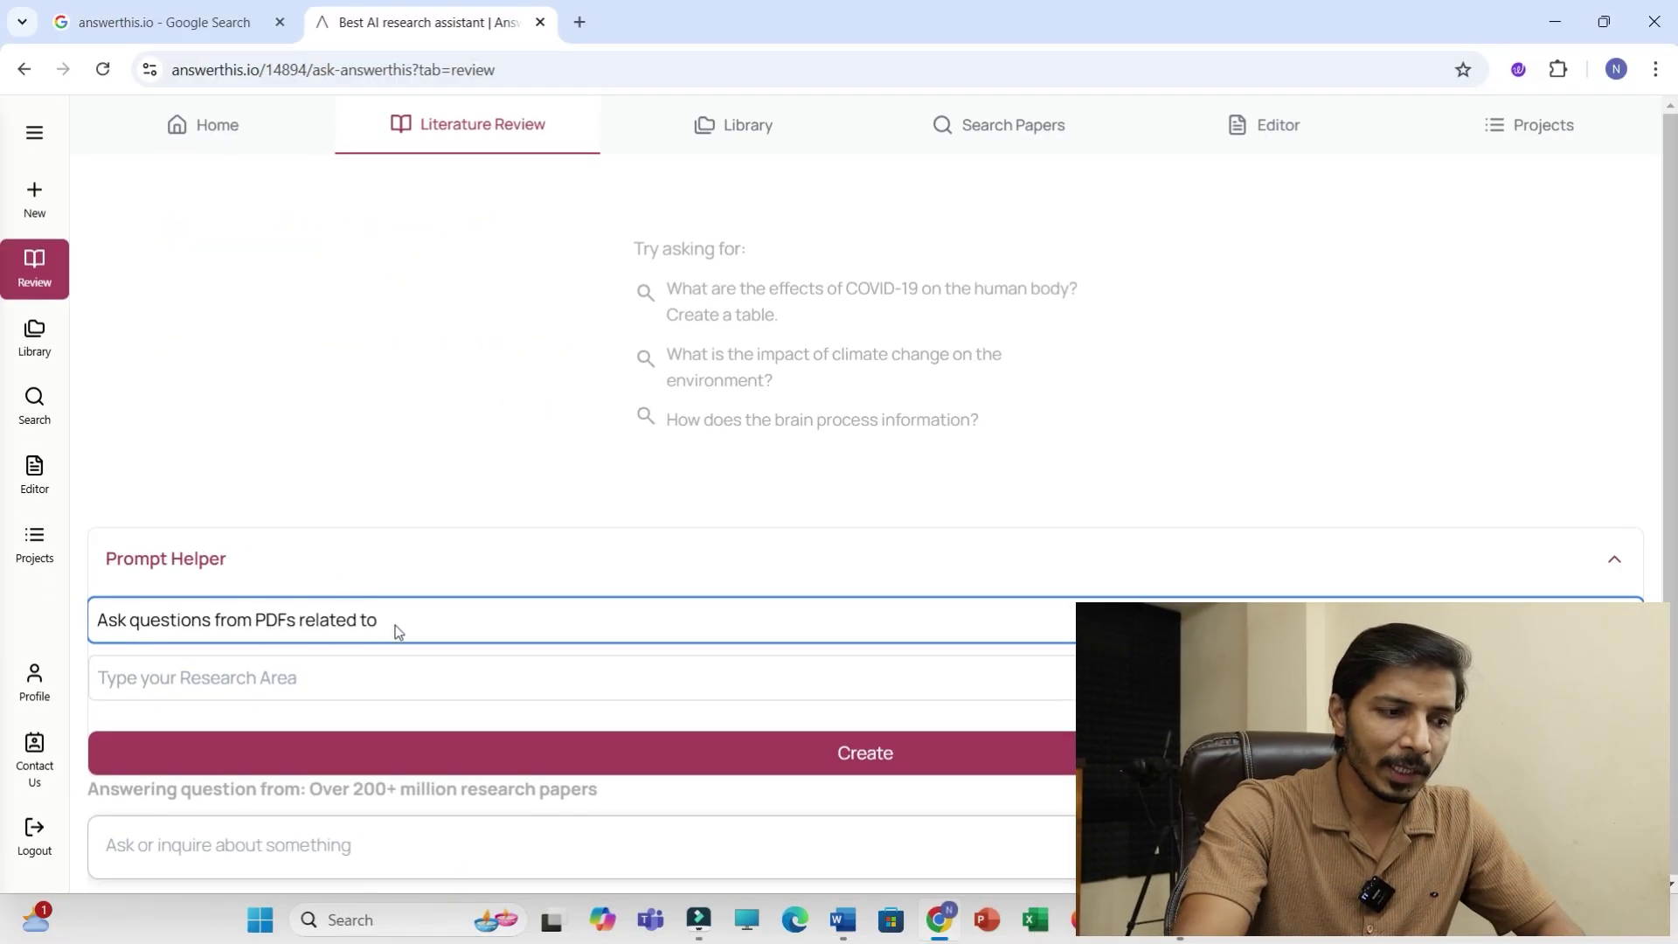
left_click(235, 684)
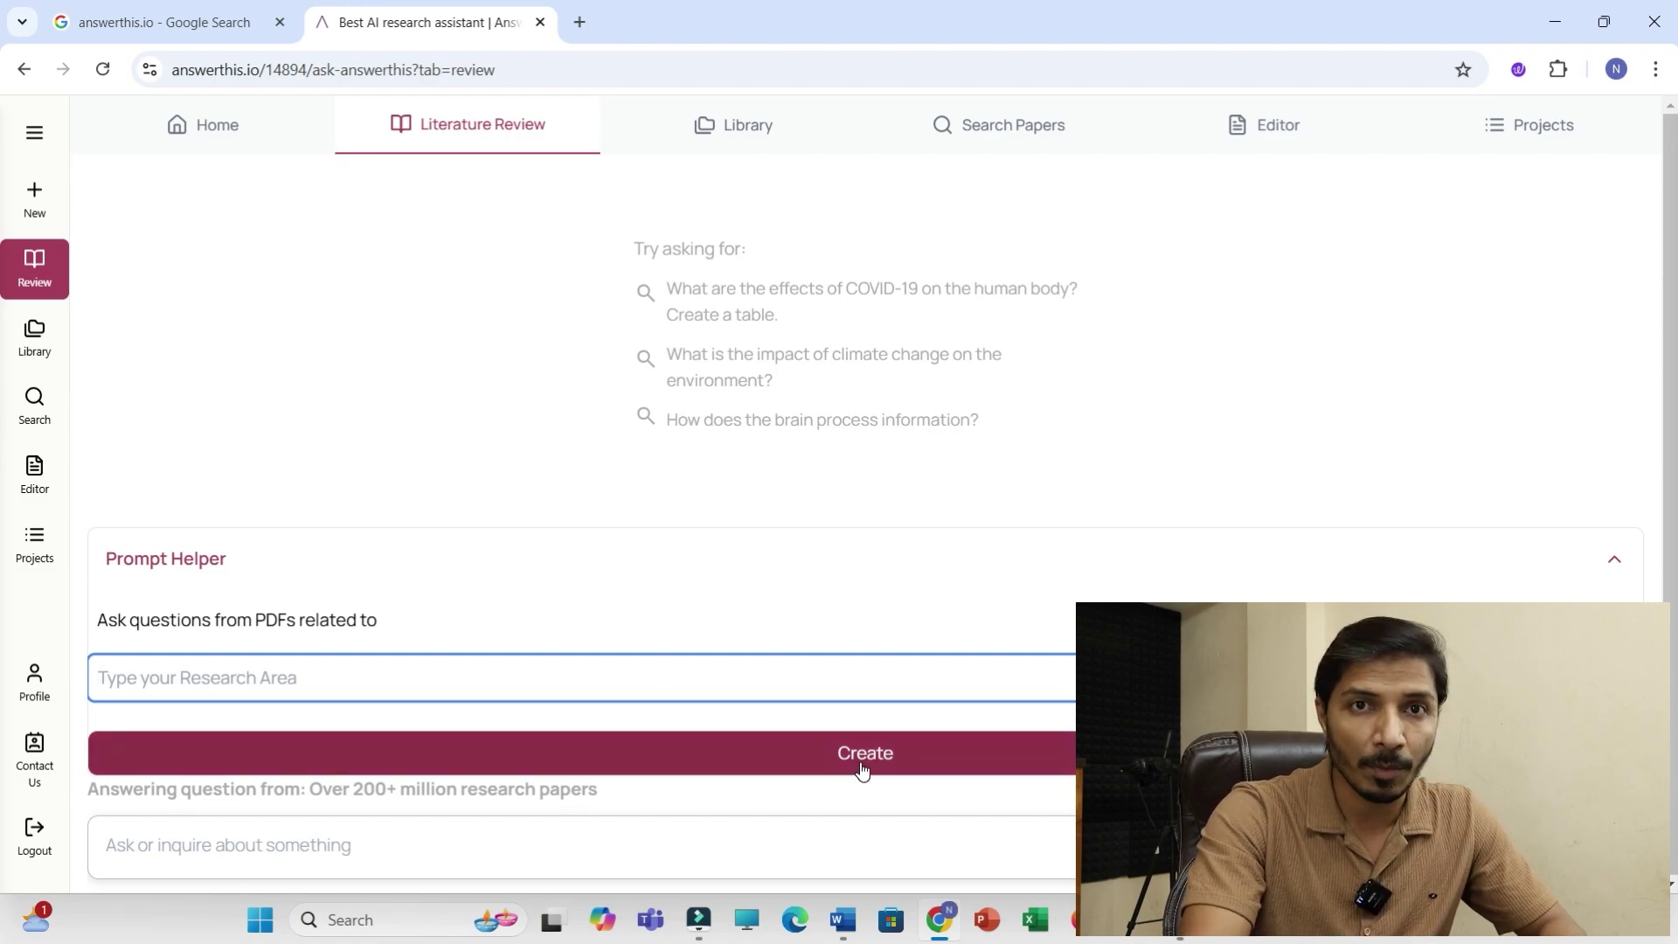
left_click(1618, 562)
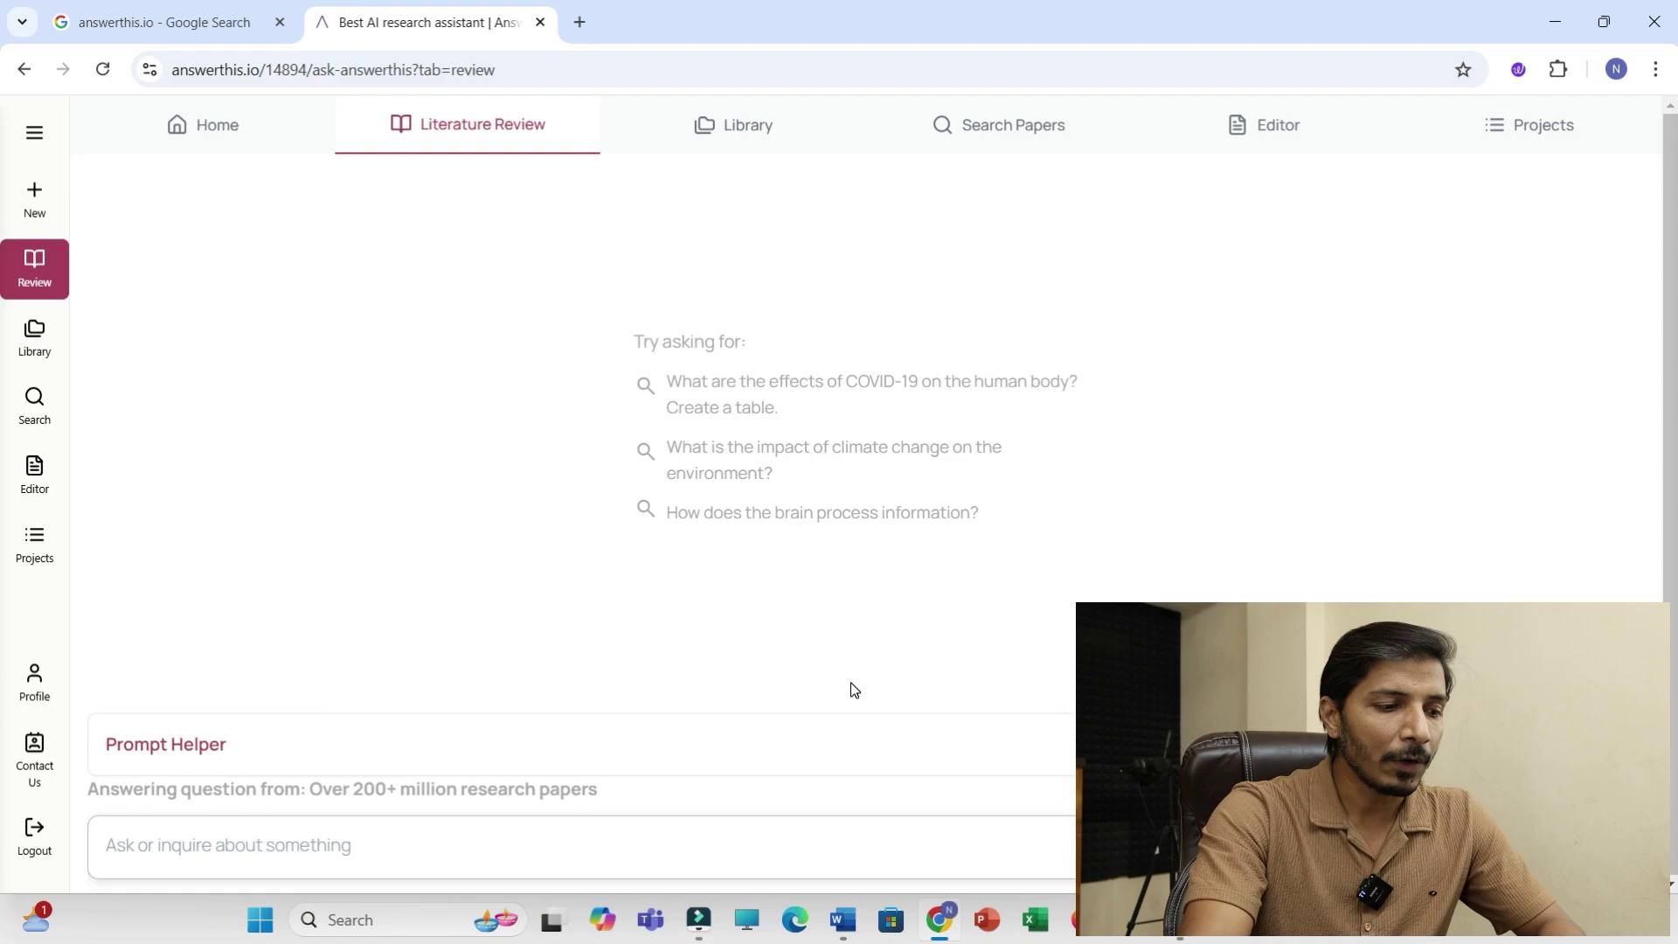
Step: Paste the introduction-with-literature-review prompt for 'Severely deformed AZ91D magnesium alloy', accepting the 'a literature' fix
left_click(298, 851)
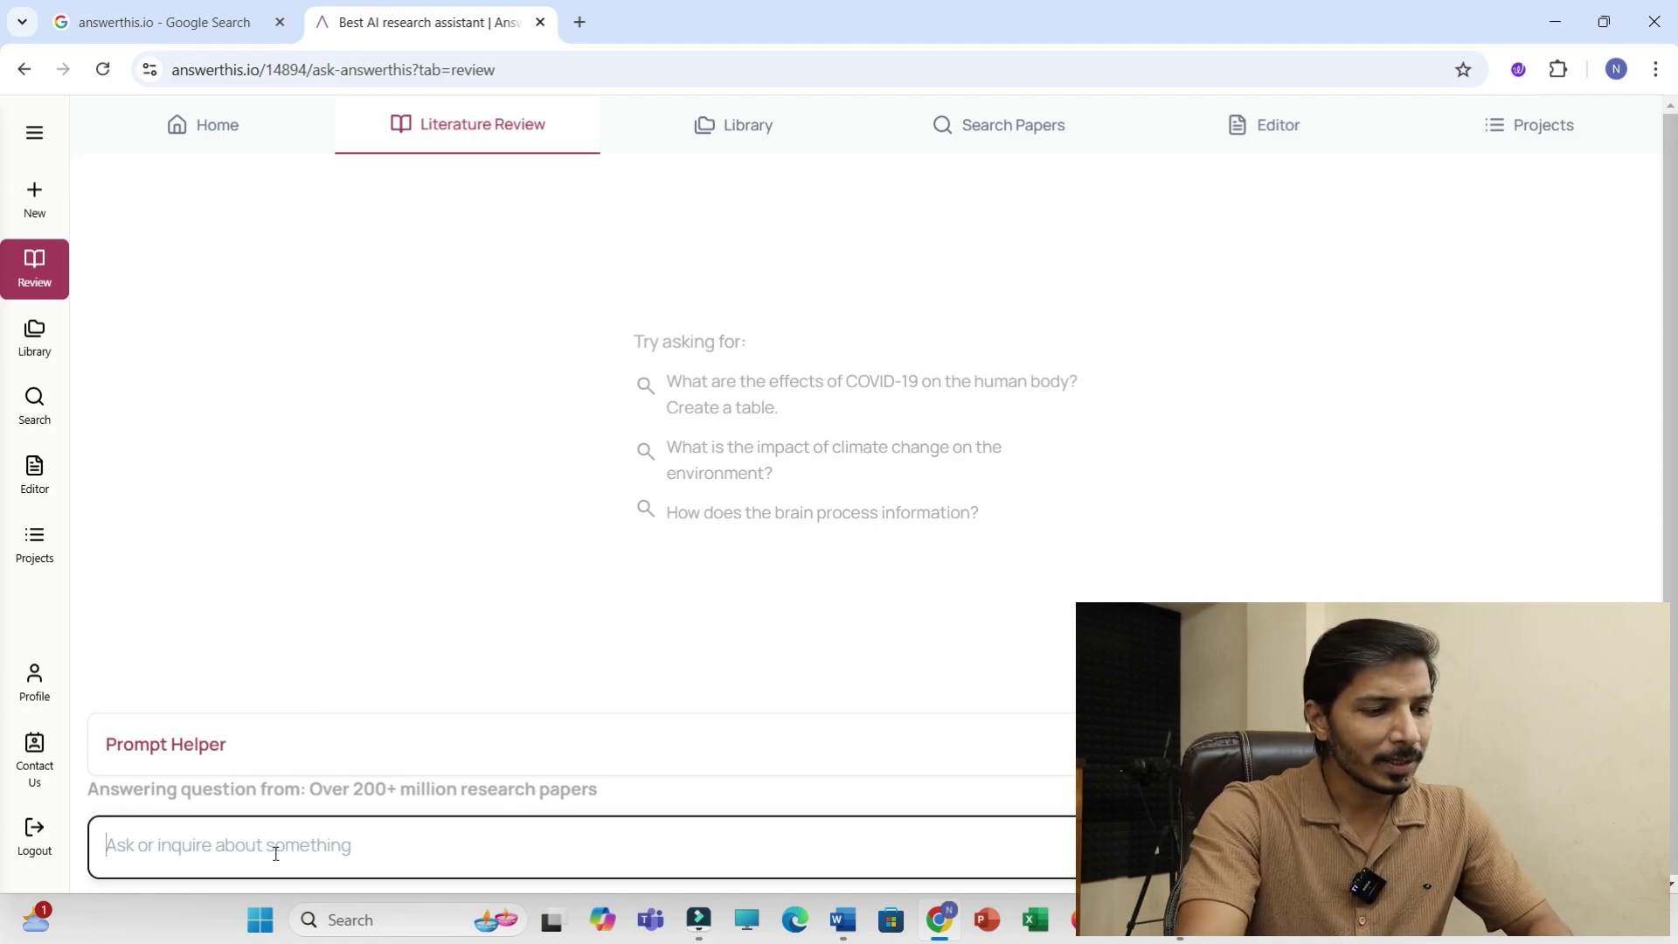
key("ctrl+v")
left_click_drag(1071, 846, 130, 837)
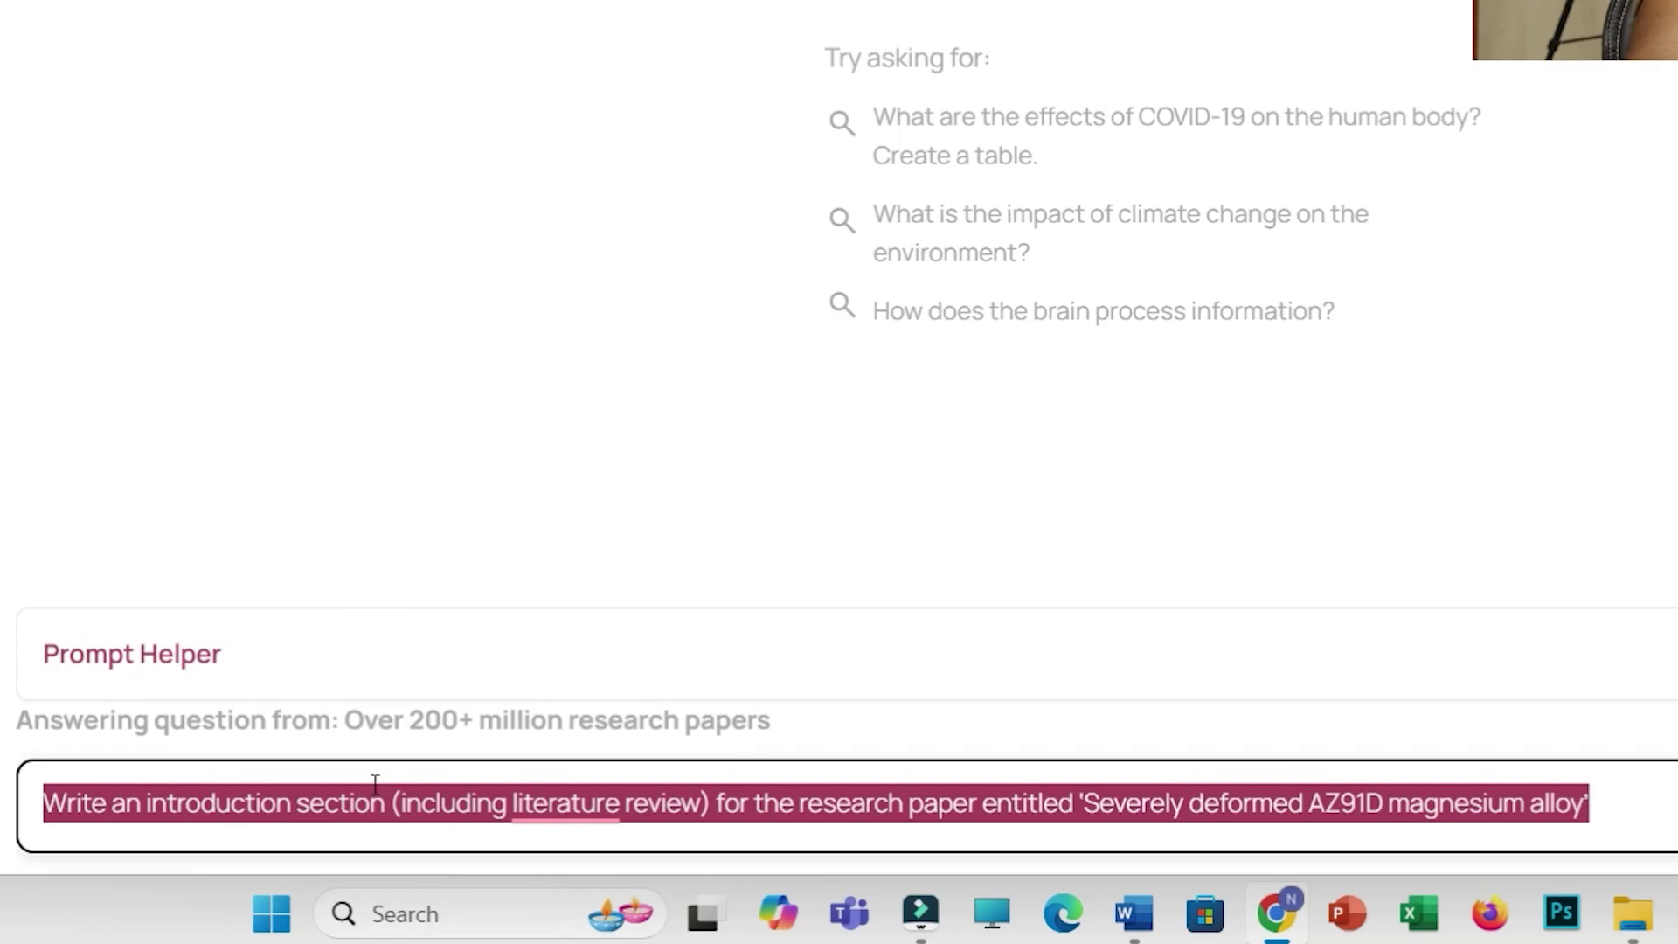
mouse_move(568, 809)
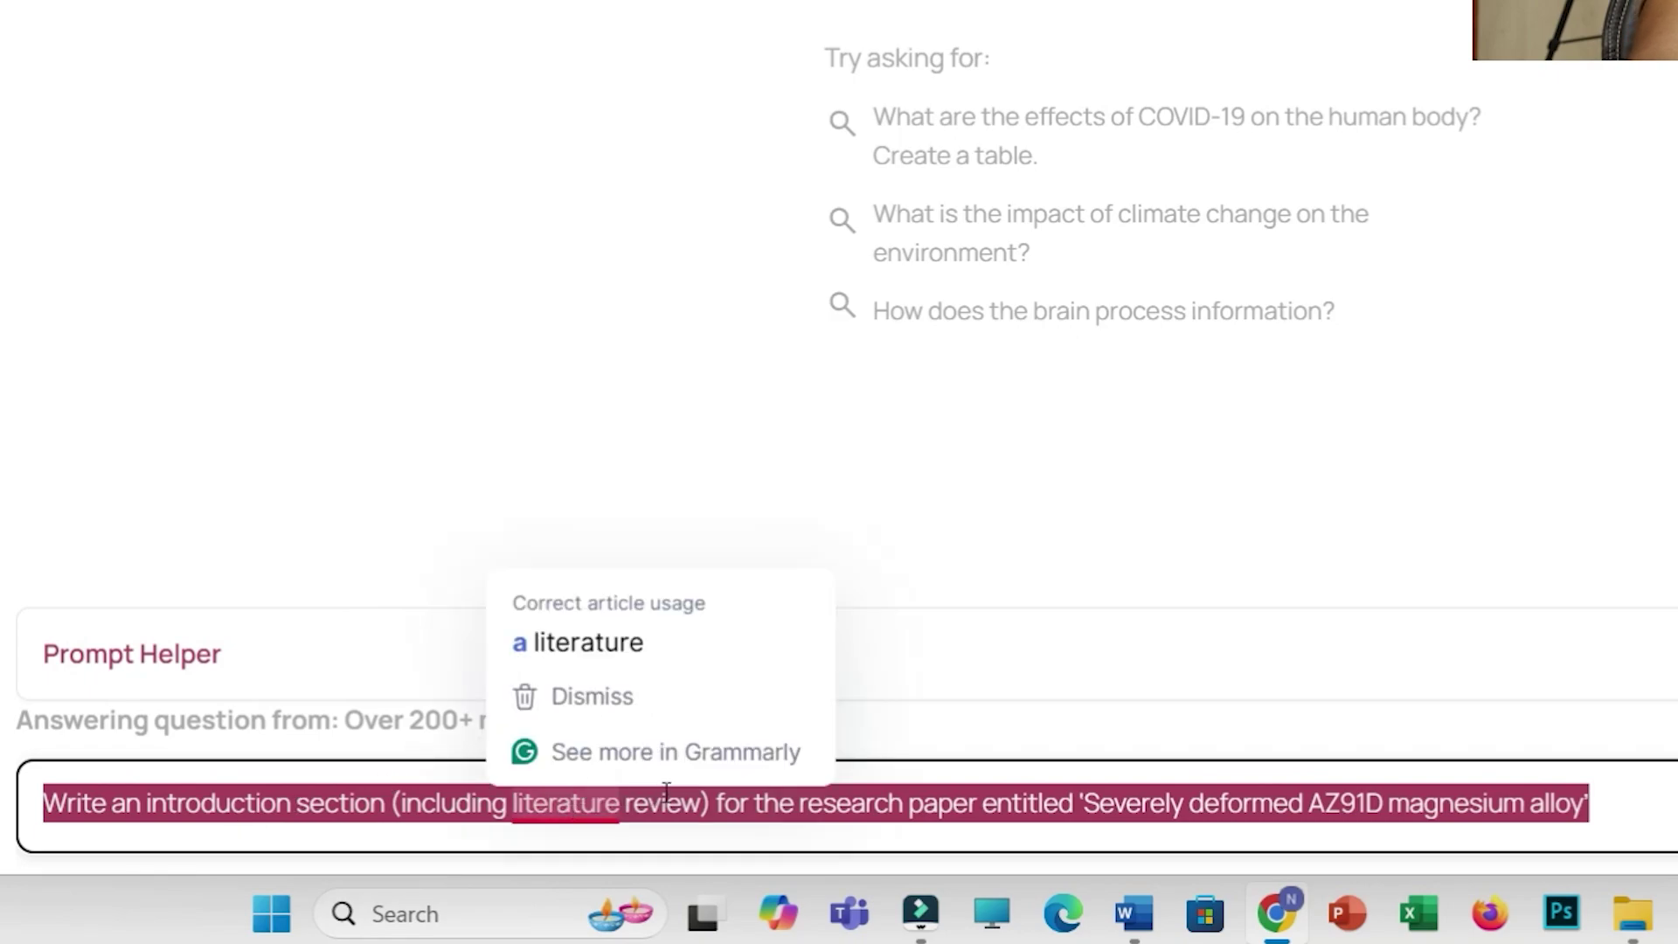
left_click(614, 638)
left_click_drag(828, 809, 1603, 824)
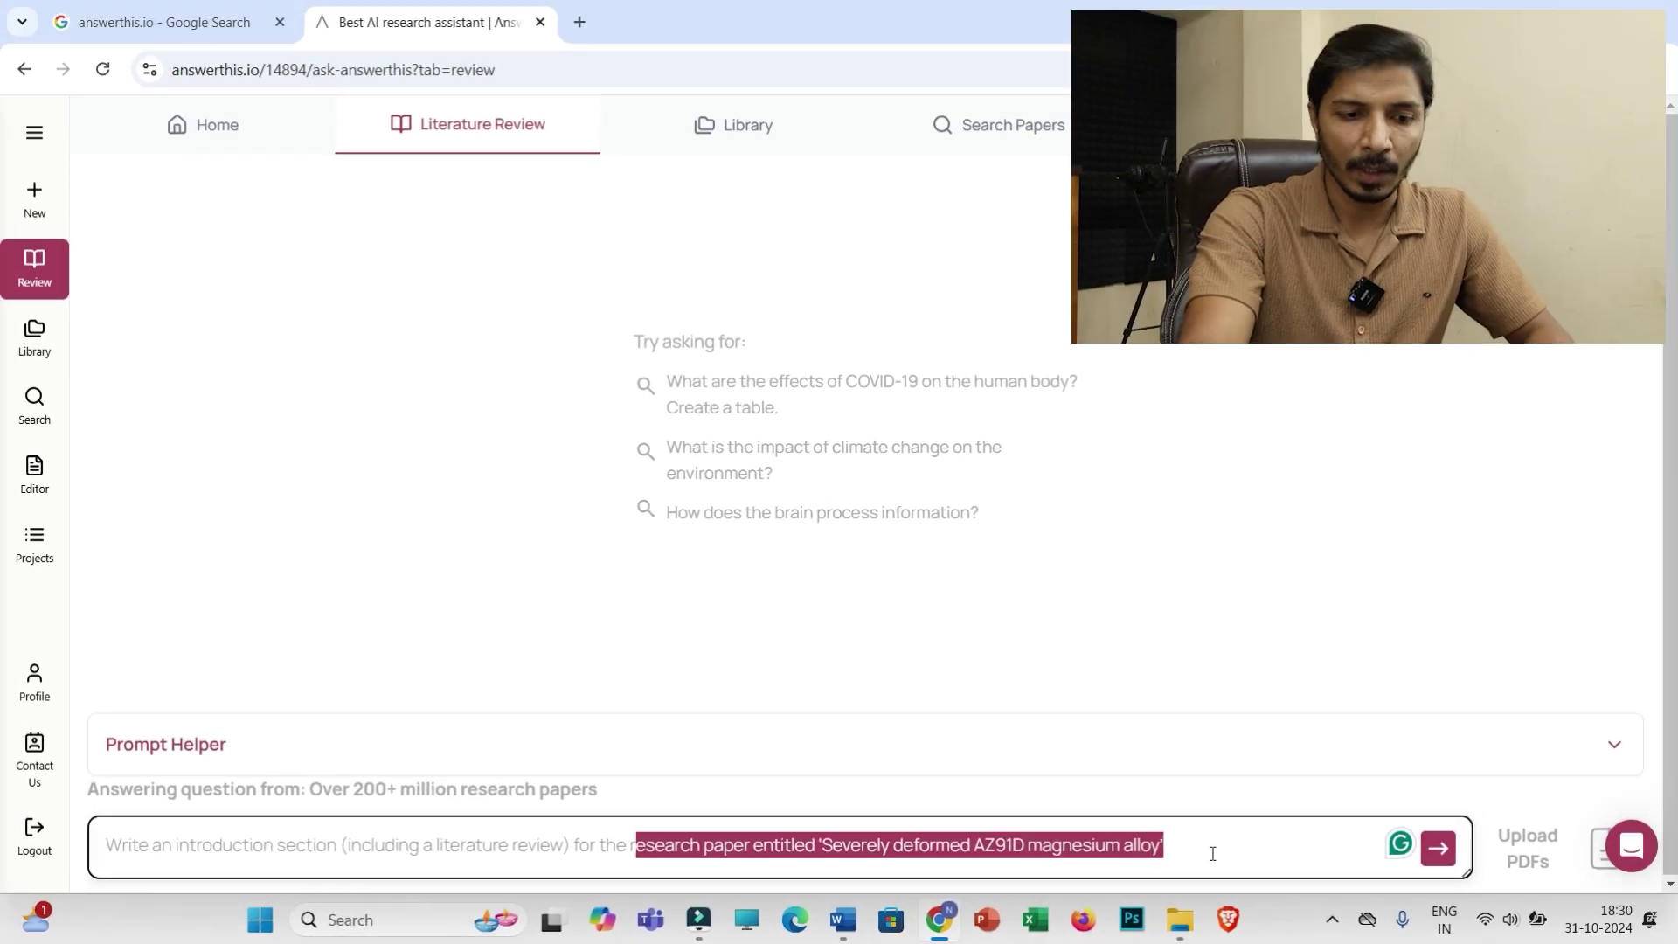
left_click(1213, 853)
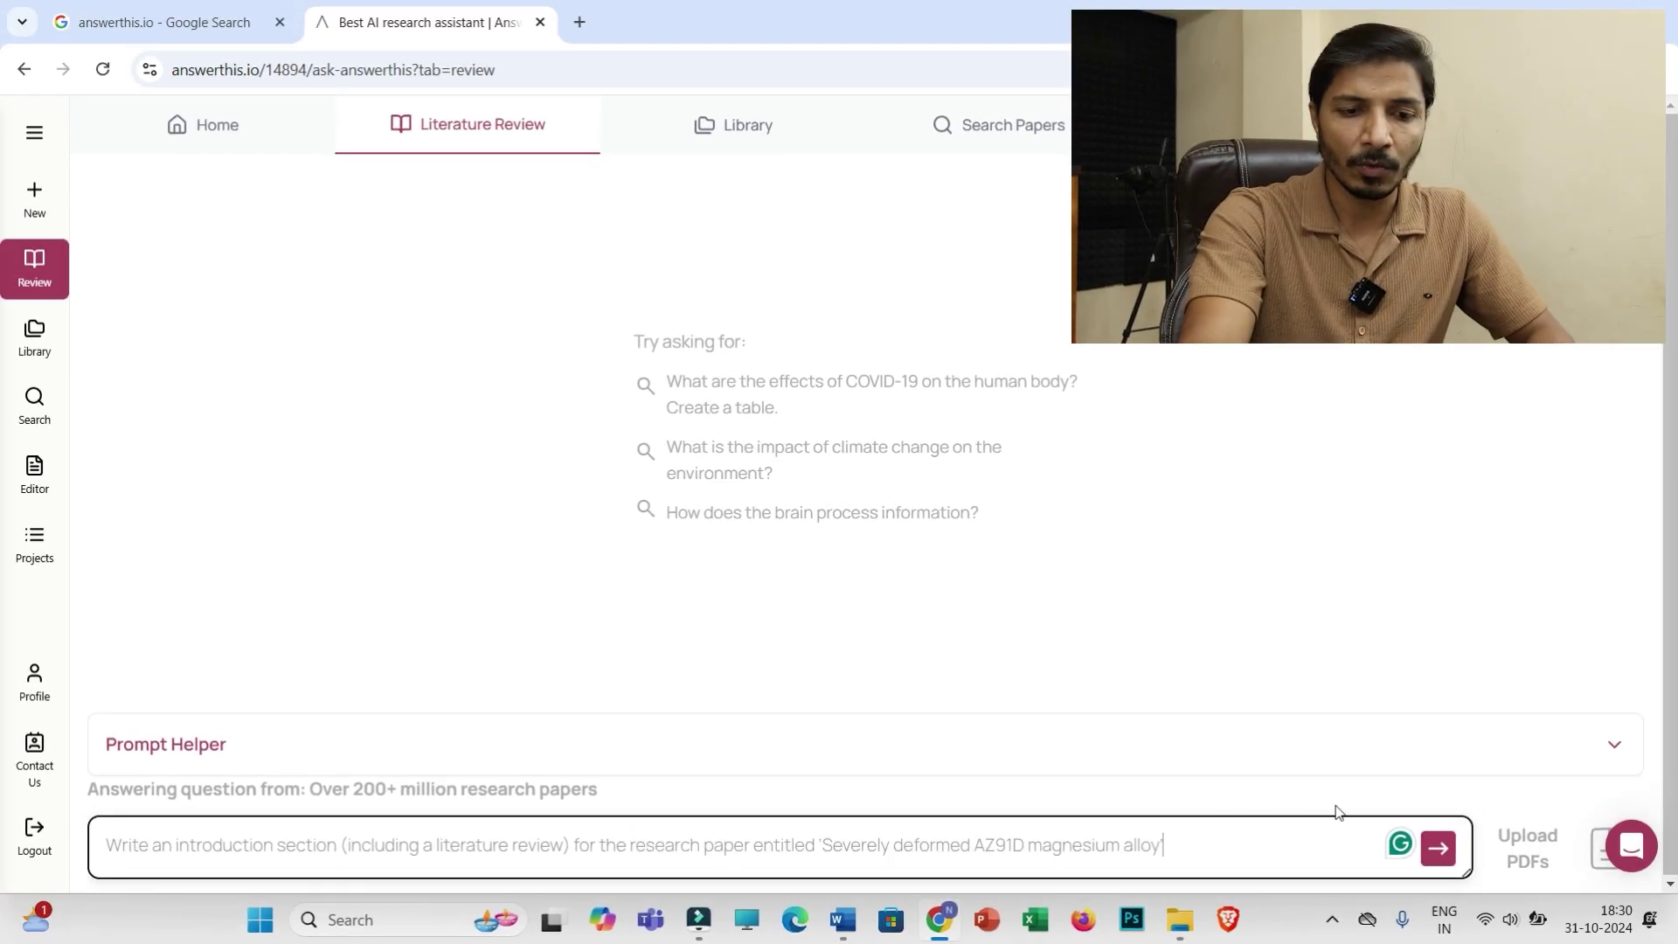
Step: Send the AZ91D introduction question and set Minimum Citations to 2
left_click(1443, 849)
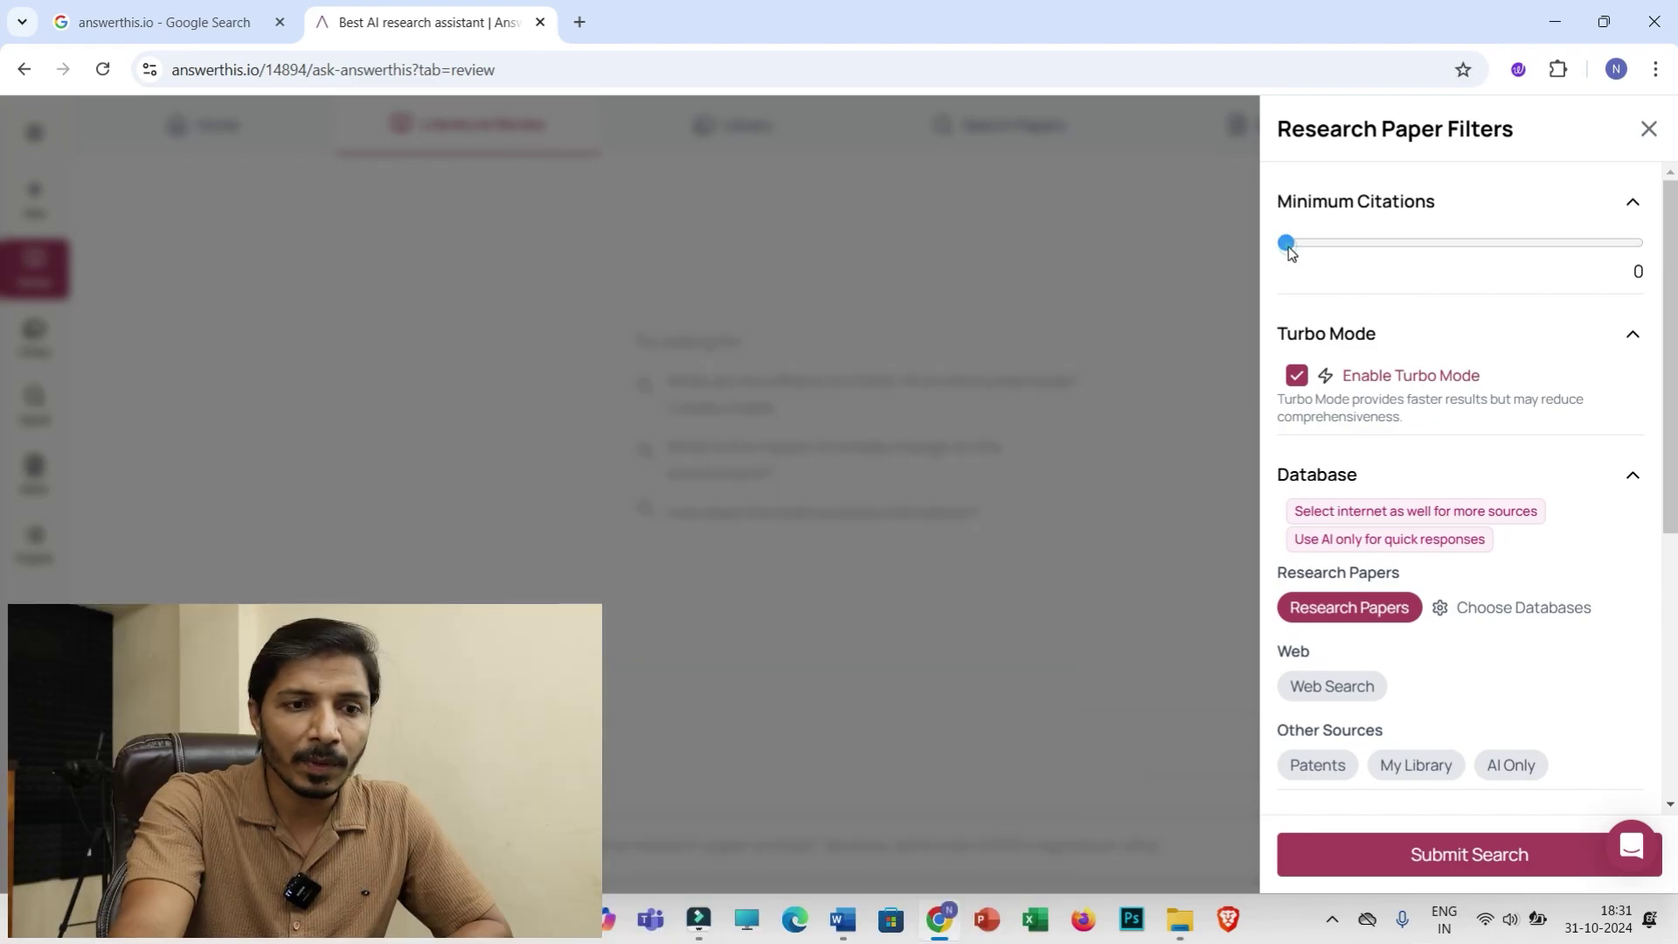
left_click_drag(1287, 243, 1320, 243)
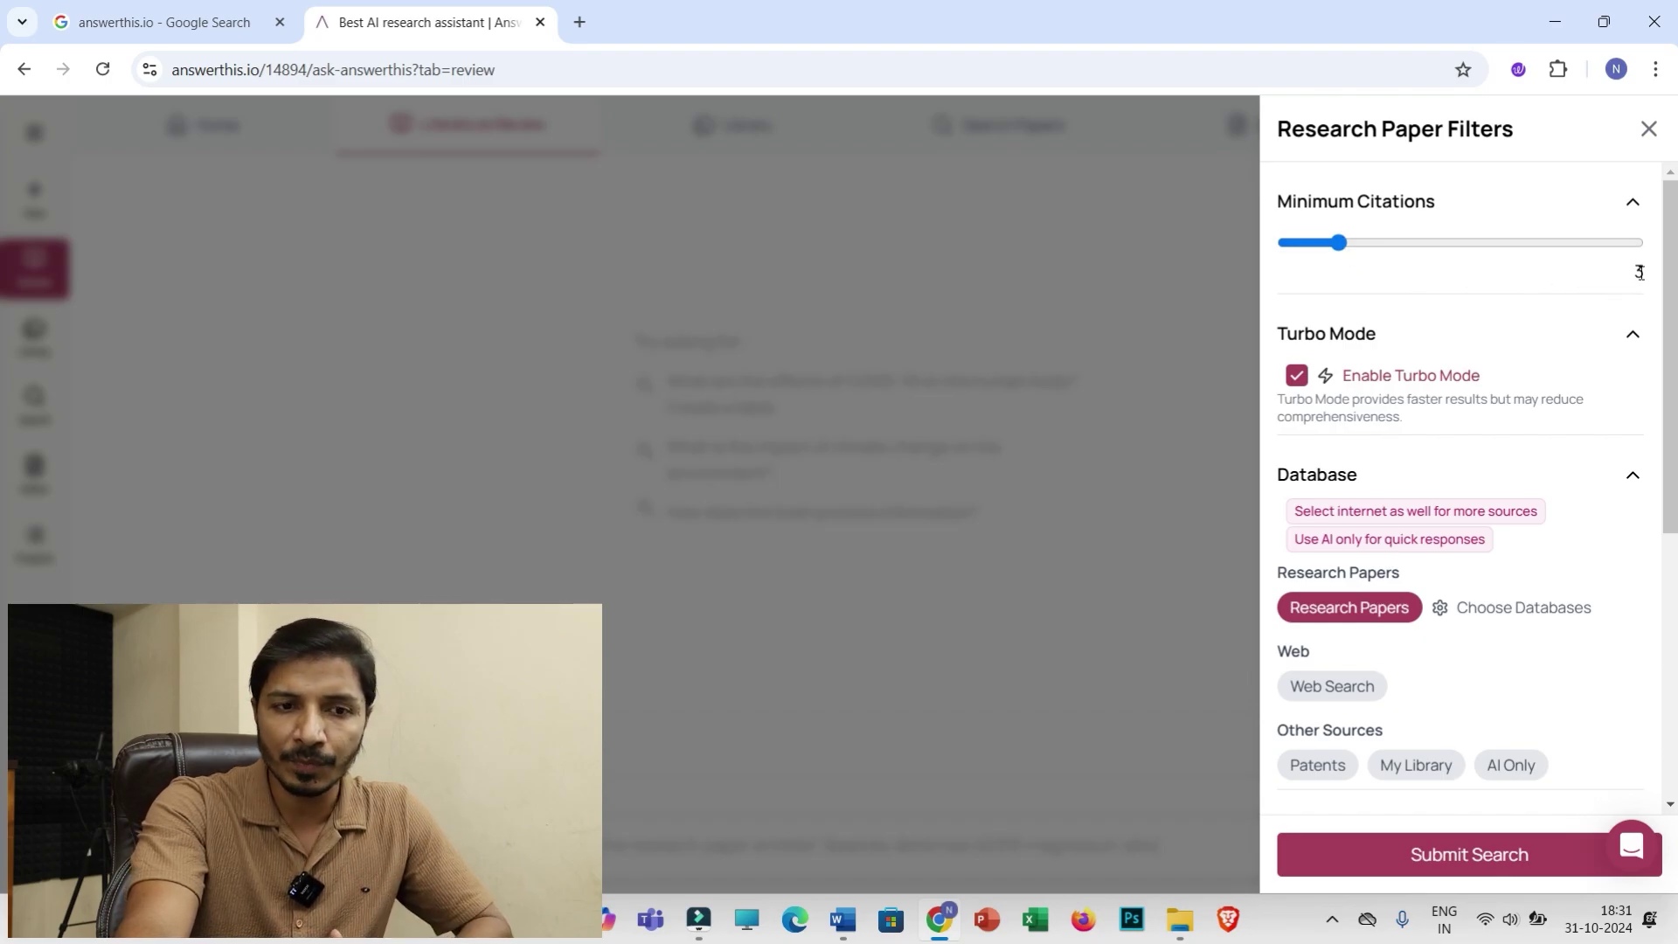
scroll(1392, 437, "down", 5)
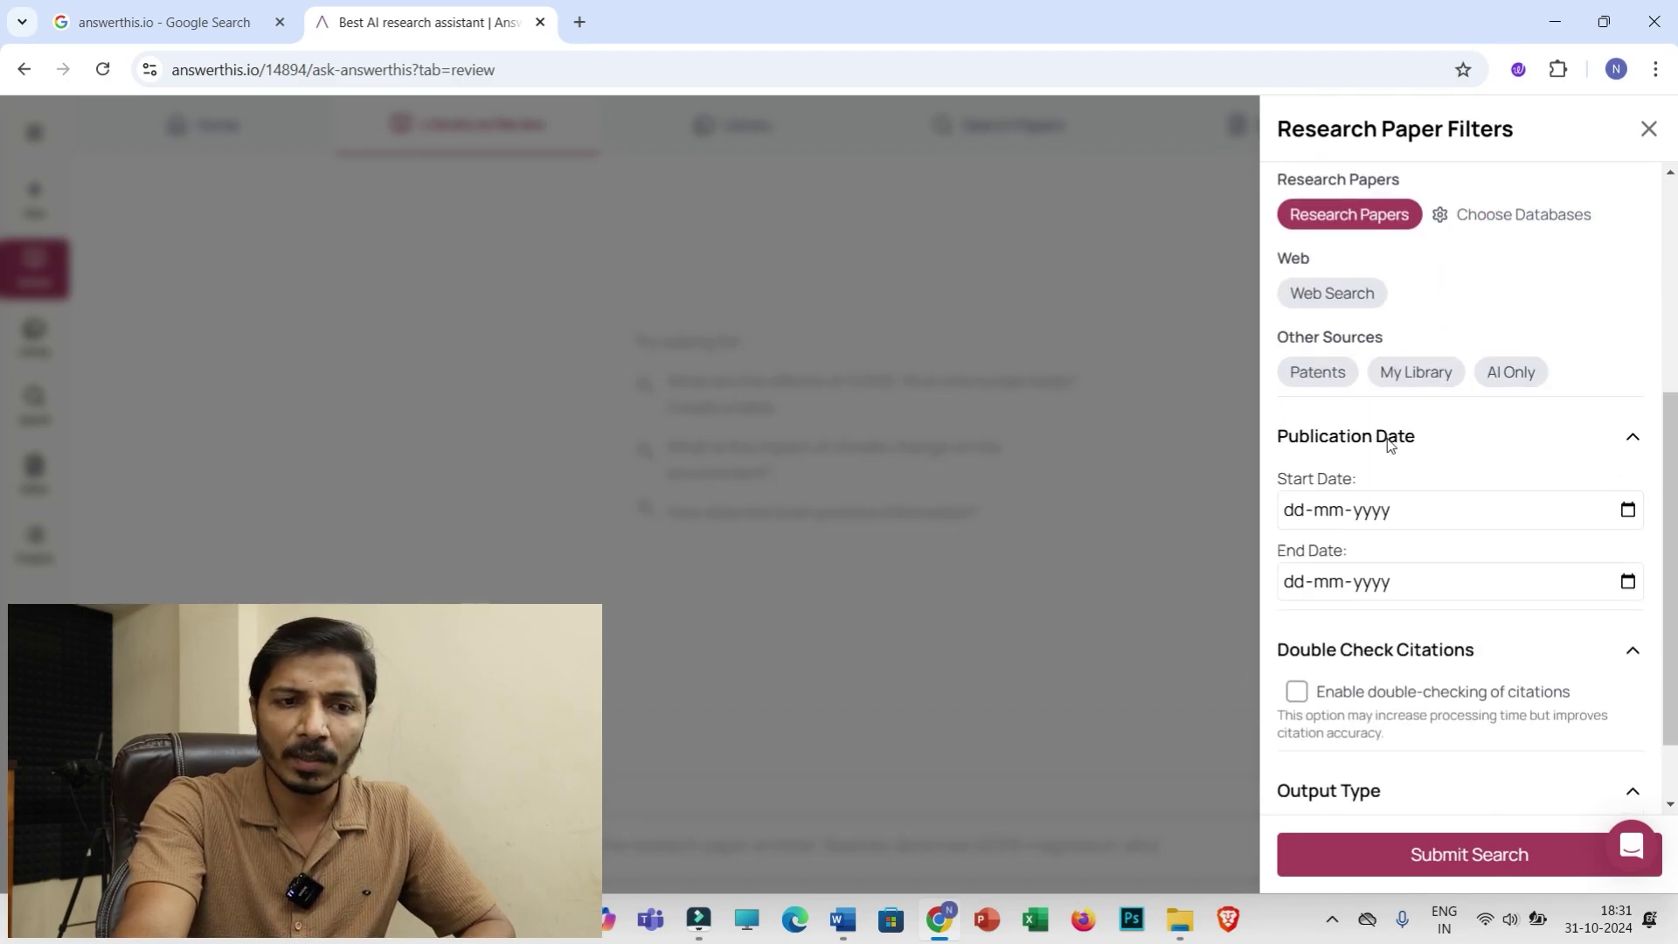
scroll(1395, 335, "up", 2)
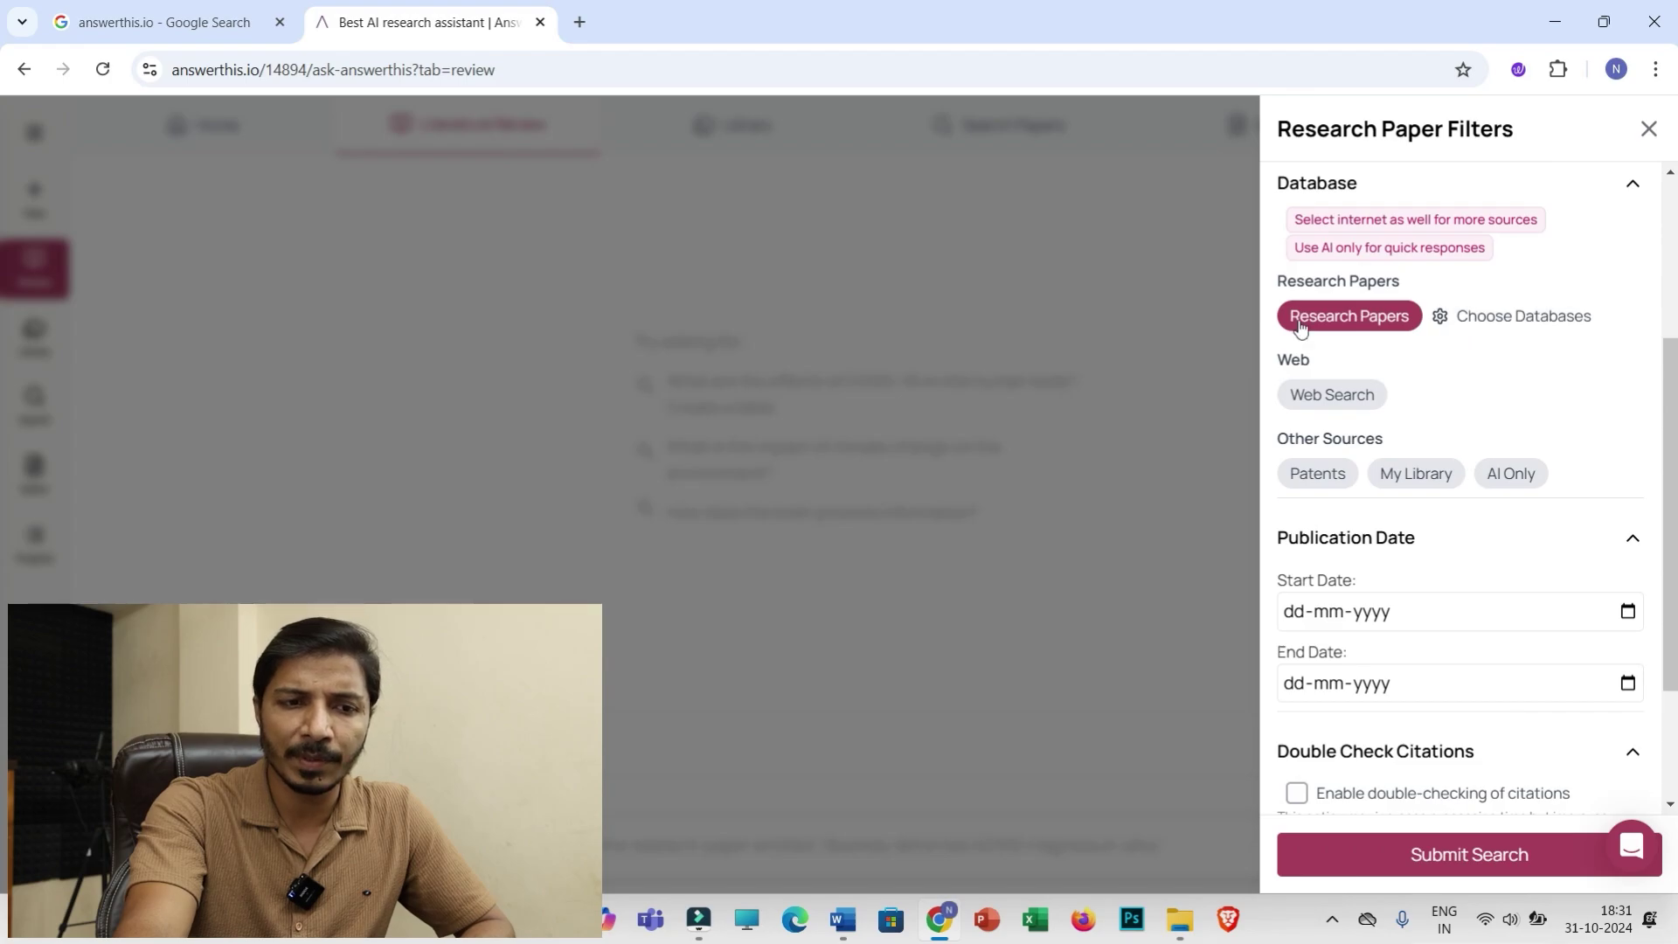
scroll(1438, 347, "down", 2)
scroll(1379, 372, "down", 1)
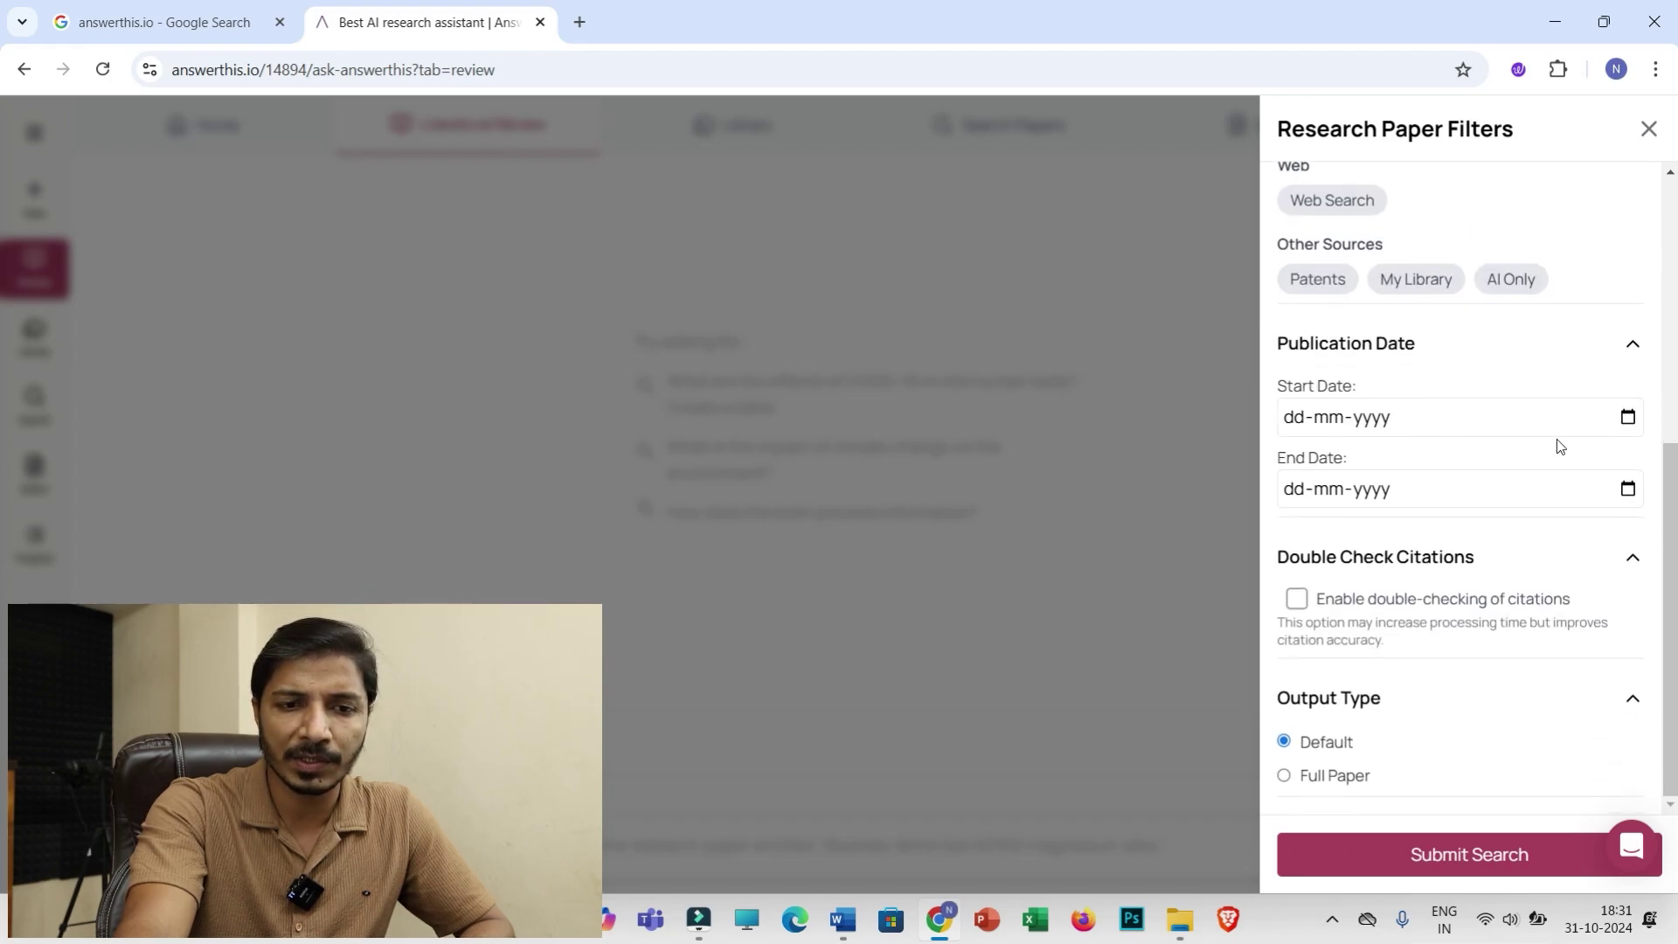
Step: Limit publication dates to 31-01-2002 through 31-10-2024 and submit the search
left_click(1626, 418)
left_click(1388, 463)
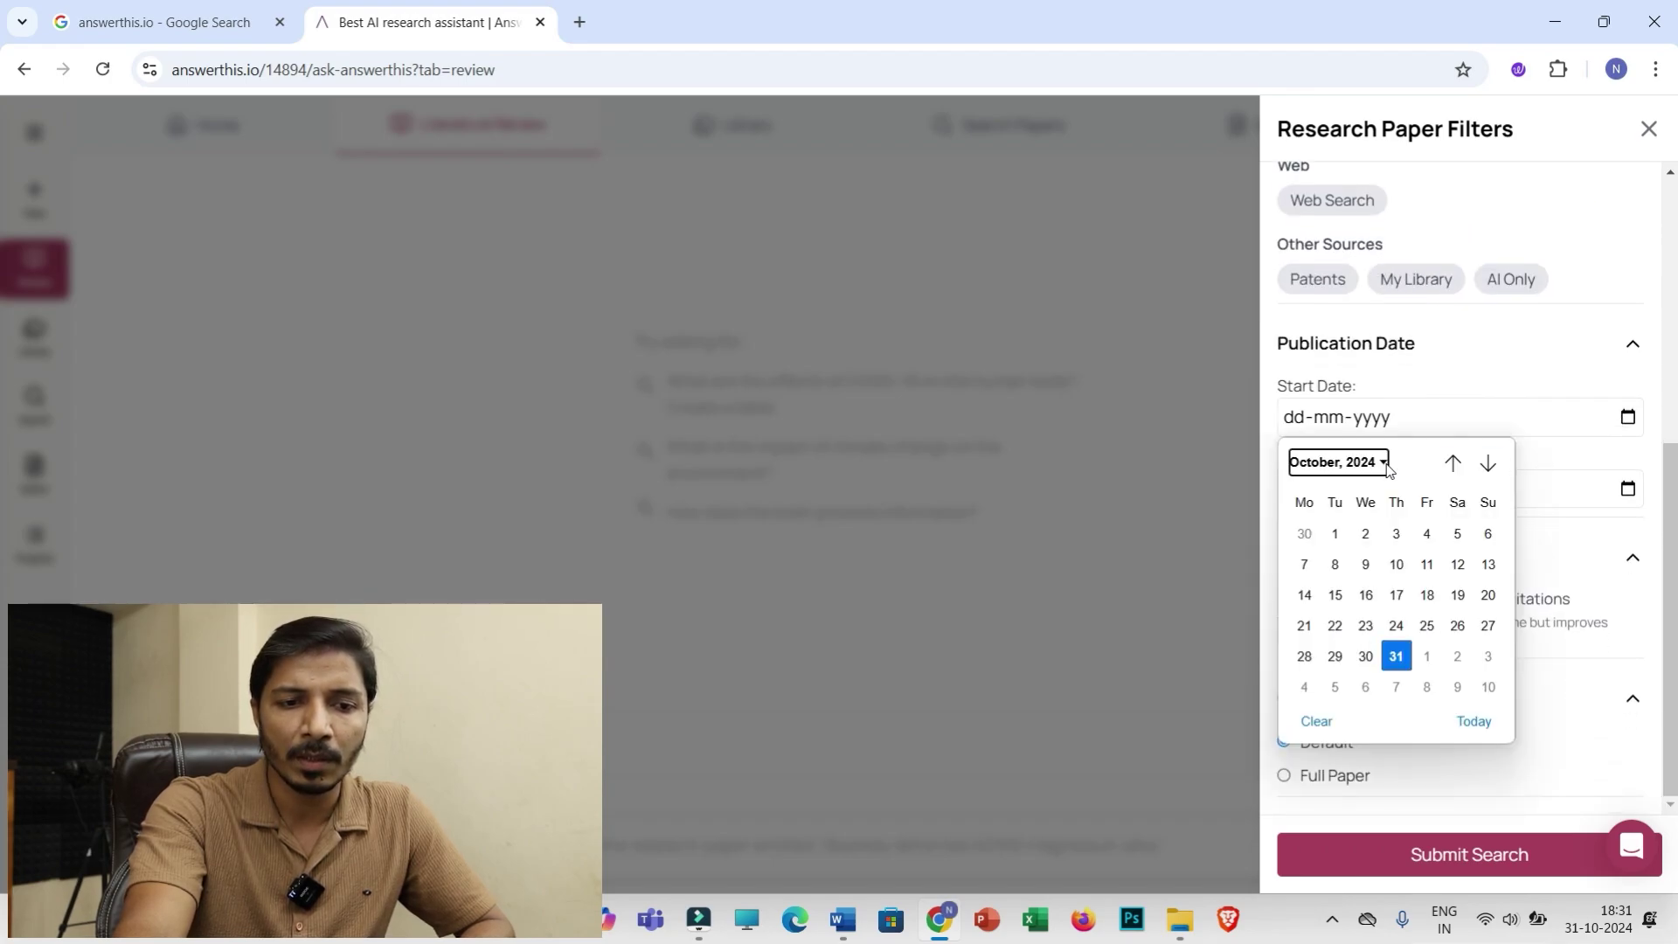
scroll(1371, 525, "up", 2)
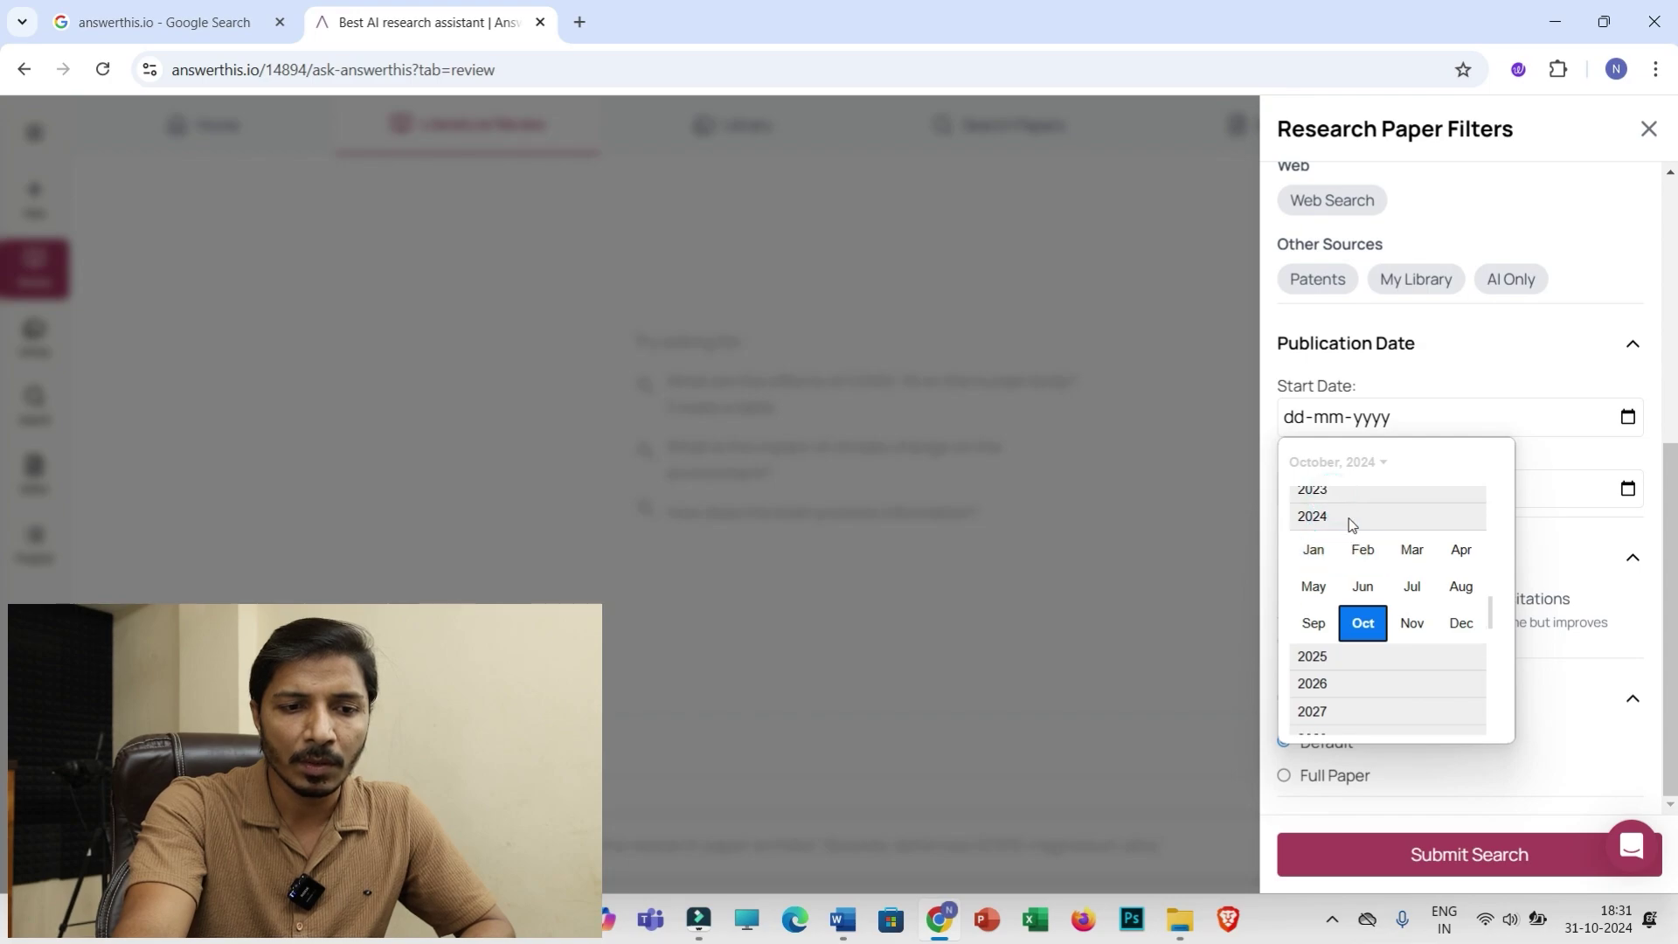
scroll(1370, 524, "up", 4)
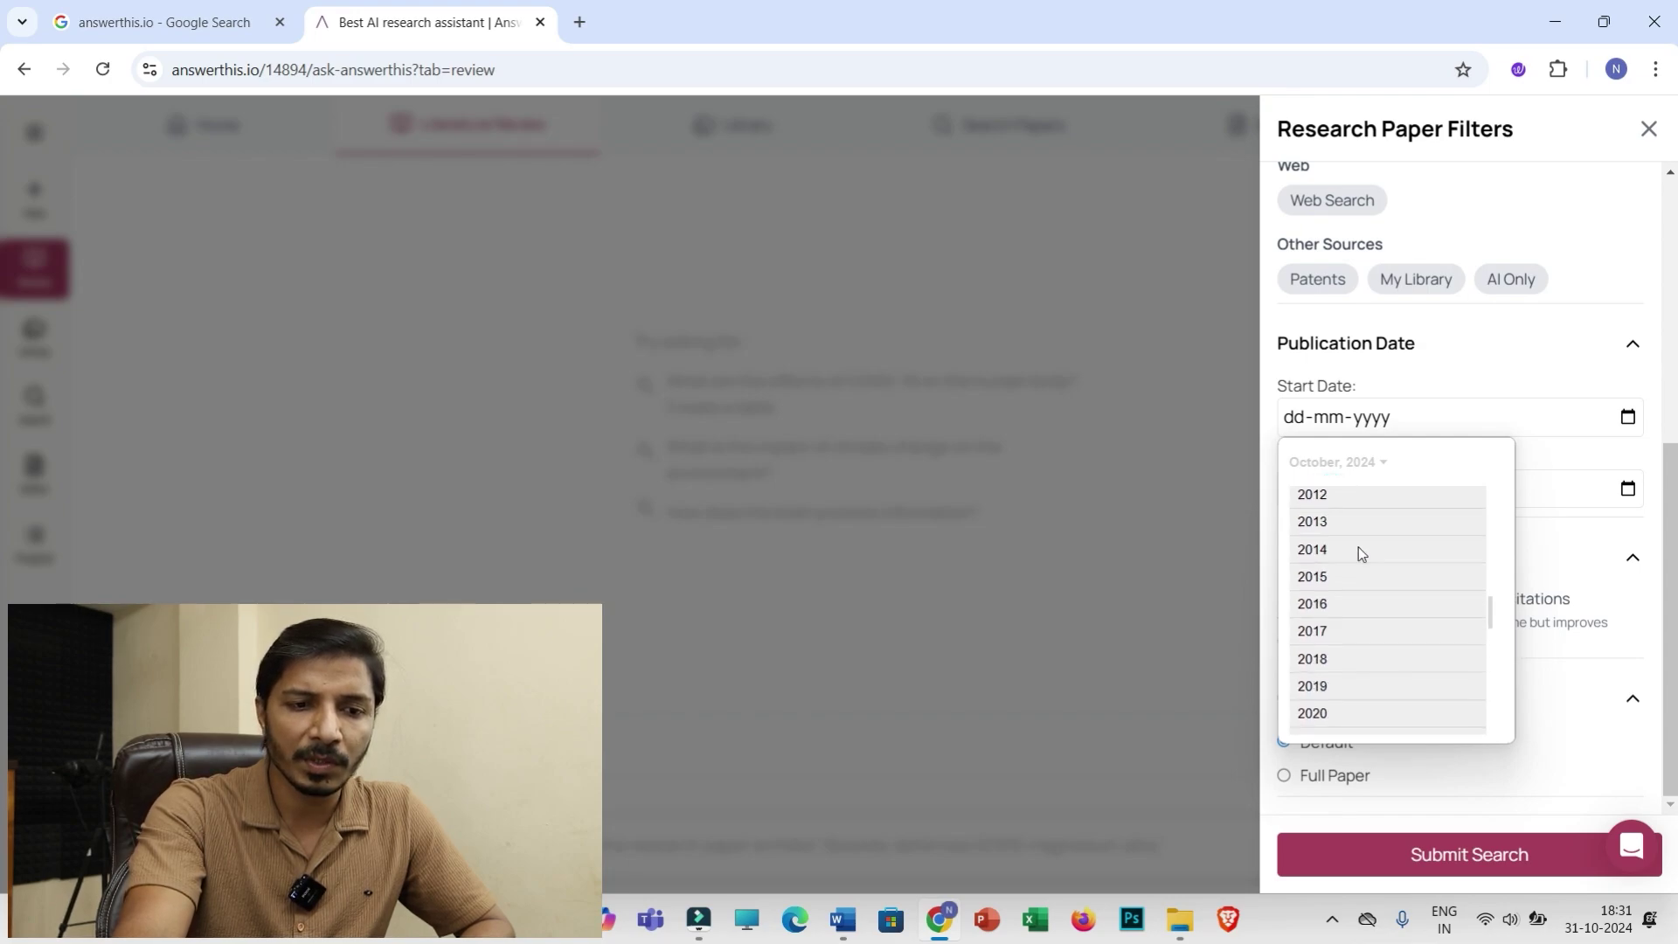
scroll(1377, 554, "up", 2)
left_click(1337, 501)
left_click(1311, 532)
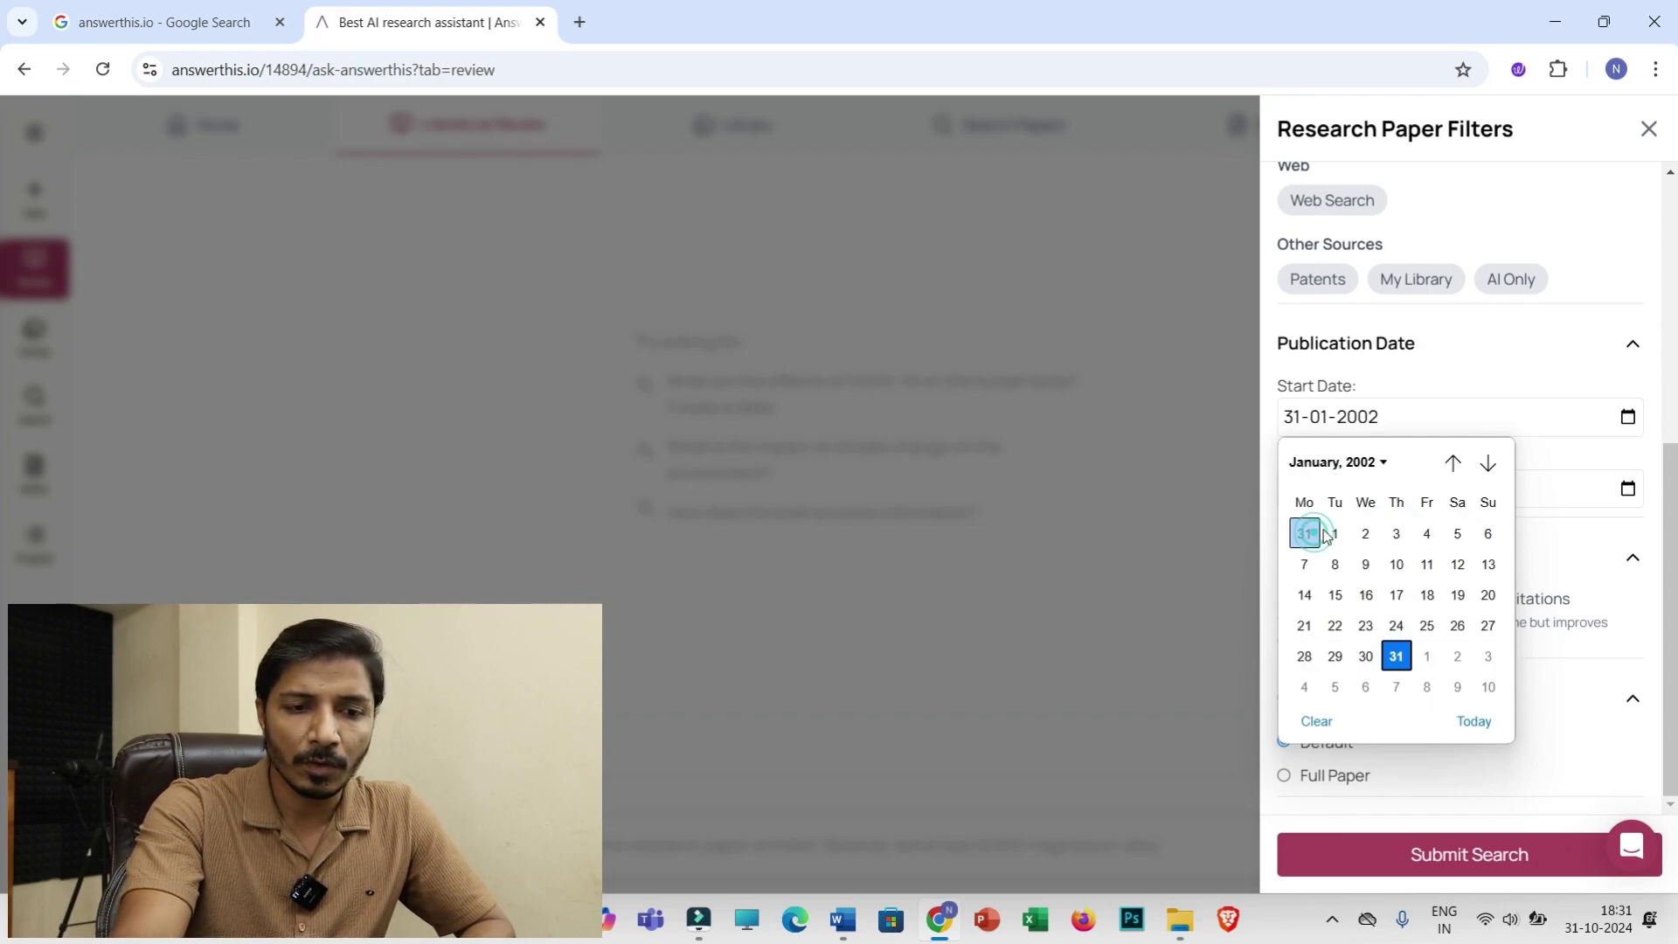
left_click(1627, 493)
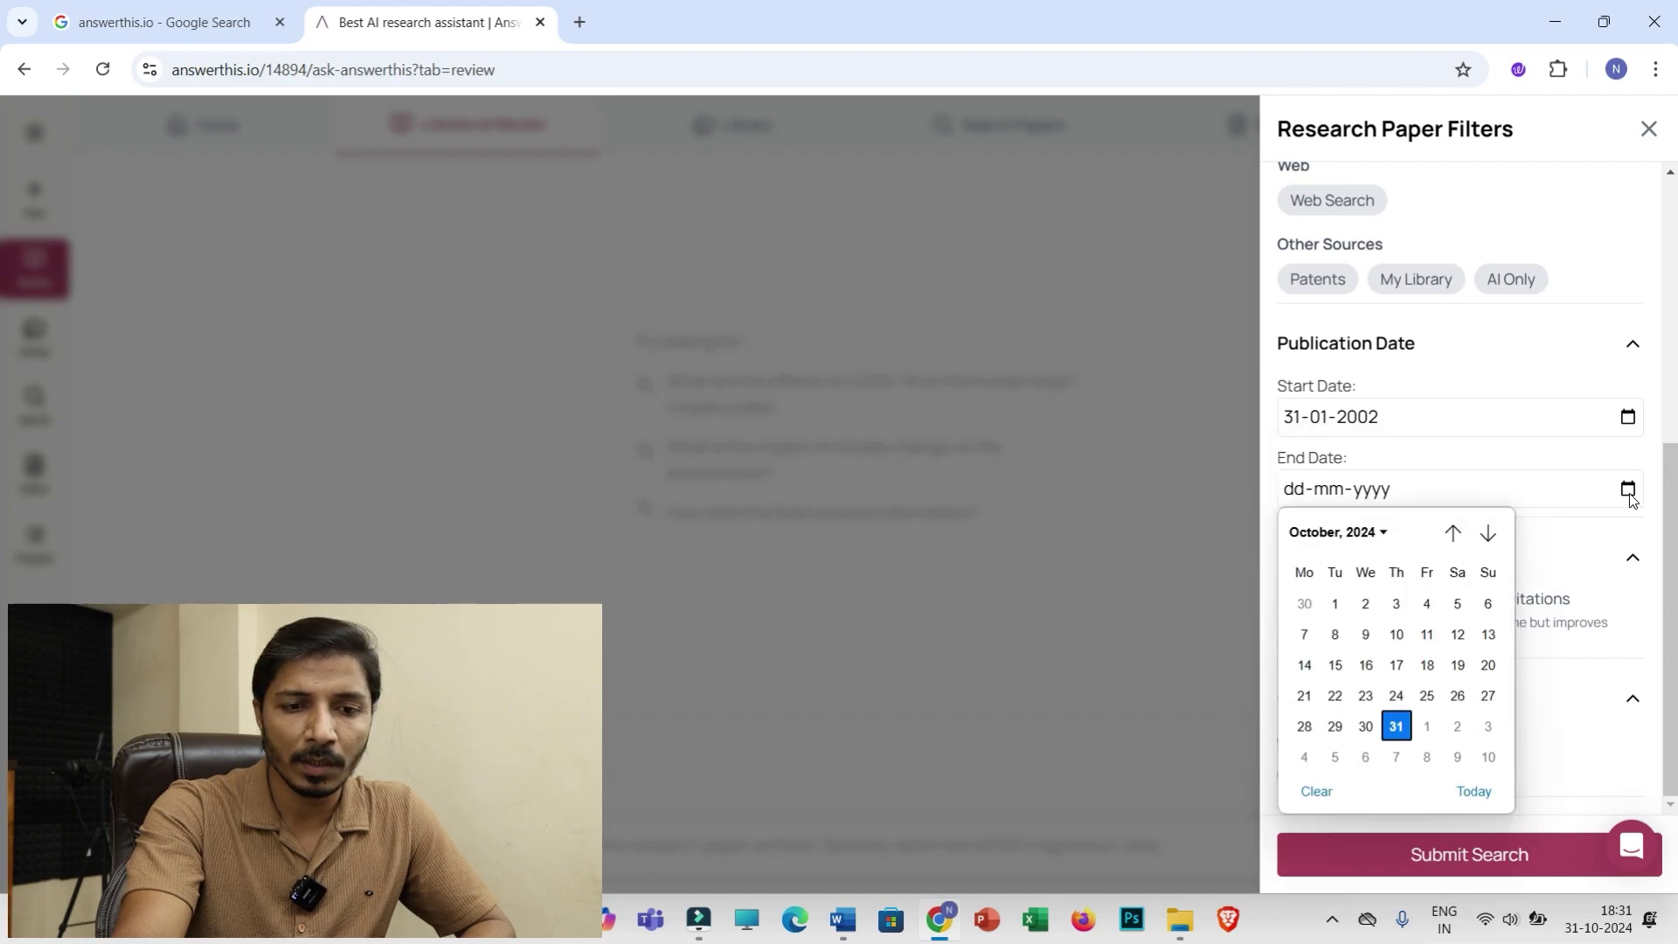
left_click(1396, 726)
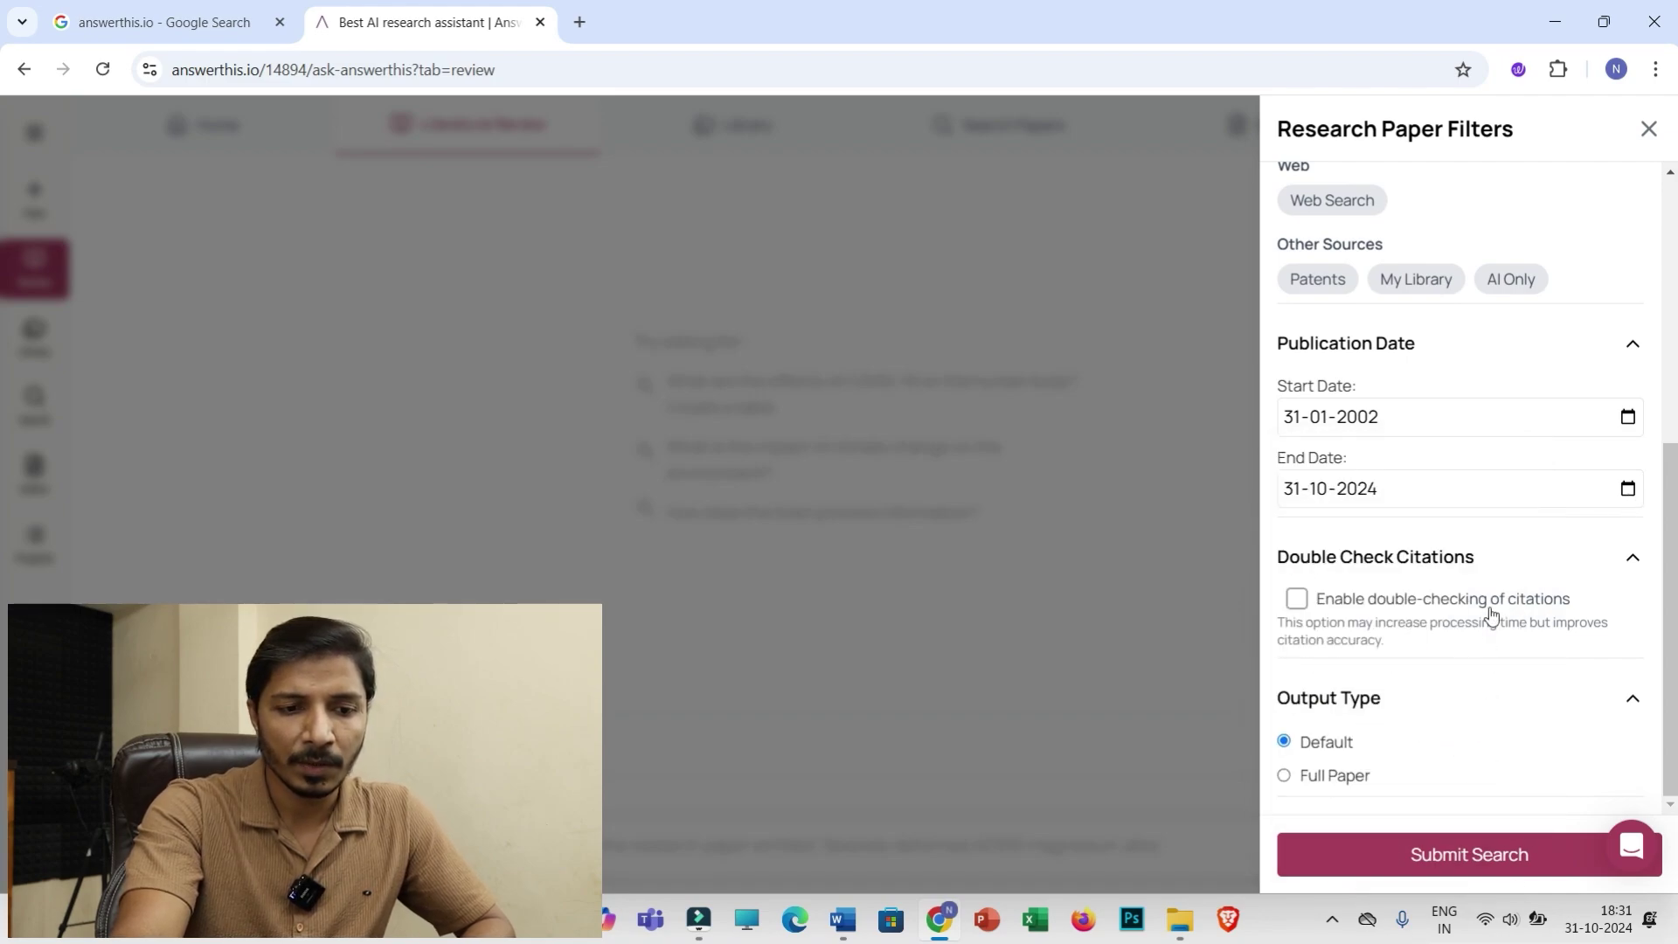
left_click(1457, 855)
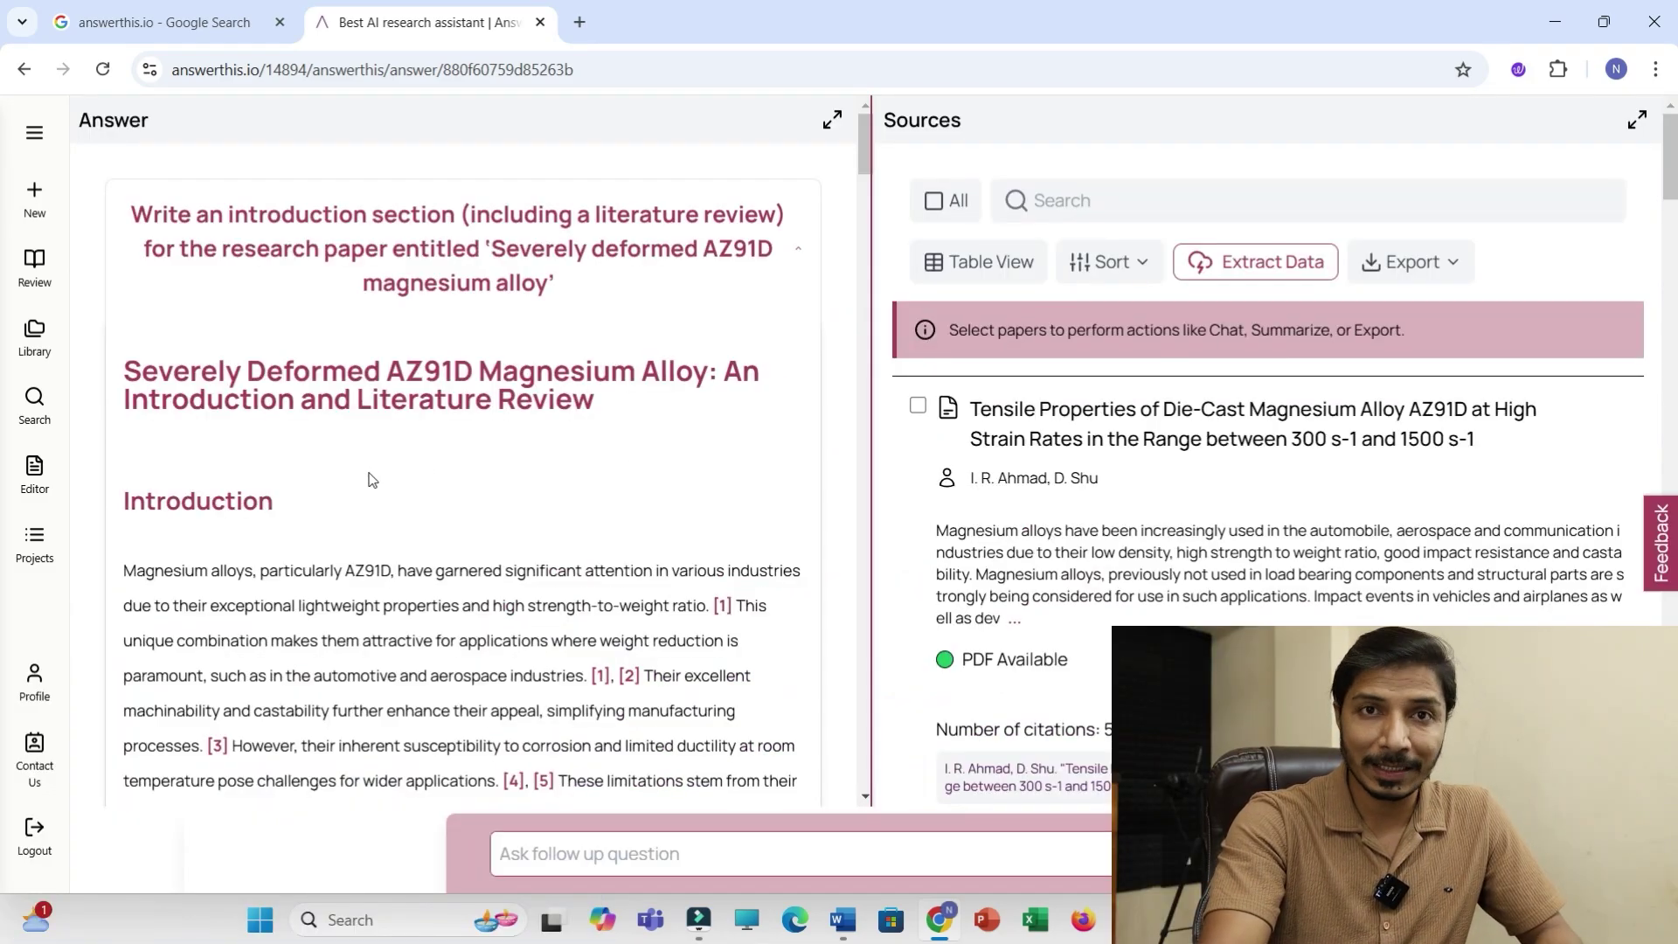
scroll(1154, 433, "down", 6)
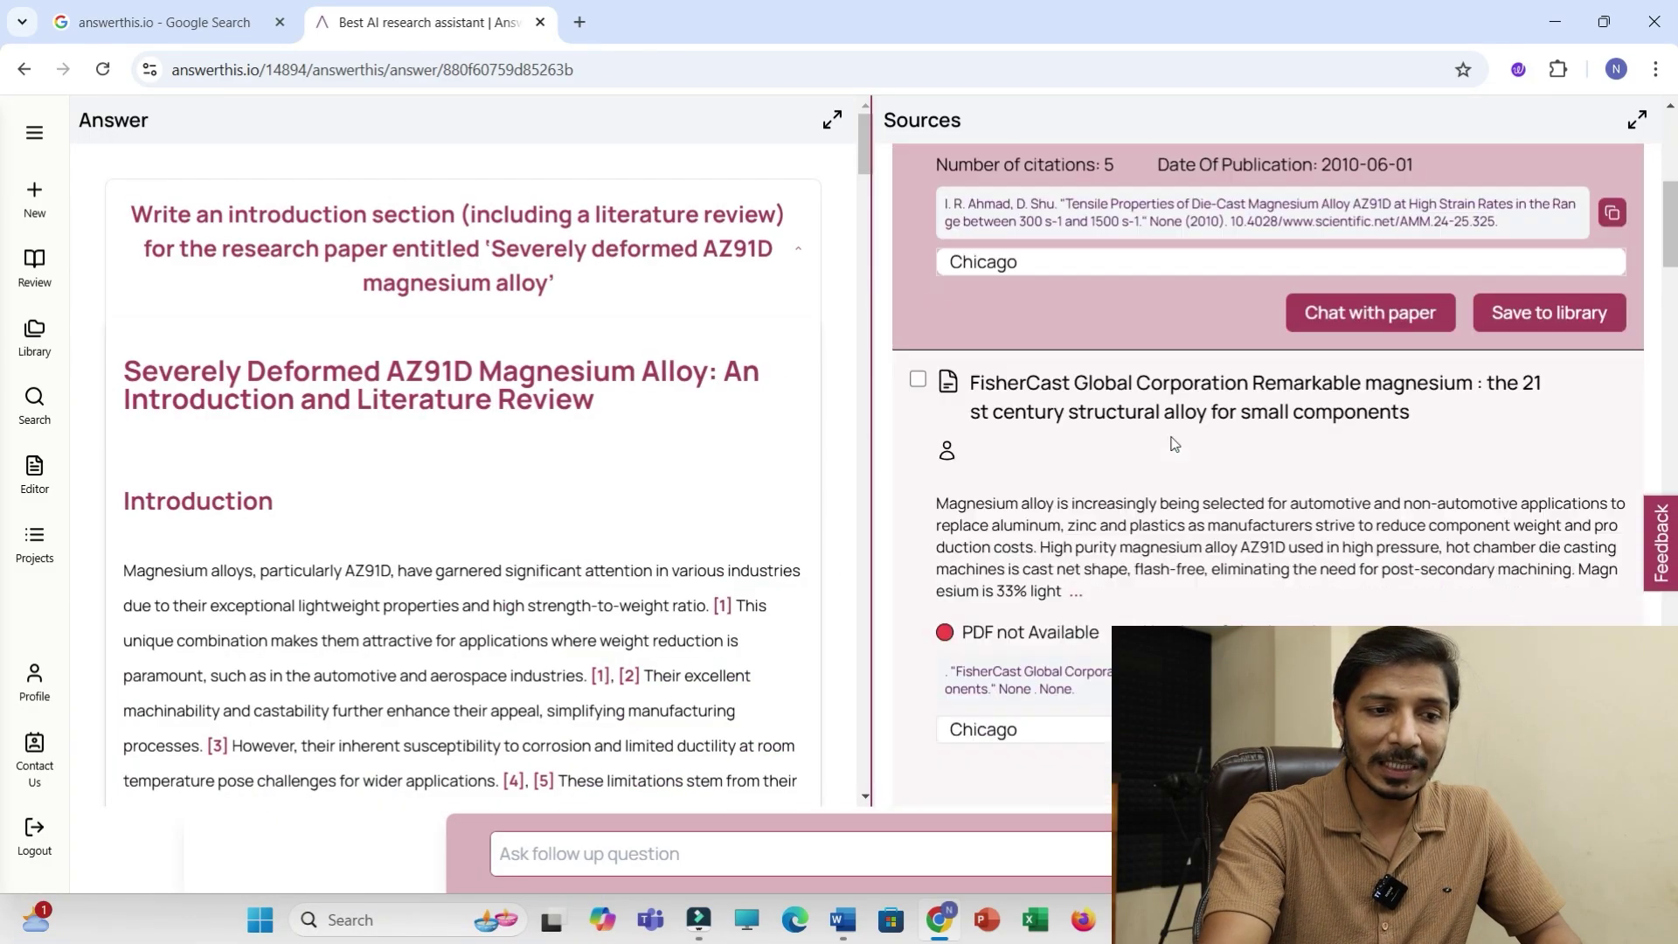
scroll(1174, 444, "down", 5)
scroll(962, 499, "up", 10)
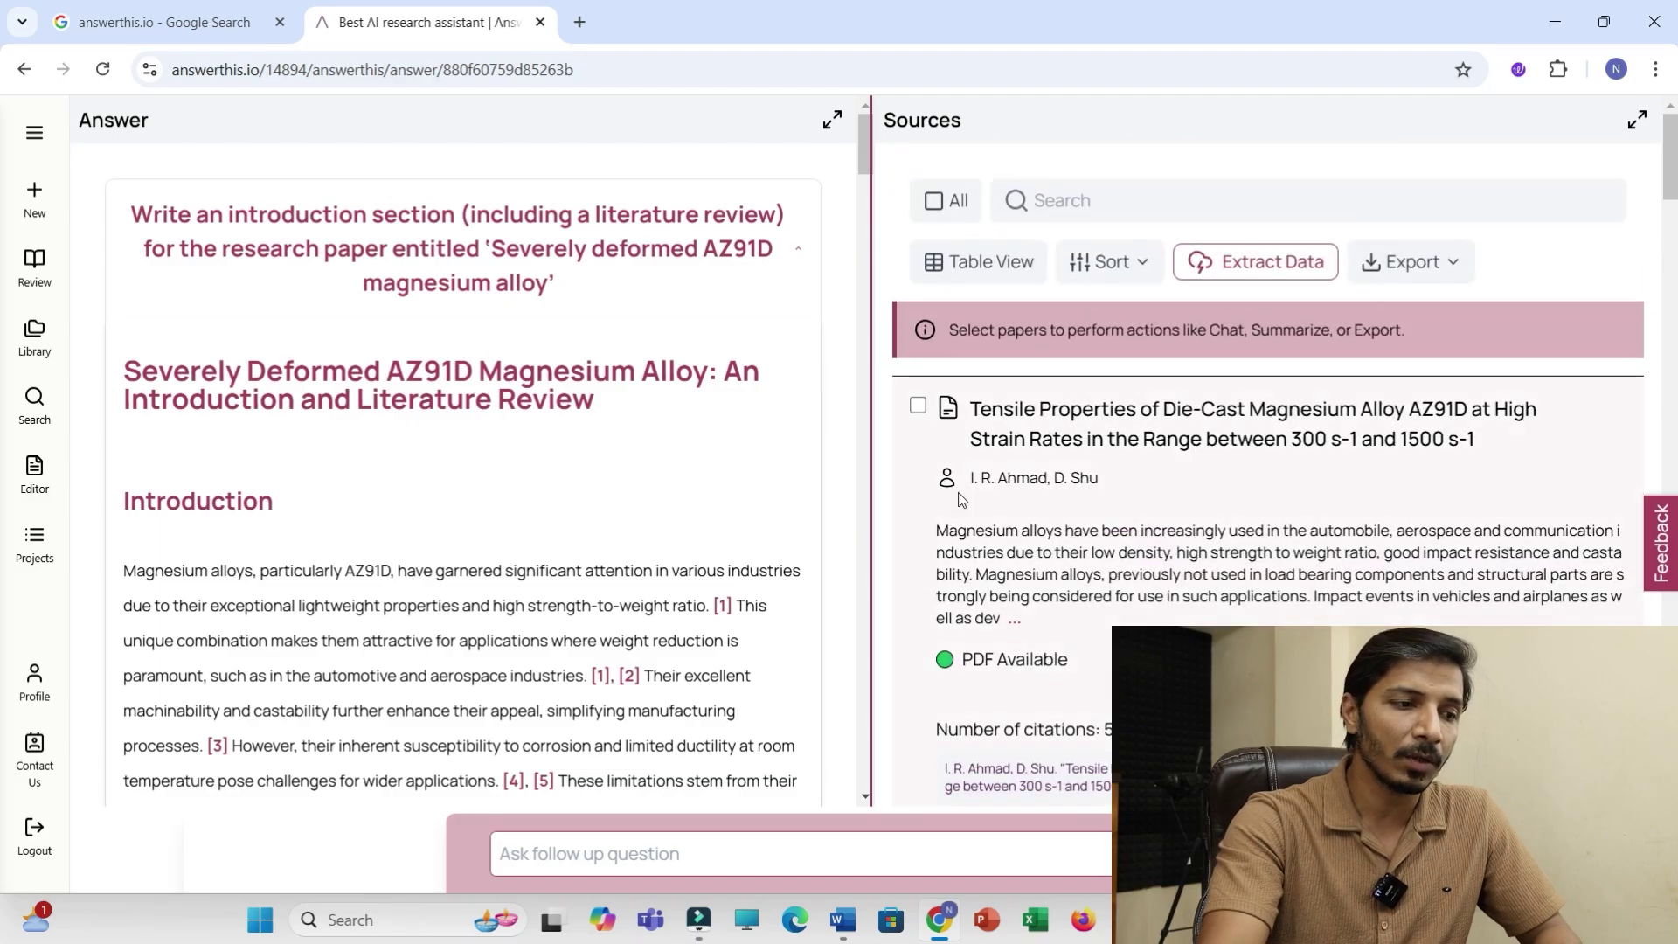
scroll(440, 518, "down", 2)
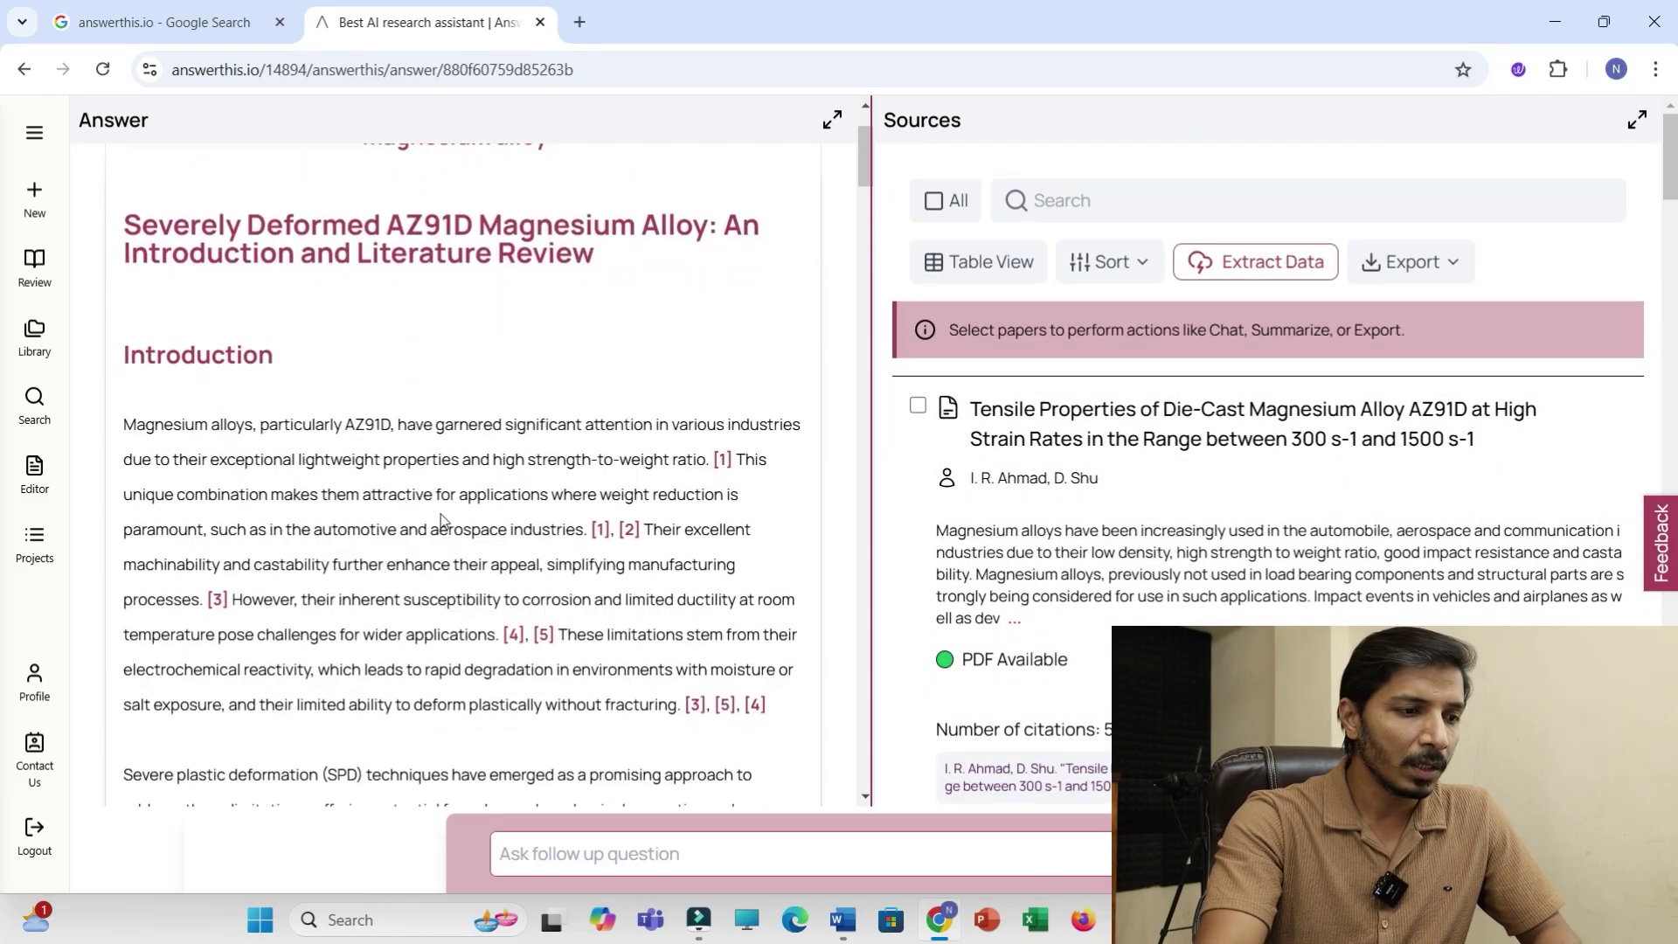
scroll(441, 514, "down", 2)
scroll(154, 301, "down", 2)
scroll(154, 301, "up", 2)
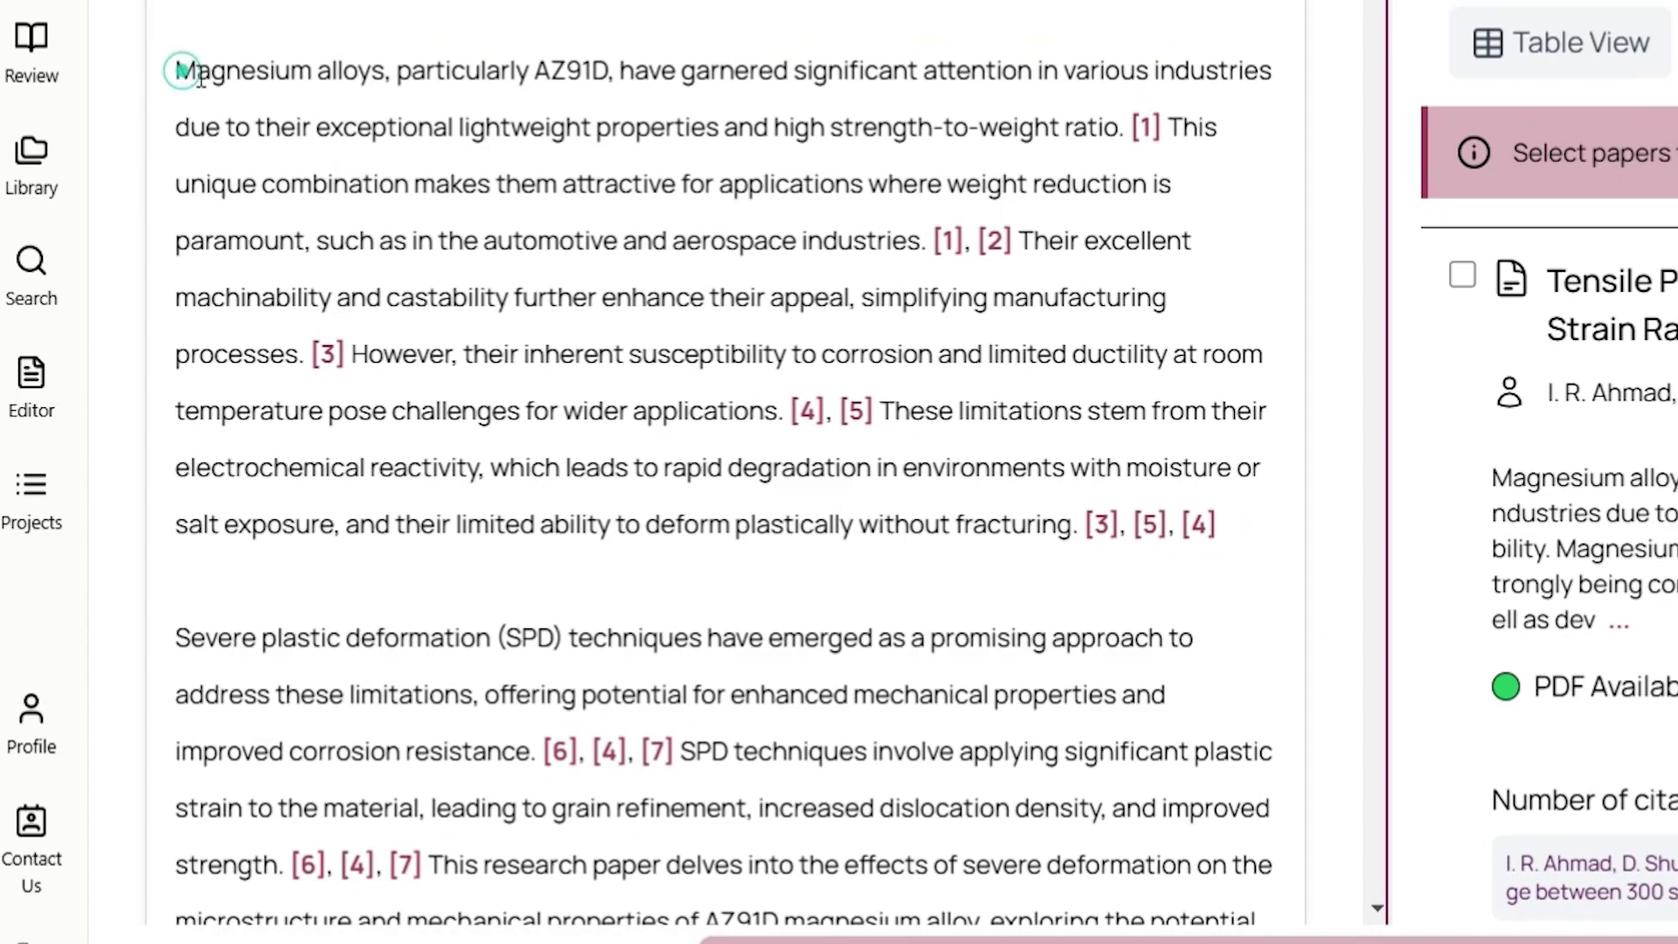
left_click_drag(180, 68, 1046, 797)
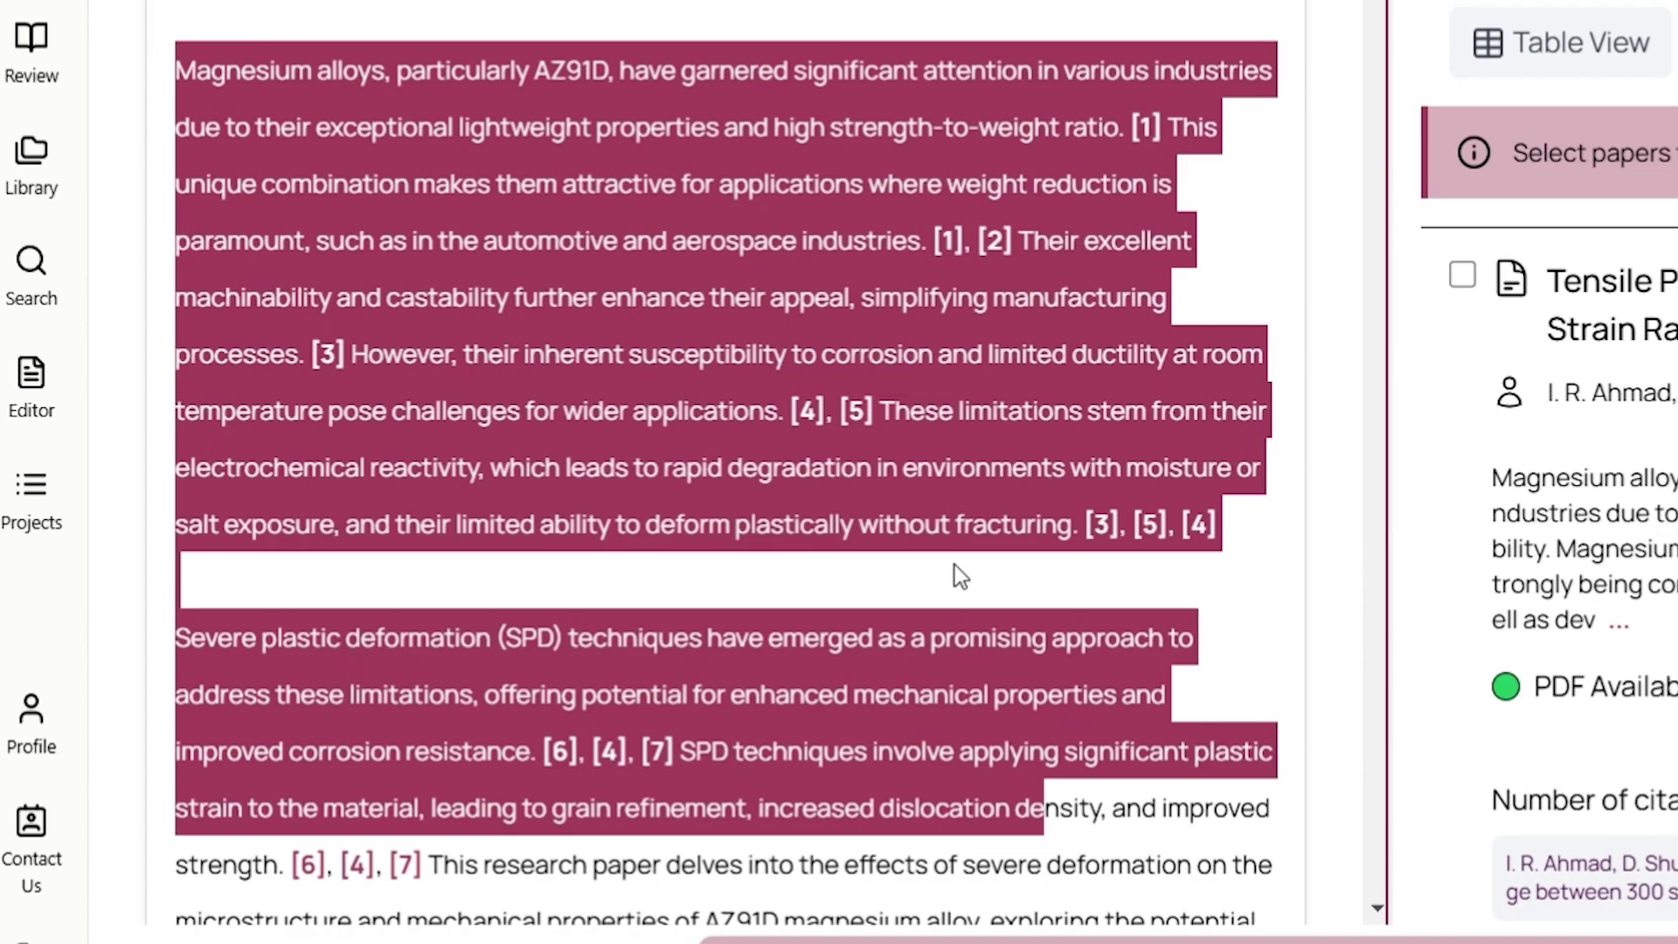
left_click(883, 476)
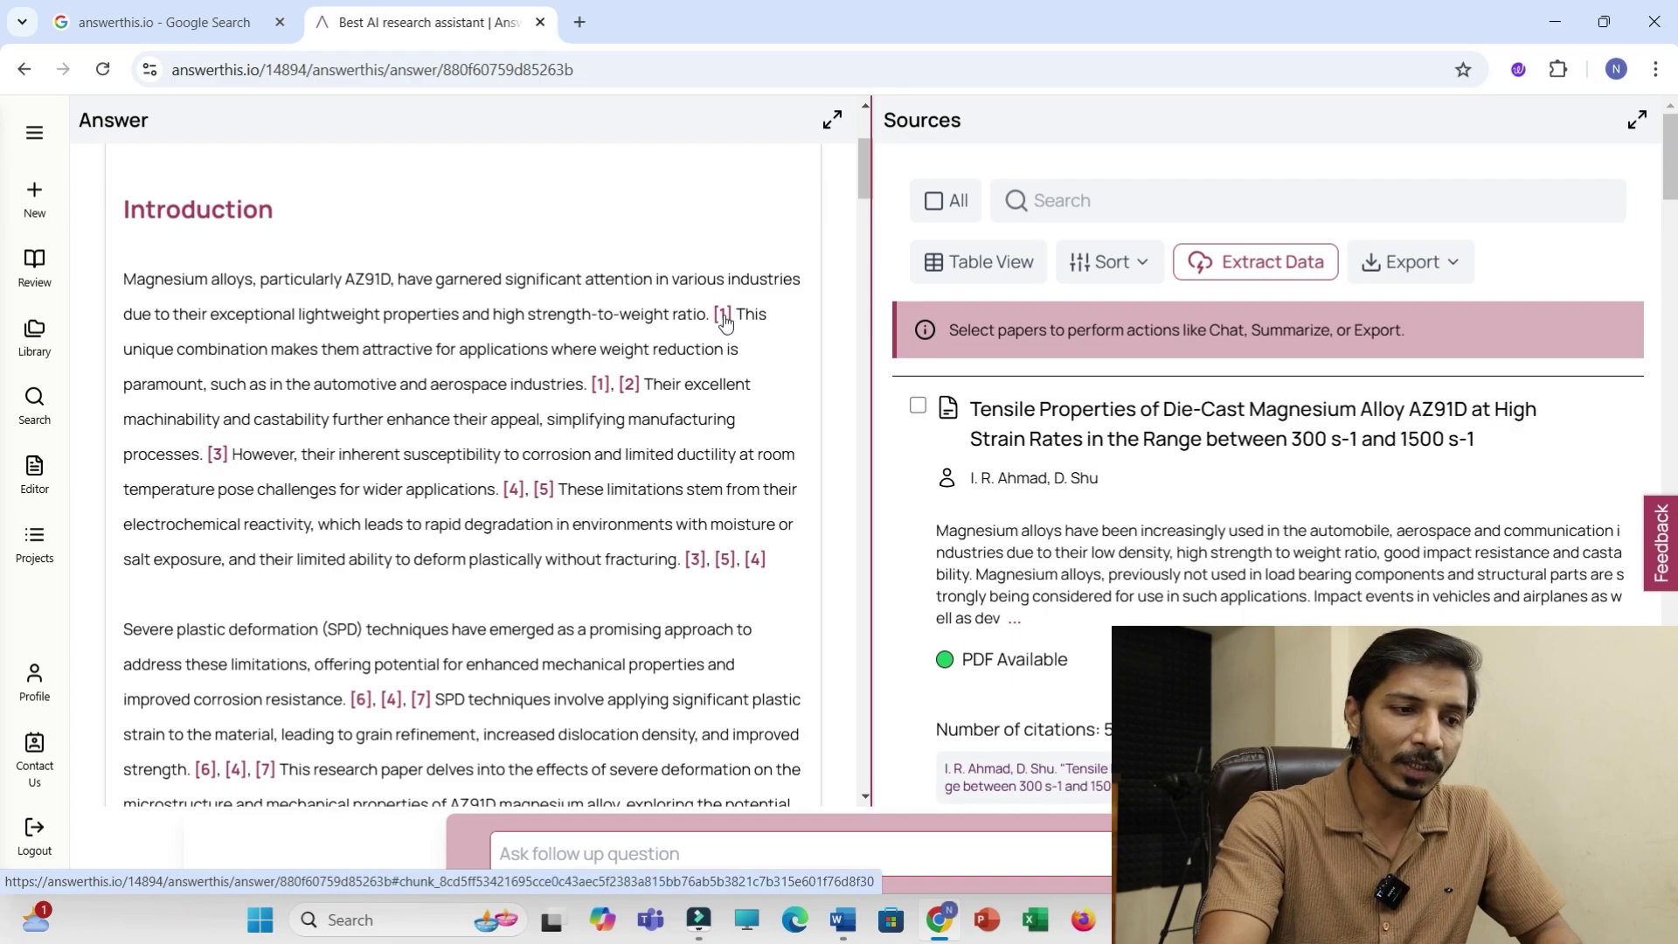
Step: Show citation [1]'s die-cast AZ91D tensile study in Sources and scroll down to the reference list
left_click(723, 315)
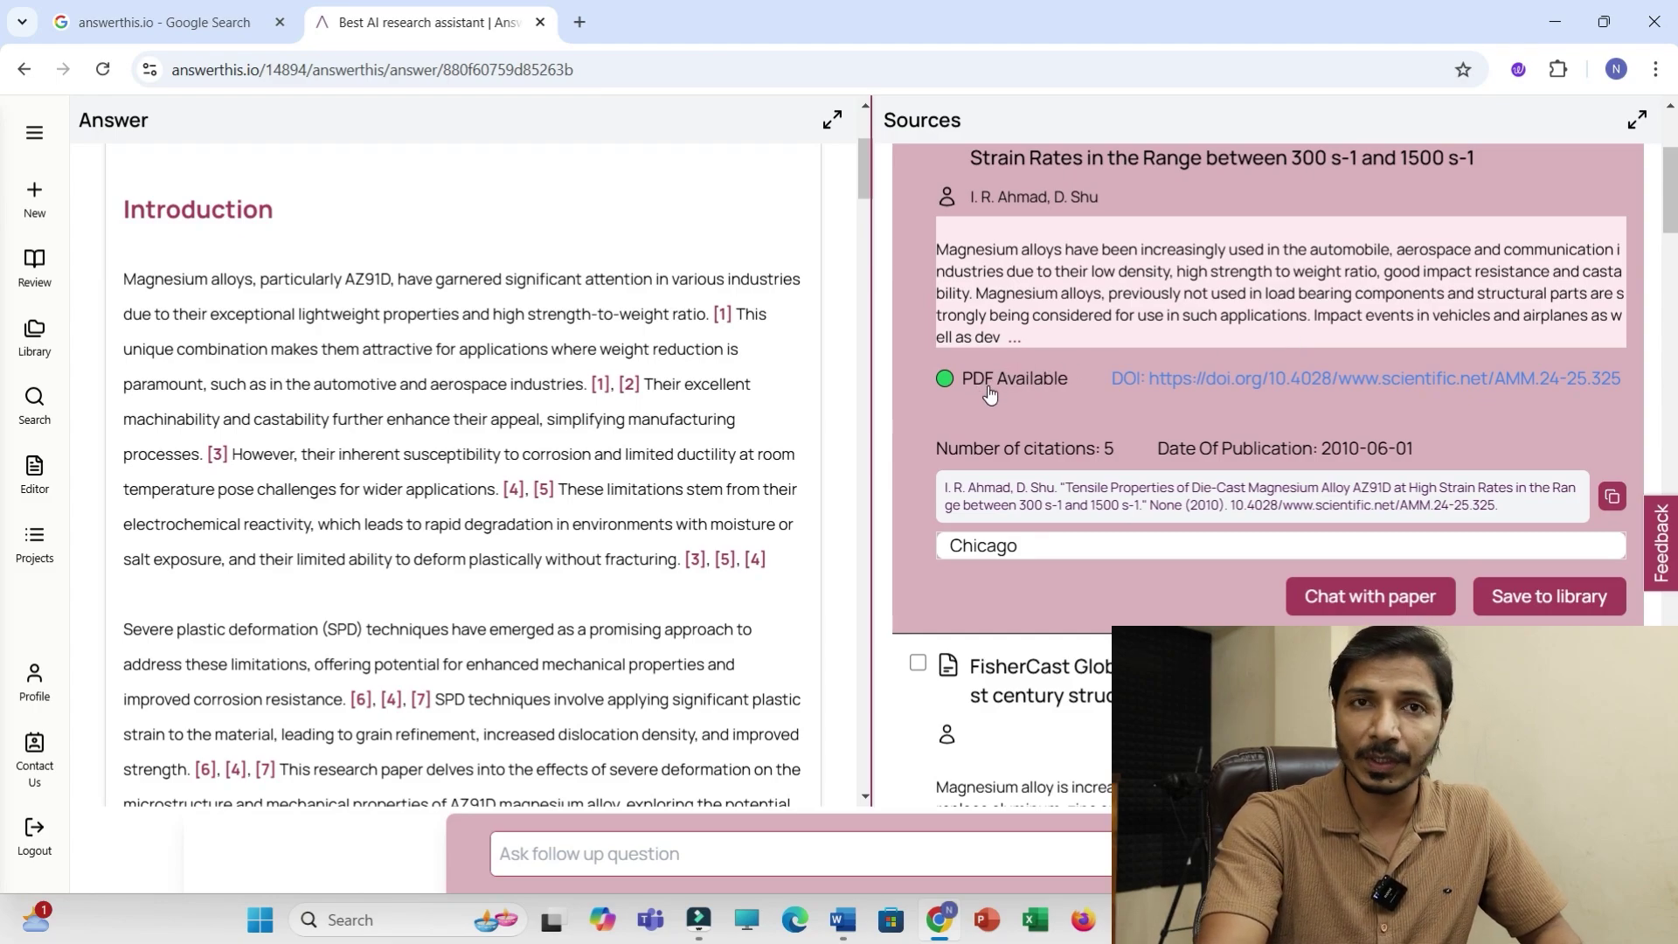
scroll(990, 396, "up", 3)
left_click_drag(864, 190, 863, 707)
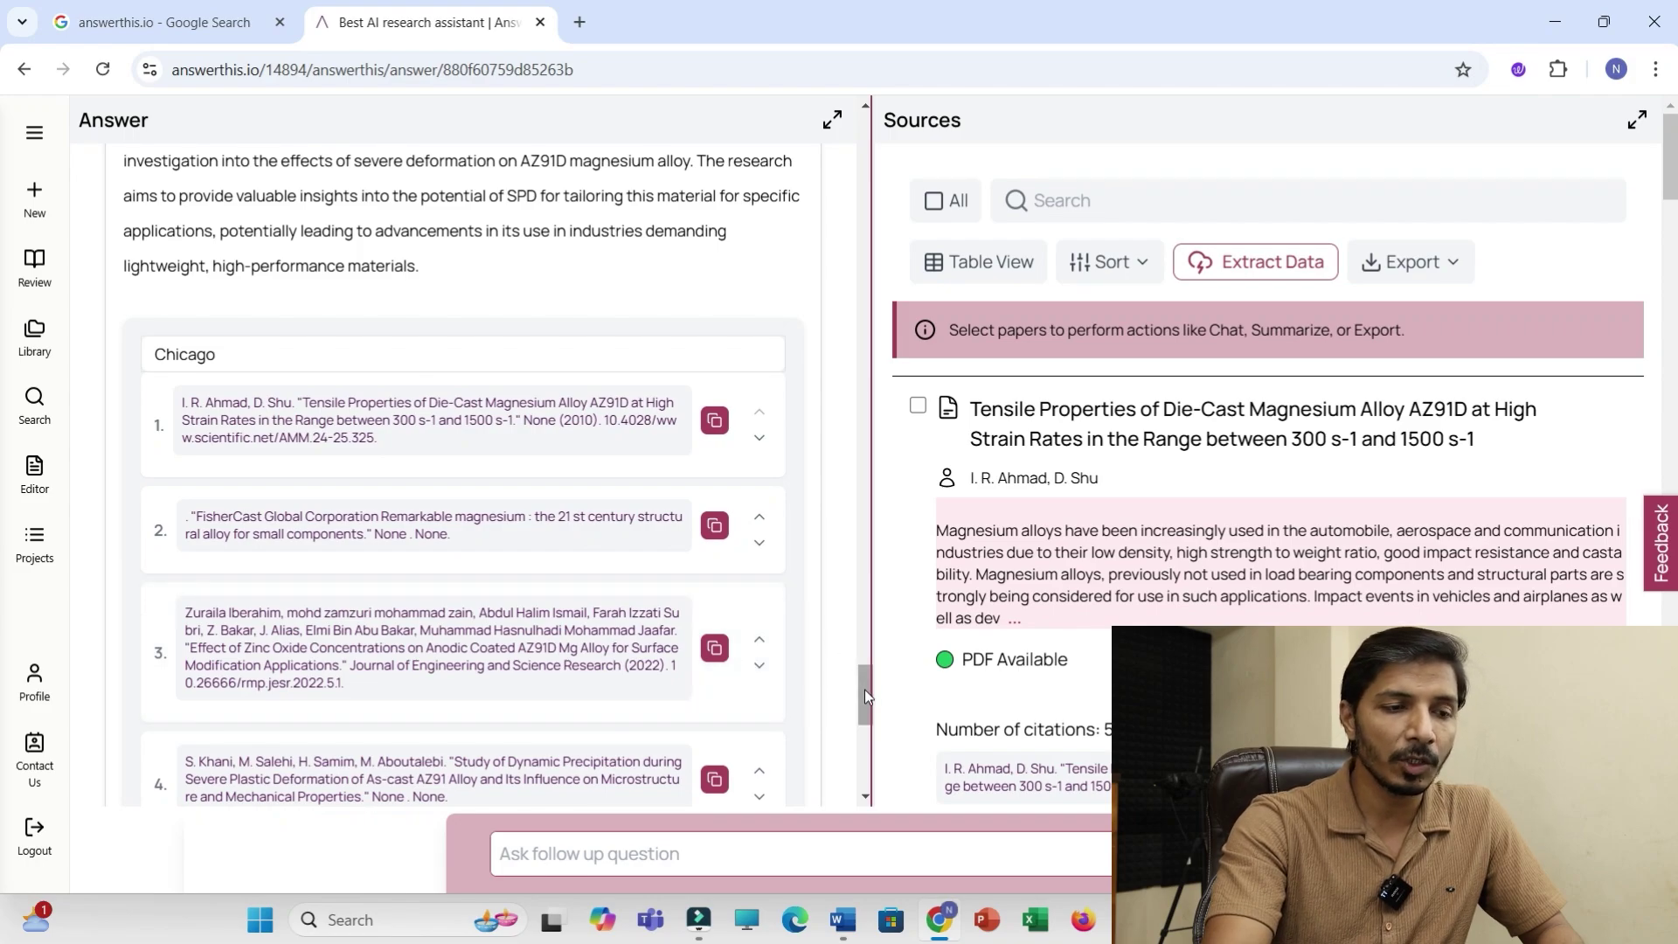
Step: Return to the top of the AZ91D answer and highlight the Introduction heading with its first sentences
left_click_drag(865, 692, 894, 296)
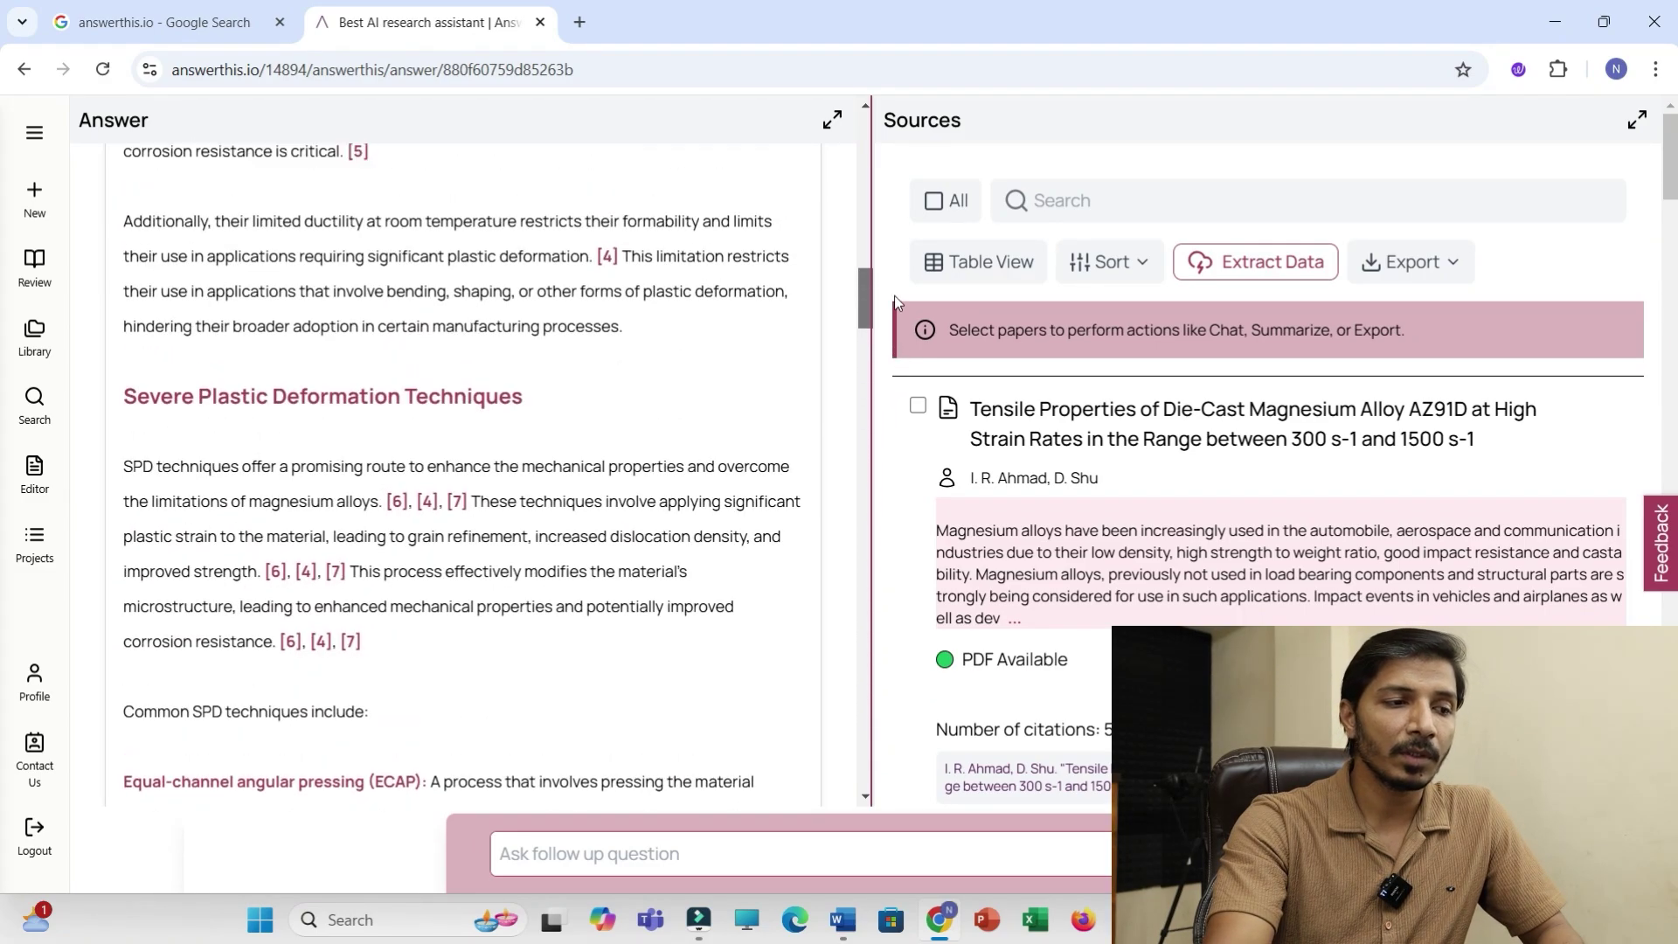
scroll(696, 385, "up", 3)
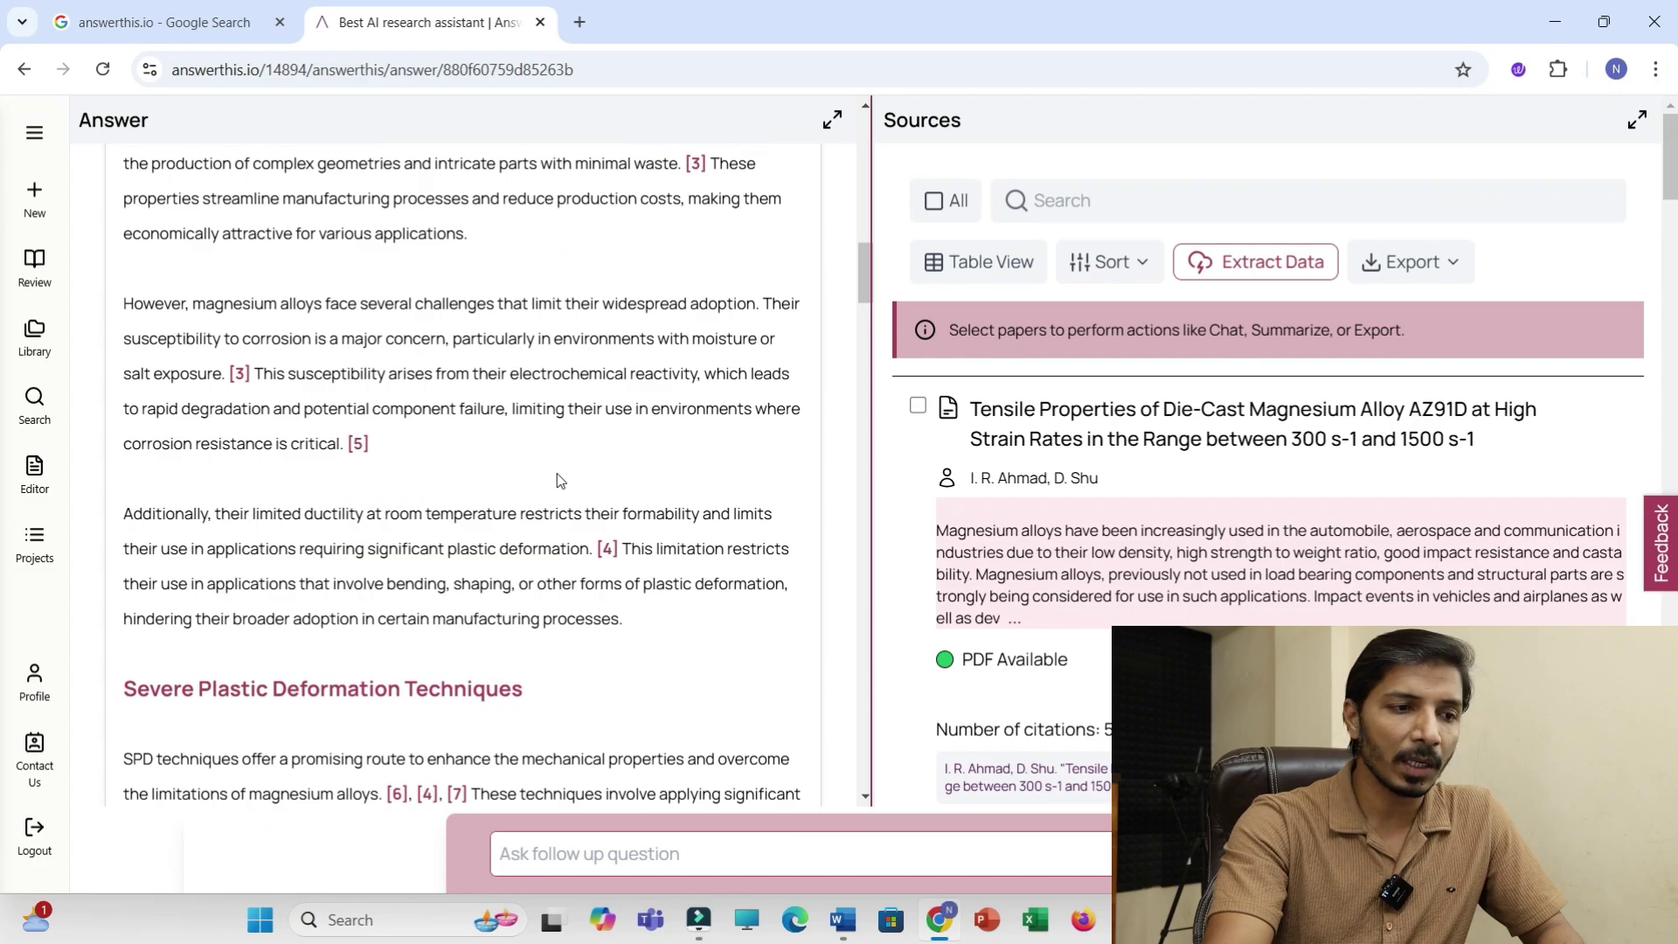
scroll(556, 480, "up", 3)
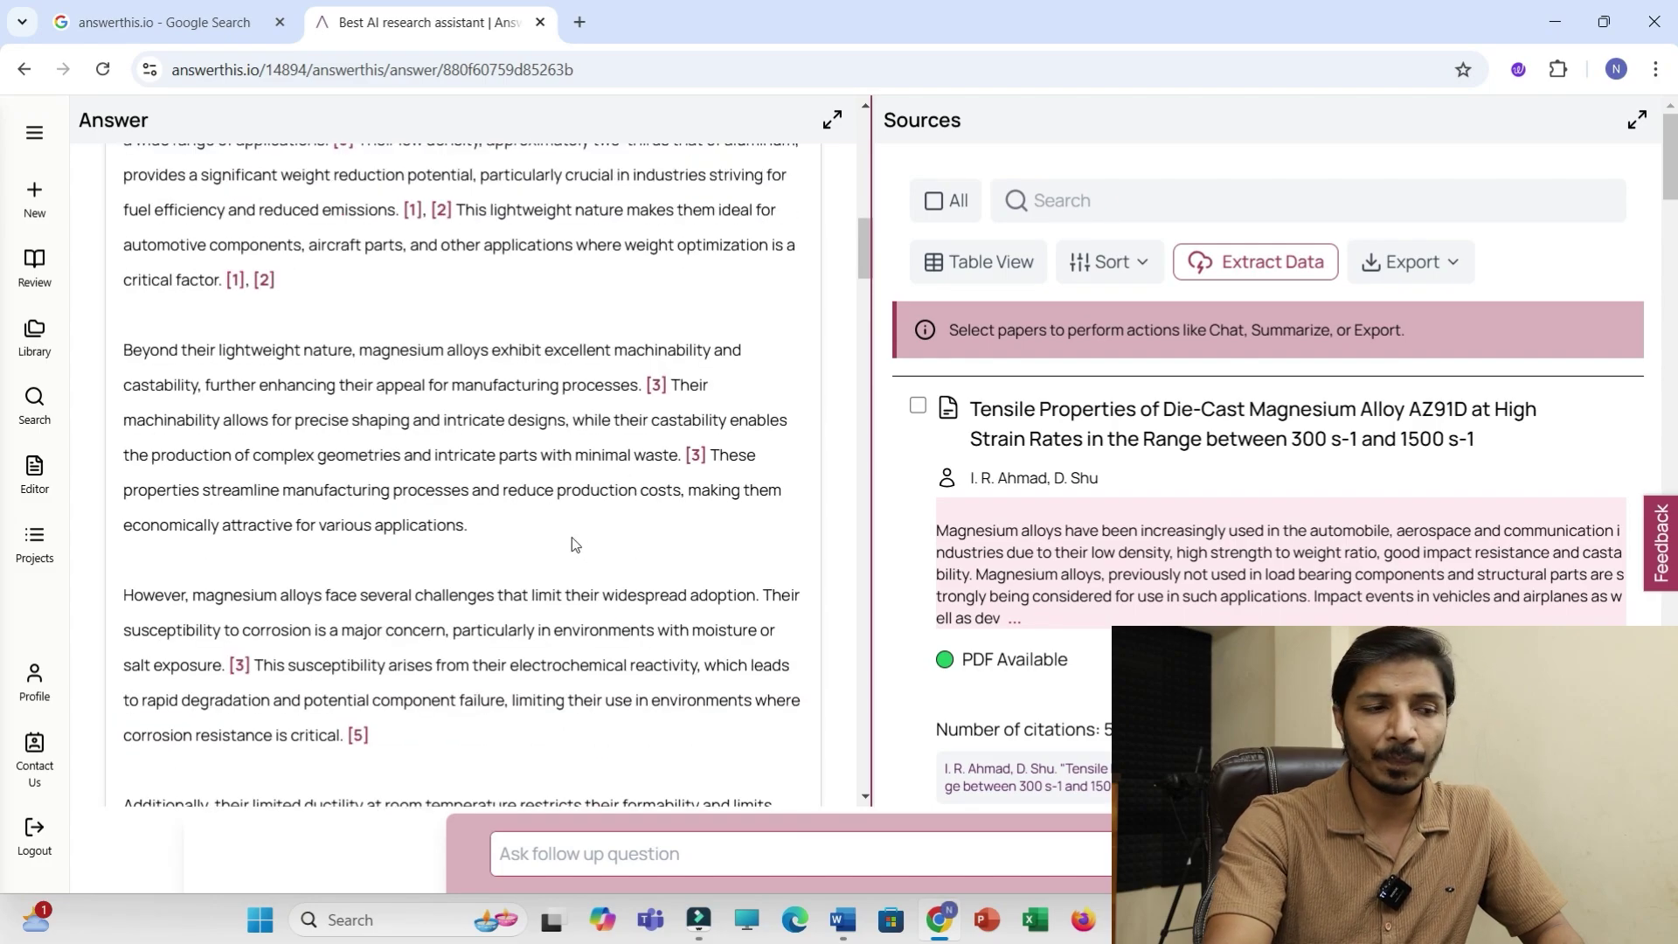
scroll(564, 570, "up", 4)
scroll(549, 586, "up", 2)
scroll(551, 641, "up", 3)
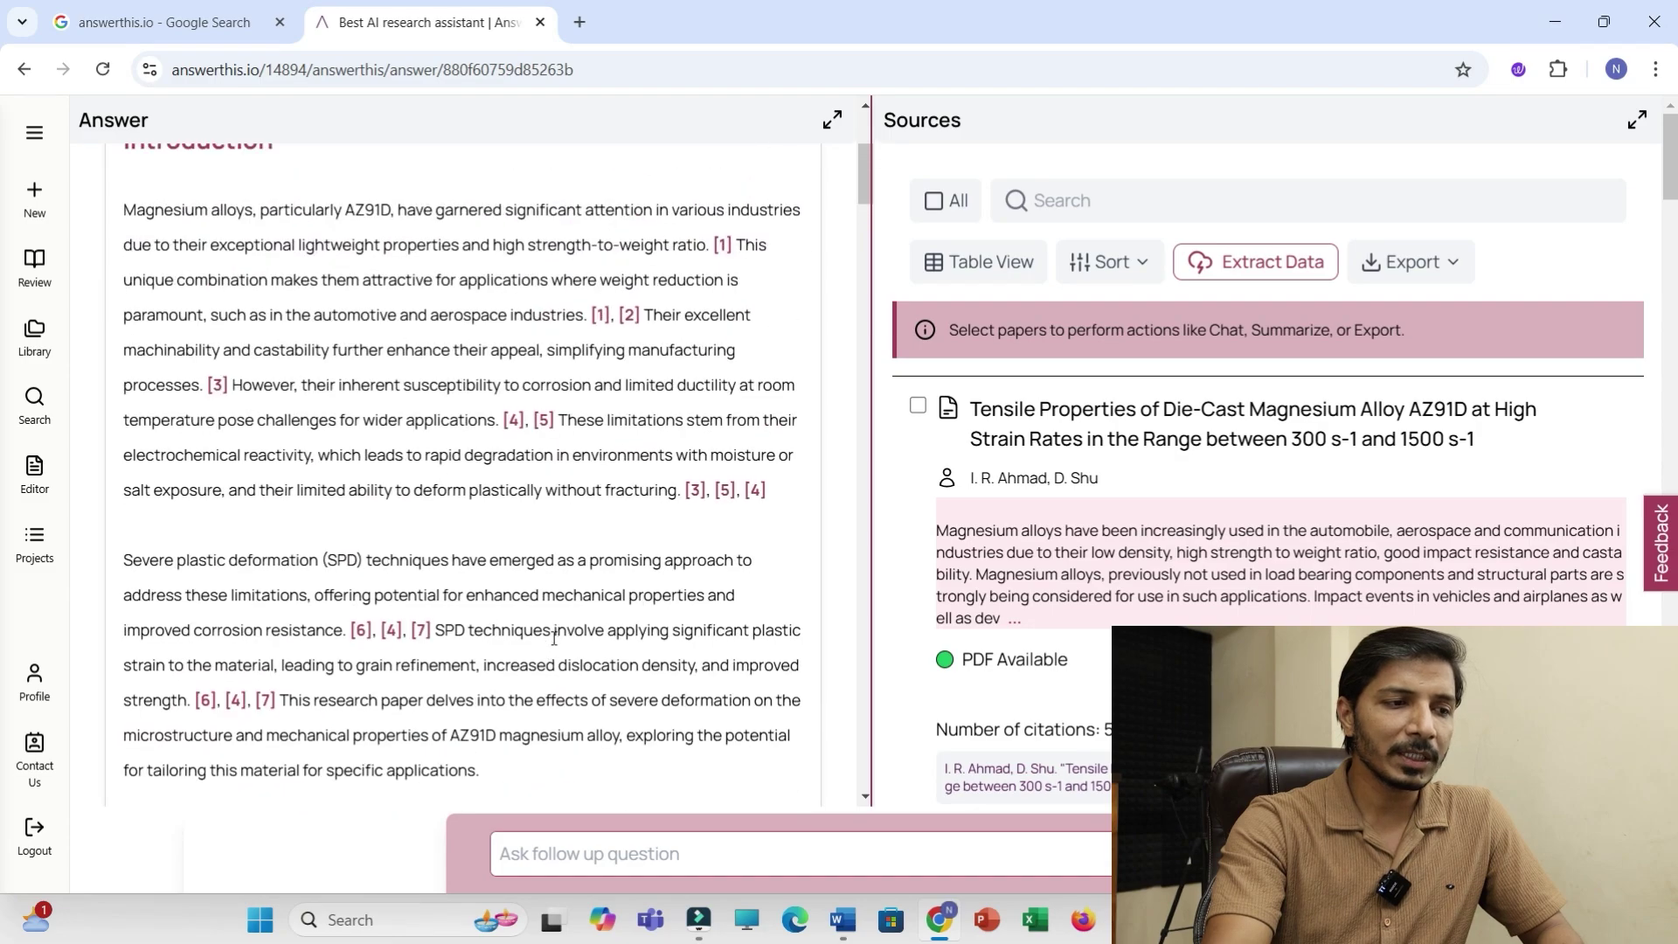
scroll(437, 499, "up", 4)
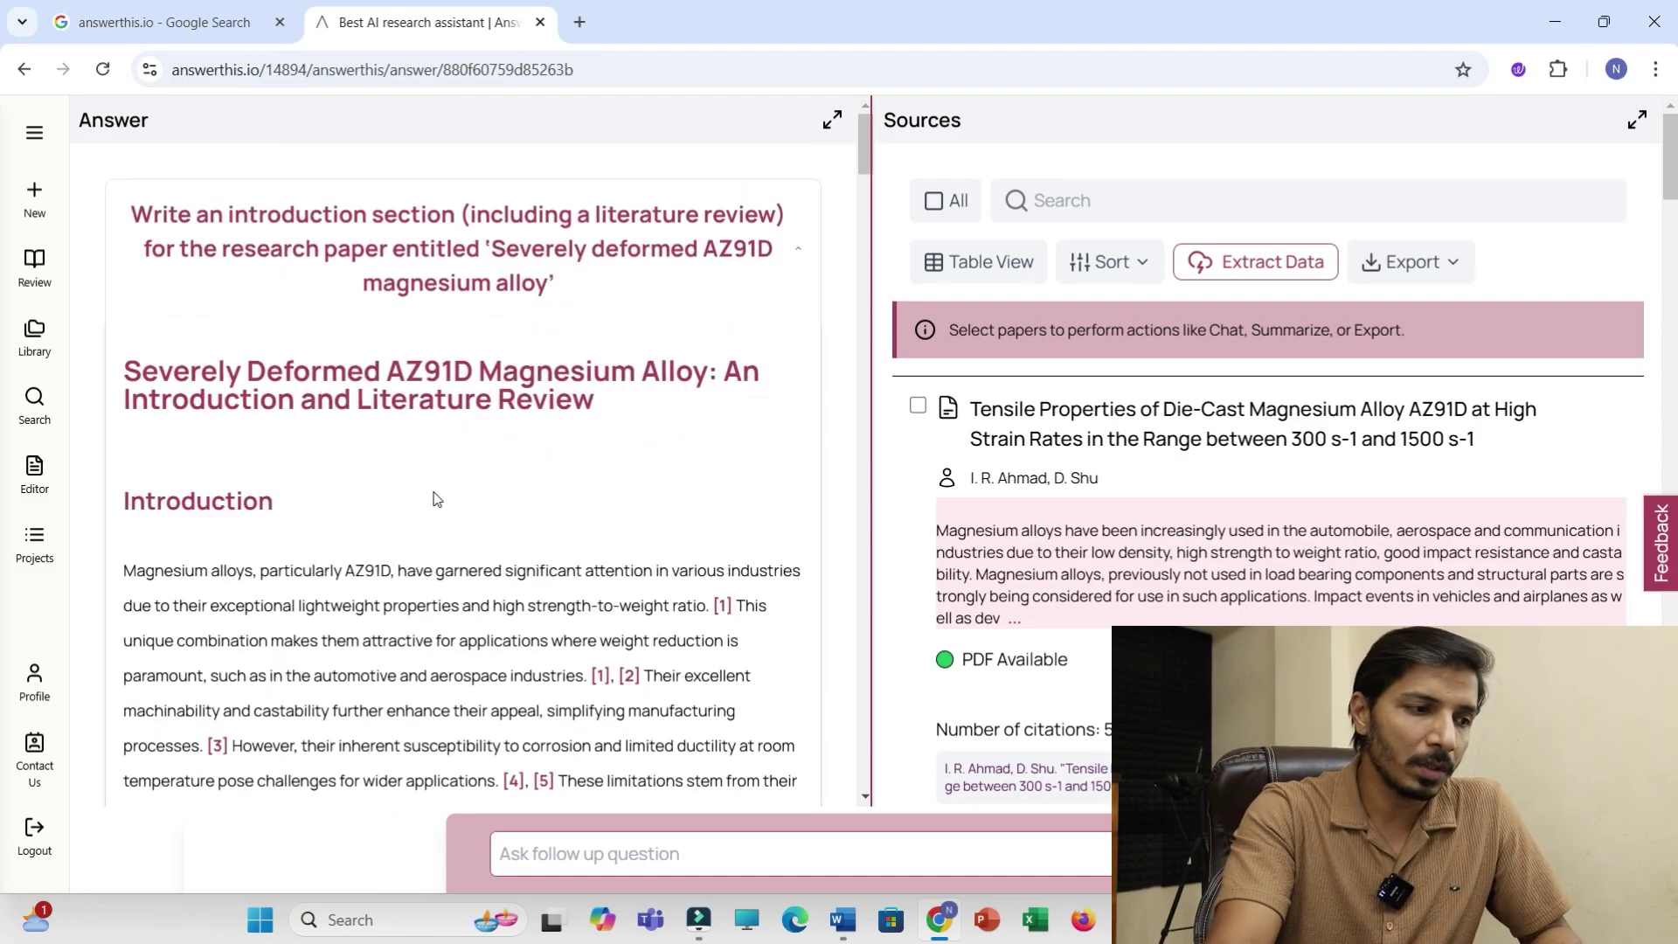
left_click_drag(333, 449, 741, 710)
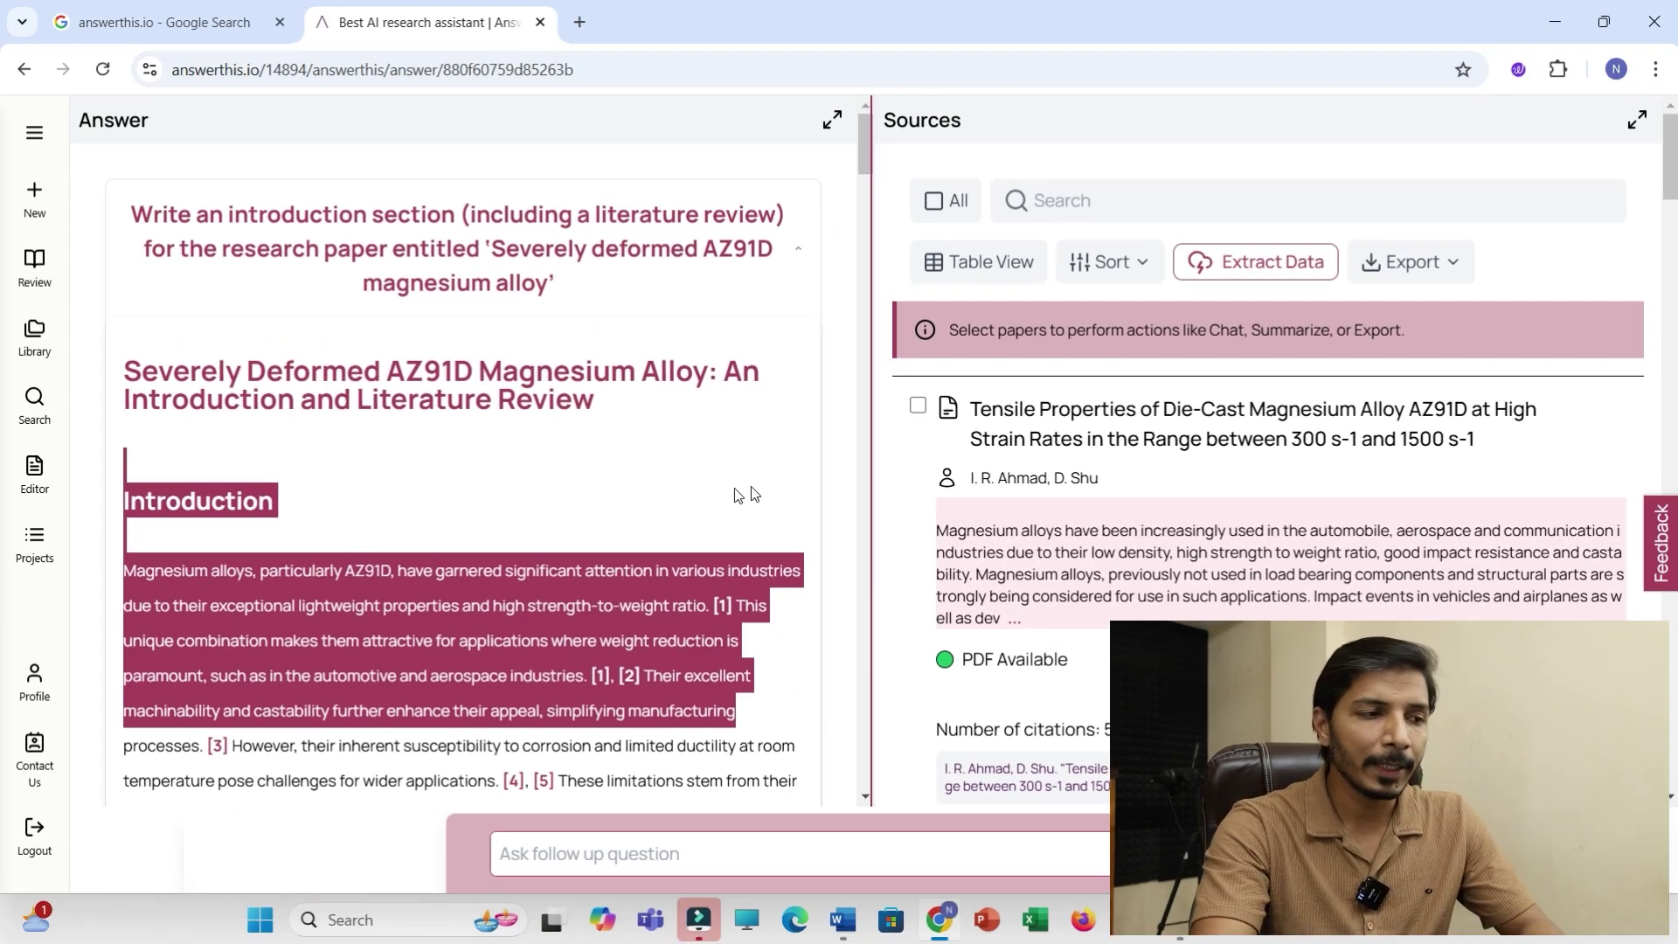
Step: Start a new question and paste 'Prepare a table of different severely surface deformed techniques for stainless steel'
left_click(35, 199)
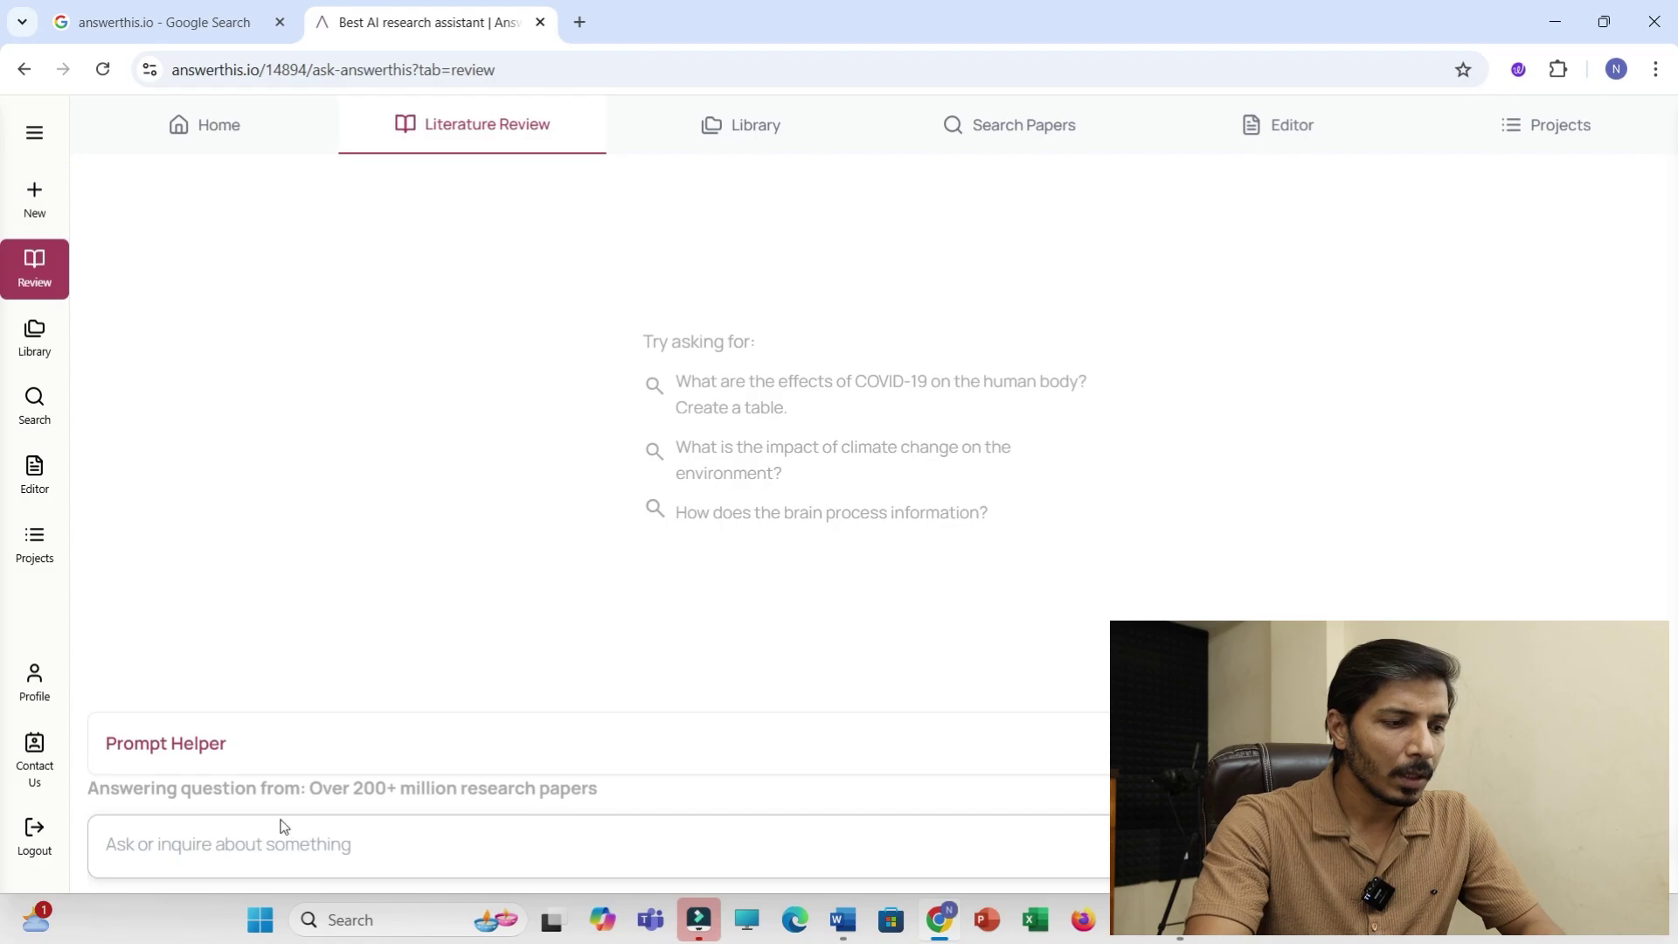
left_click(157, 854)
type("Prepare a table of different severely surface deformed techniques for stainless steel")
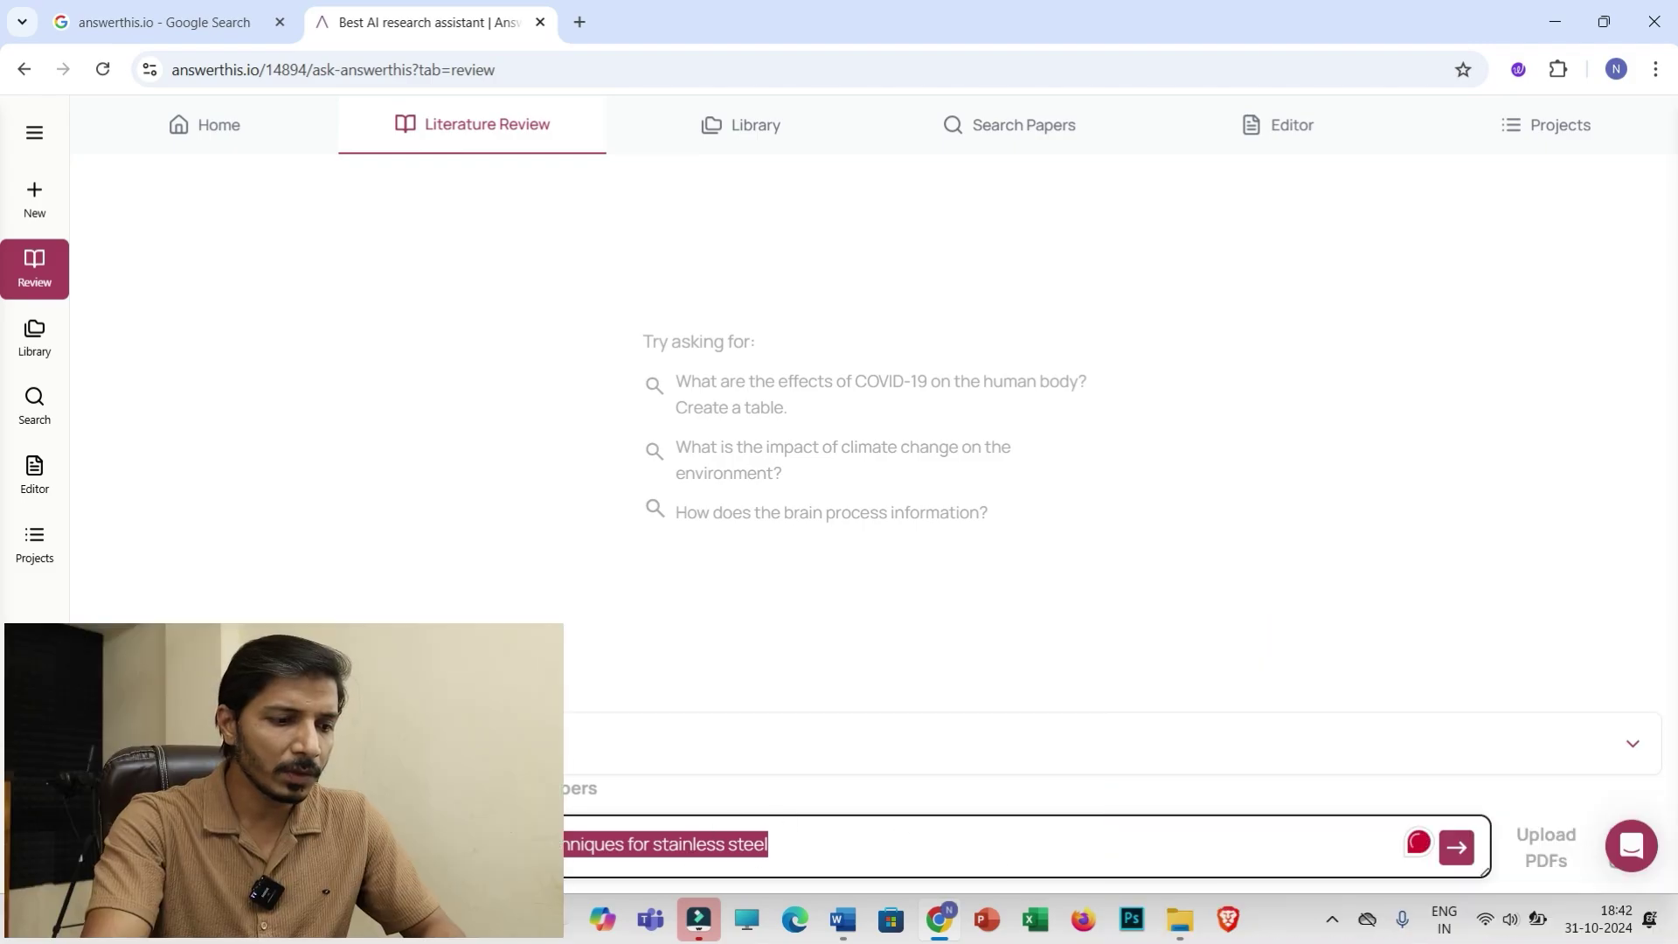
Step: Open the search filters and set Minimum Citations to 3
left_click(870, 854)
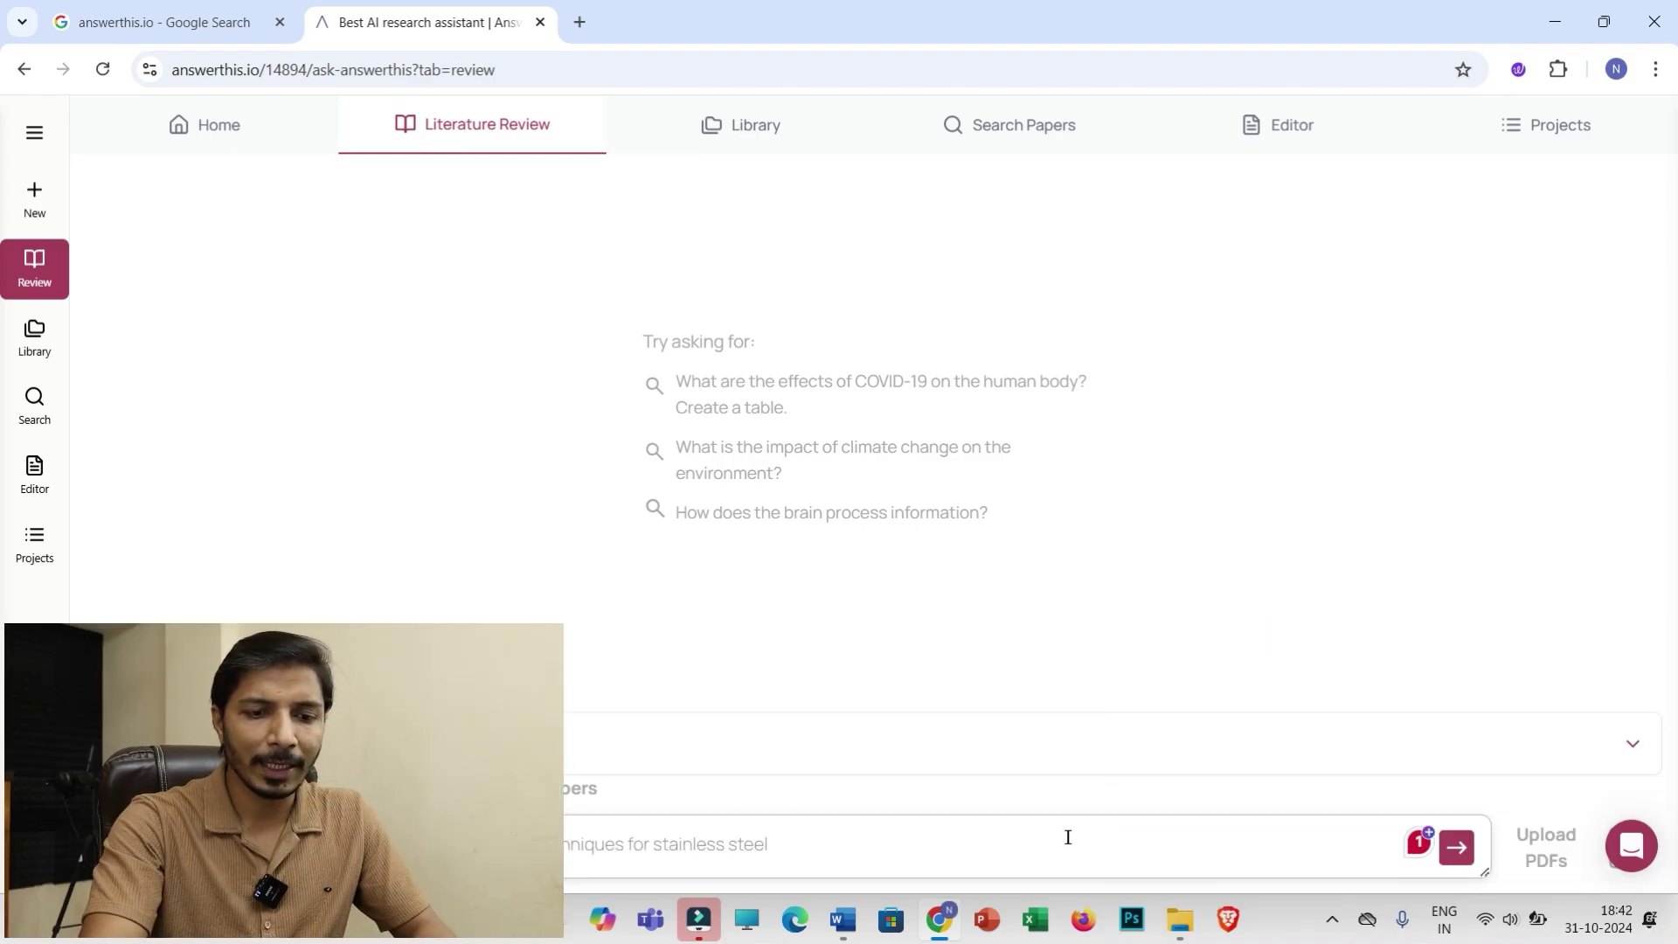
left_click(1455, 861)
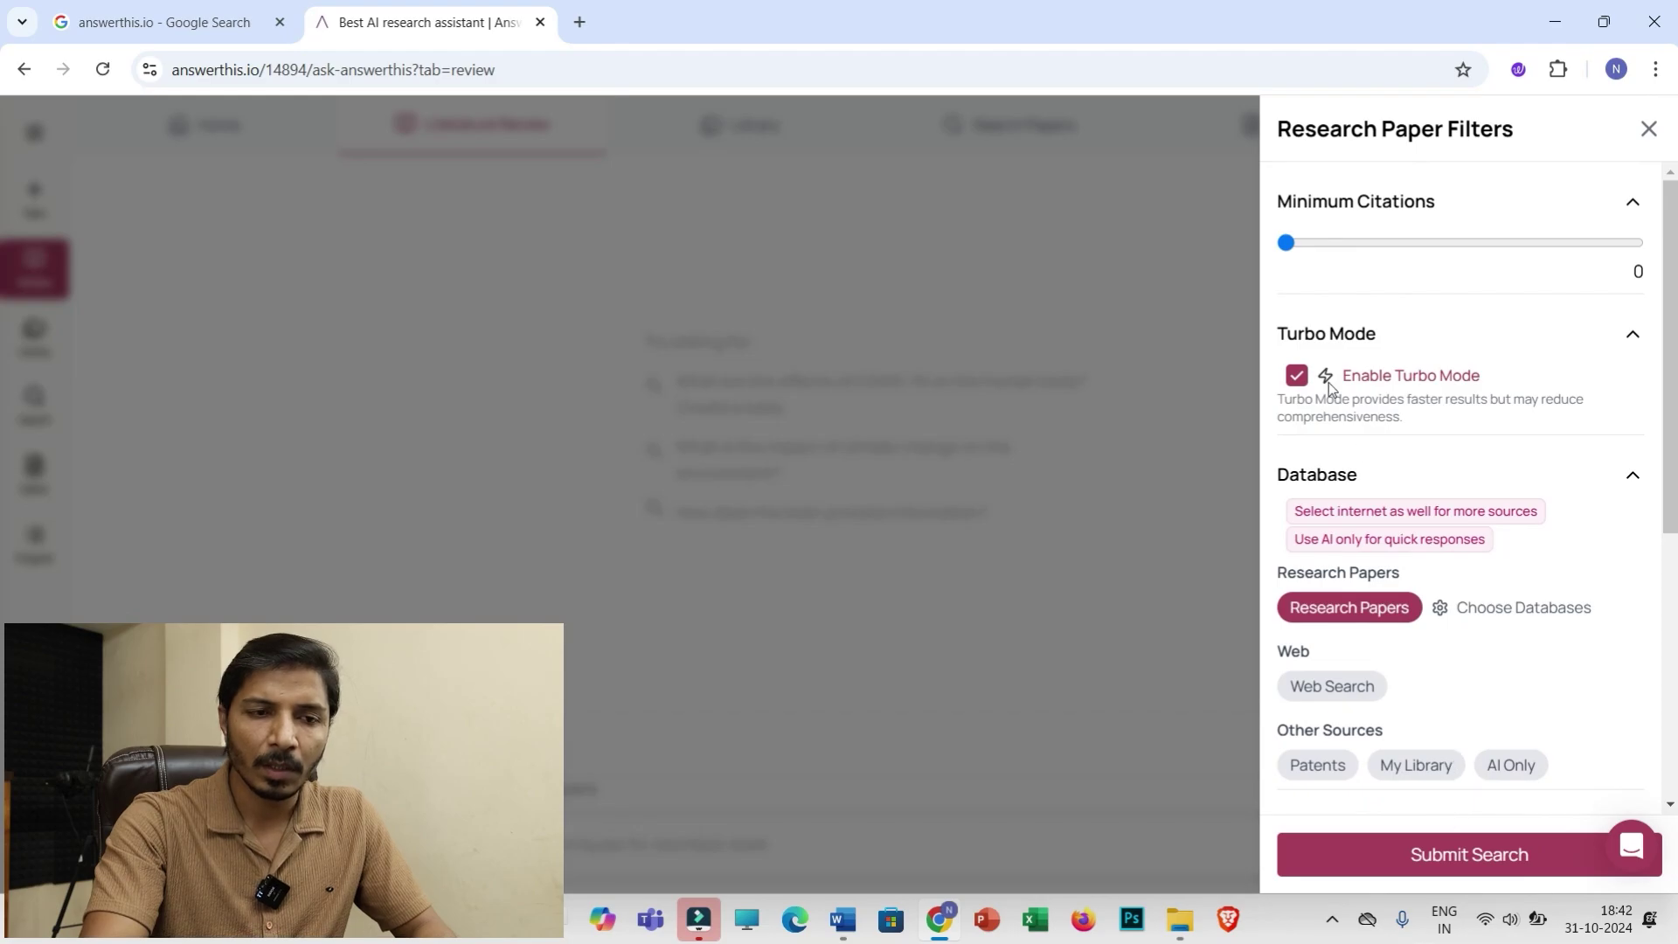
left_click_drag(1286, 240, 1337, 254)
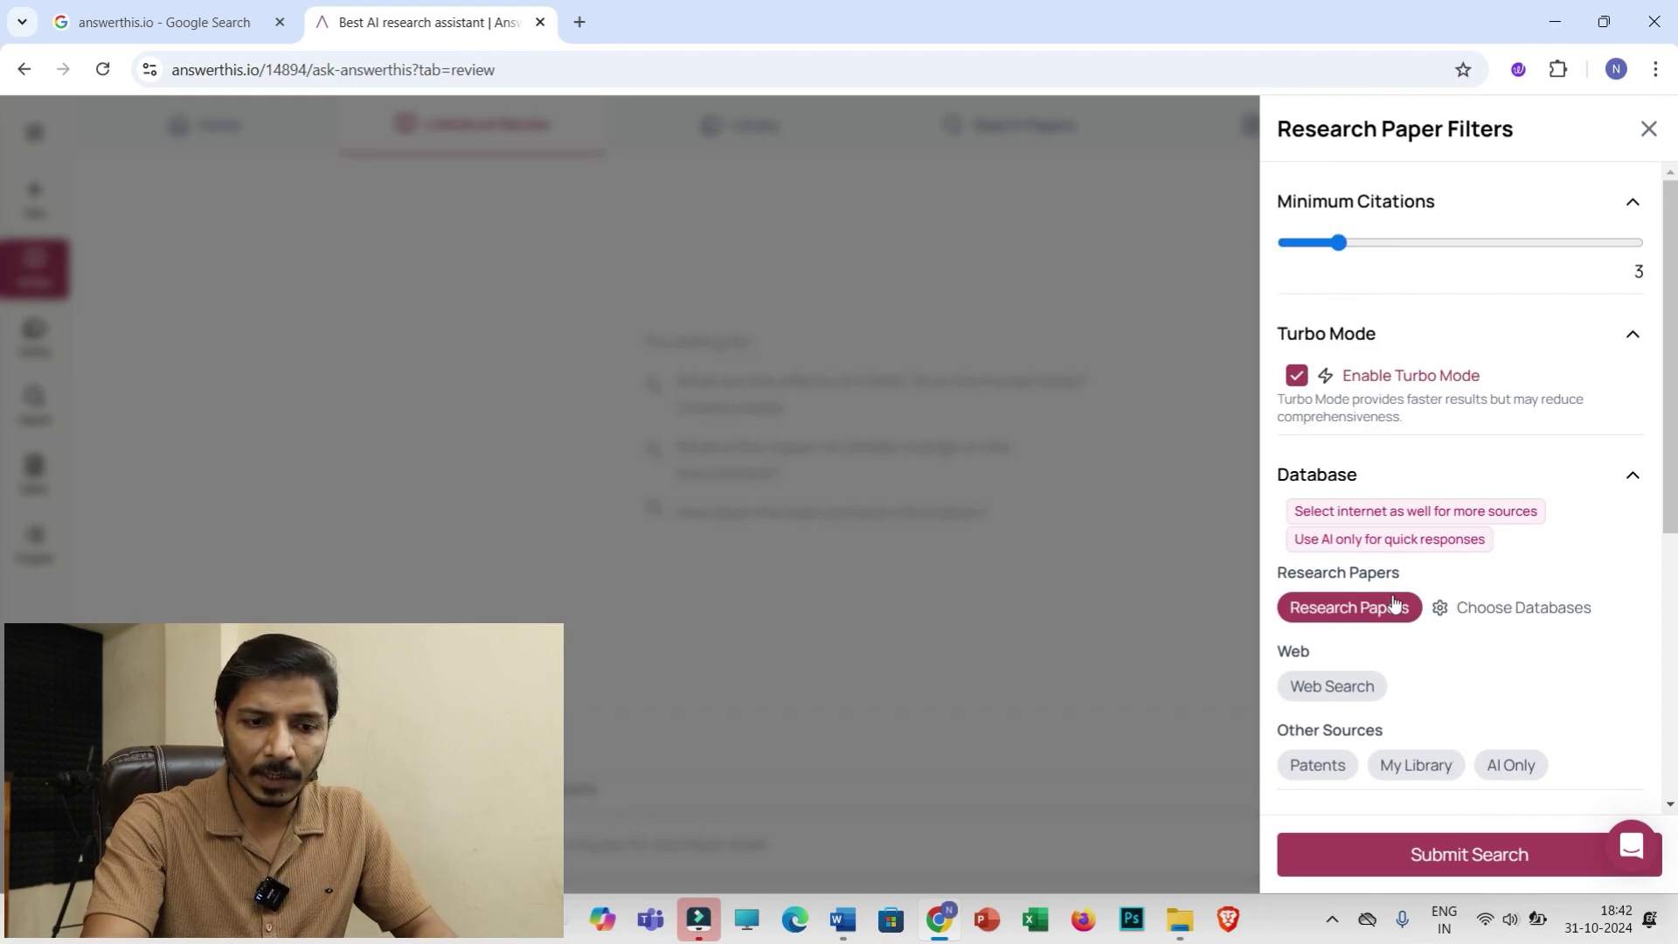
scroll(1408, 638, "down", 5)
Step: Limit publication dates to 31-01-2010 through 31-10-2024 and submit the search
left_click(1628, 420)
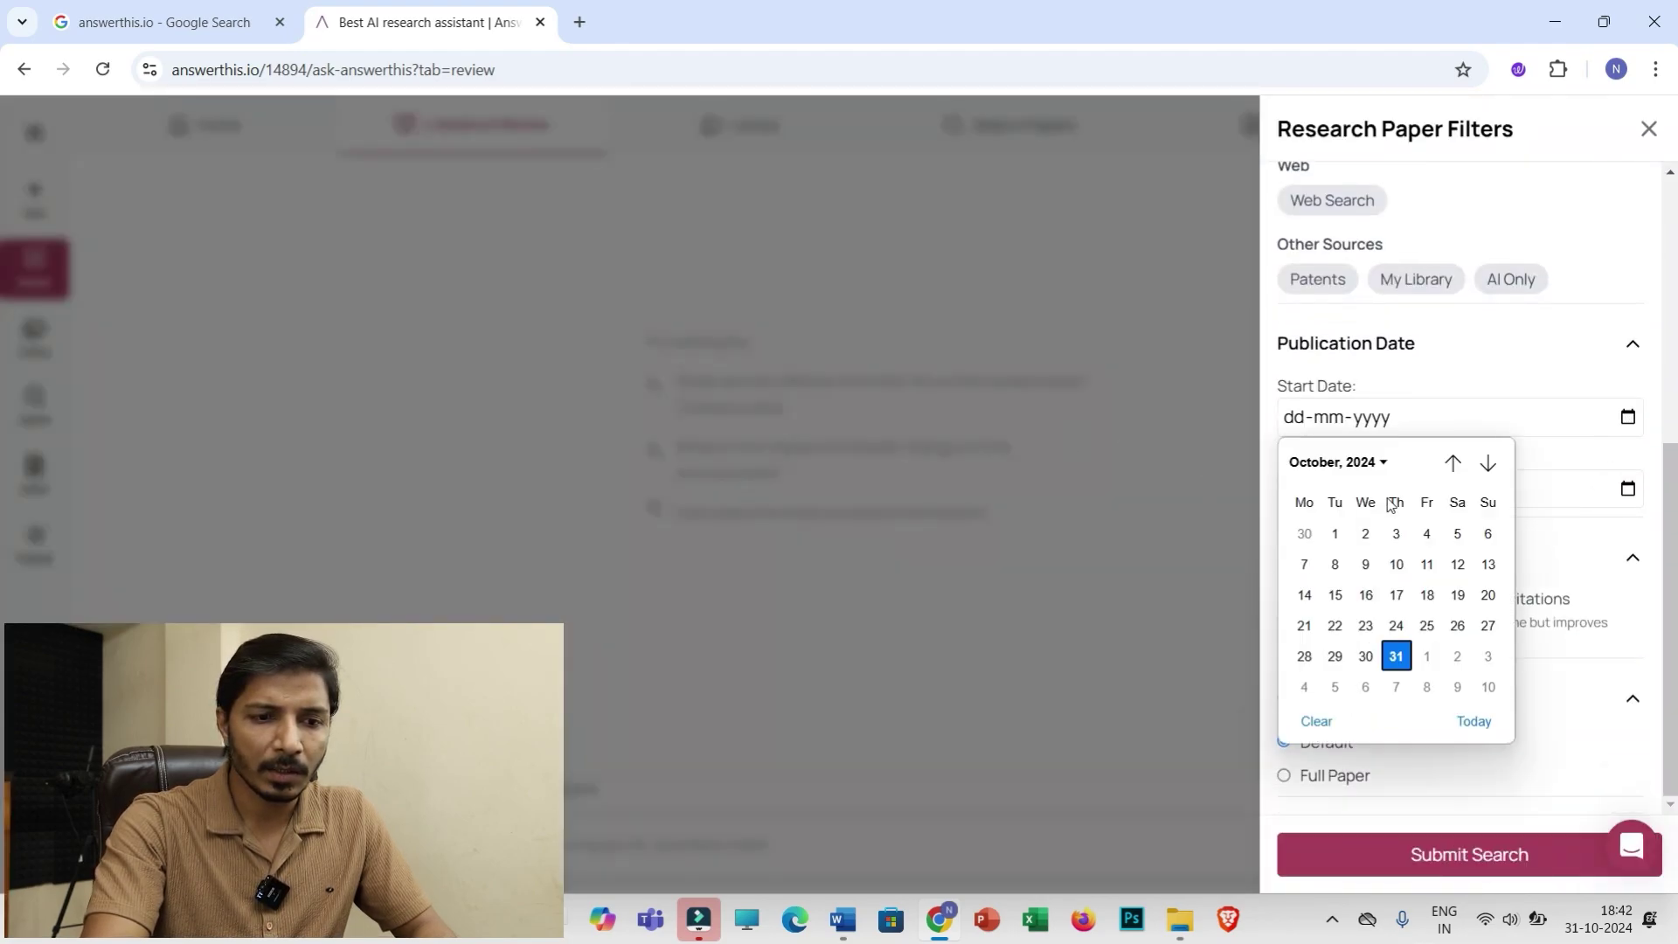
left_click(1381, 464)
scroll(1390, 612, "up", 5)
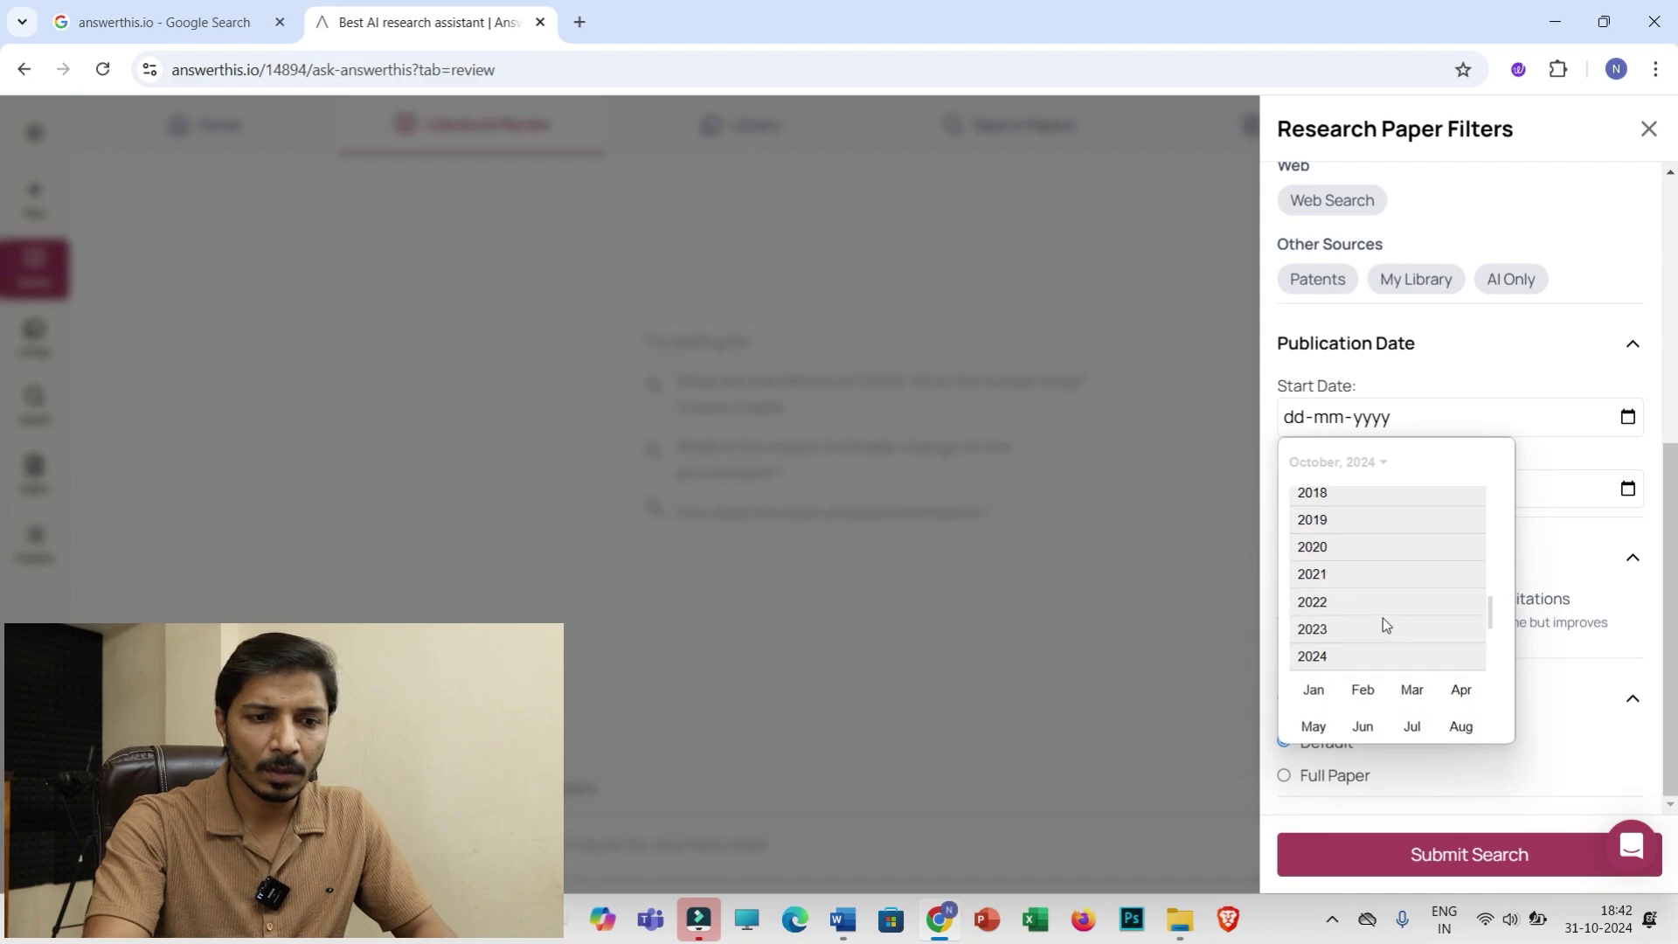
scroll(1397, 594, "up", 3)
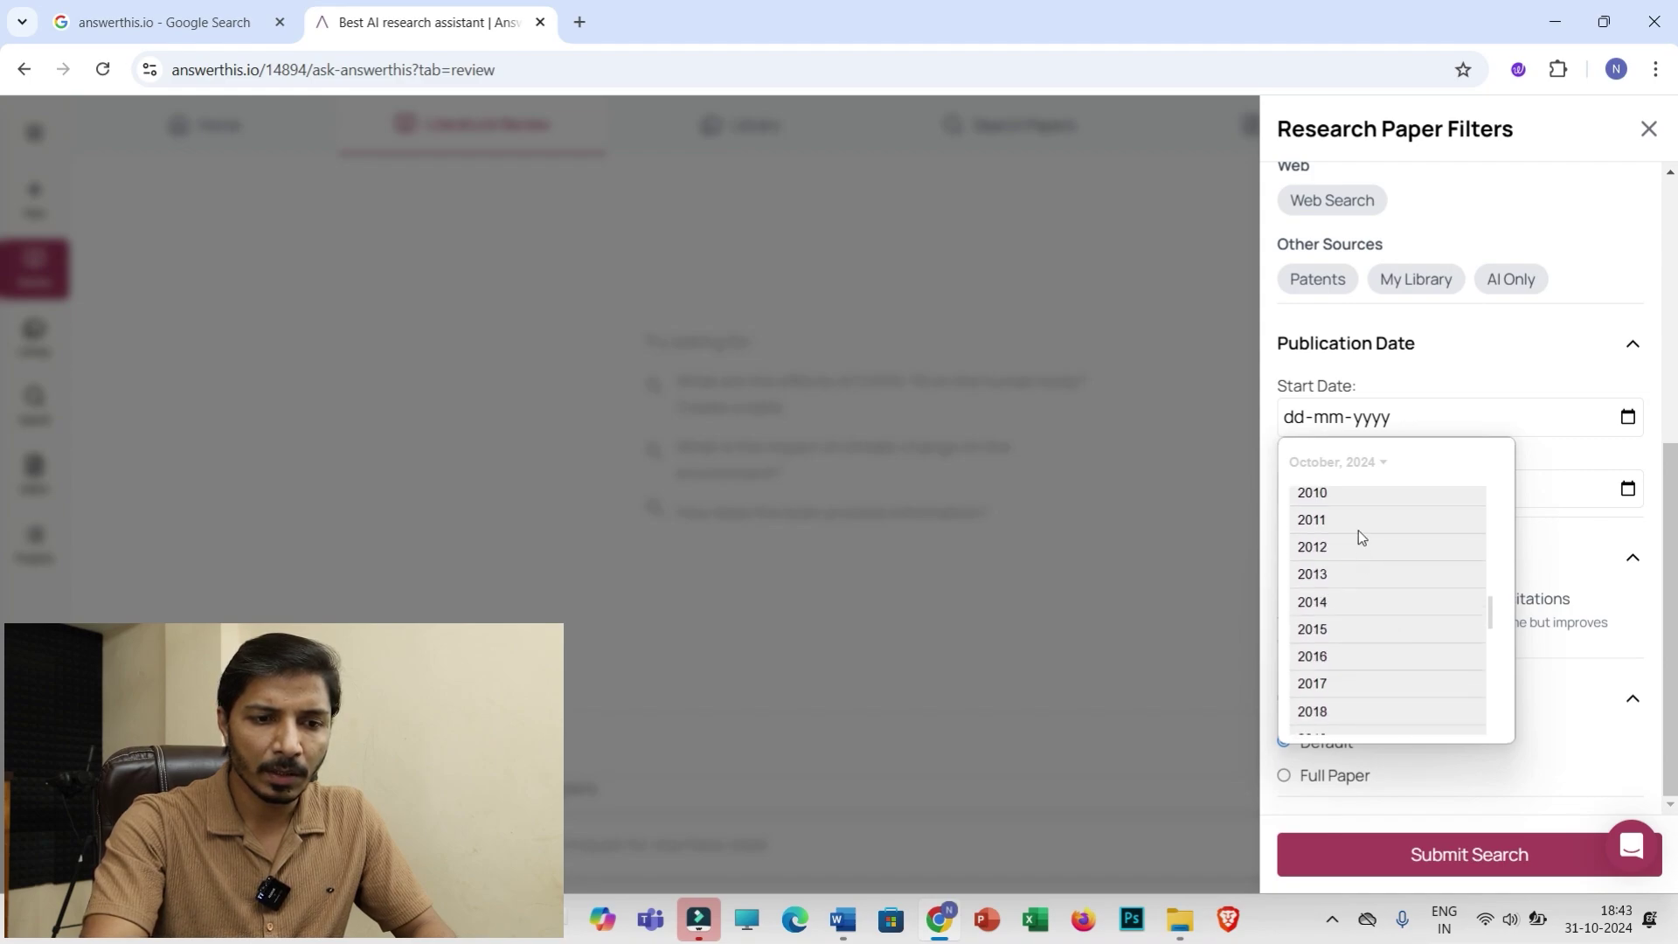
left_click(1332, 497)
left_click(1316, 535)
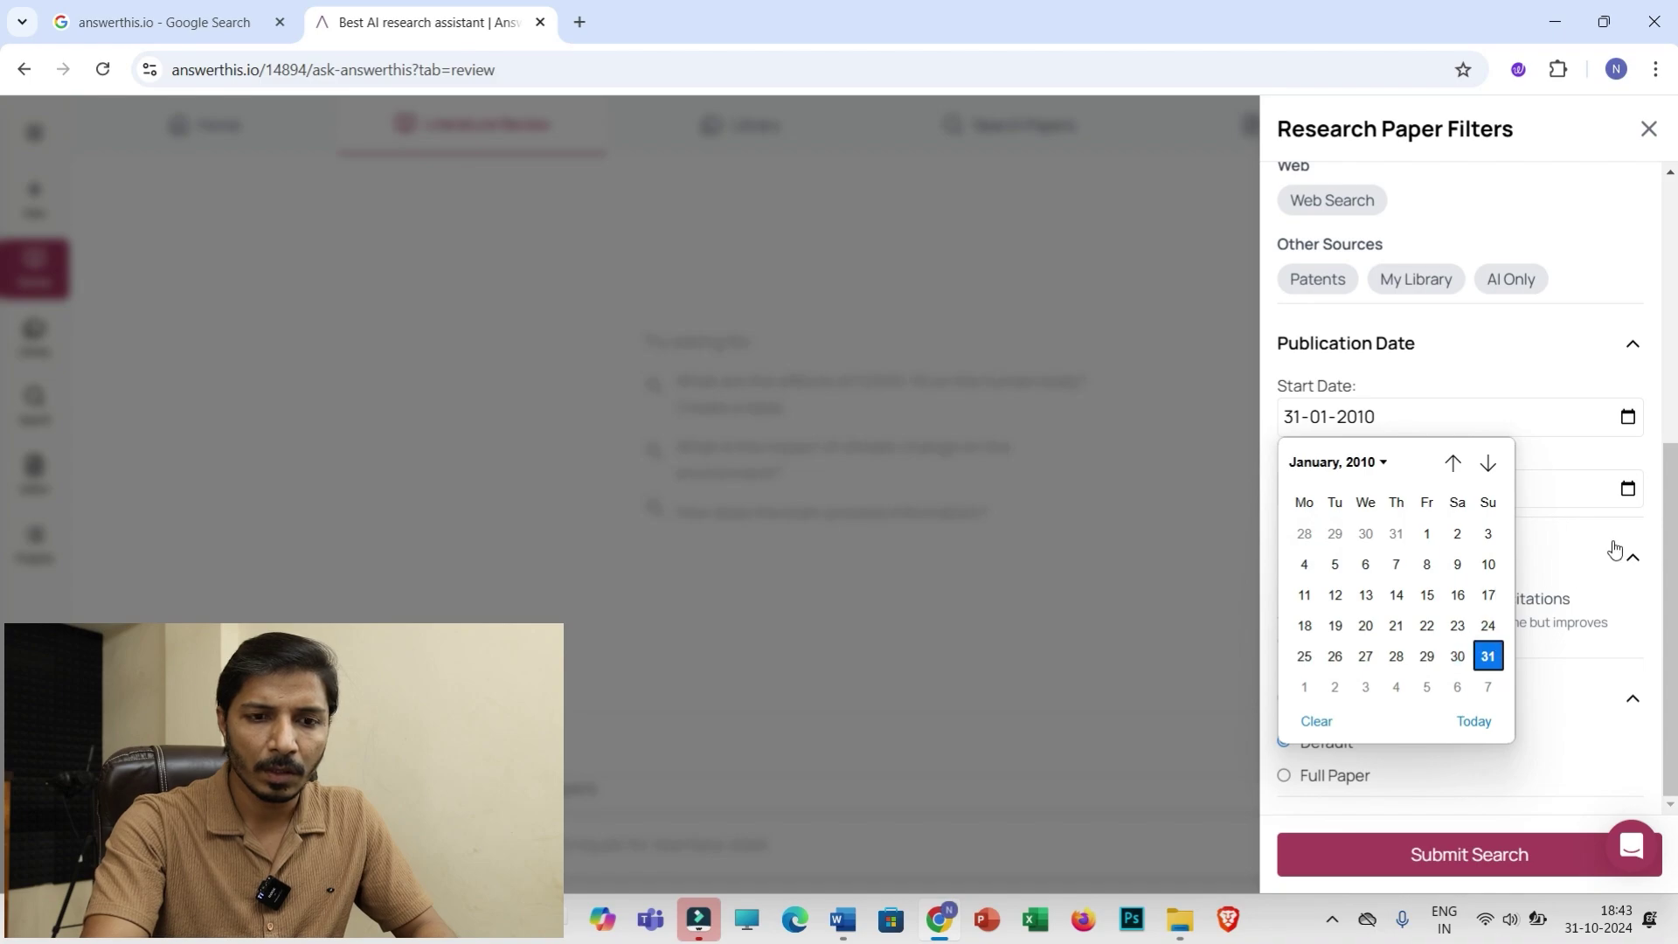
left_click(1613, 495)
left_click(1626, 491)
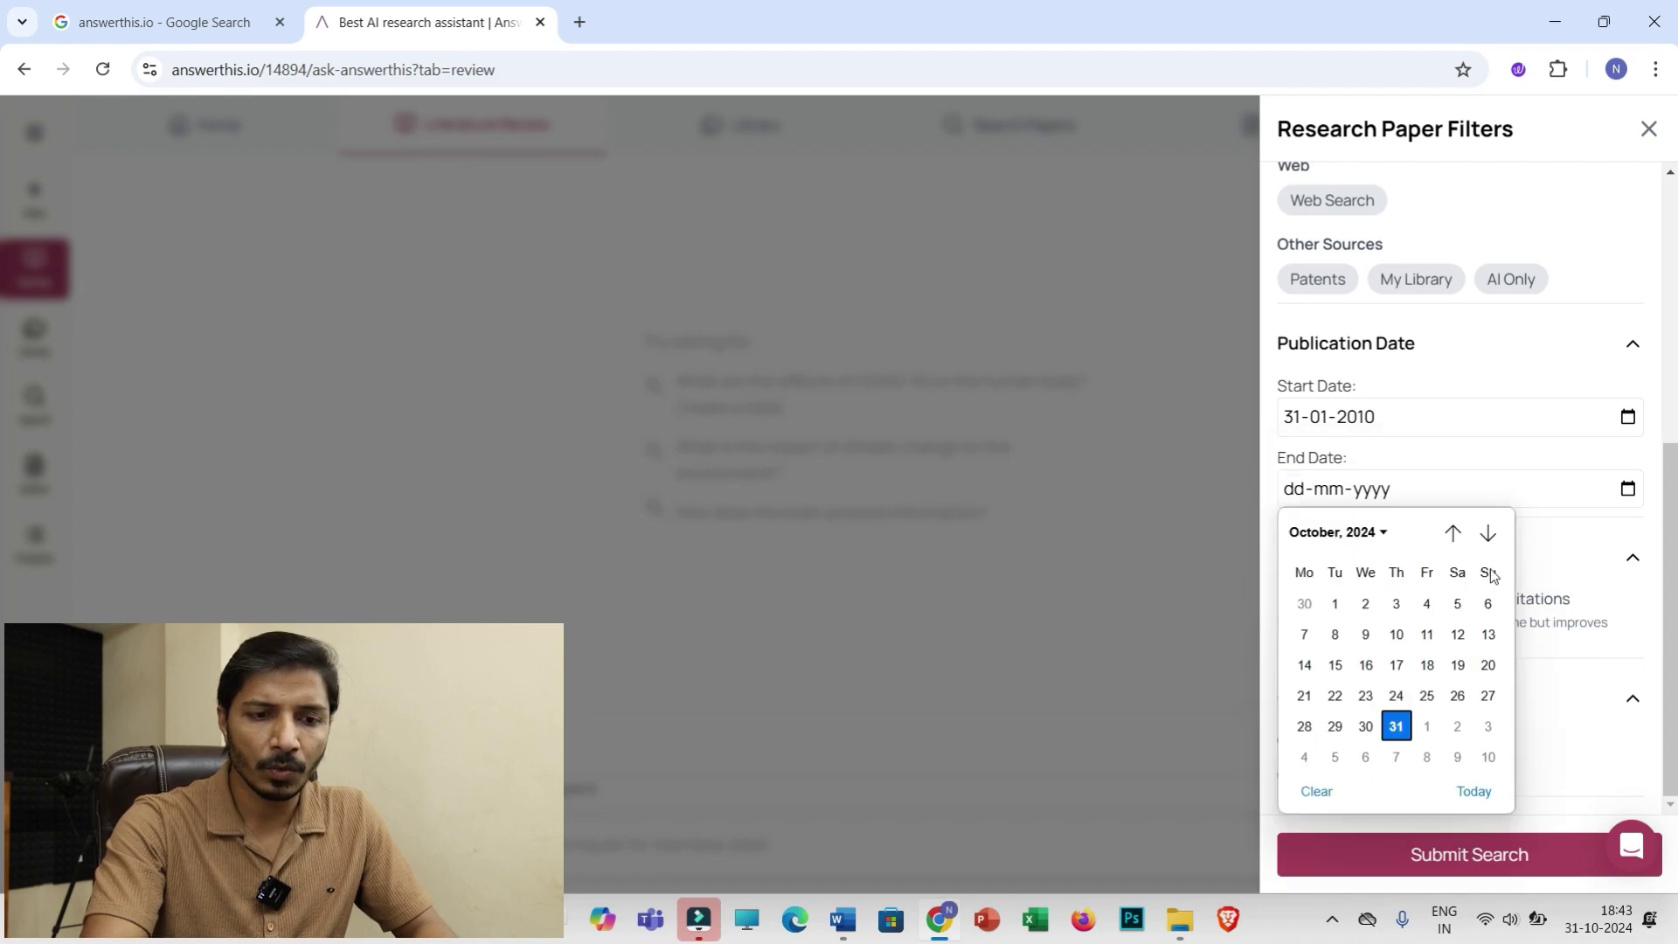
left_click(1396, 727)
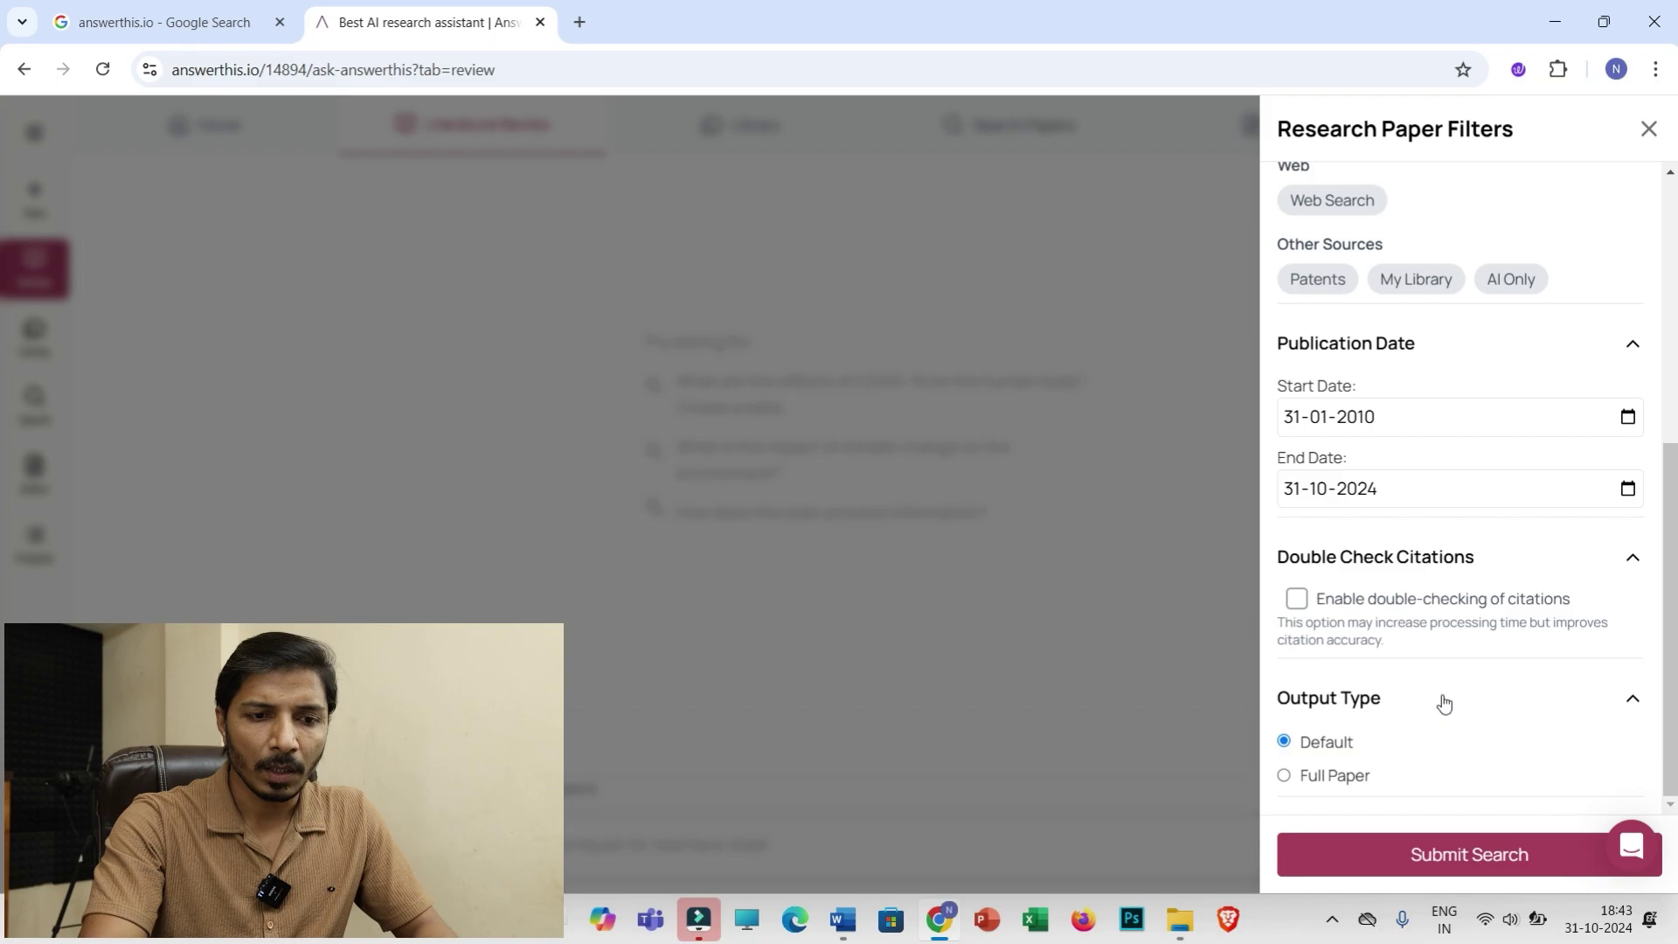
left_click(1457, 854)
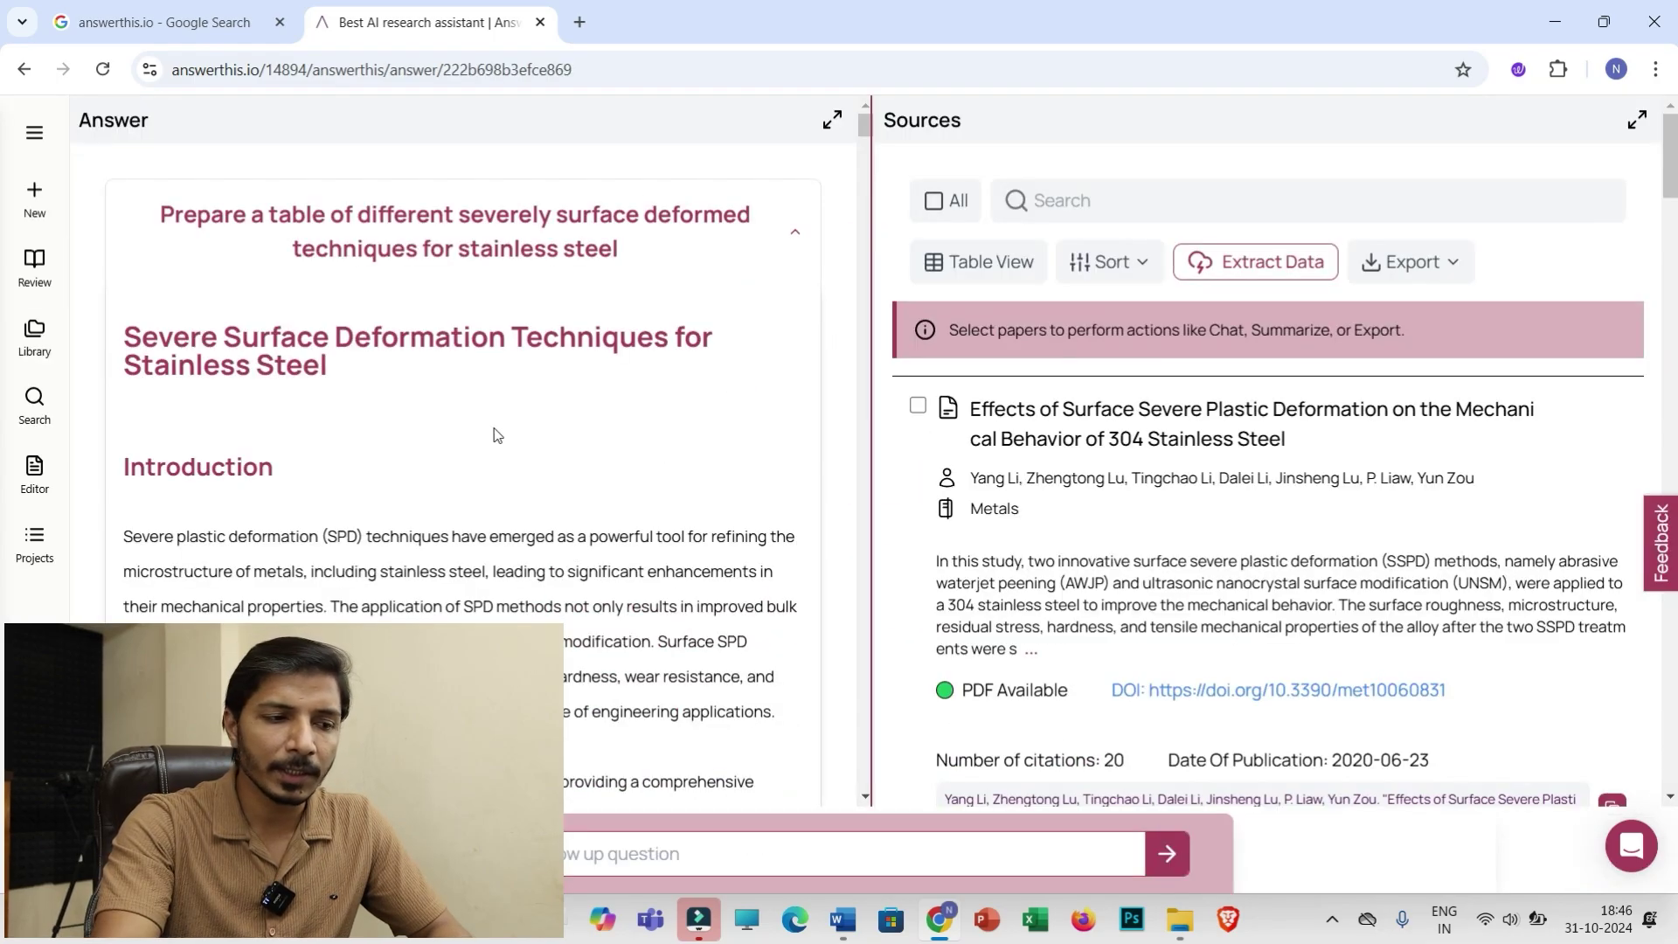
scroll(485, 446, "down", 5)
scroll(479, 450, "down", 3)
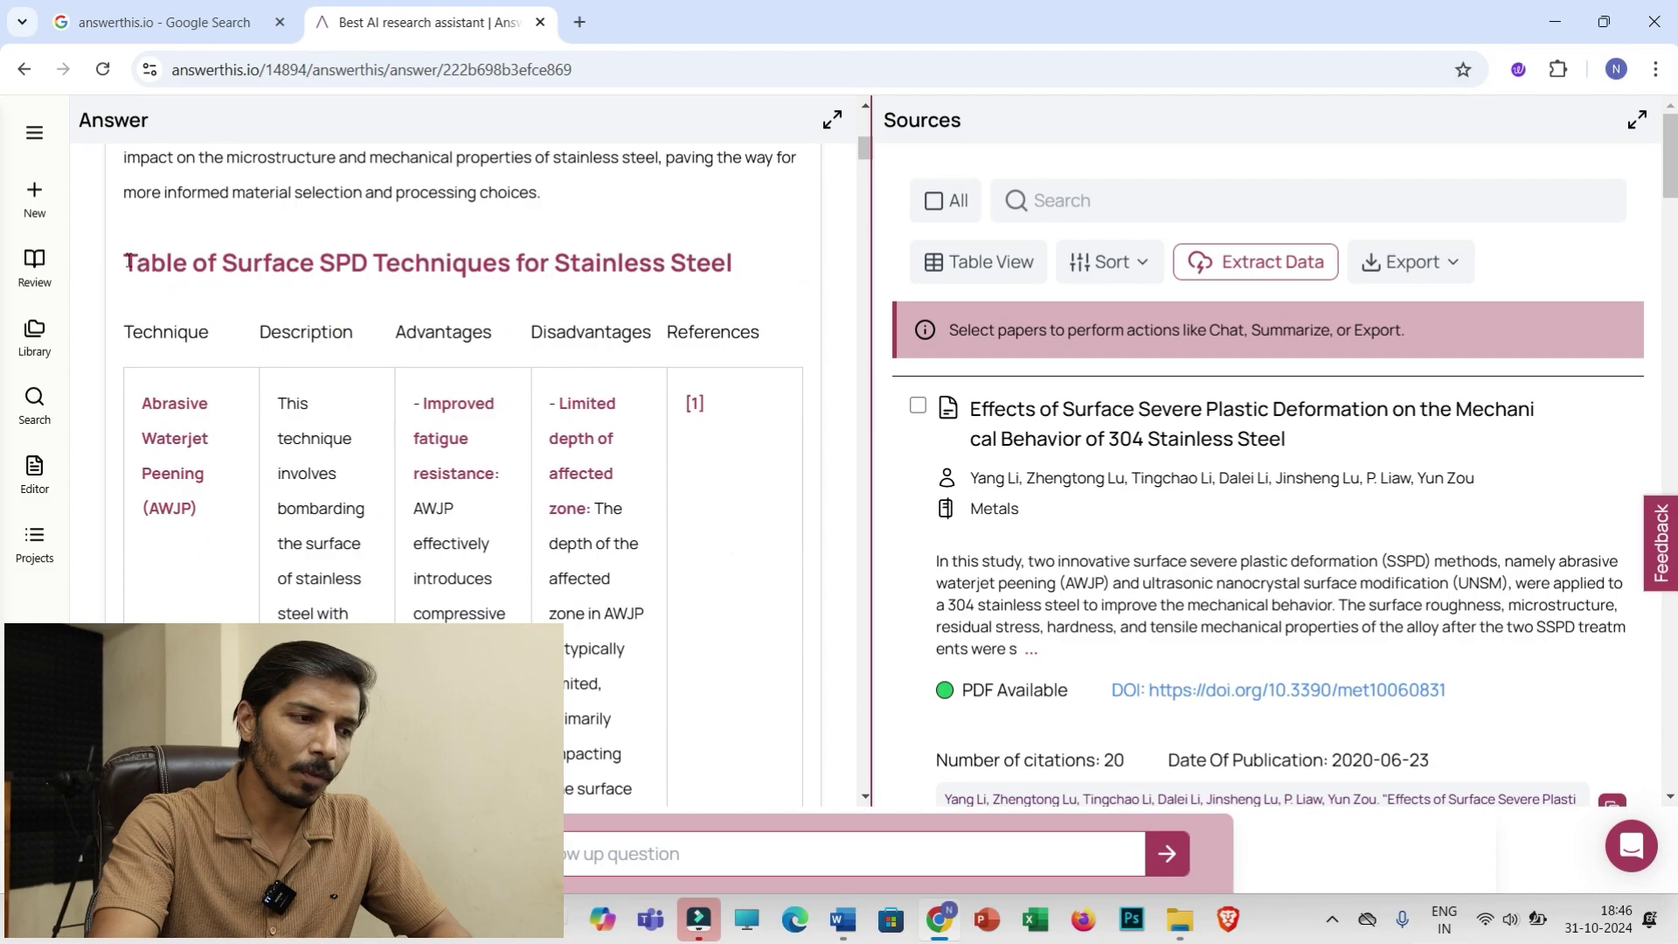
left_click_drag(129, 261, 616, 280)
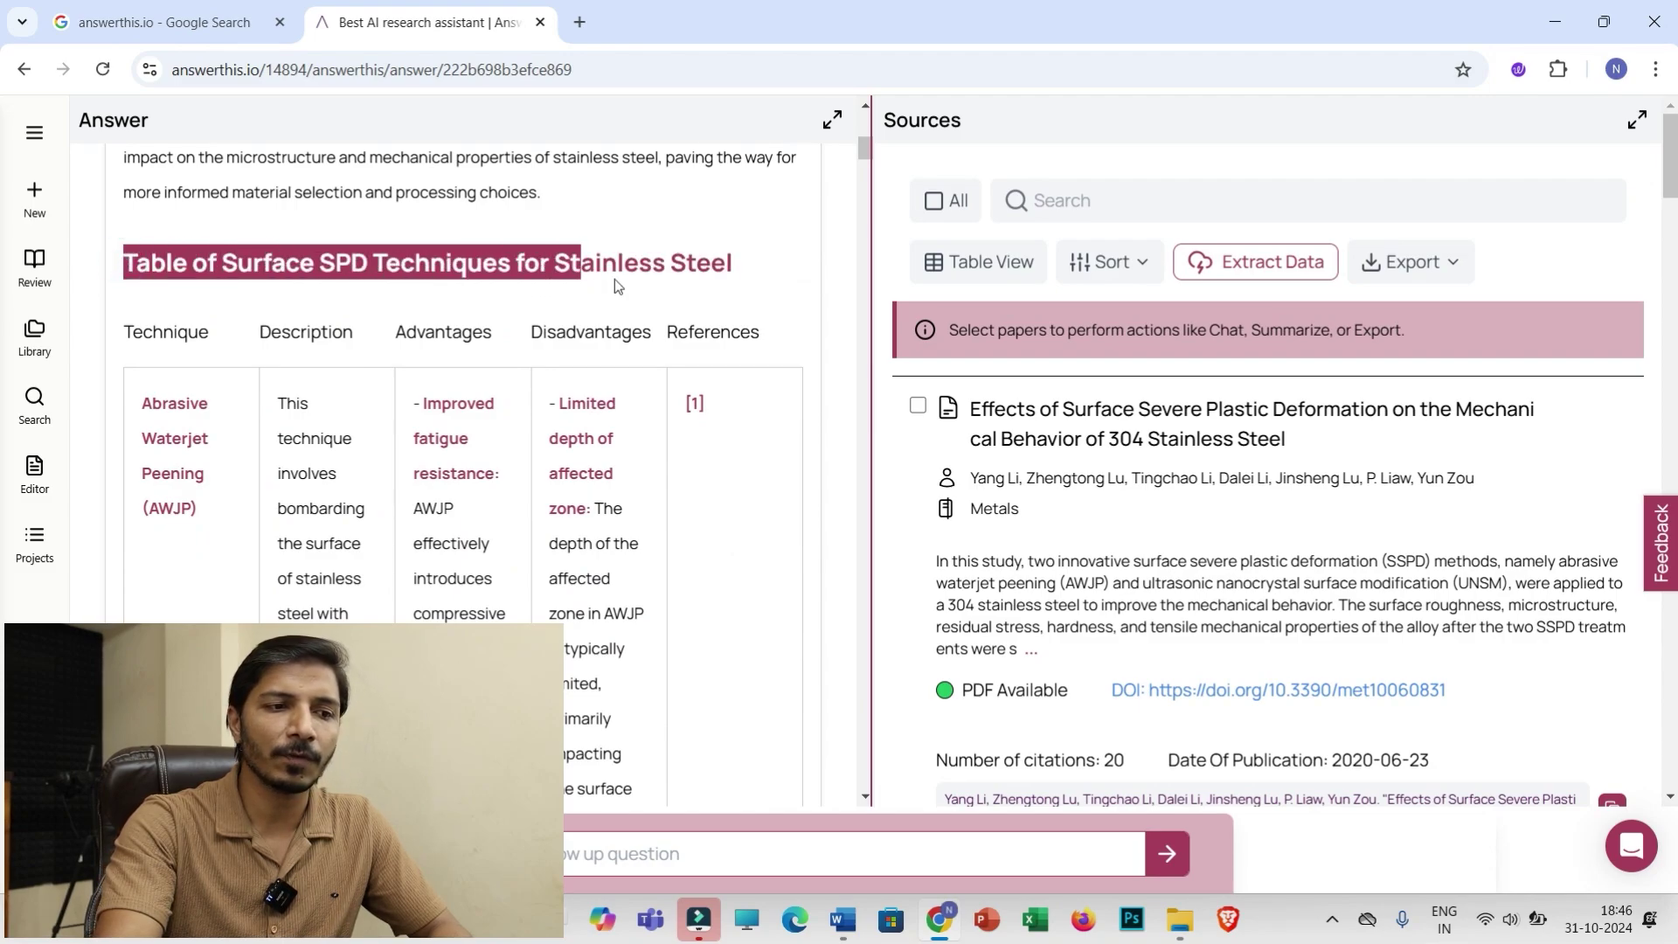
scroll(426, 494, "down", 5)
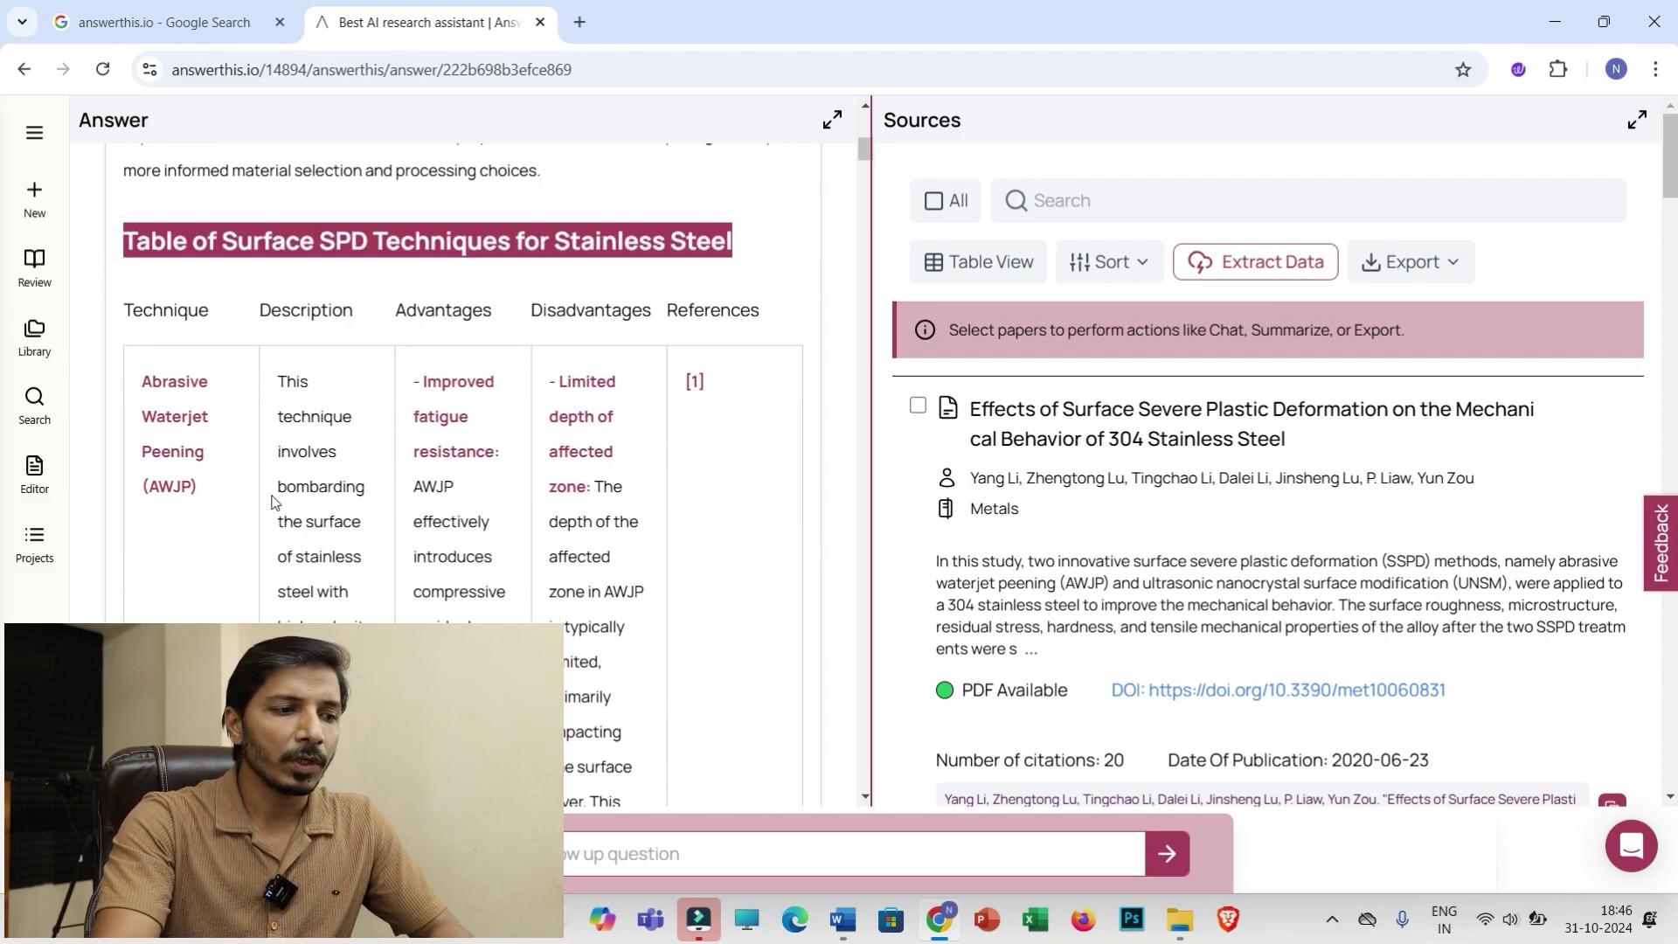
scroll(463, 488, "up", 5)
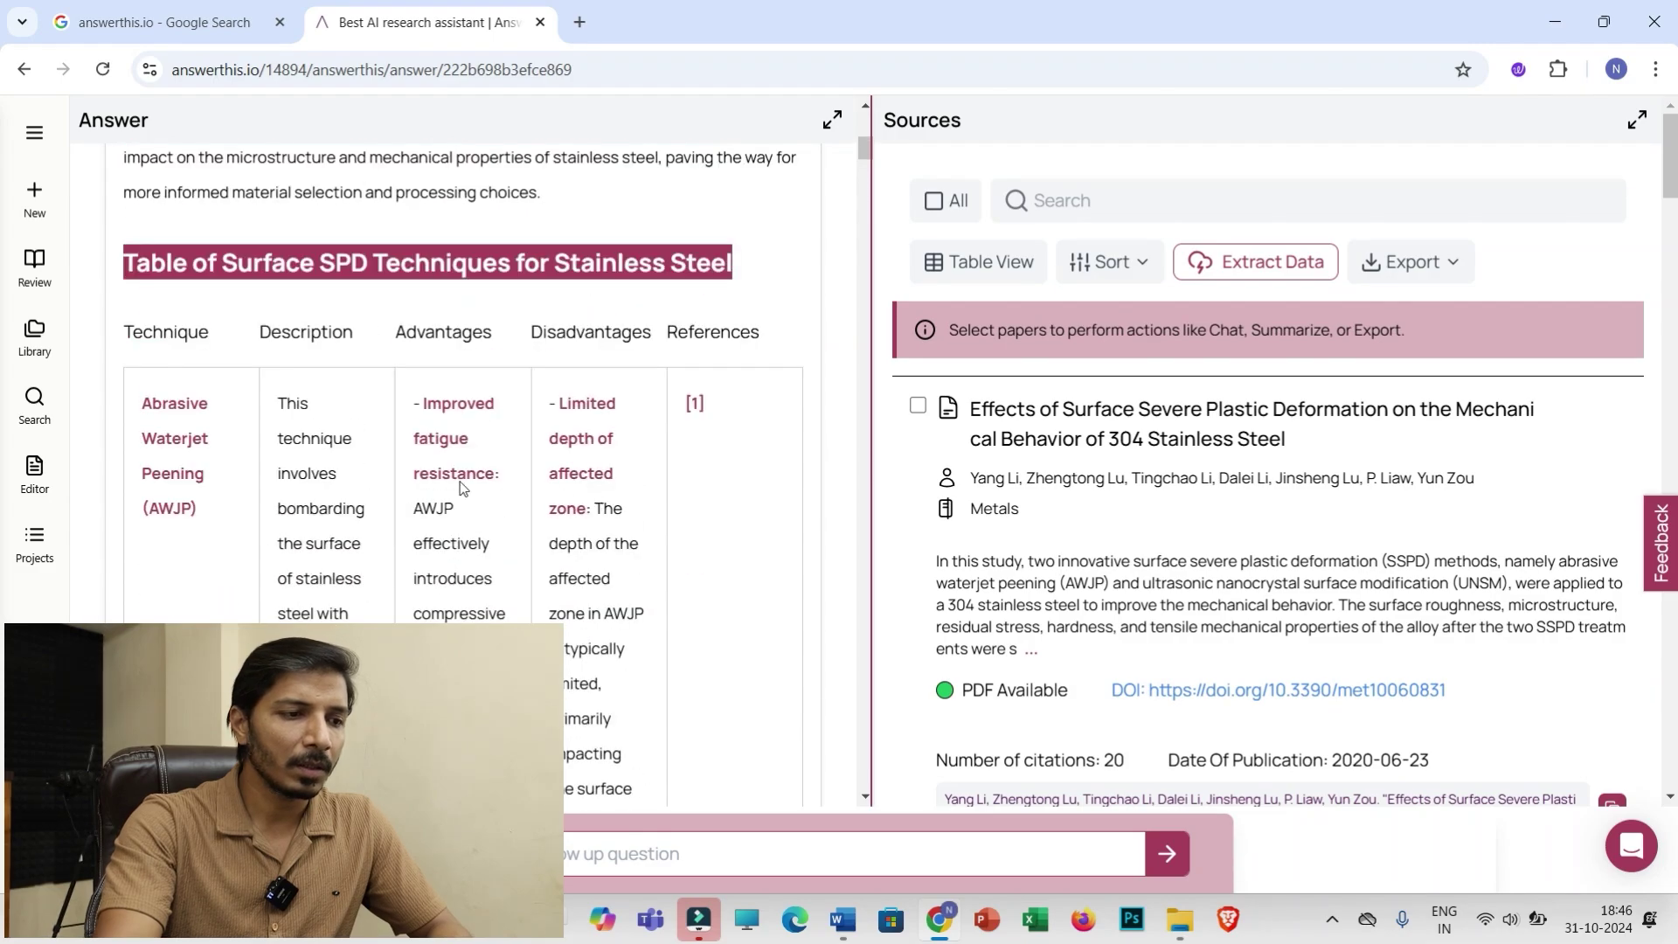
left_click_drag(354, 334, 282, 333)
left_click_drag(670, 331, 780, 340)
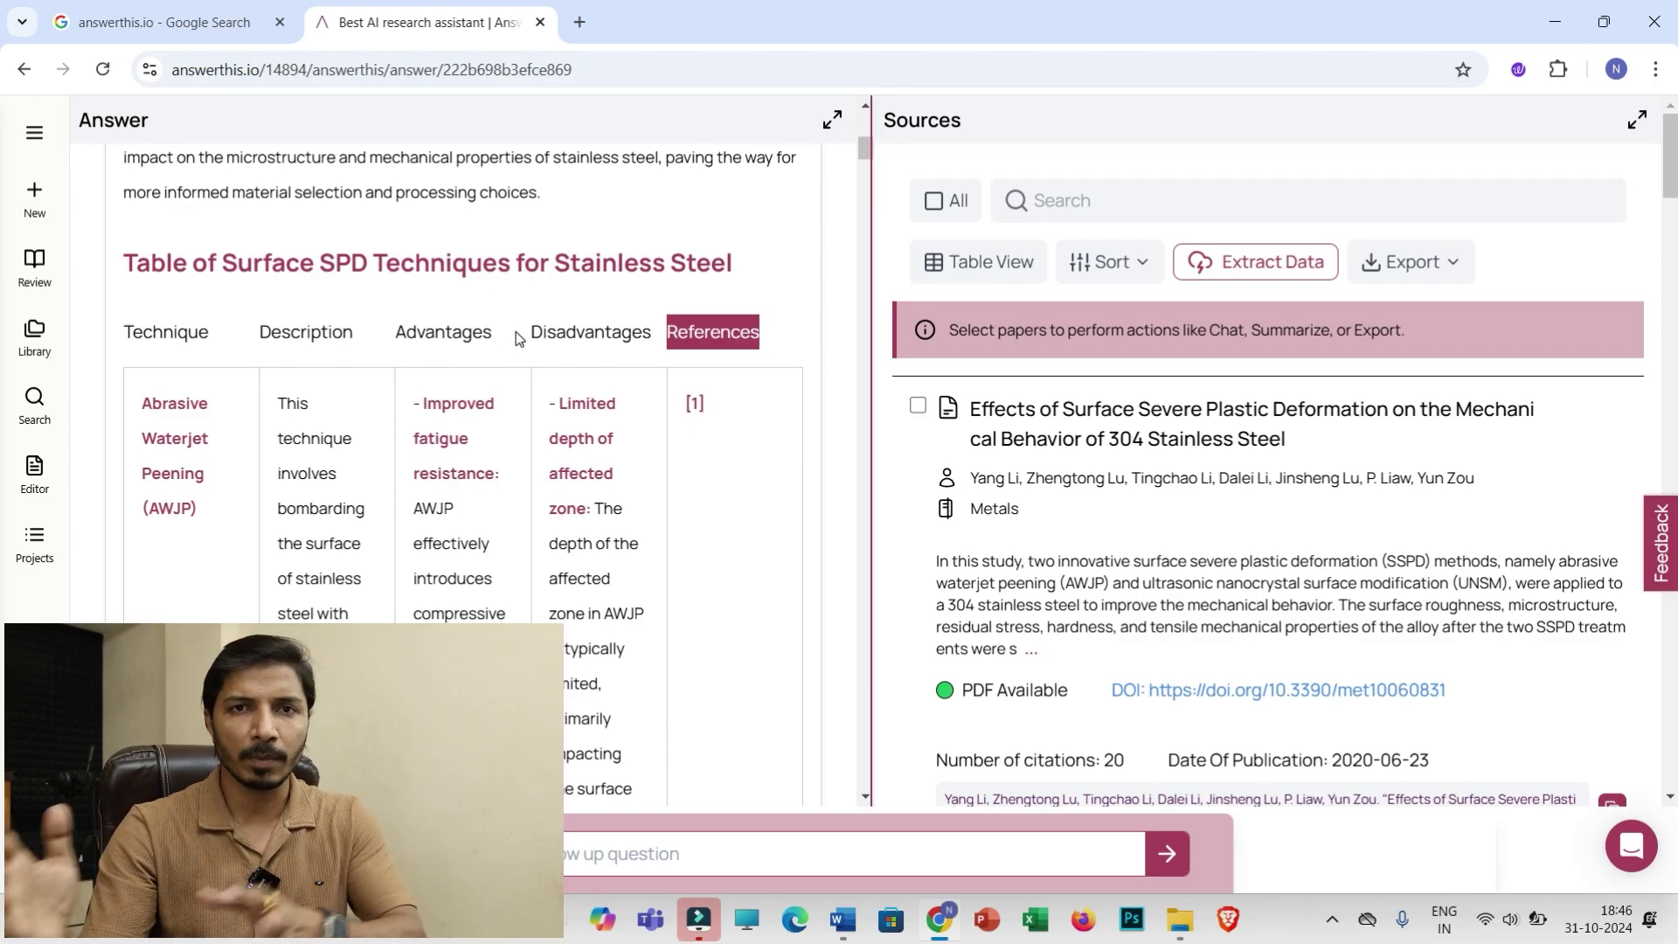
left_click(372, 349)
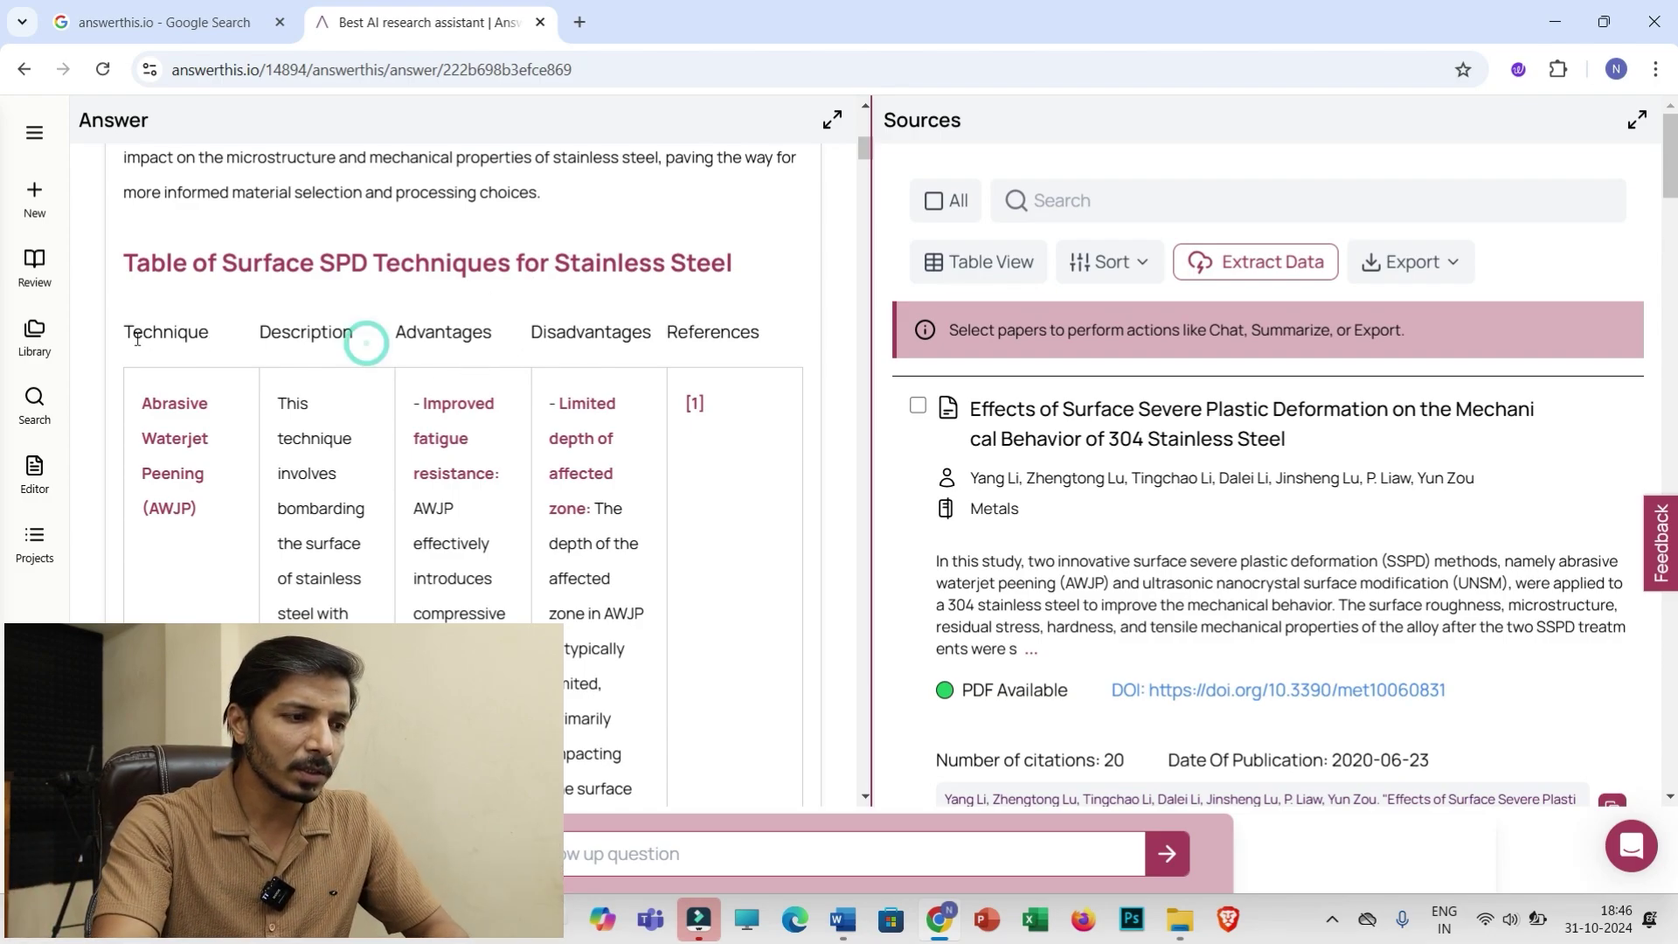
left_click_drag(125, 332, 768, 344)
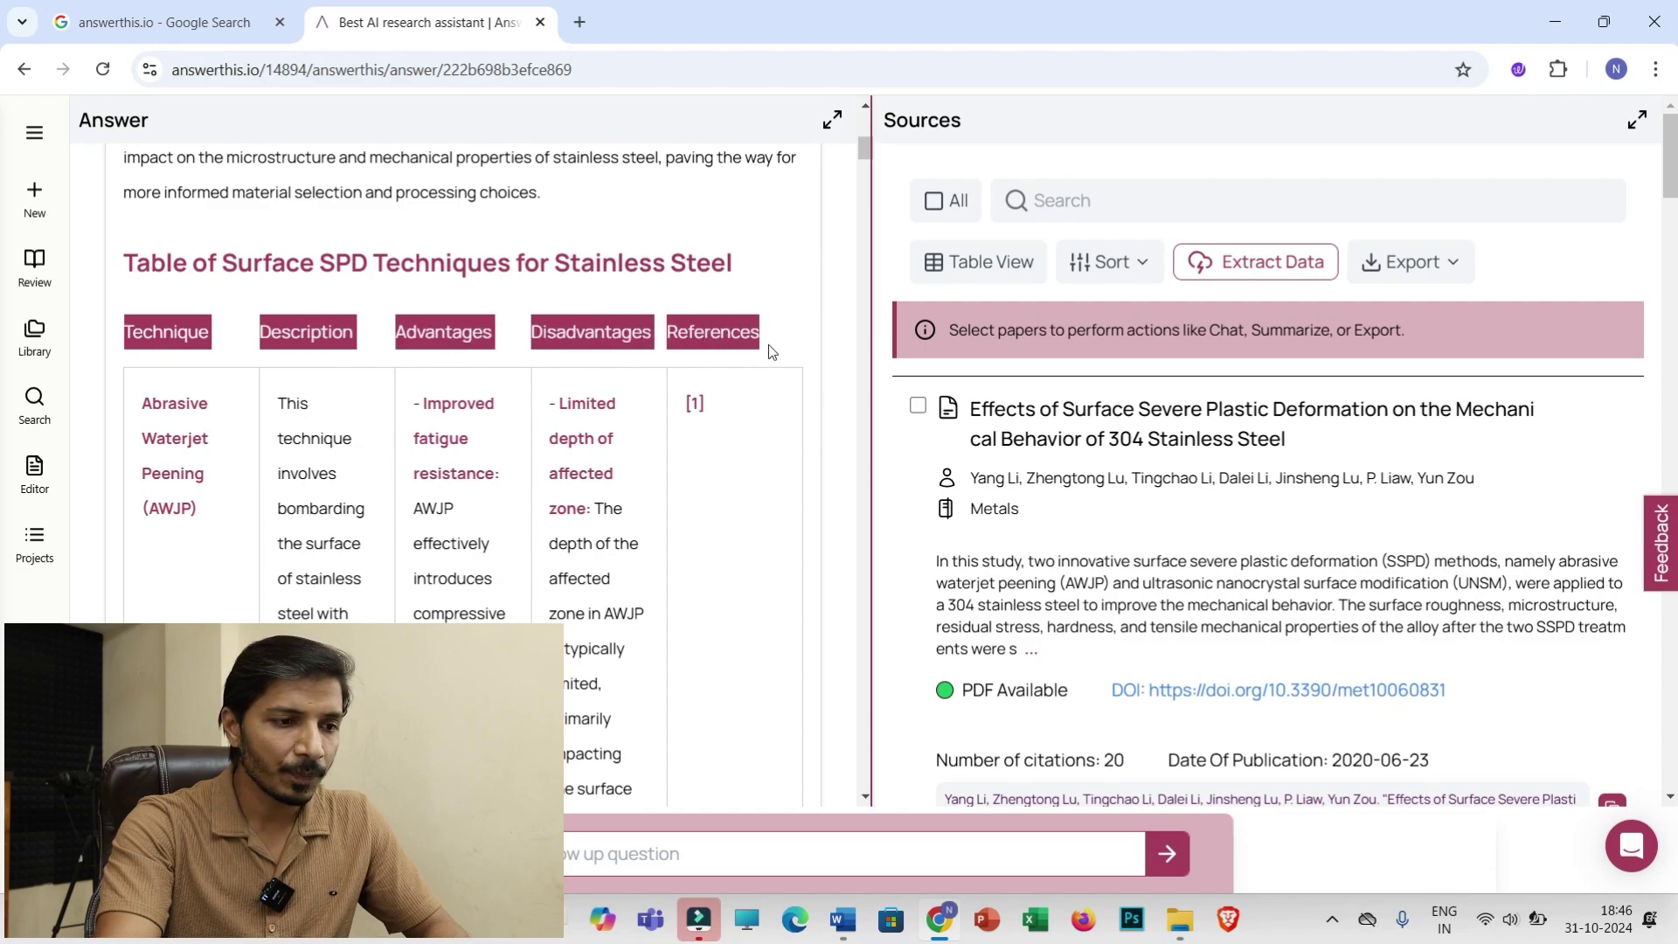
left_click(765, 507)
scroll(715, 560, "down", 5)
scroll(717, 568, "down", 15)
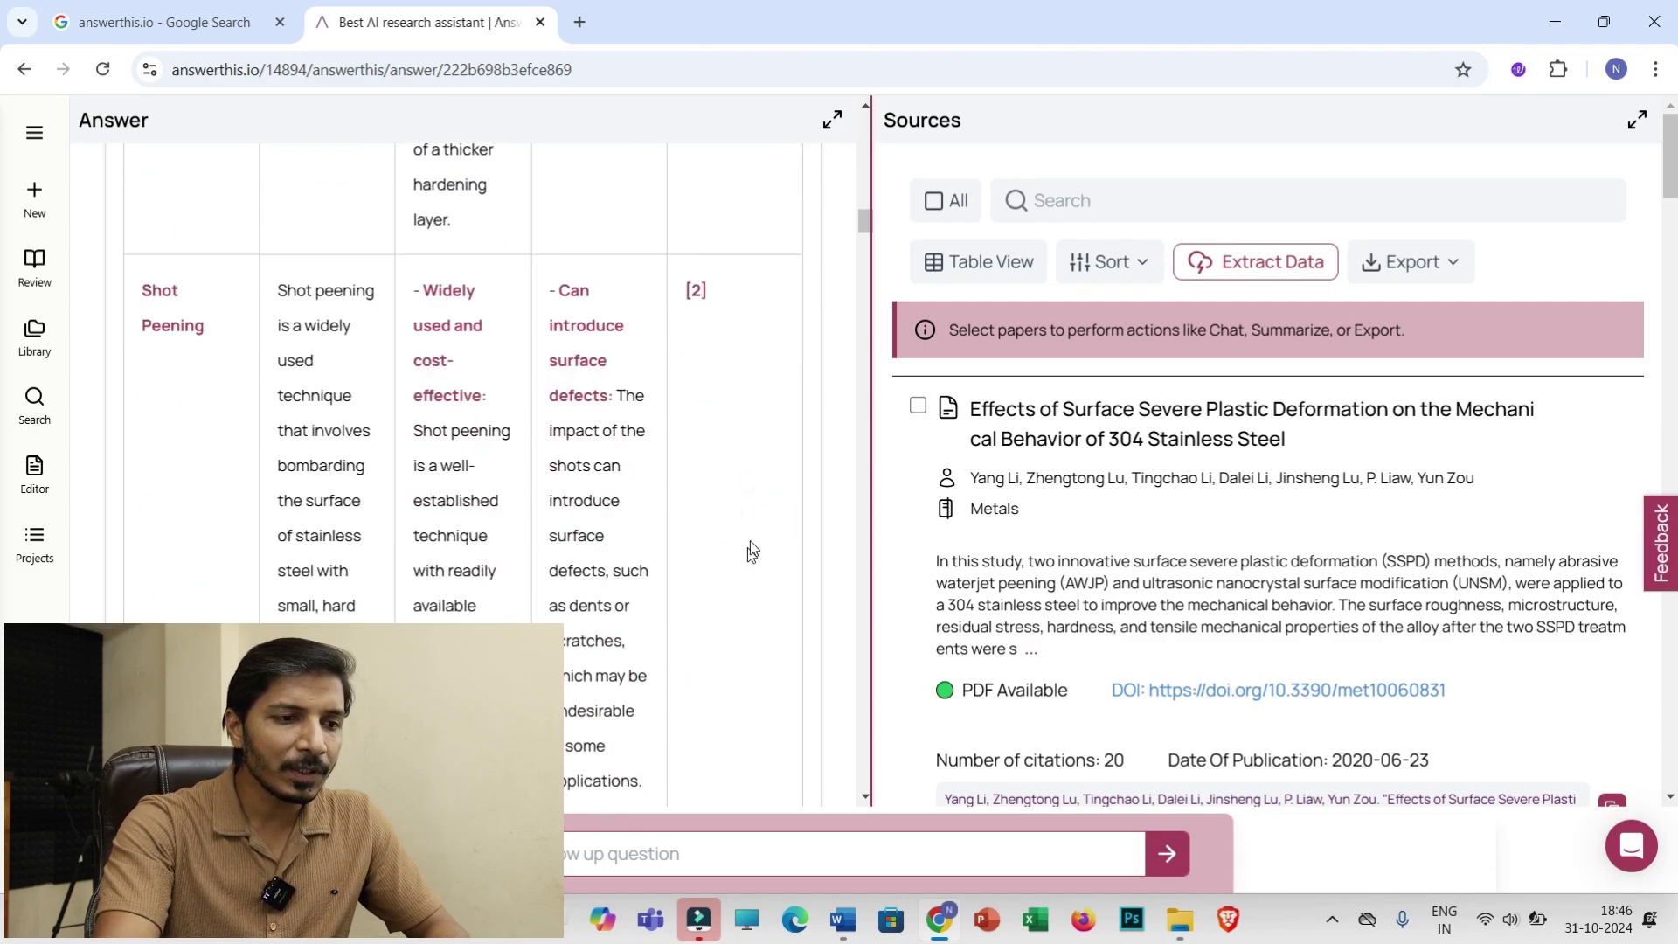
scroll(736, 477, "down", 15)
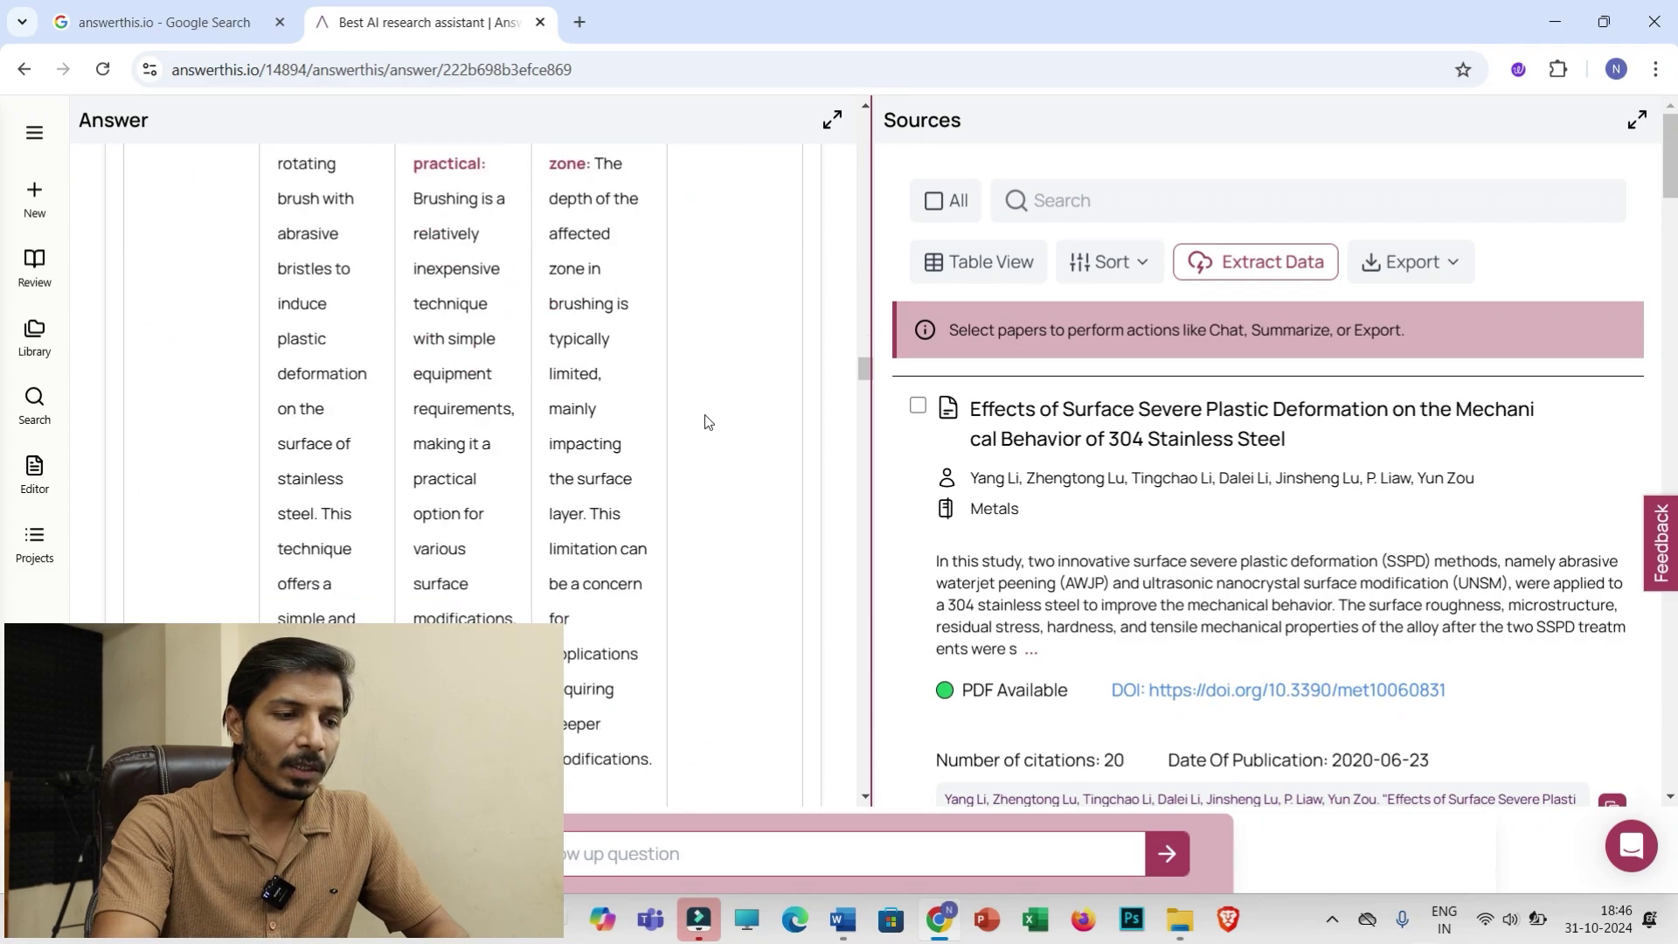
scroll(707, 421, "up", 5)
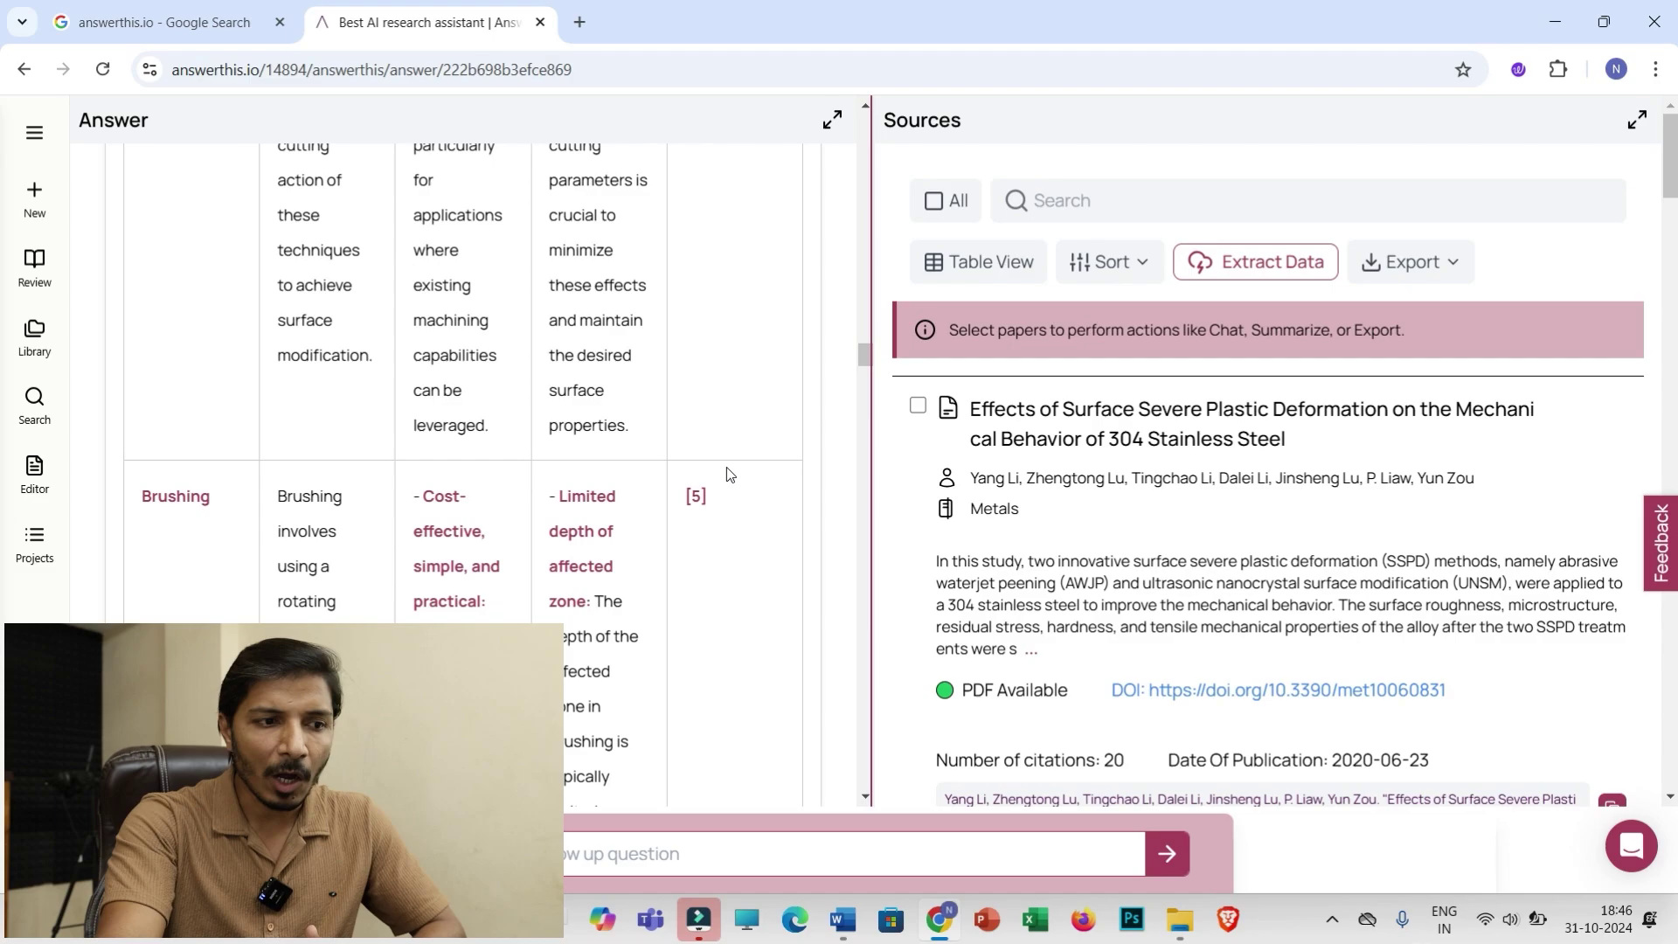
scroll(736, 524, "up", 8)
scroll(735, 604, "up", 10)
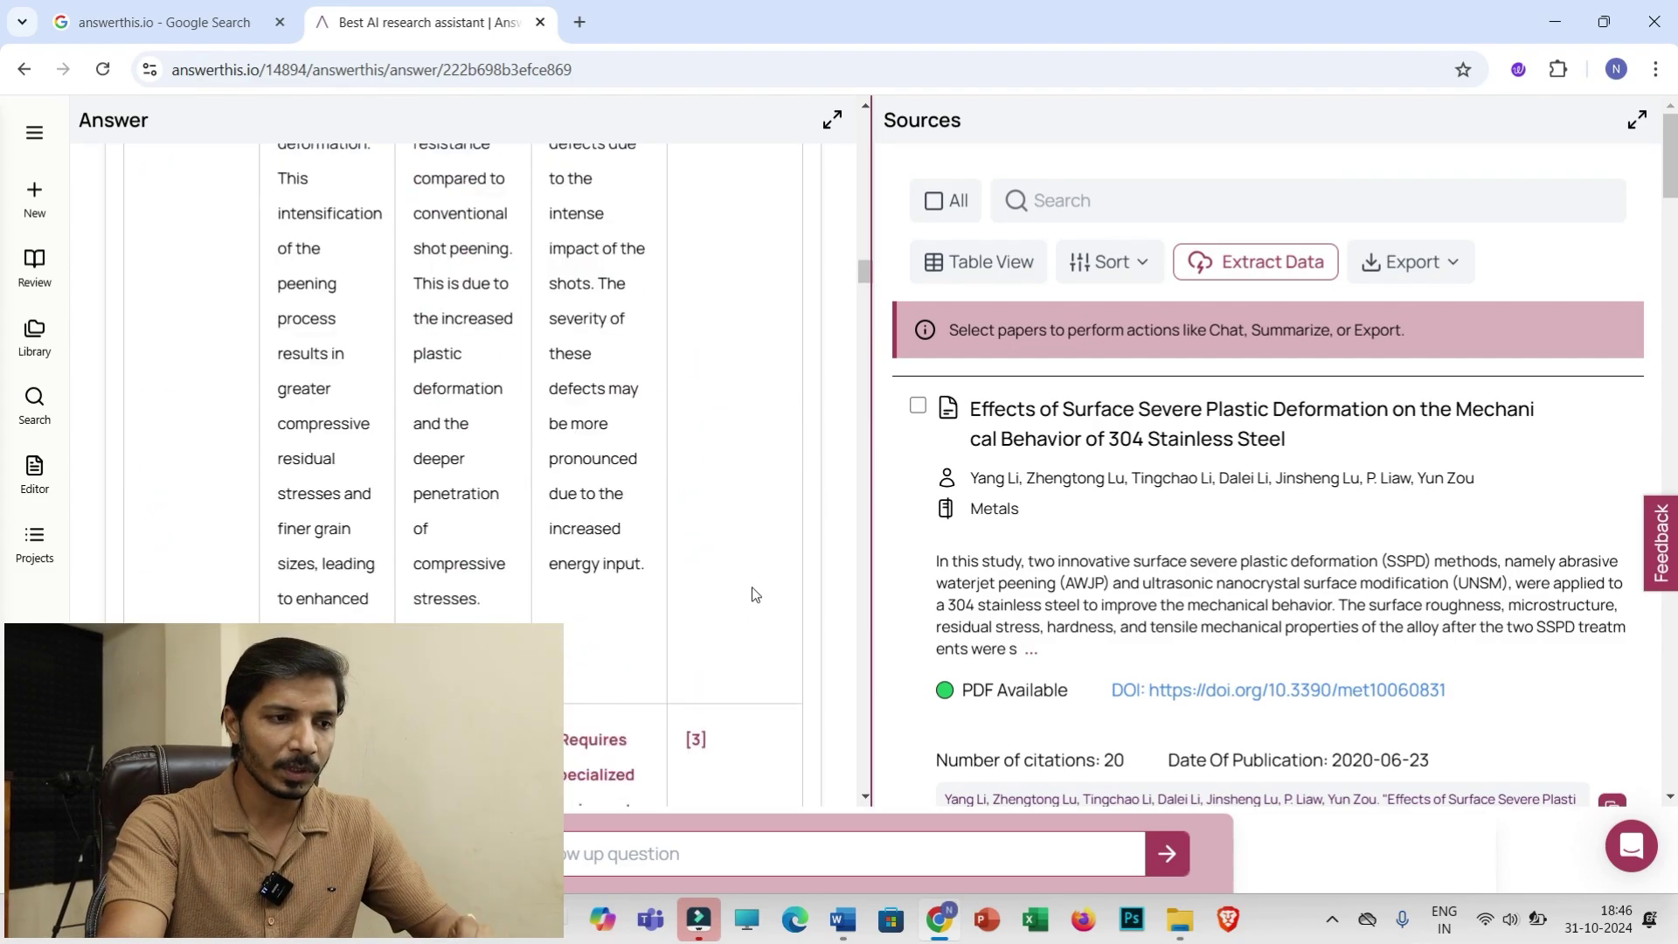
scroll(743, 575, "up", 6)
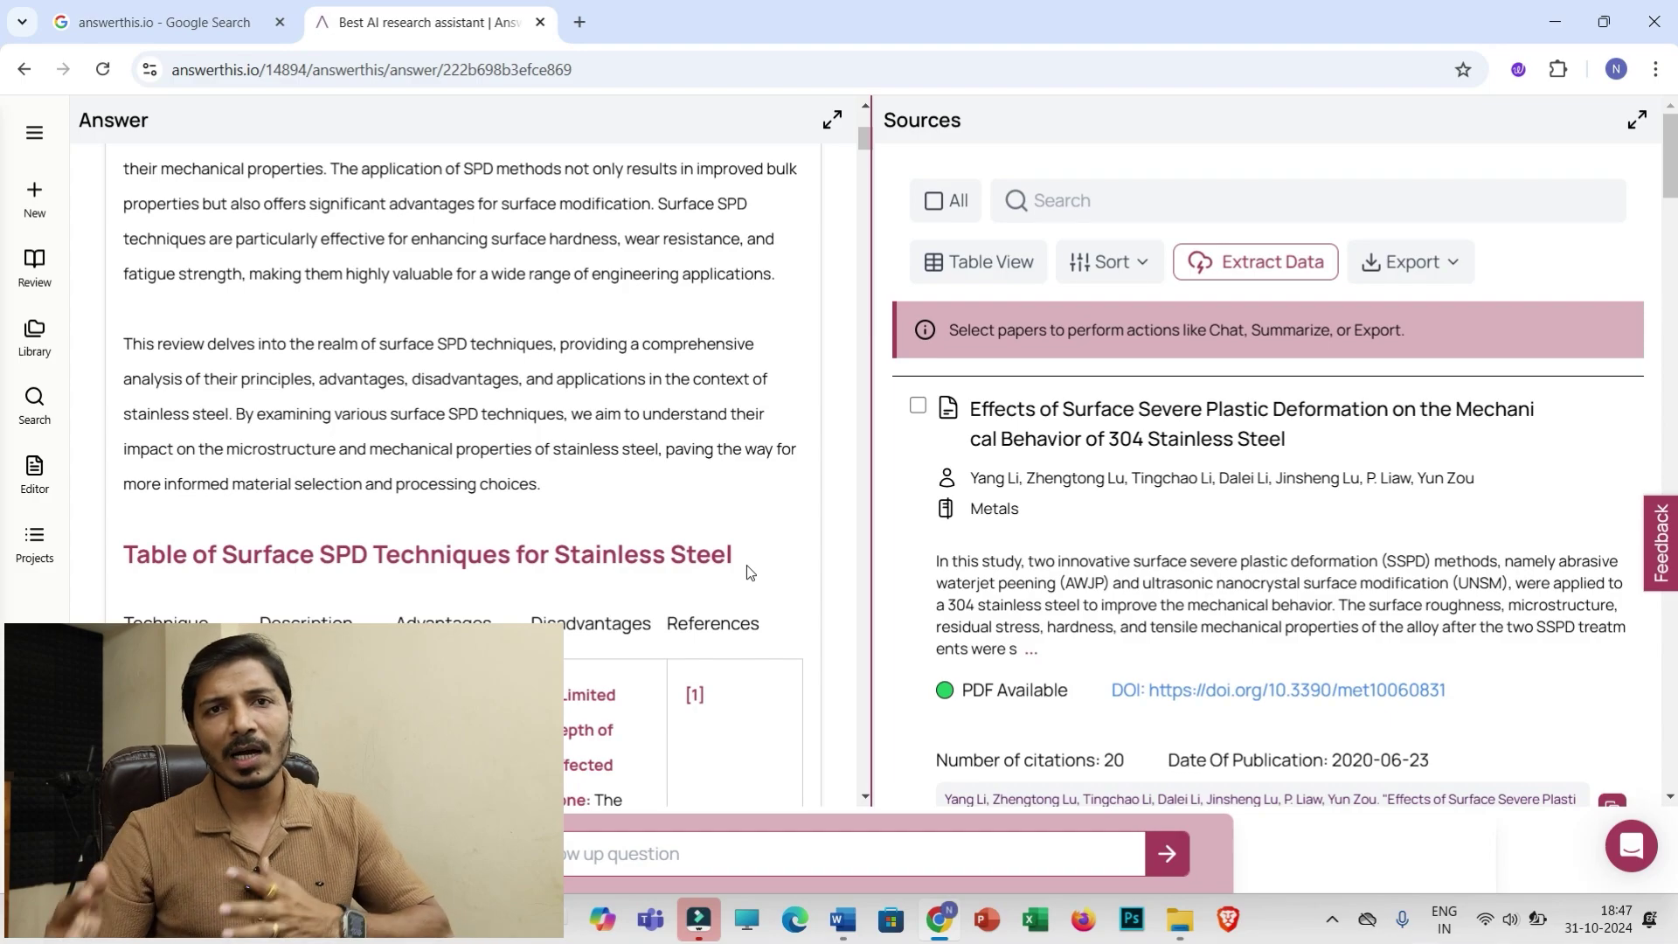
scroll(747, 564, "down", 4)
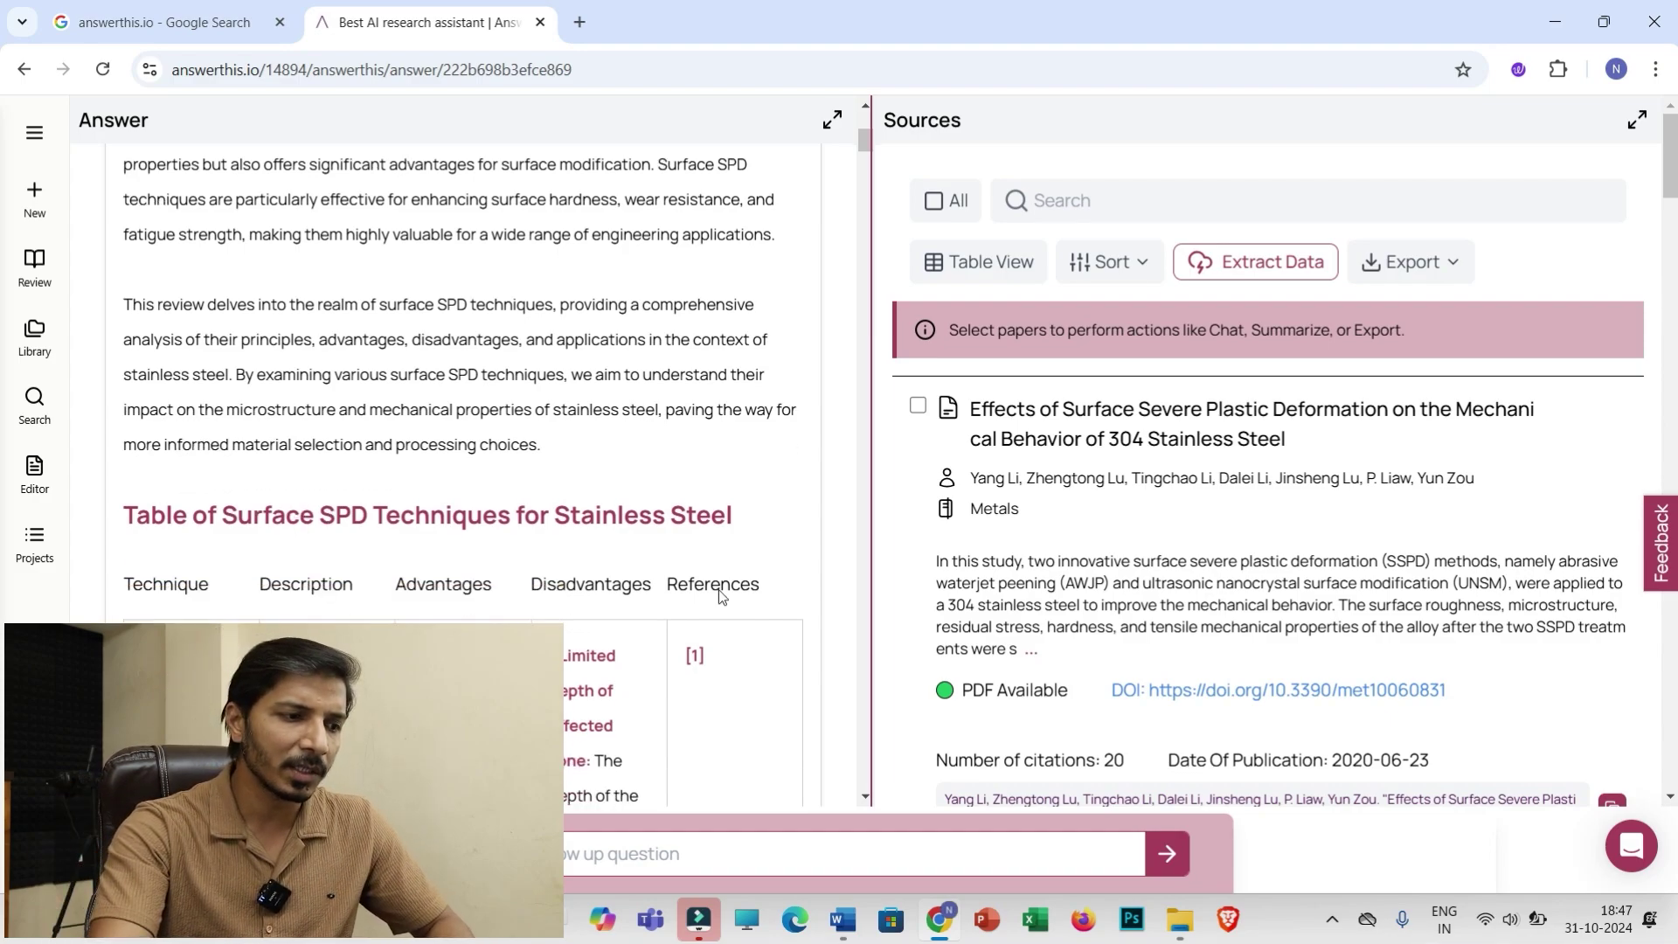
Step: Highlight the Technique heading, the word 'fatigue', and the UNSM strength advantage in the table
left_click_drag(214, 335, 137, 336)
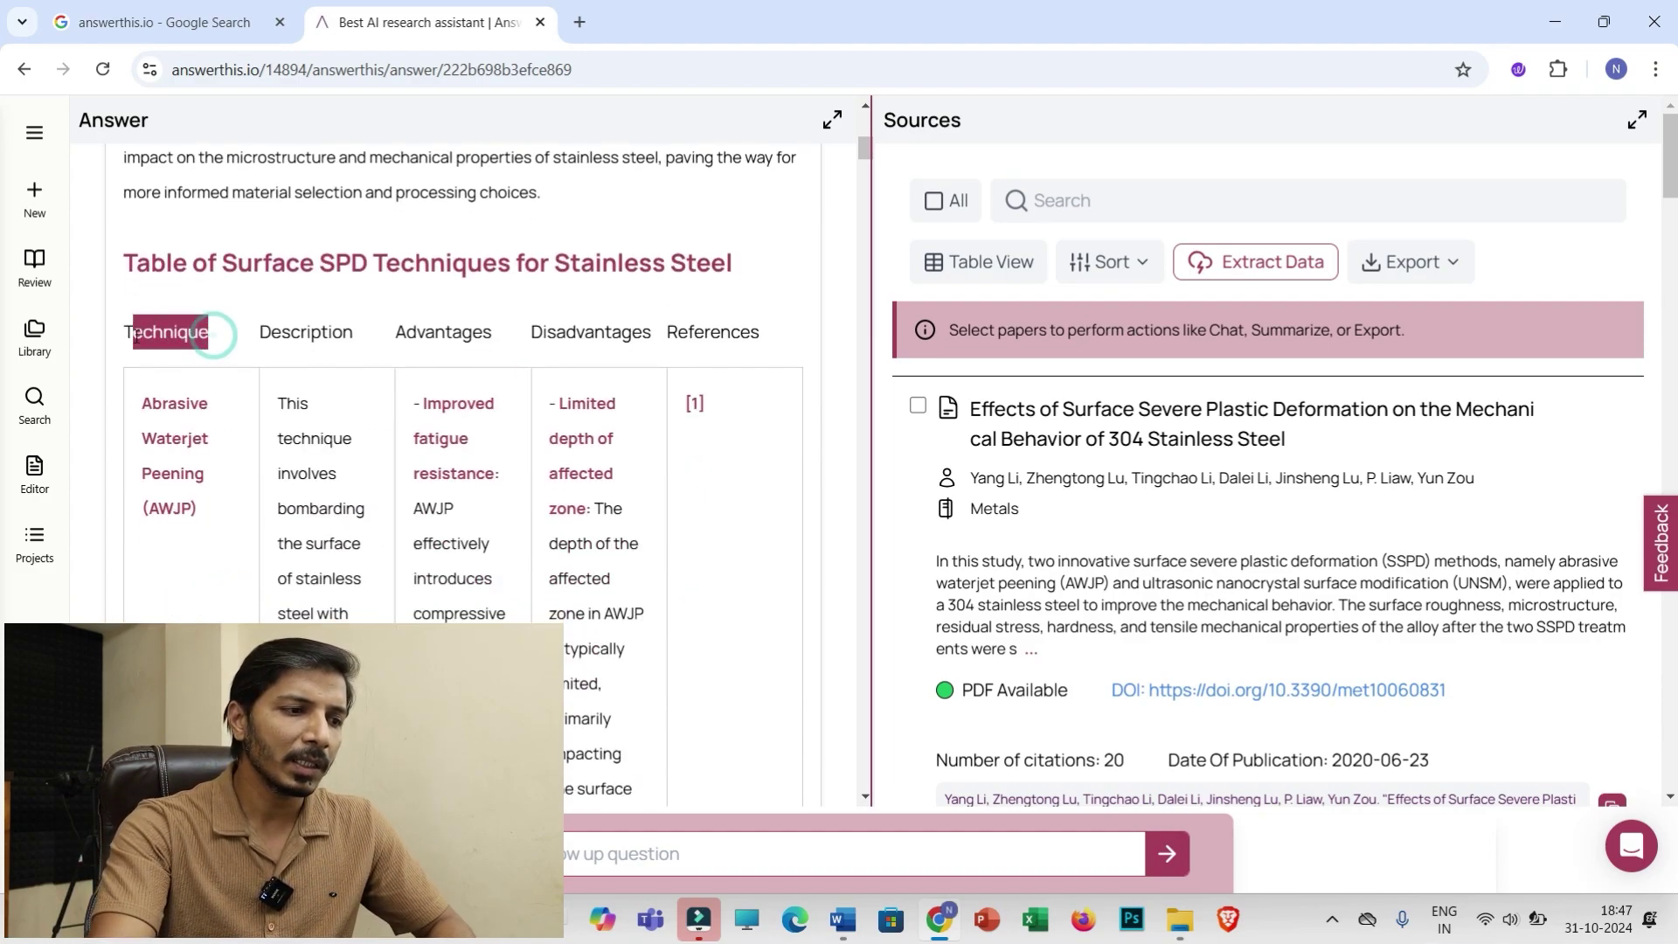
scroll(196, 442, "down", 10)
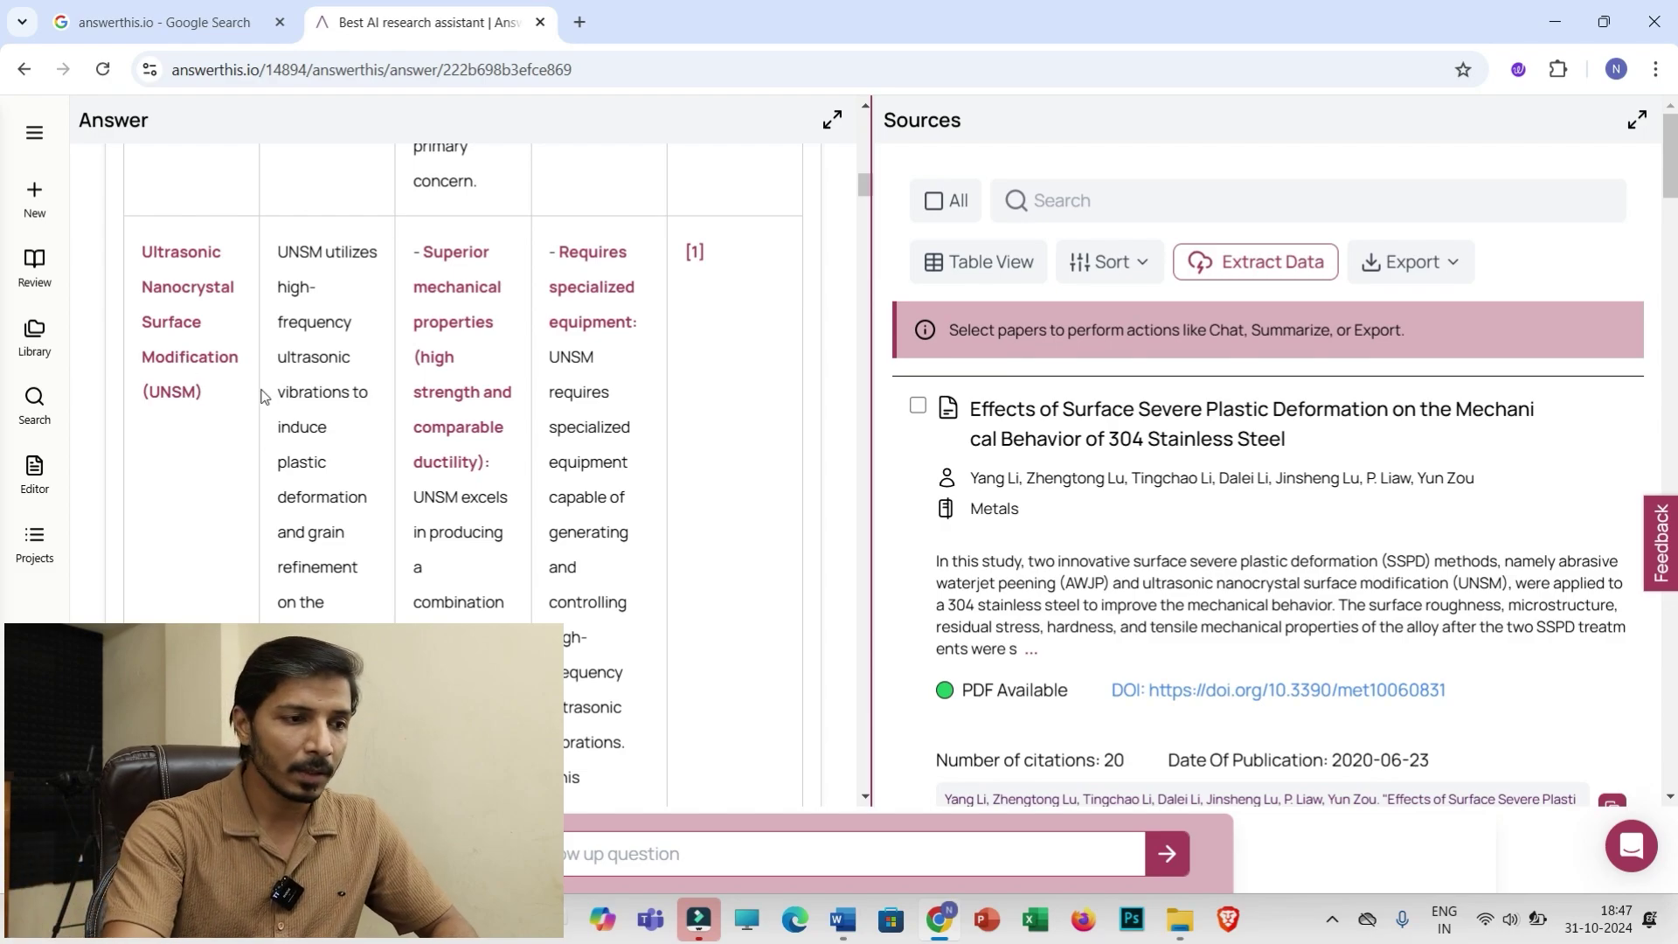
scroll(262, 396, "up", 6)
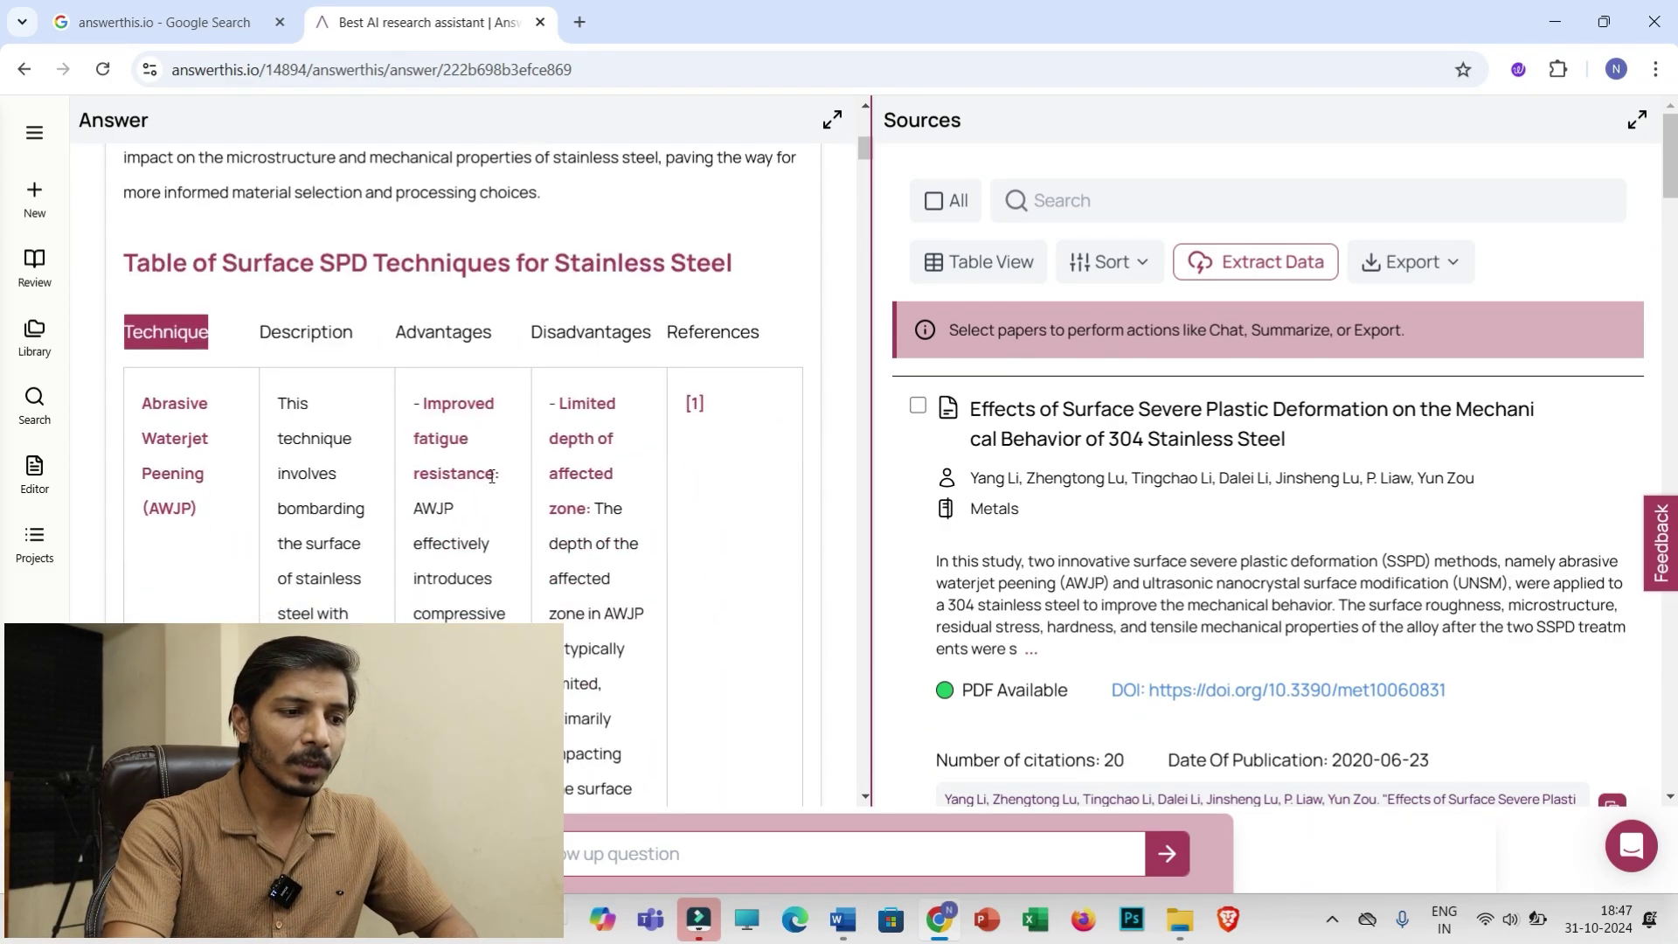
double_click(481, 444)
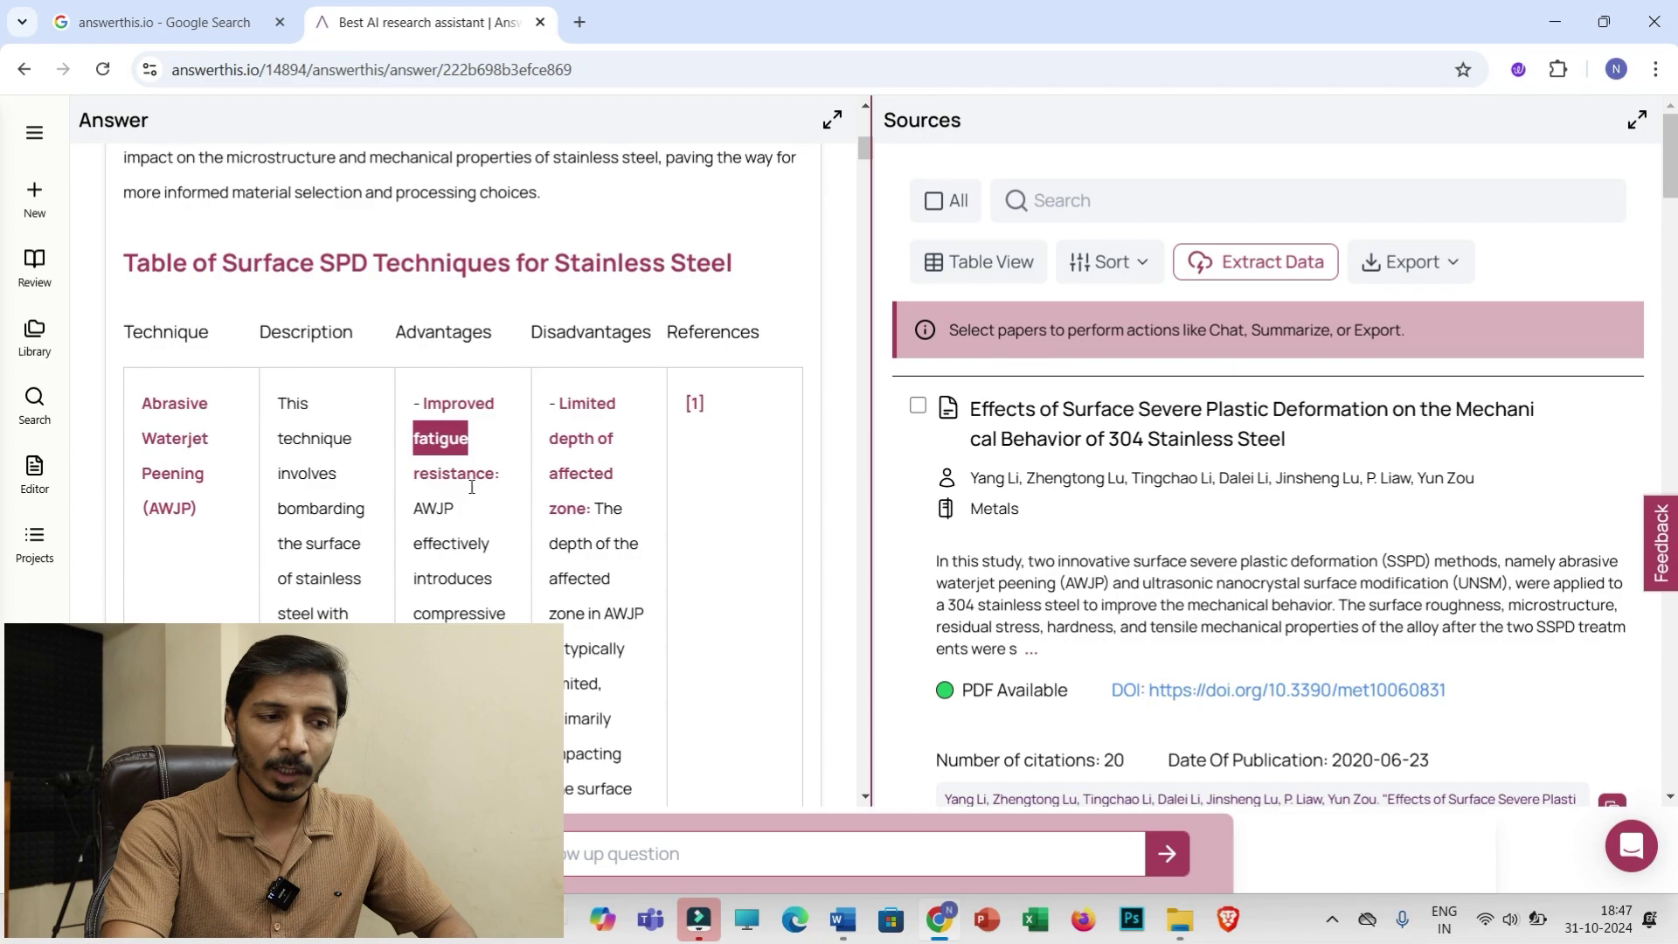
scroll(472, 486, "down", 15)
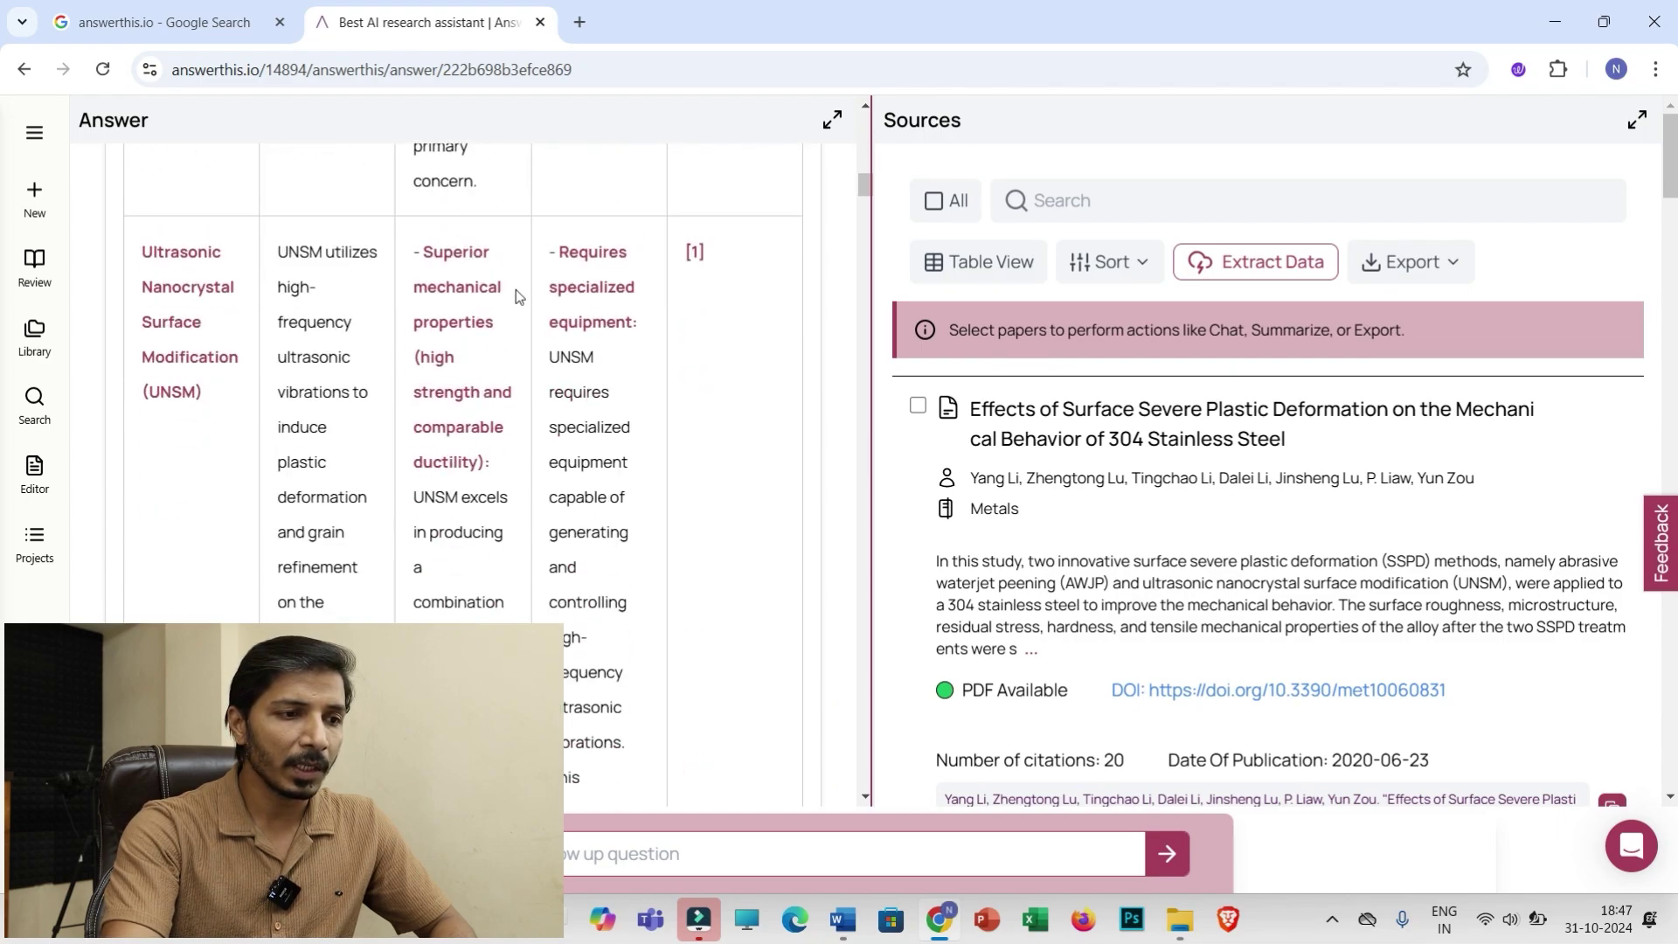
left_click_drag(506, 285, 453, 391)
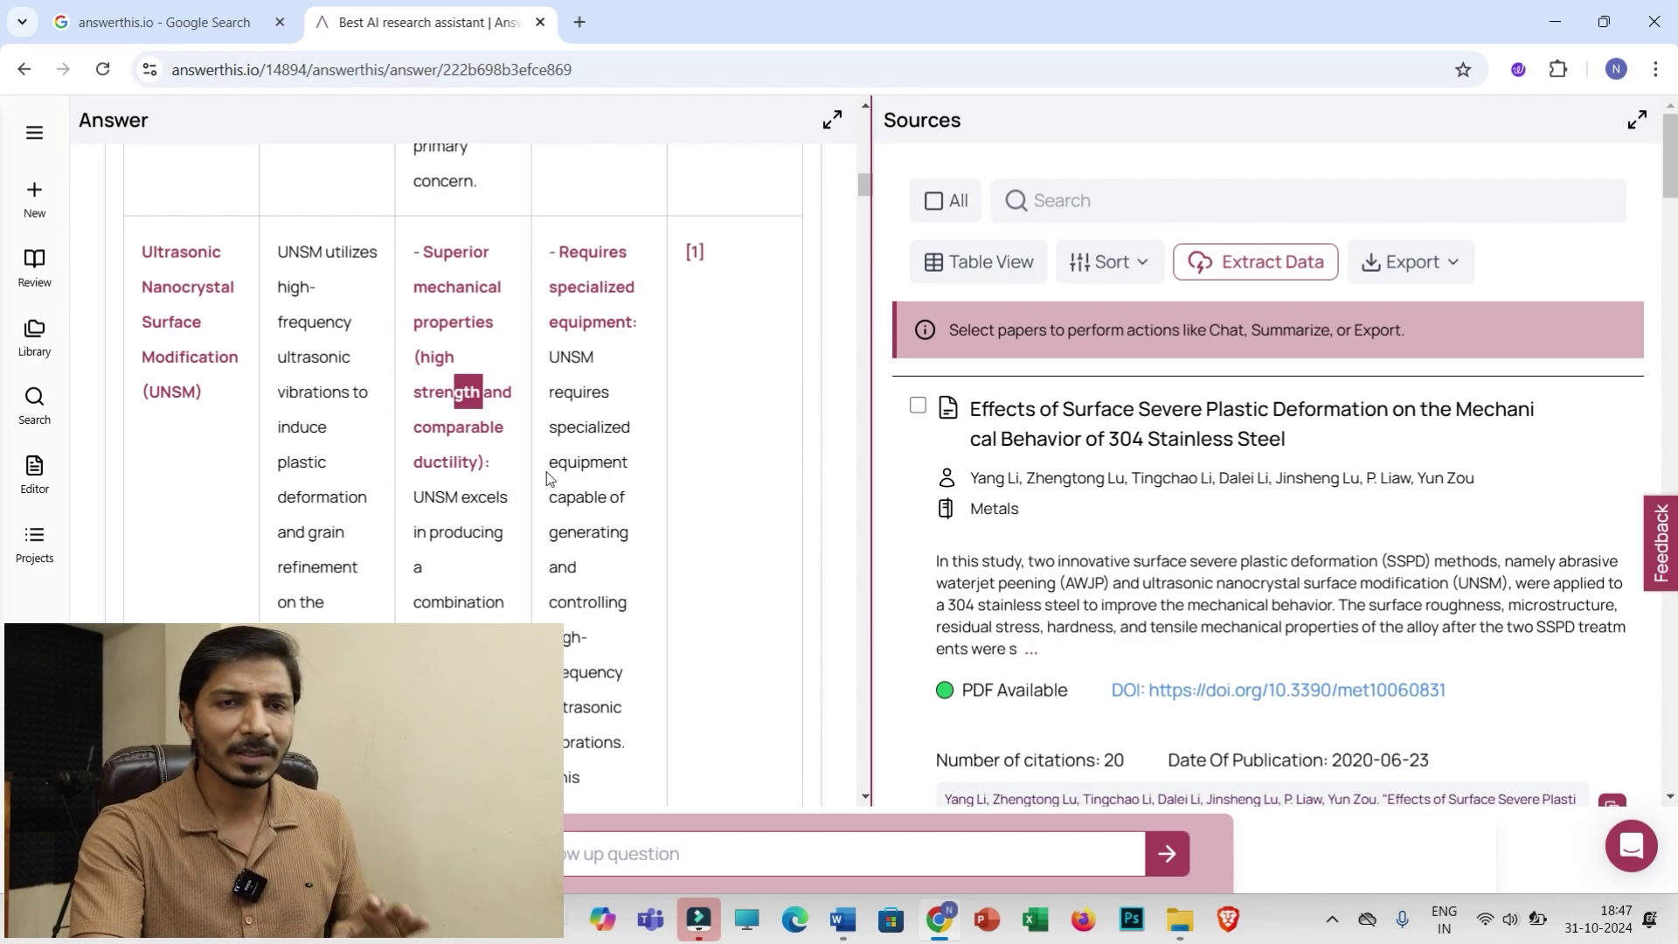
scroll(482, 497, "up", 10)
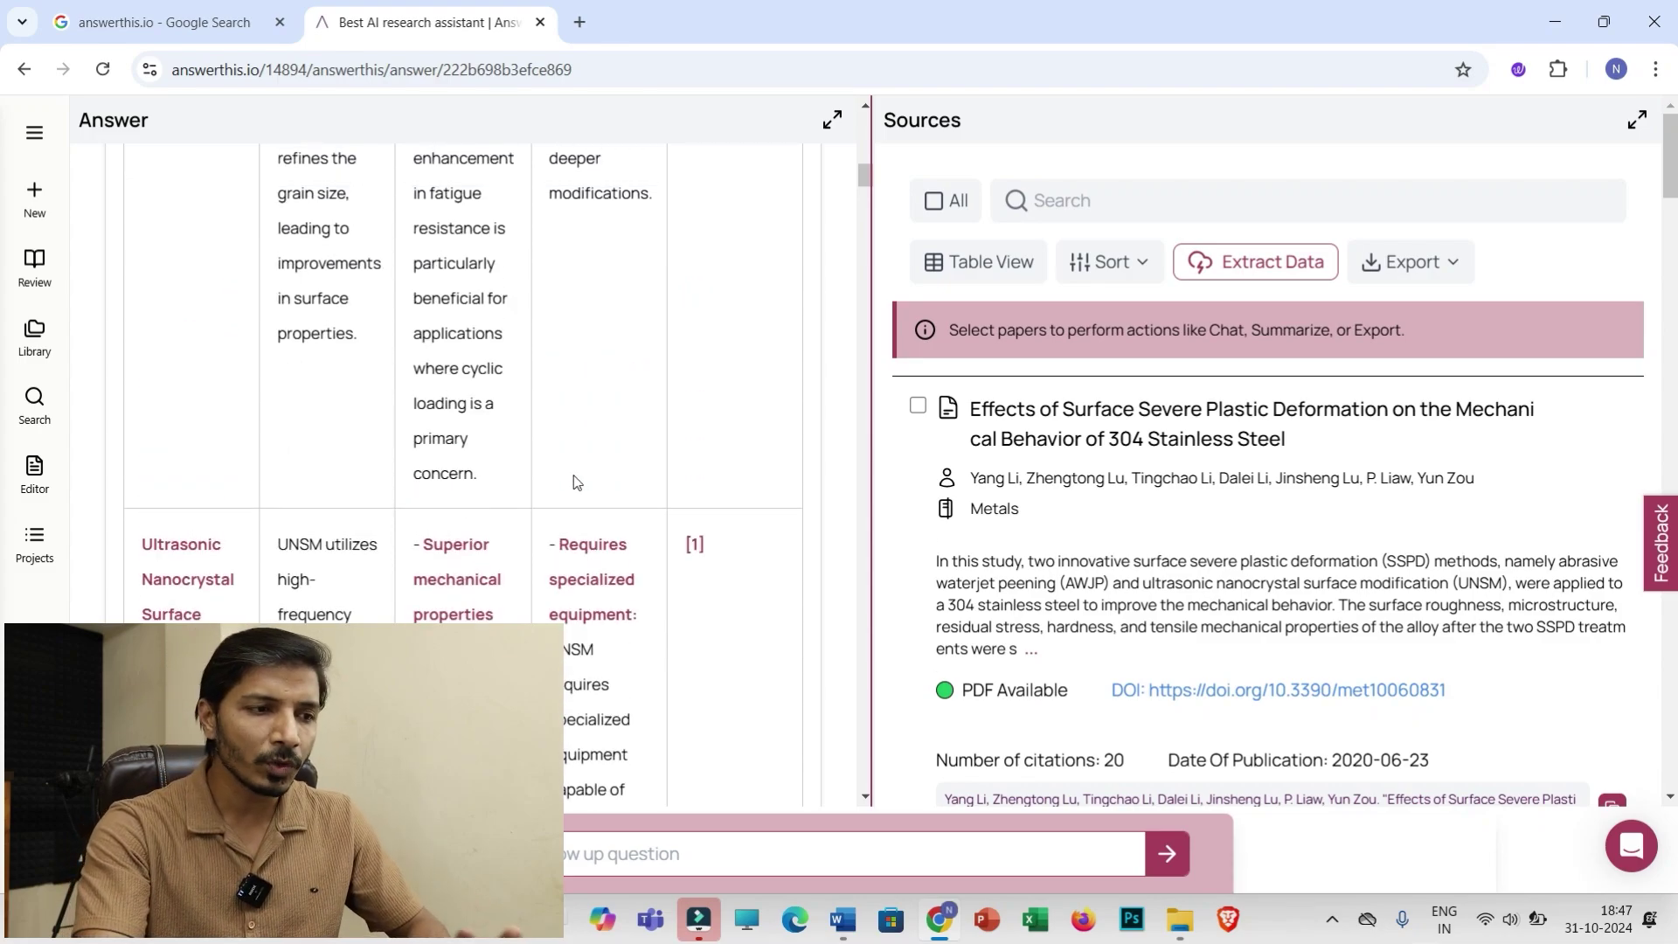
scroll(516, 496, "up", 3)
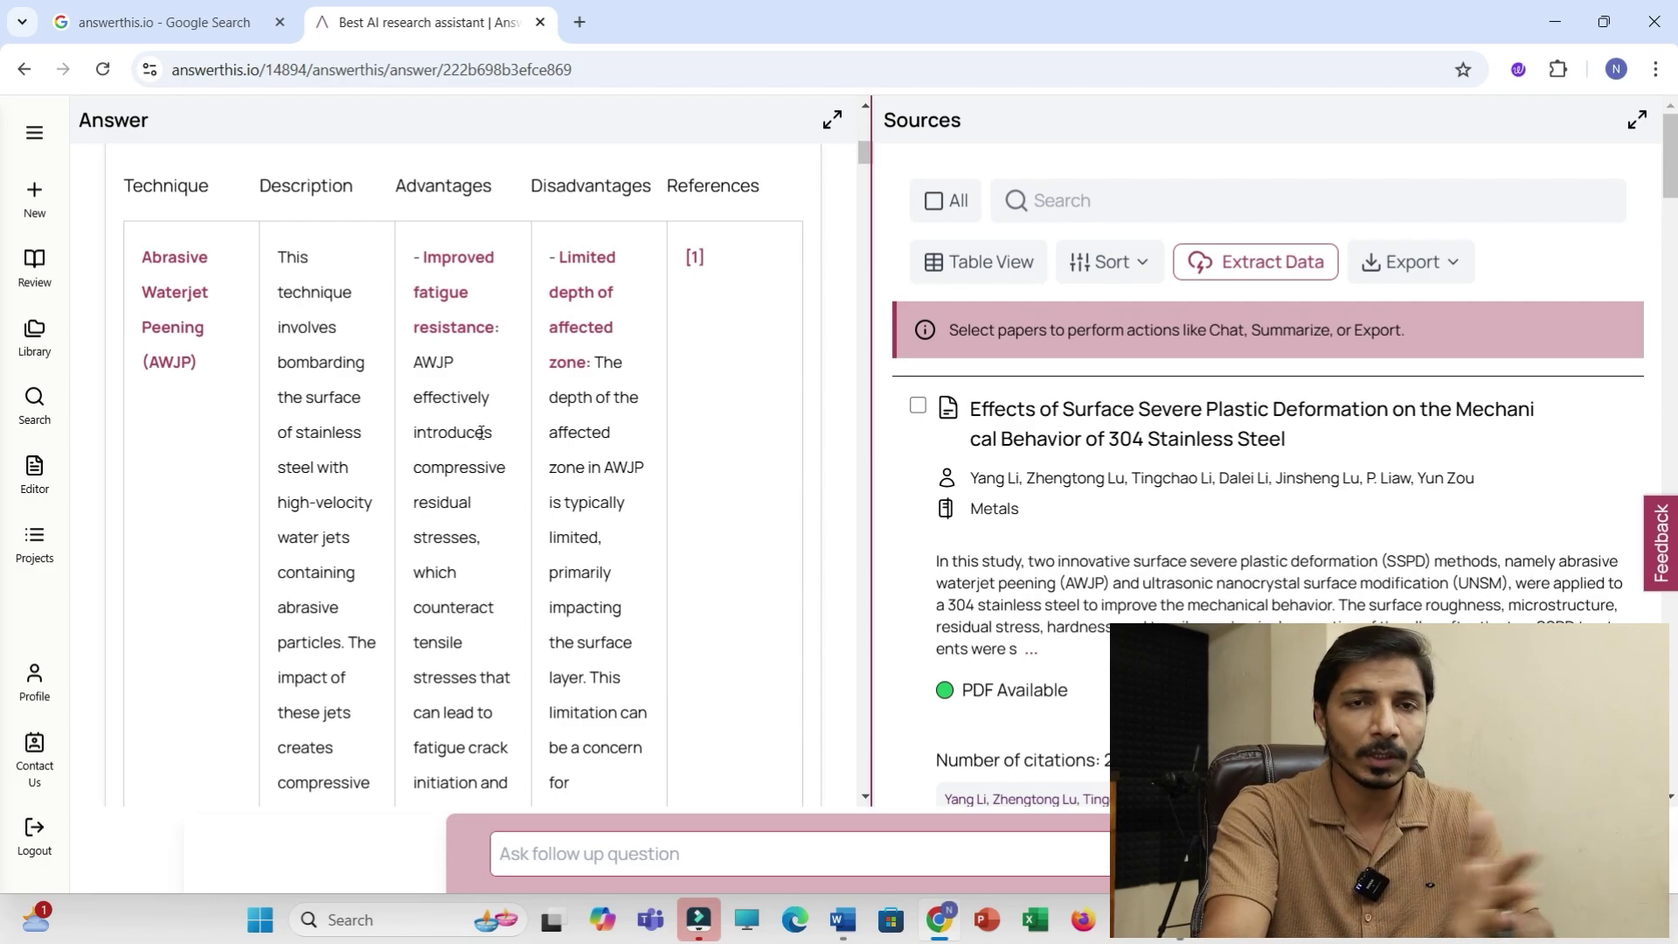
scroll(677, 446, "up", 2)
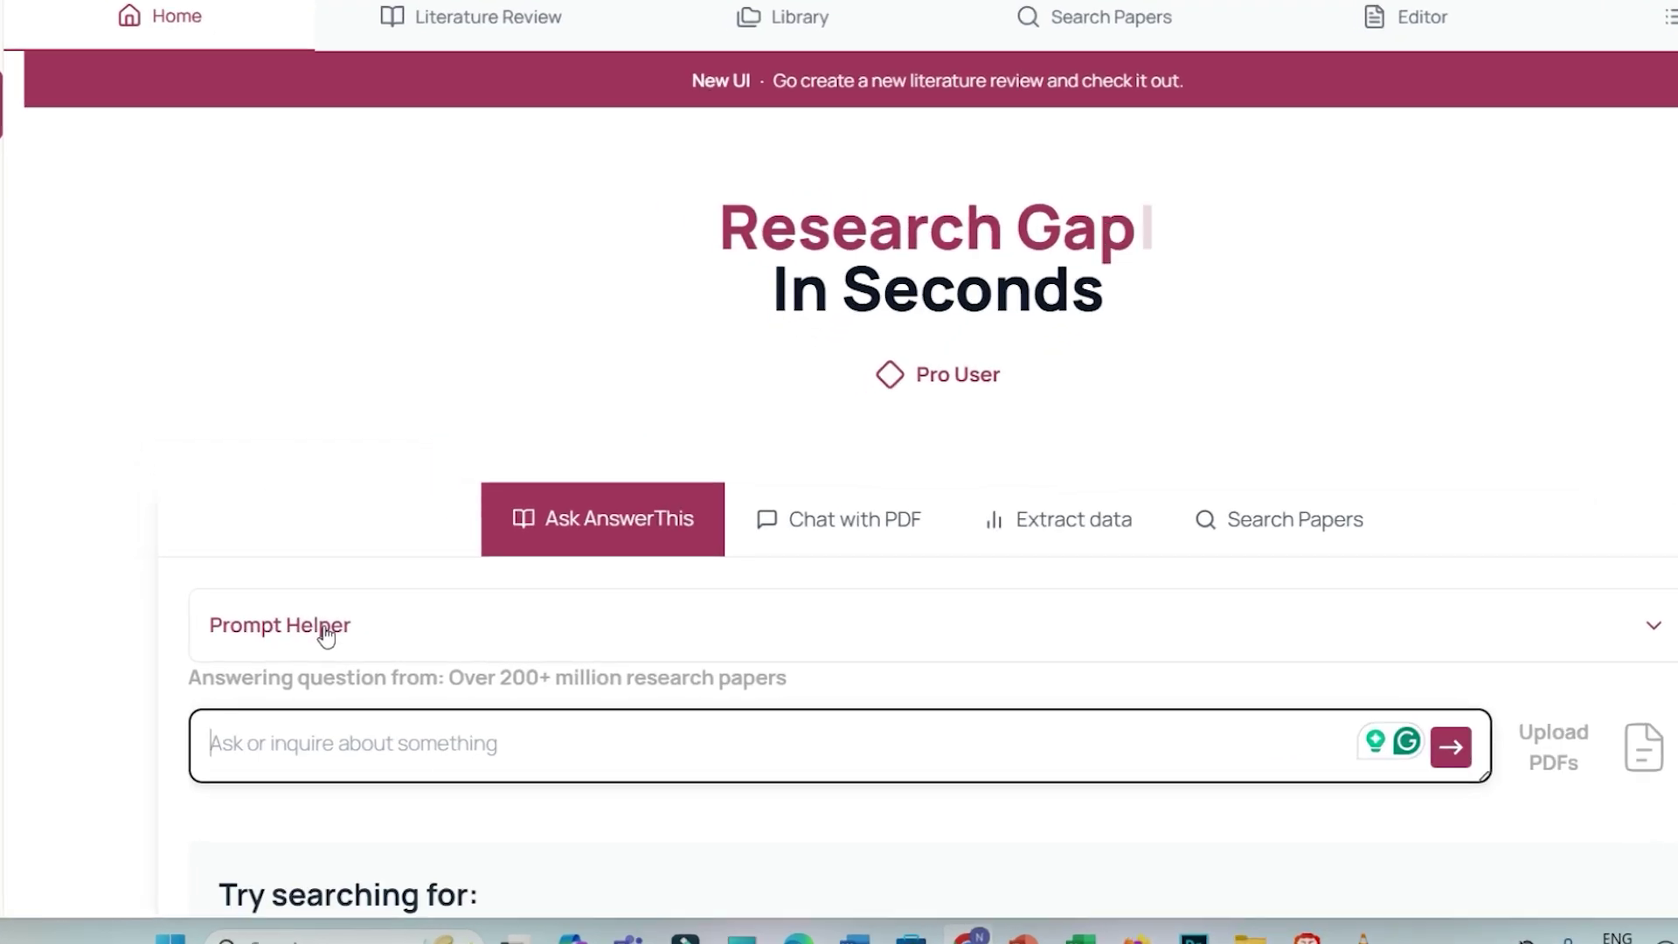
Step: Build a 'Generate a research outline on' prompt for Severely deformed magnesium alloy
left_click(324, 627)
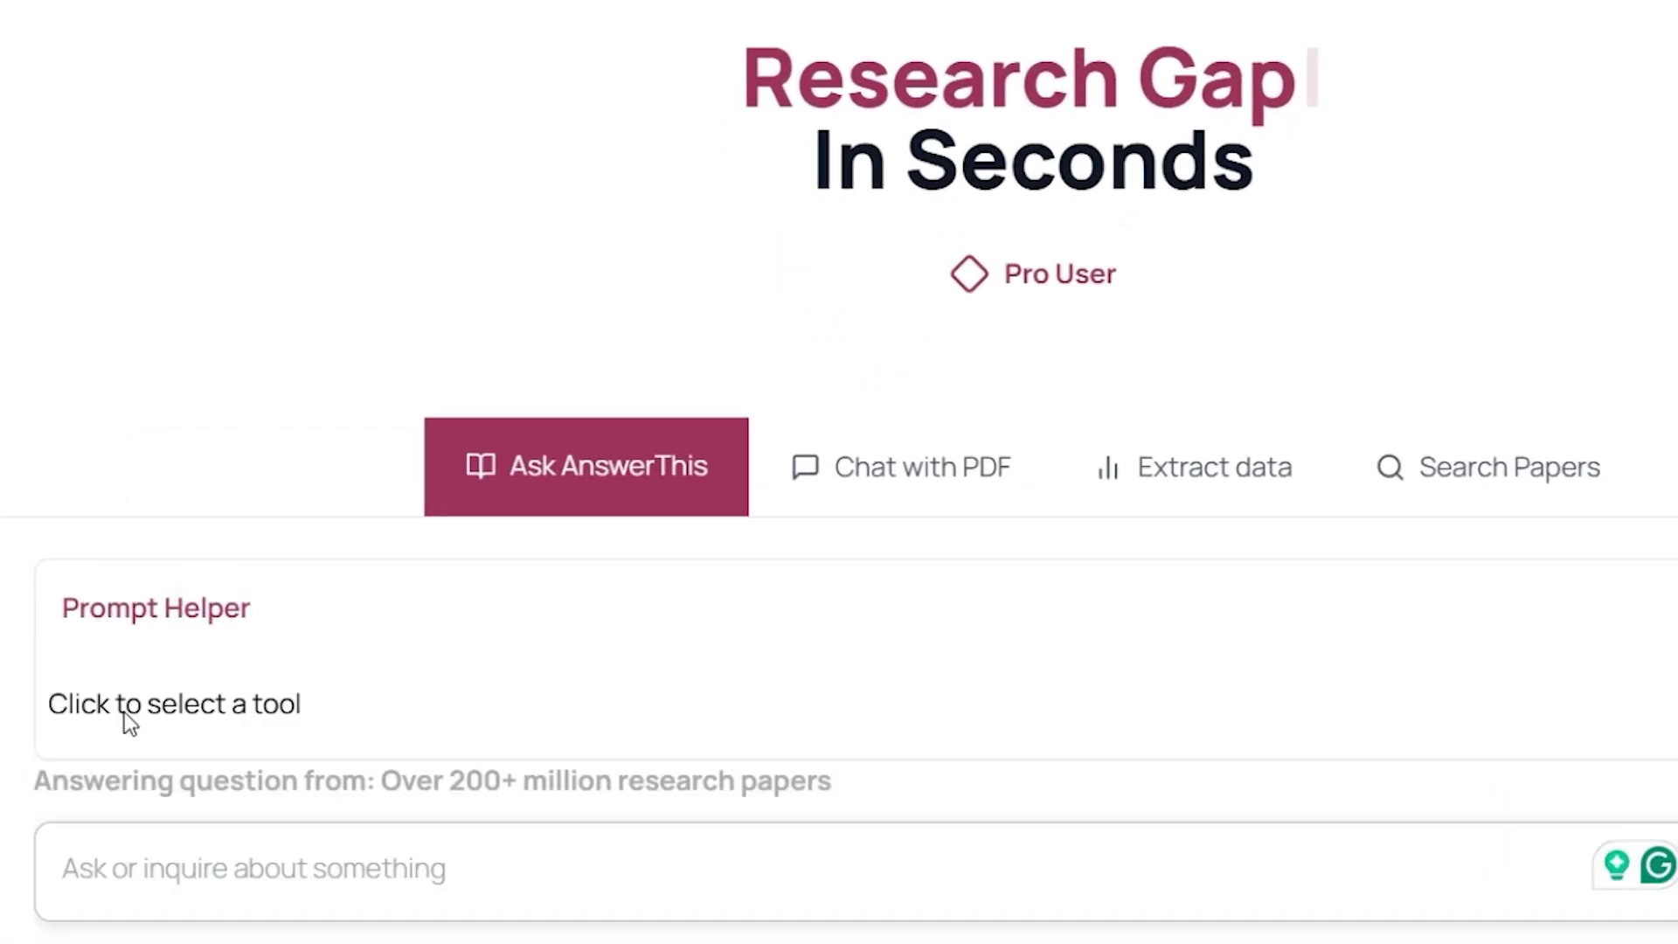
left_click(147, 704)
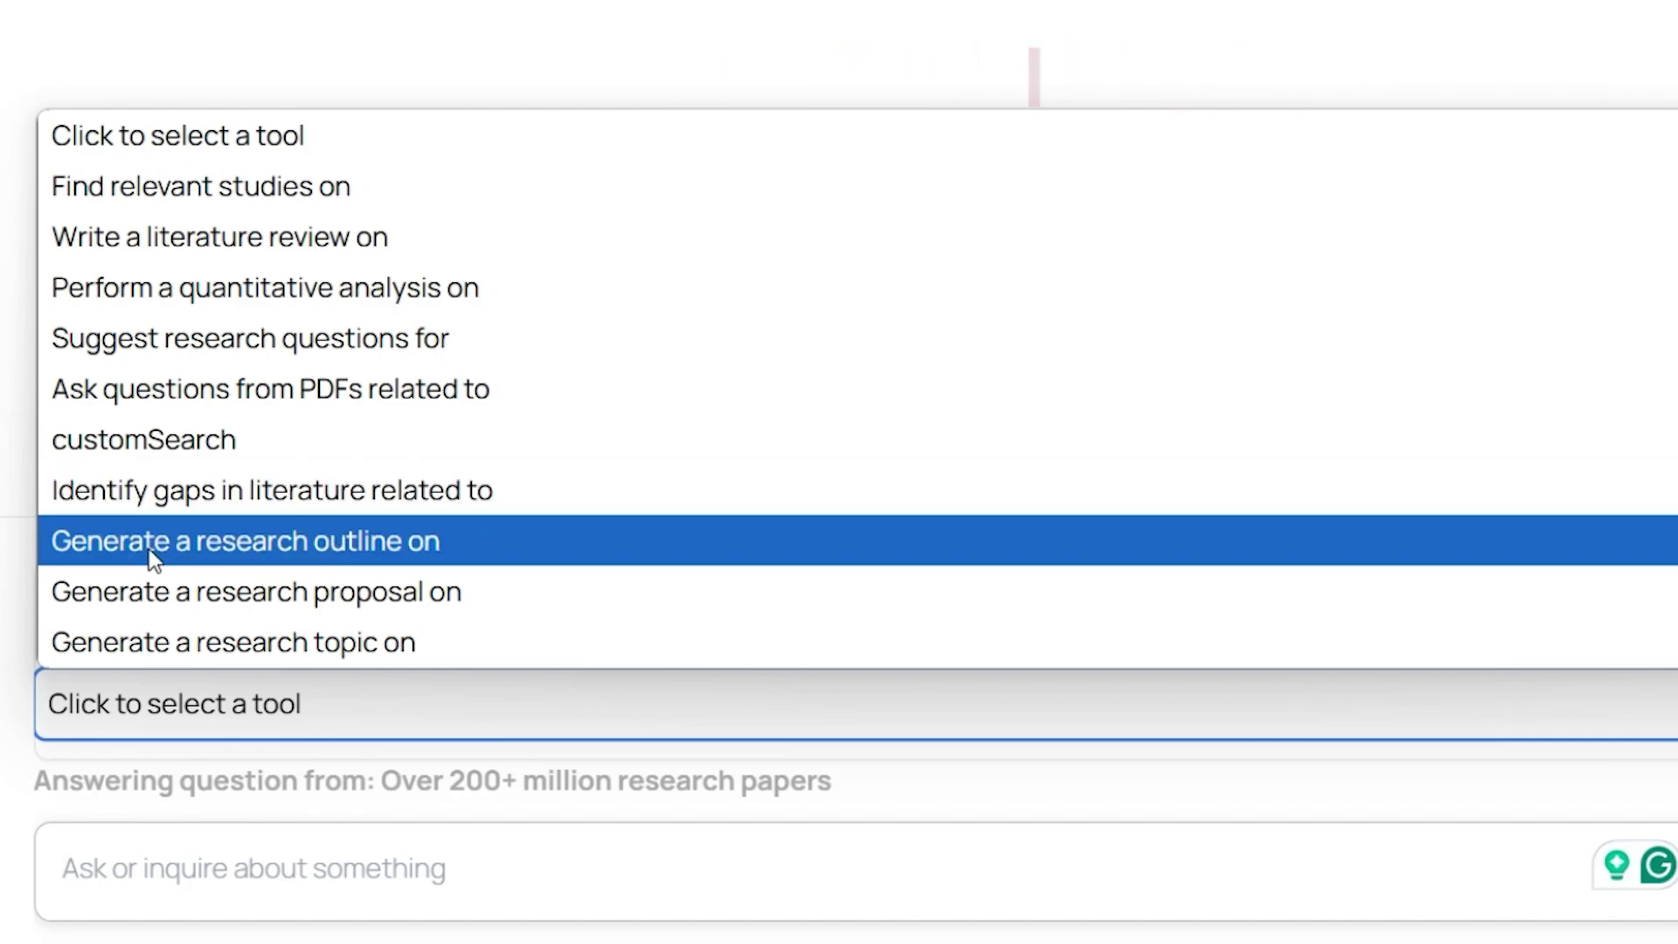
left_click(213, 547)
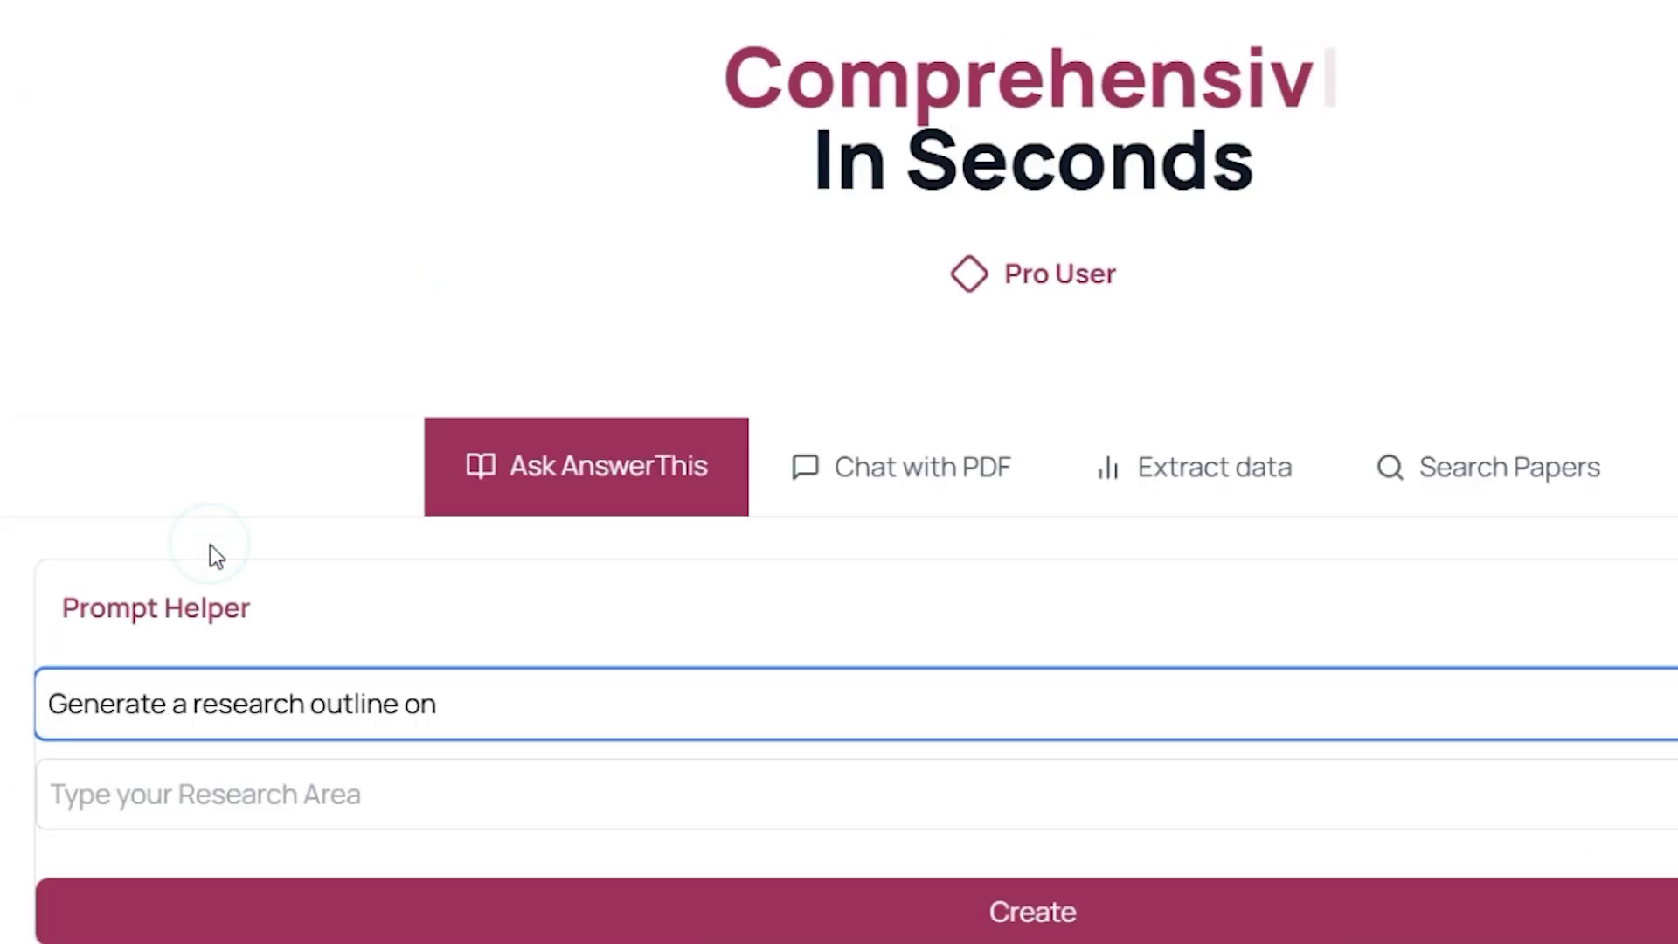
scroll(343, 771, "down", 3)
left_click(162, 584)
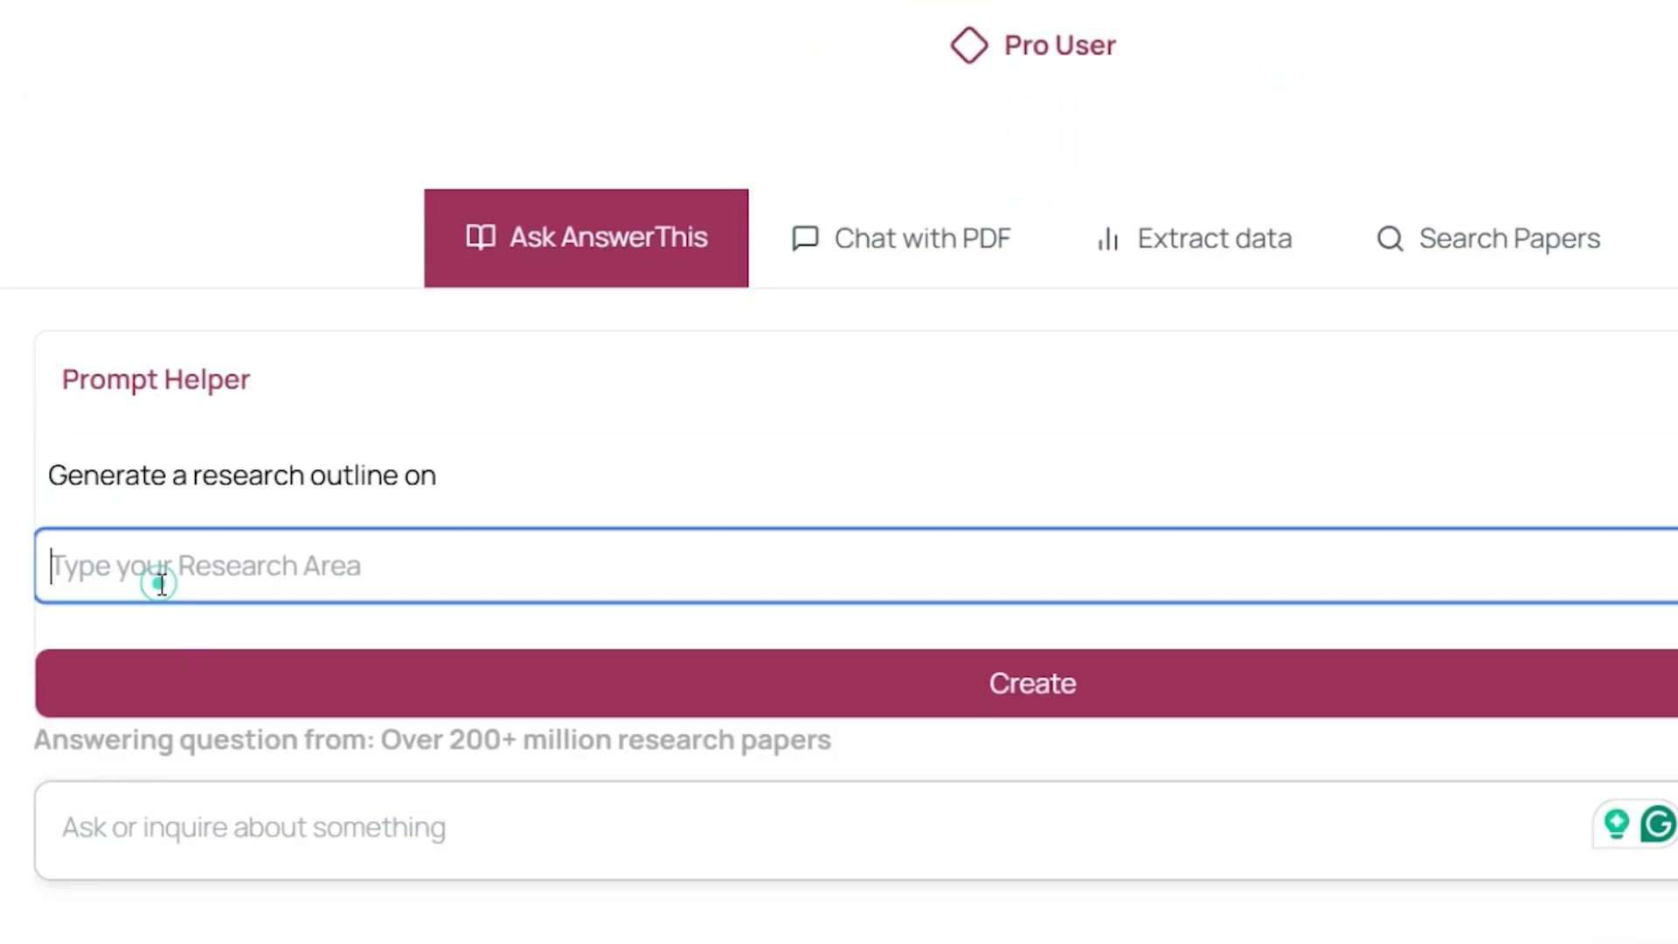
type("Severely deformed magnesium alloy")
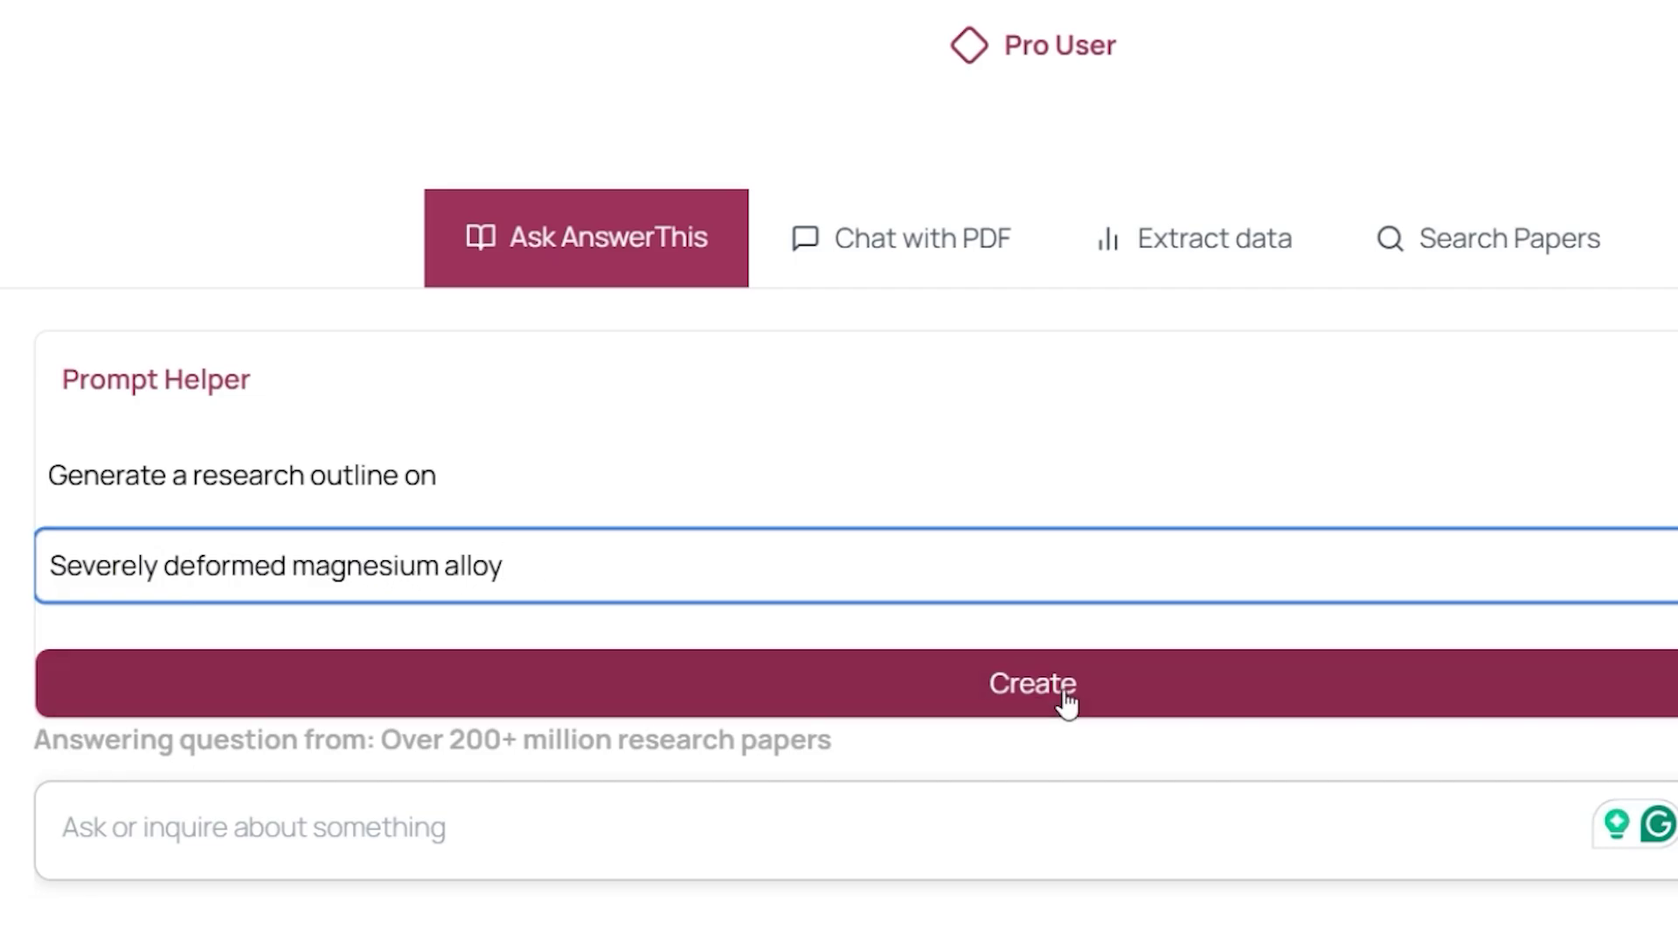
left_click(1025, 695)
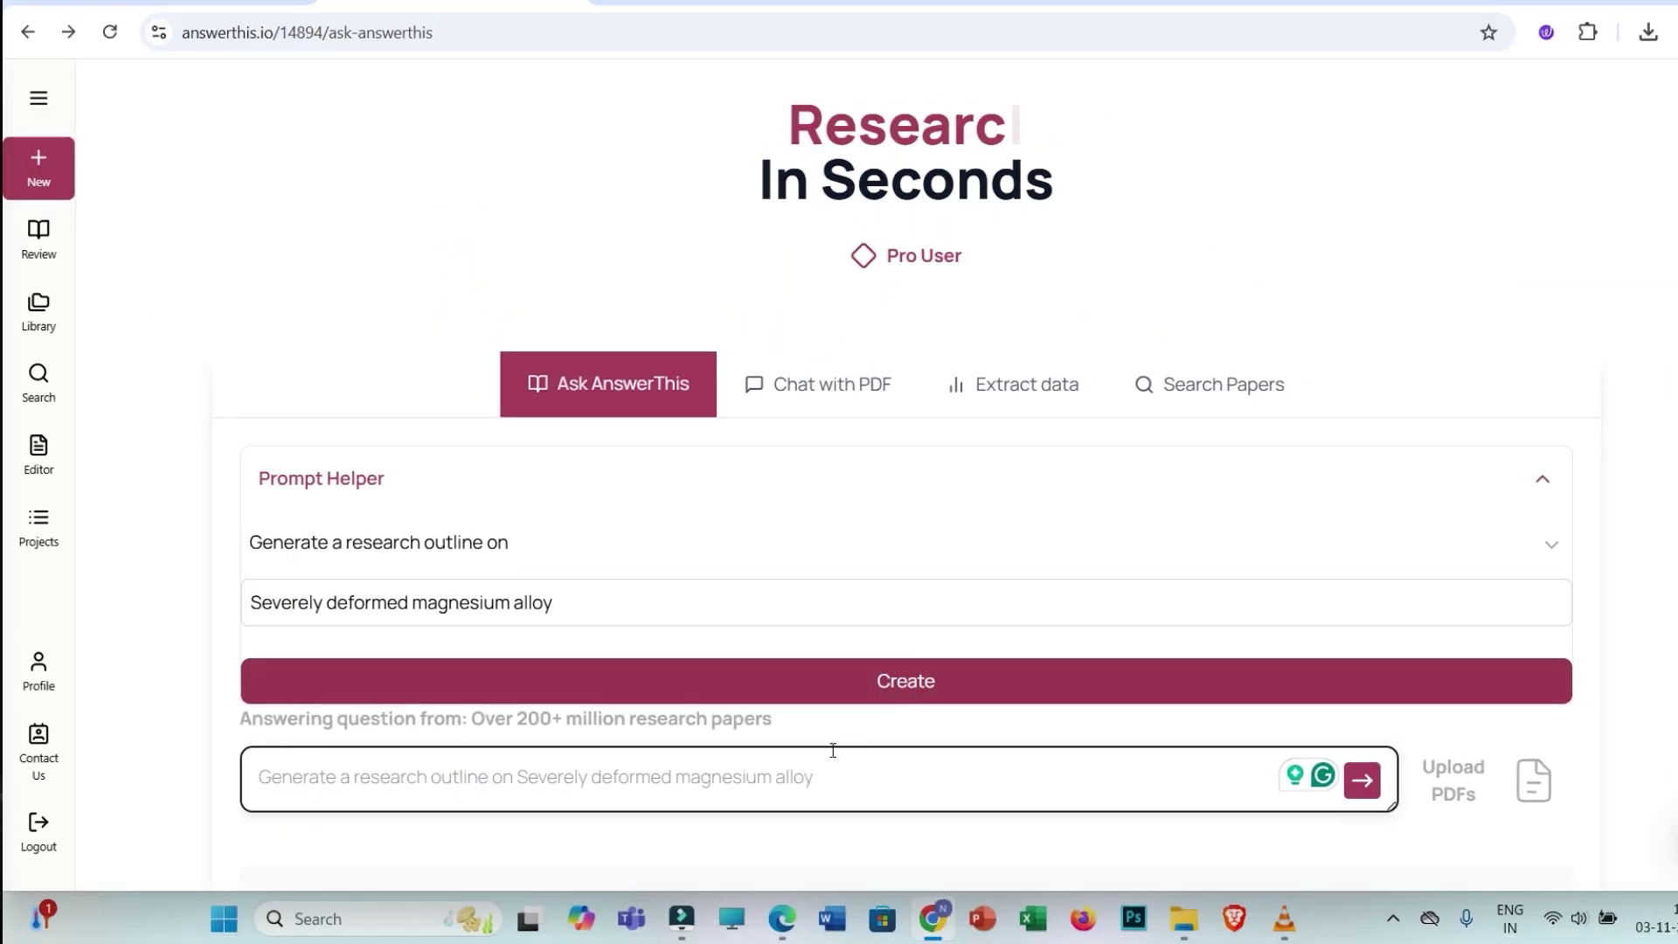
Step: Send the research outline prompt and submit the search with default filters
left_click_drag(851, 769, 262, 783)
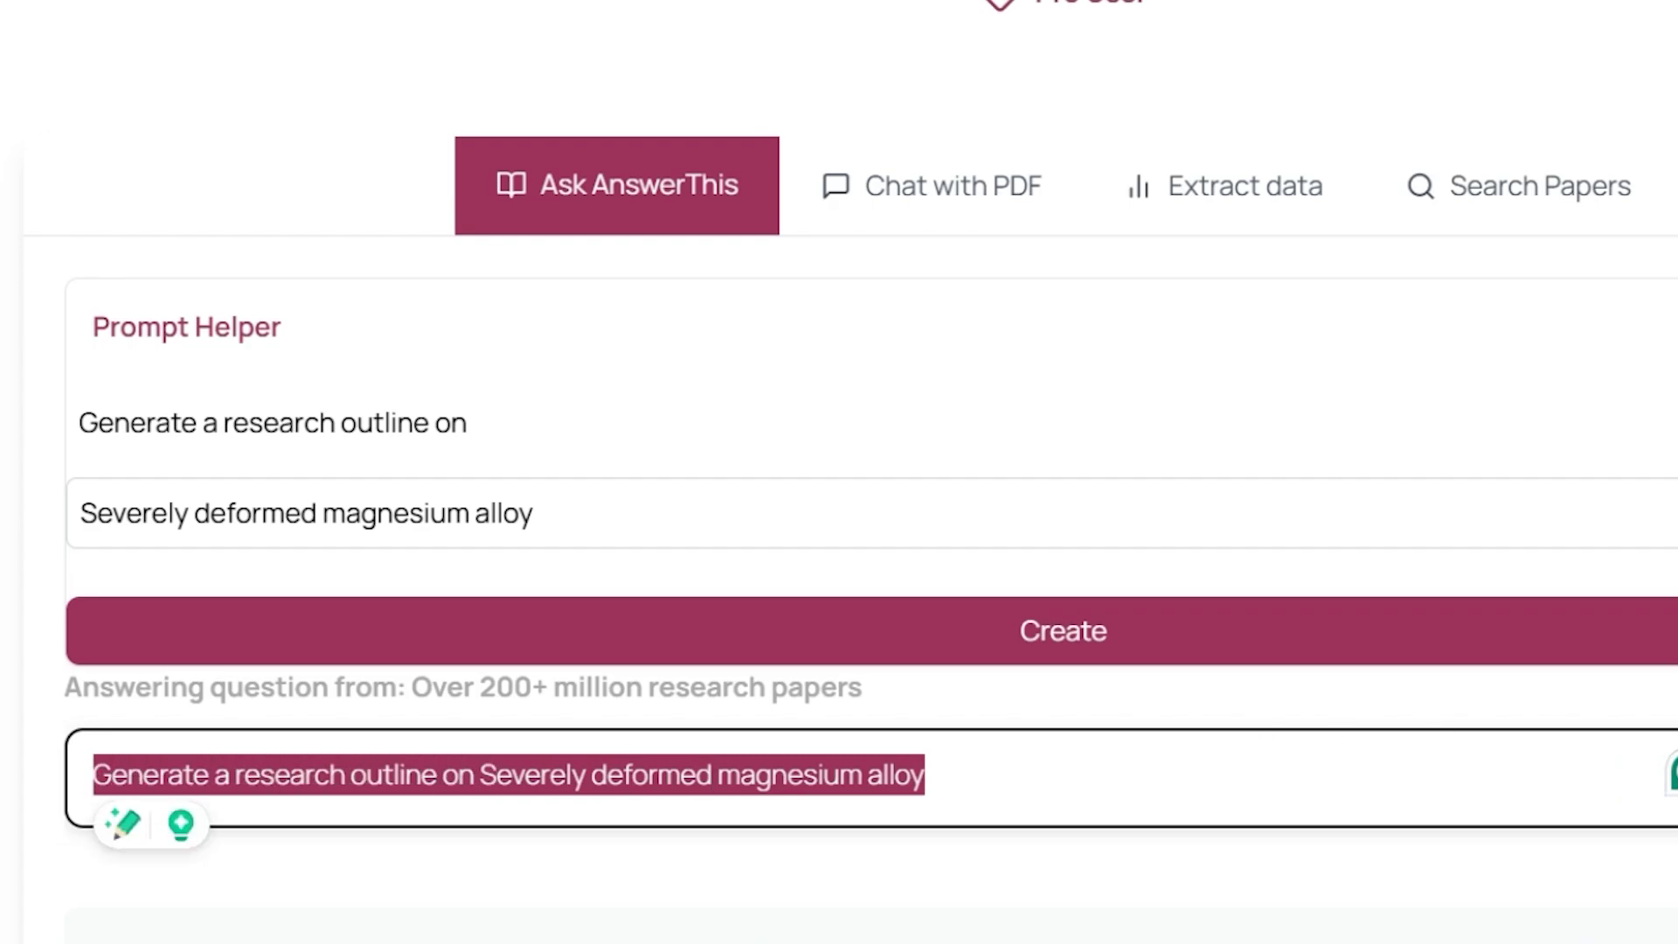
left_click(1365, 781)
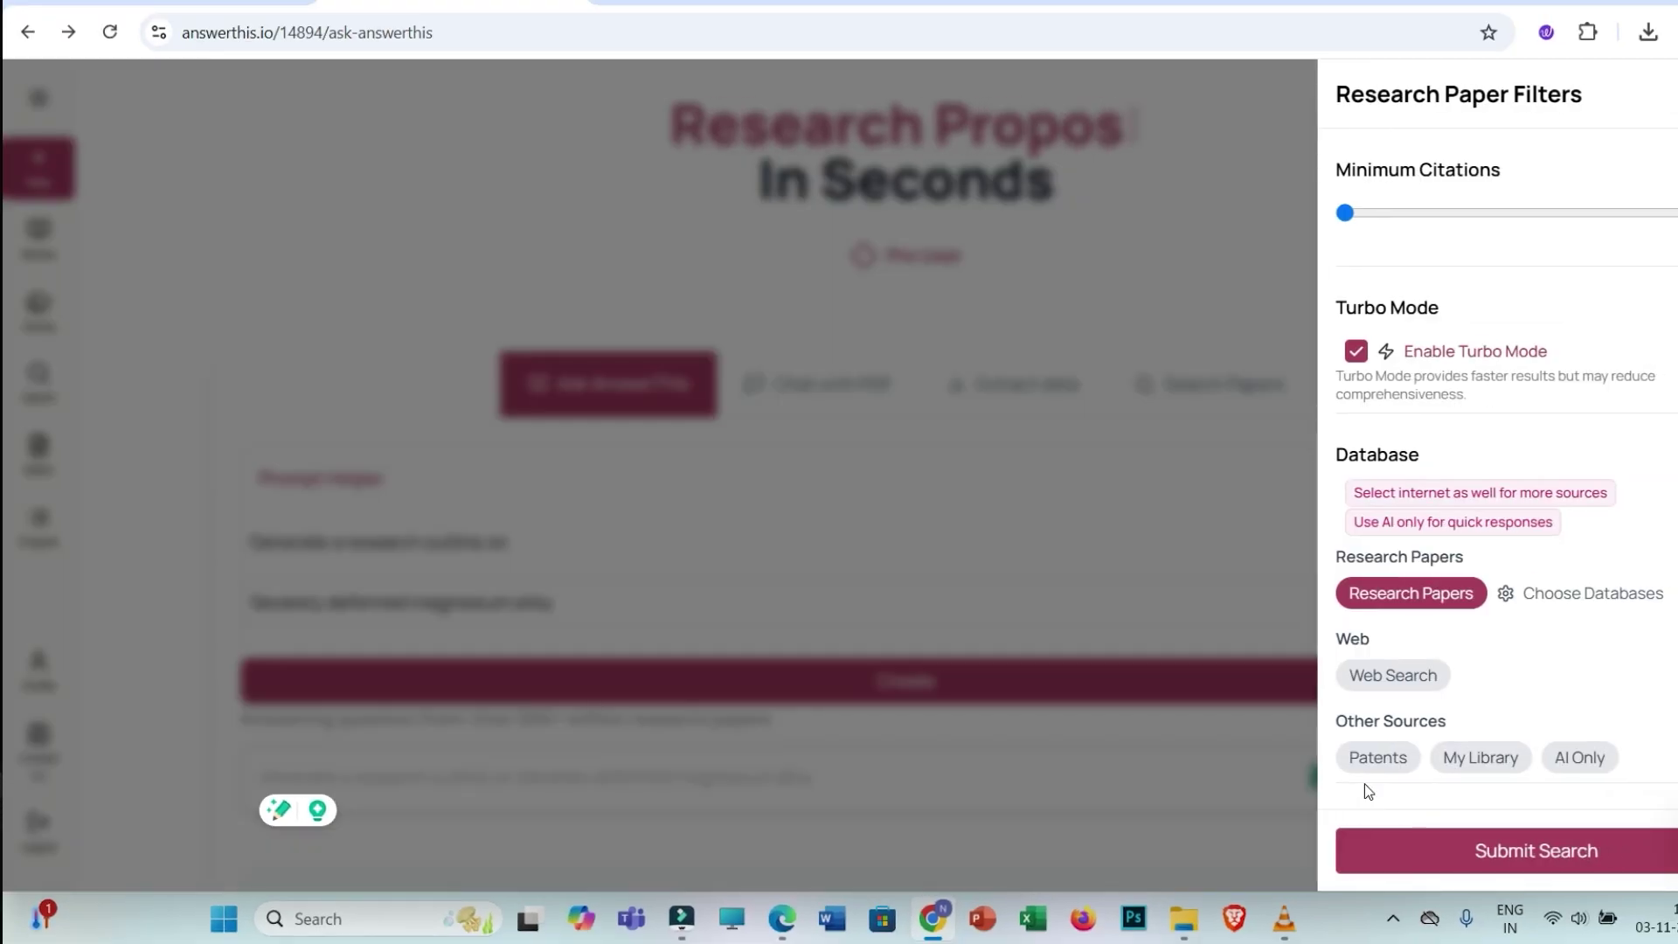
scroll(1616, 551, "down", 5)
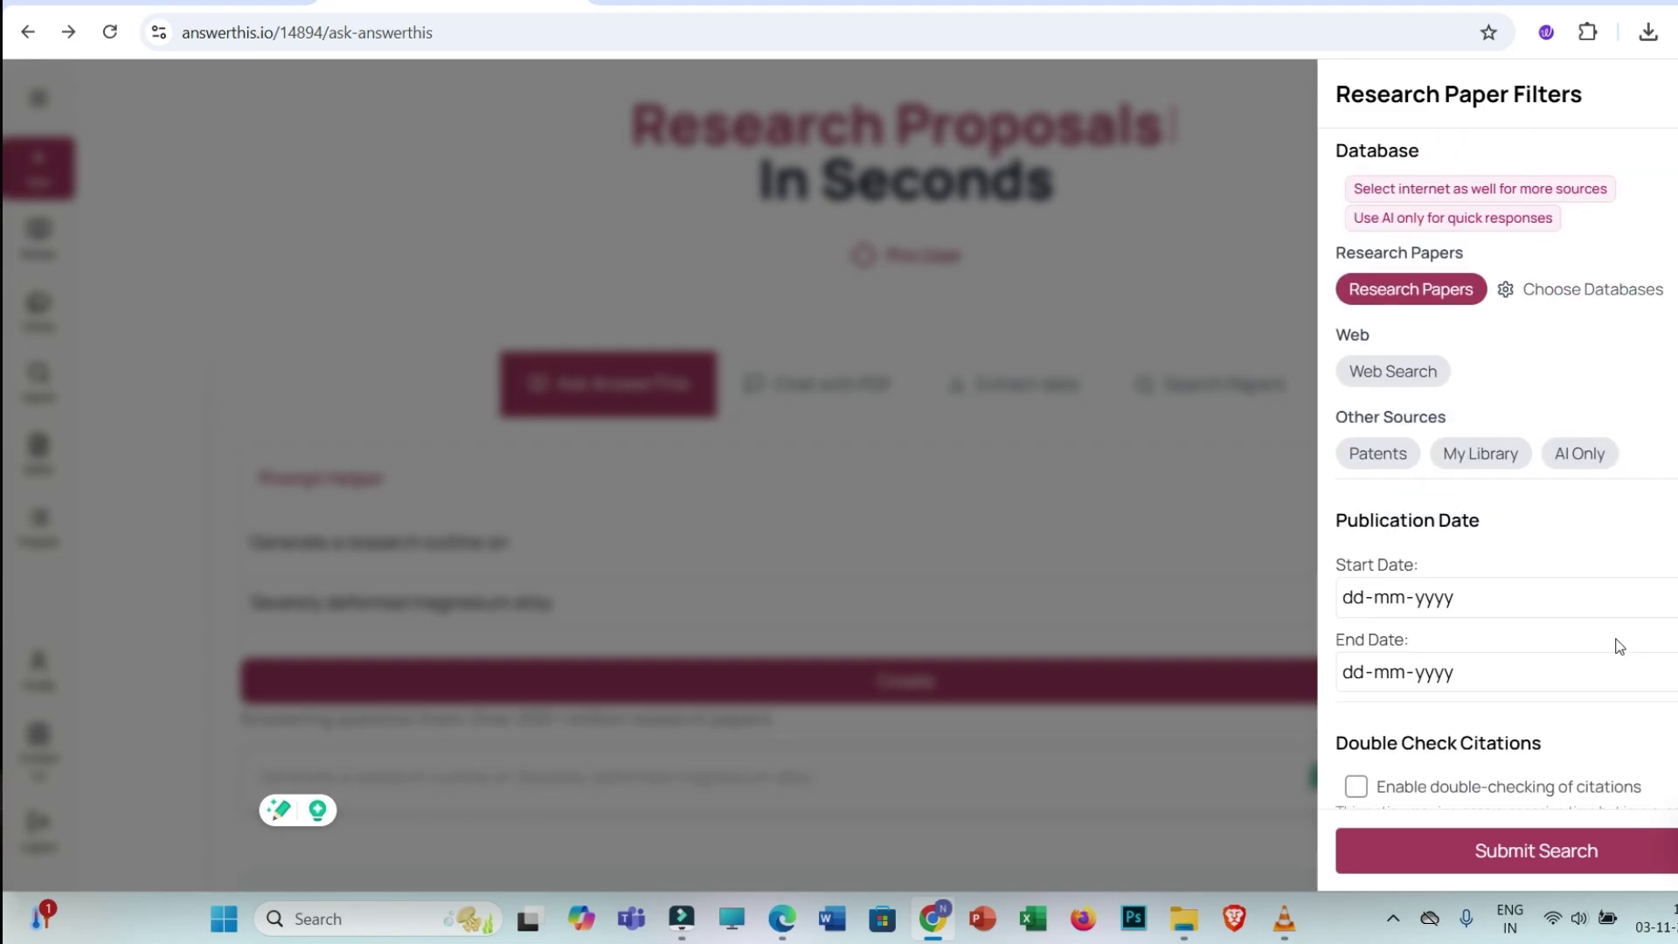
left_click(1521, 852)
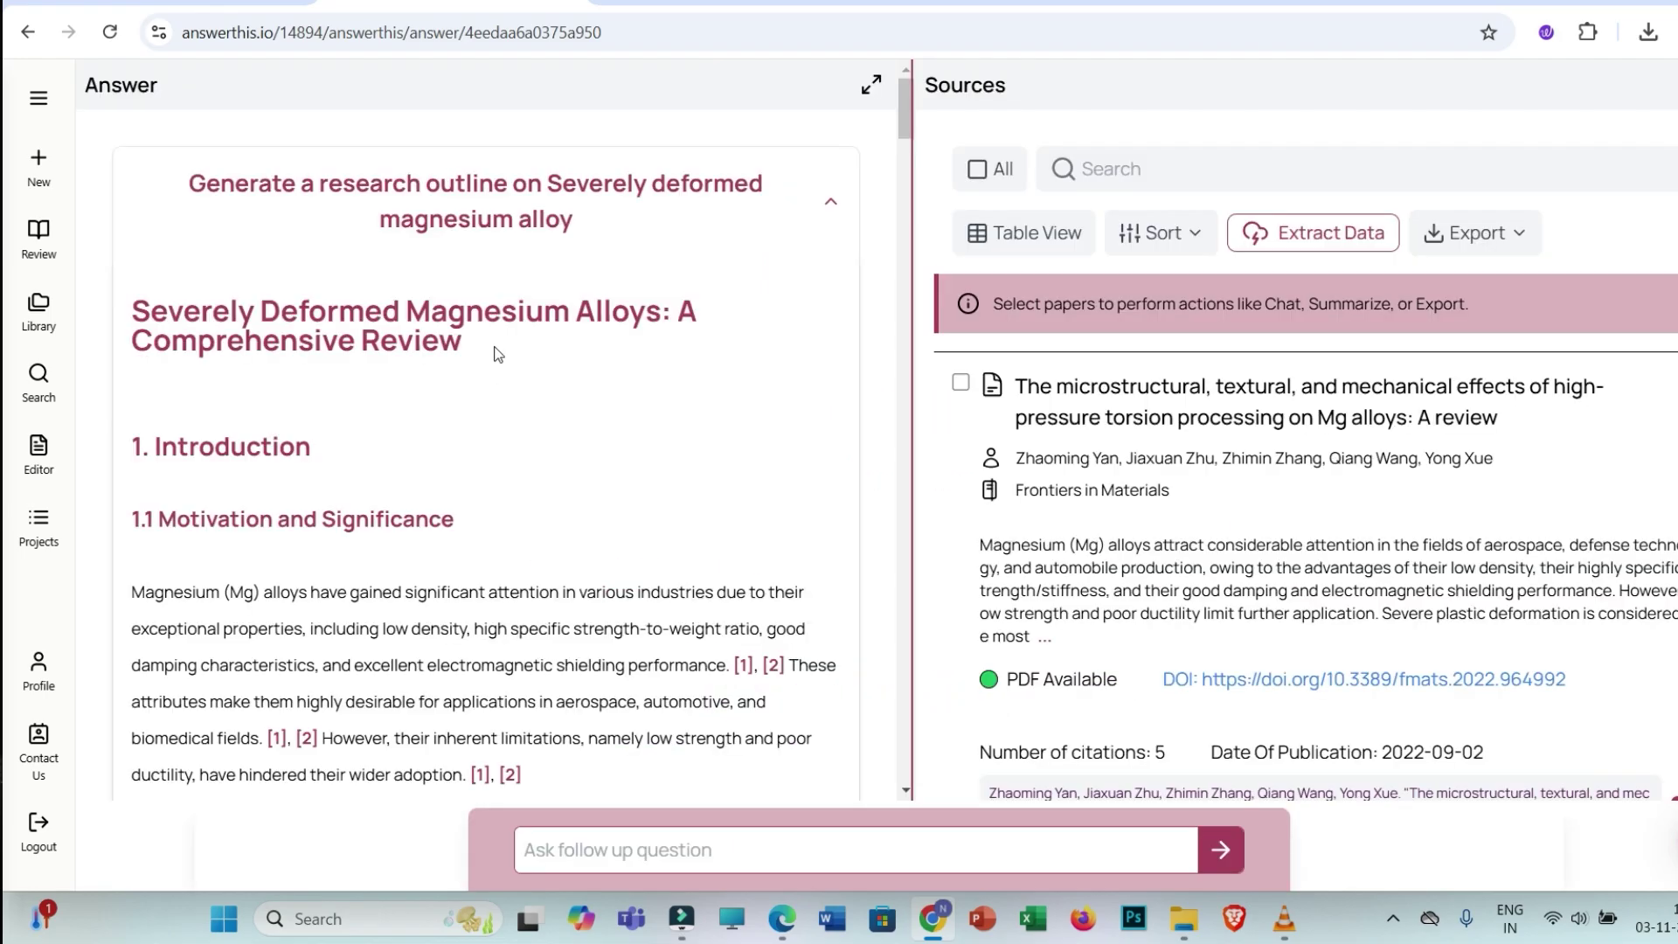
Step: Highlight the outline headings from Introduction and Research Objectives down to 3. Microstructural Evolution
left_click_drag(494, 354, 169, 327)
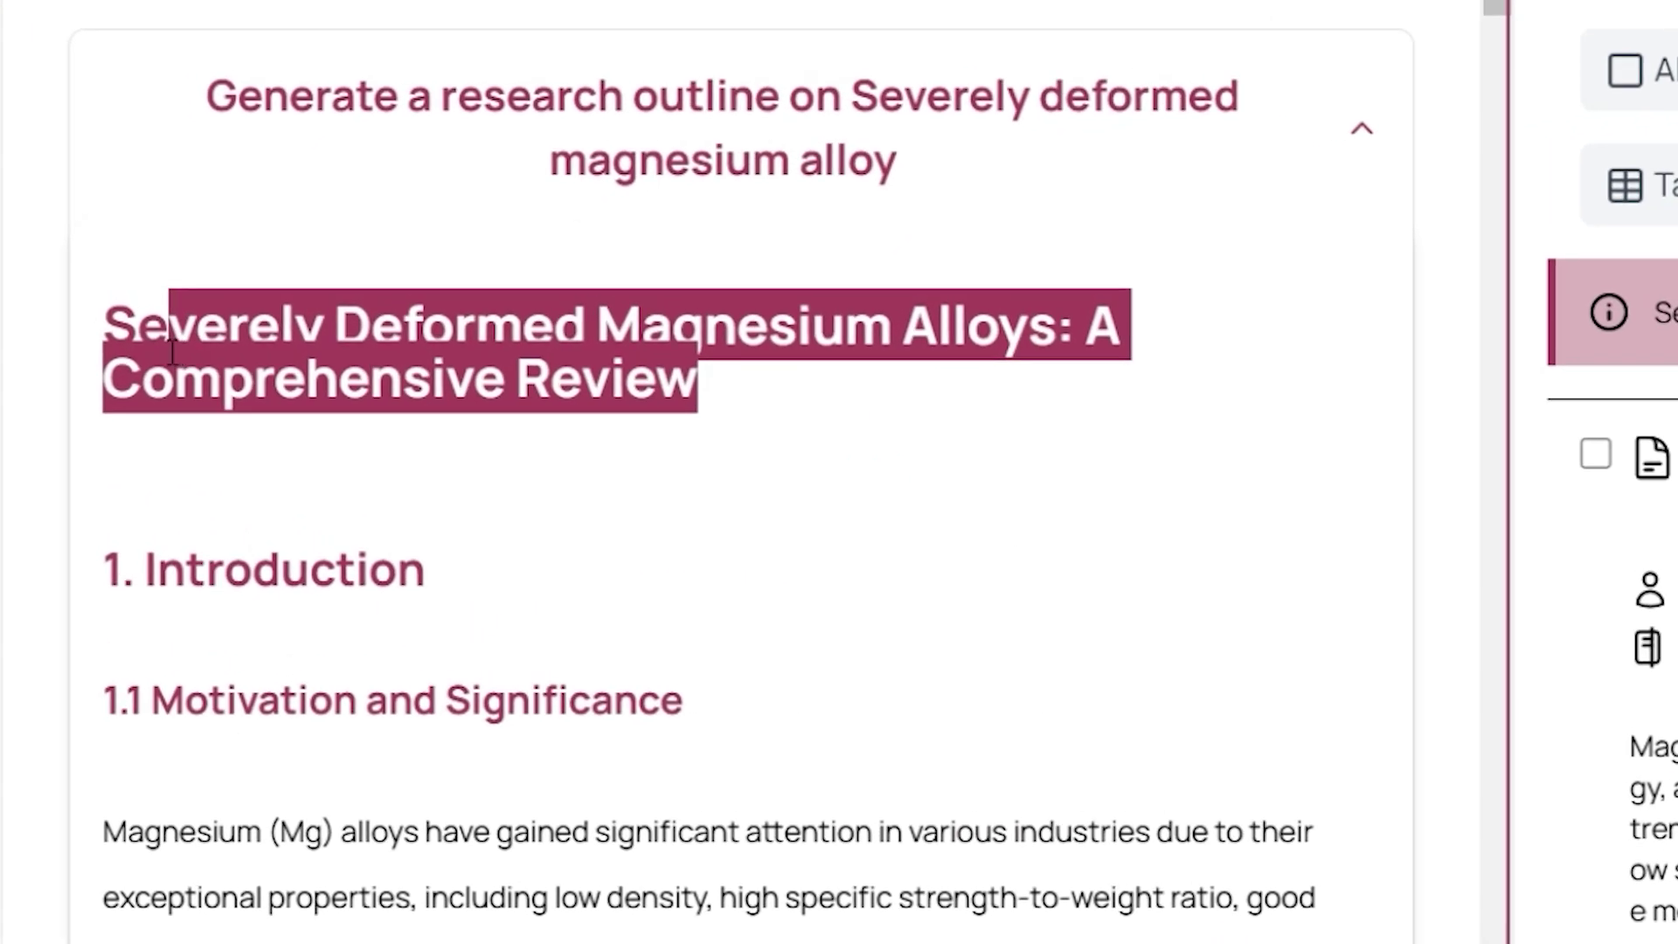
left_click(747, 417)
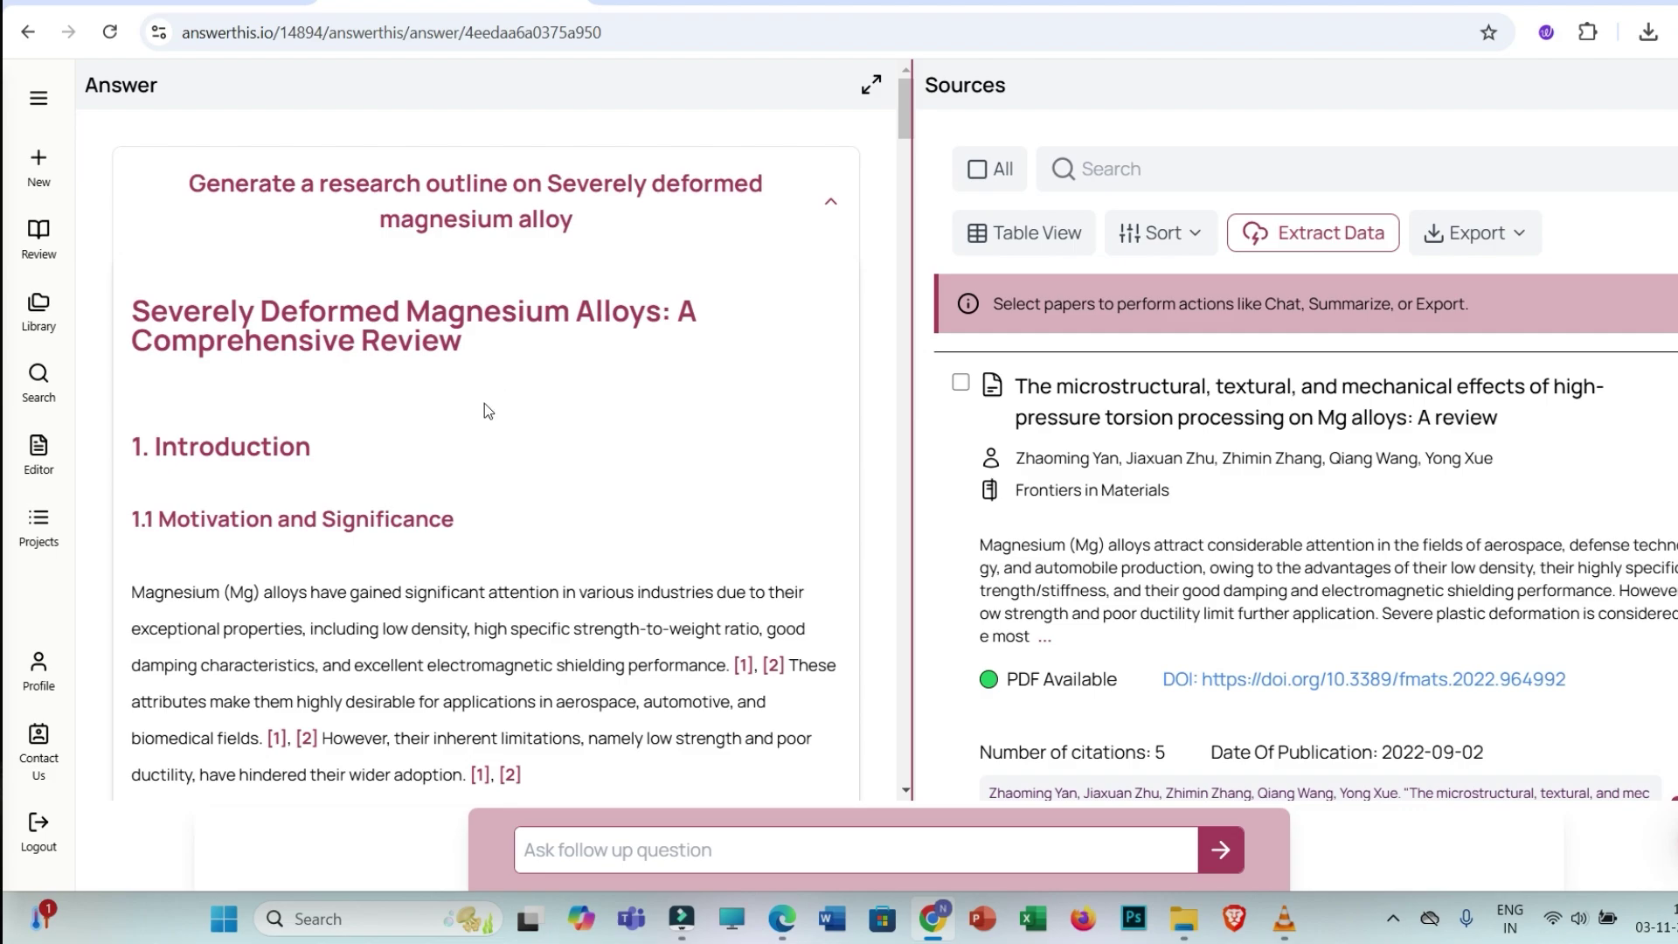
left_click_drag(240, 474, 128, 451)
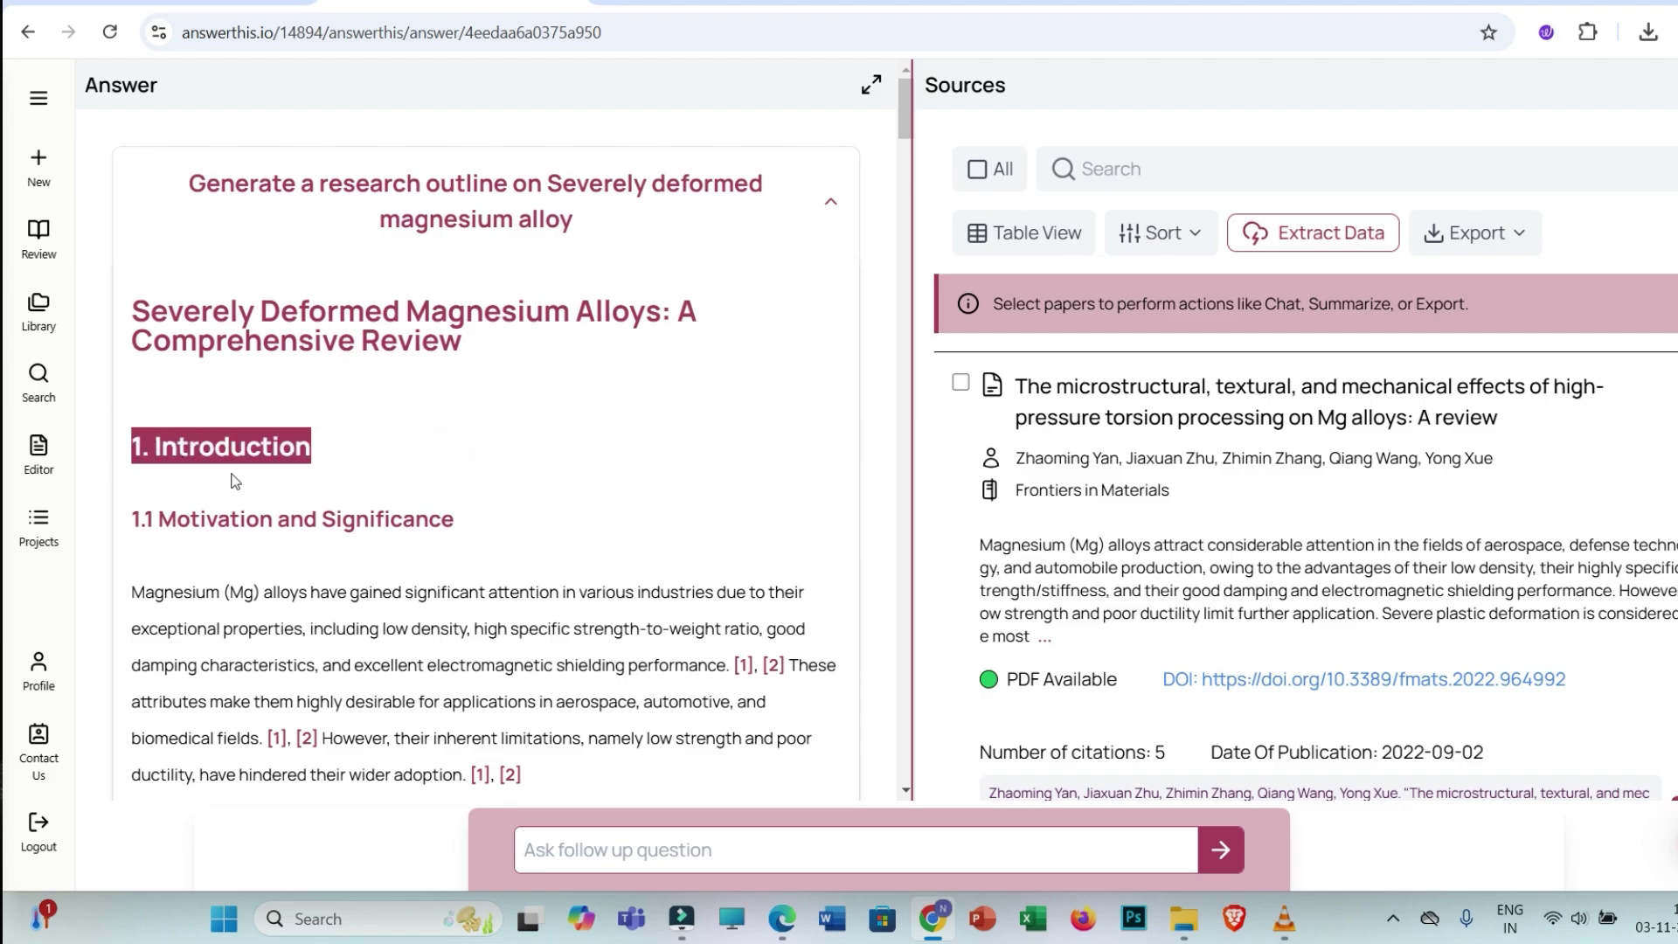
left_click_drag(512, 519, 149, 521)
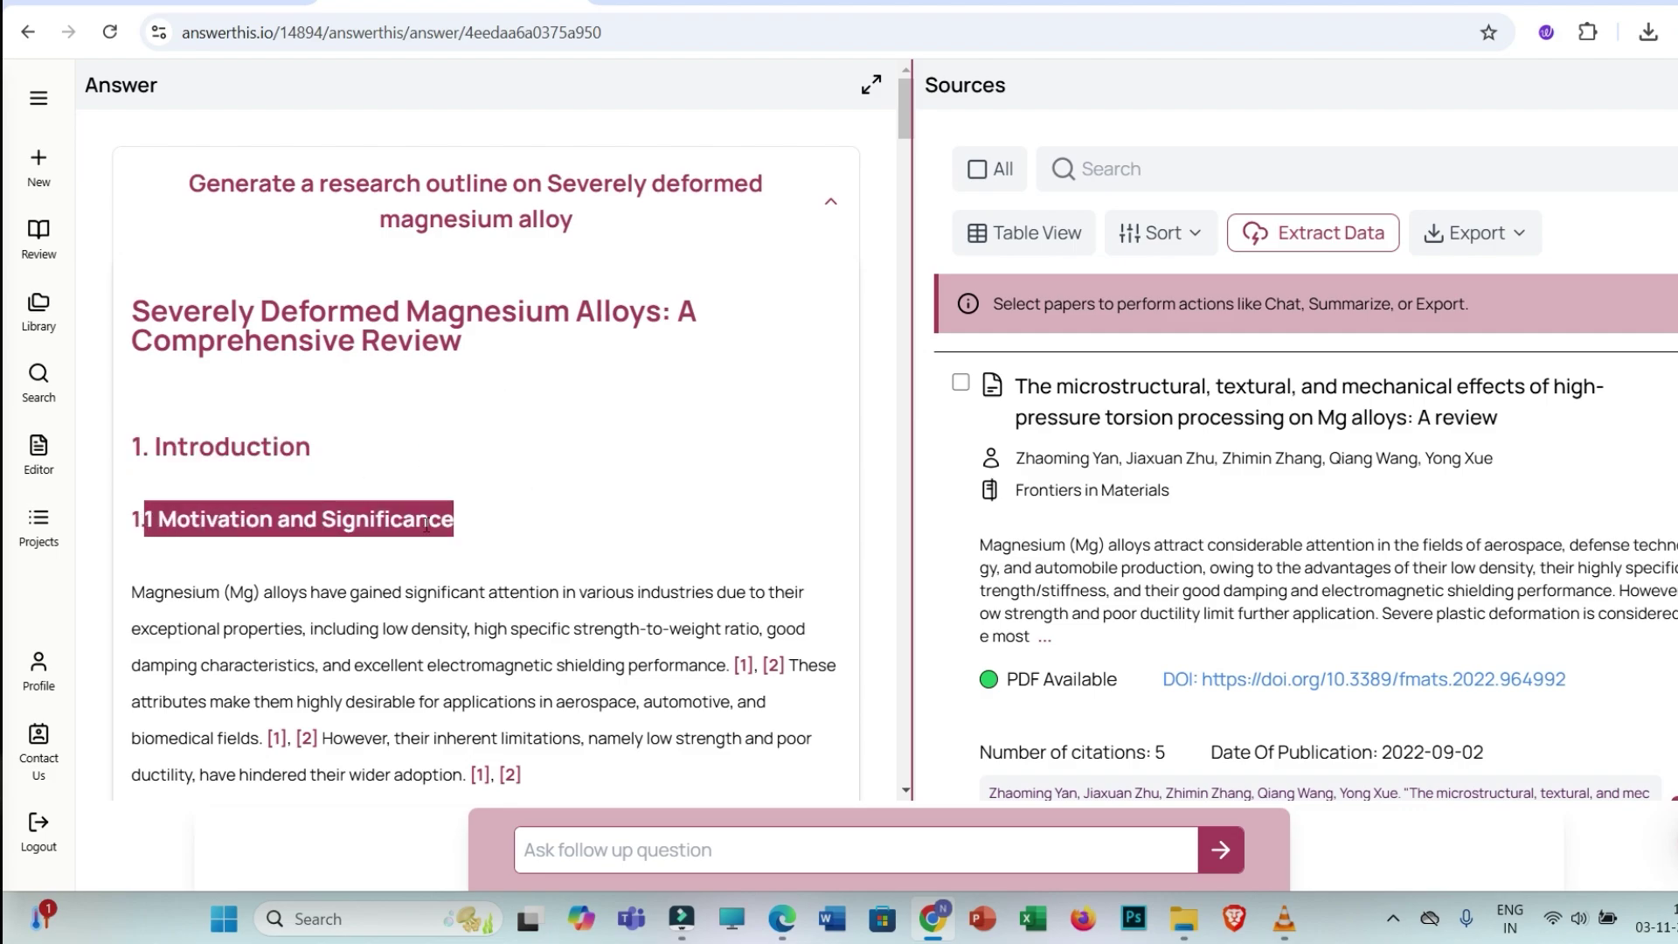
scroll(426, 524, "down", 5)
triple_click(449, 385)
scroll(377, 456, "down", 6)
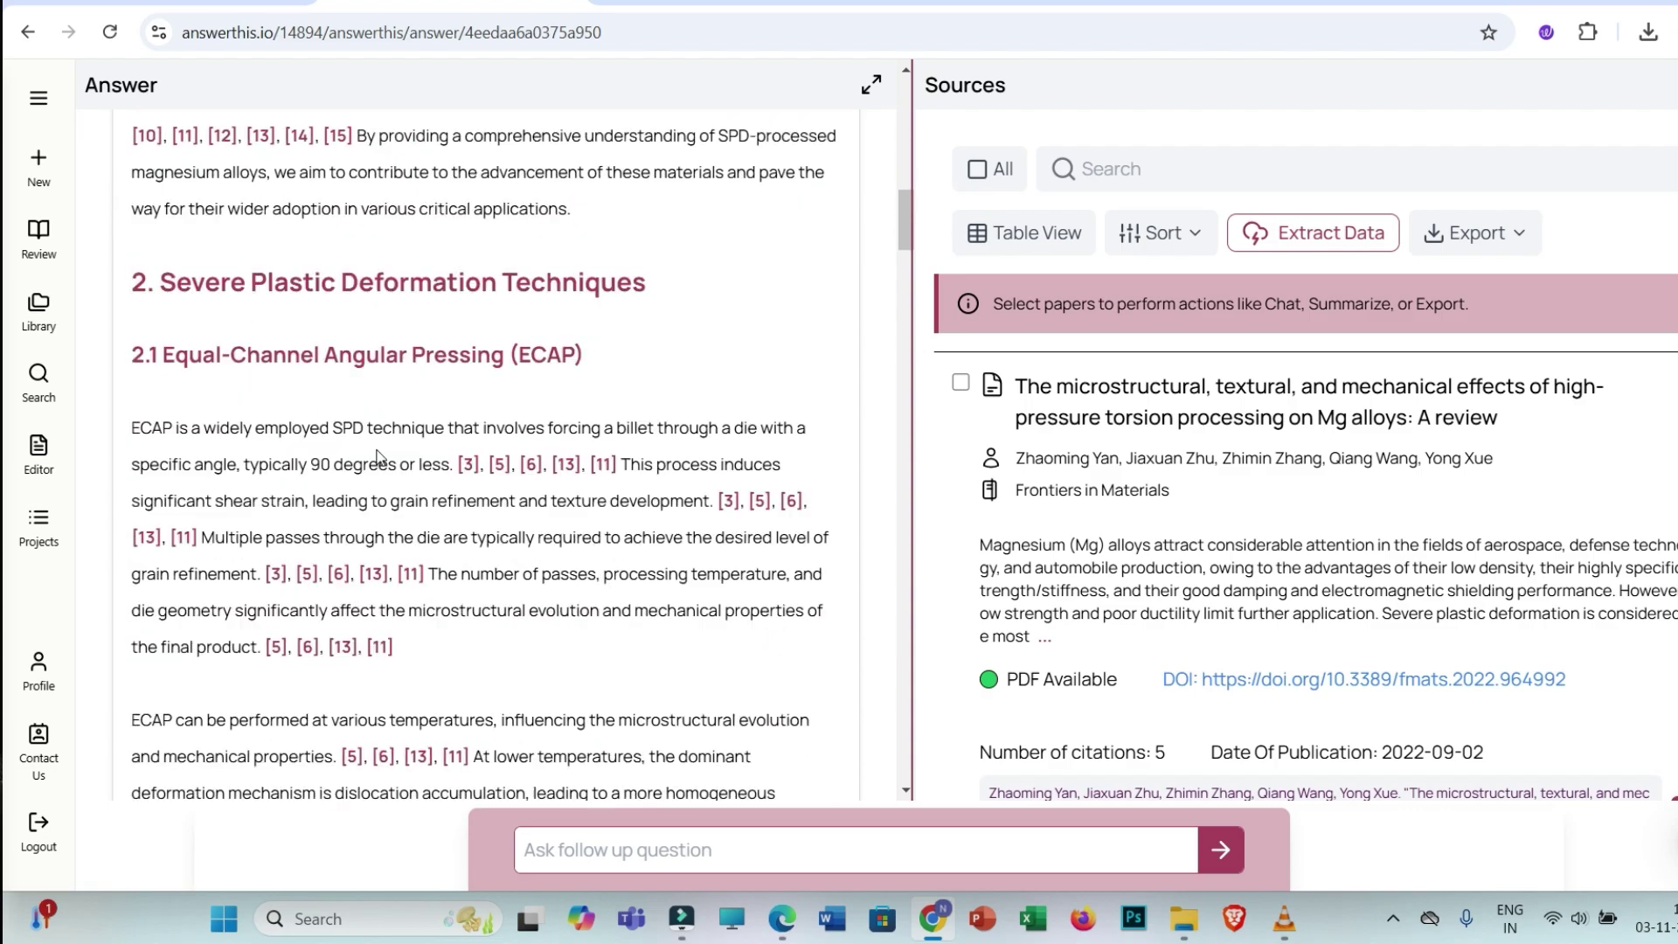
left_click_drag(679, 292, 144, 291)
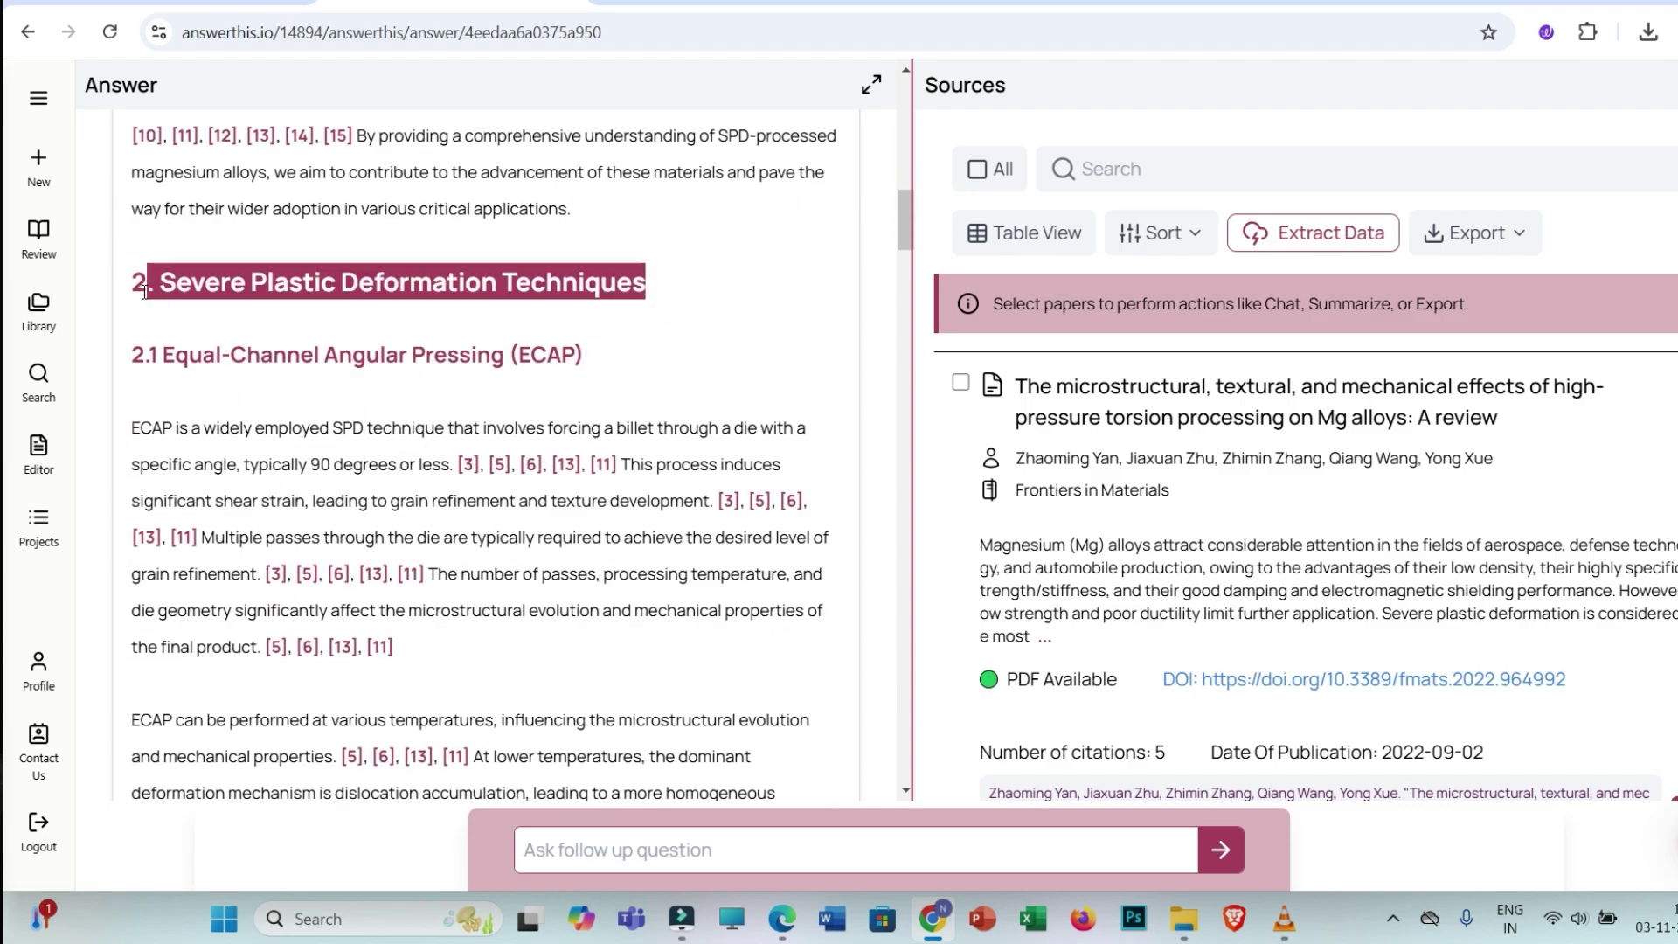
scroll(312, 360, "down", 15)
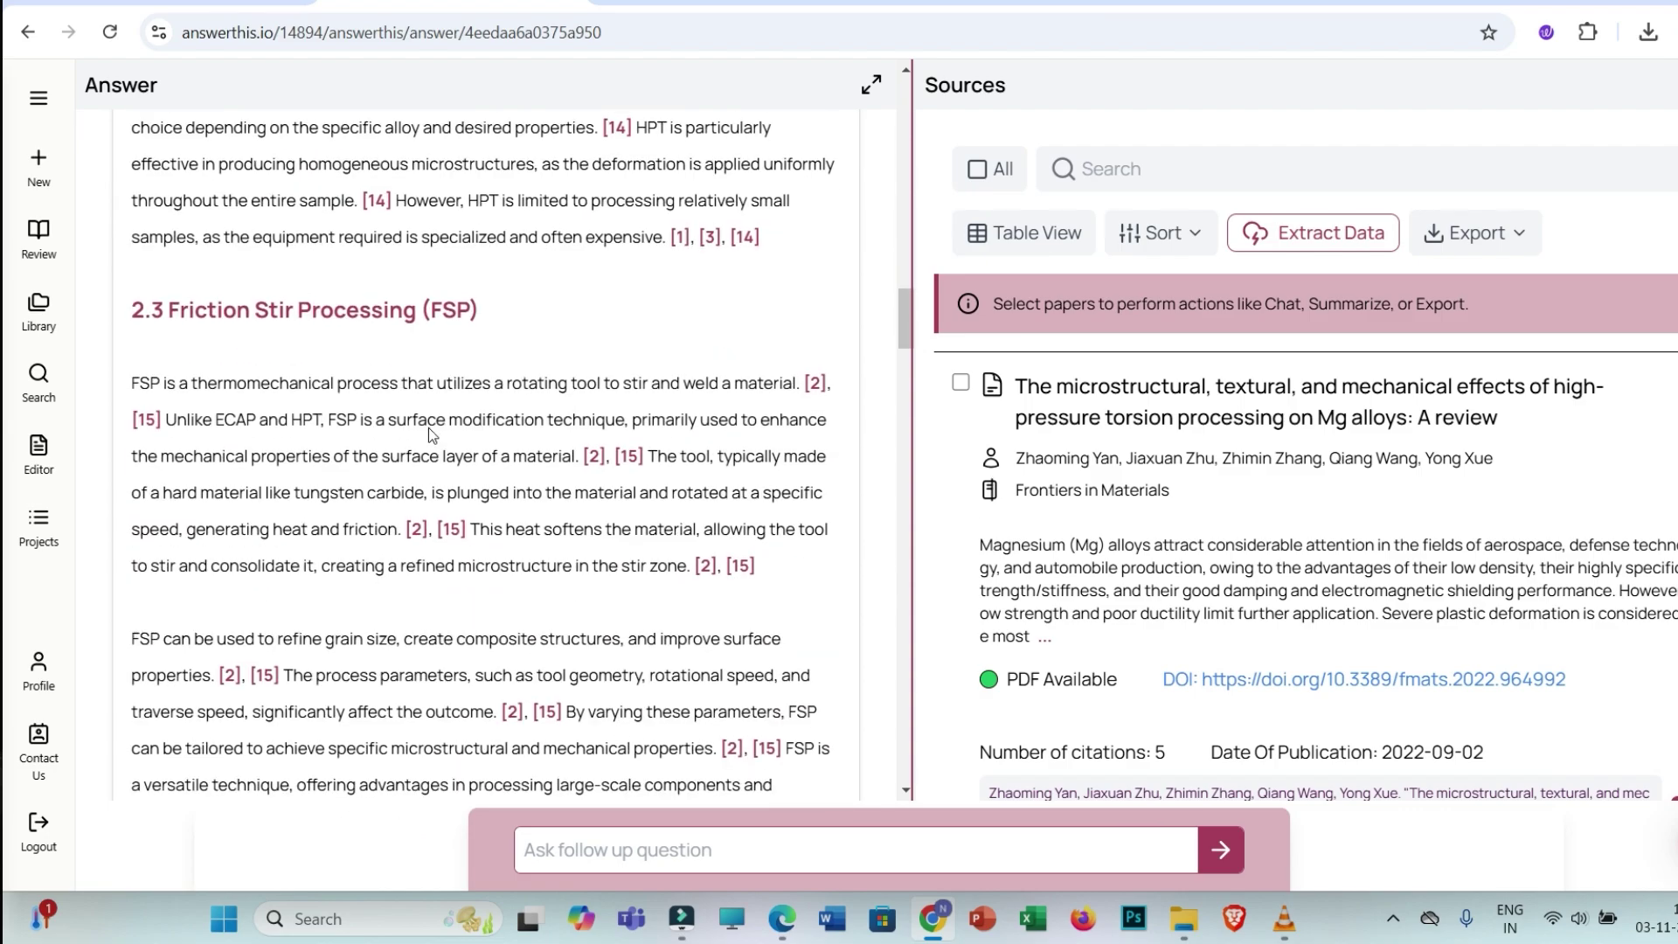
scroll(425, 434, "down", 7)
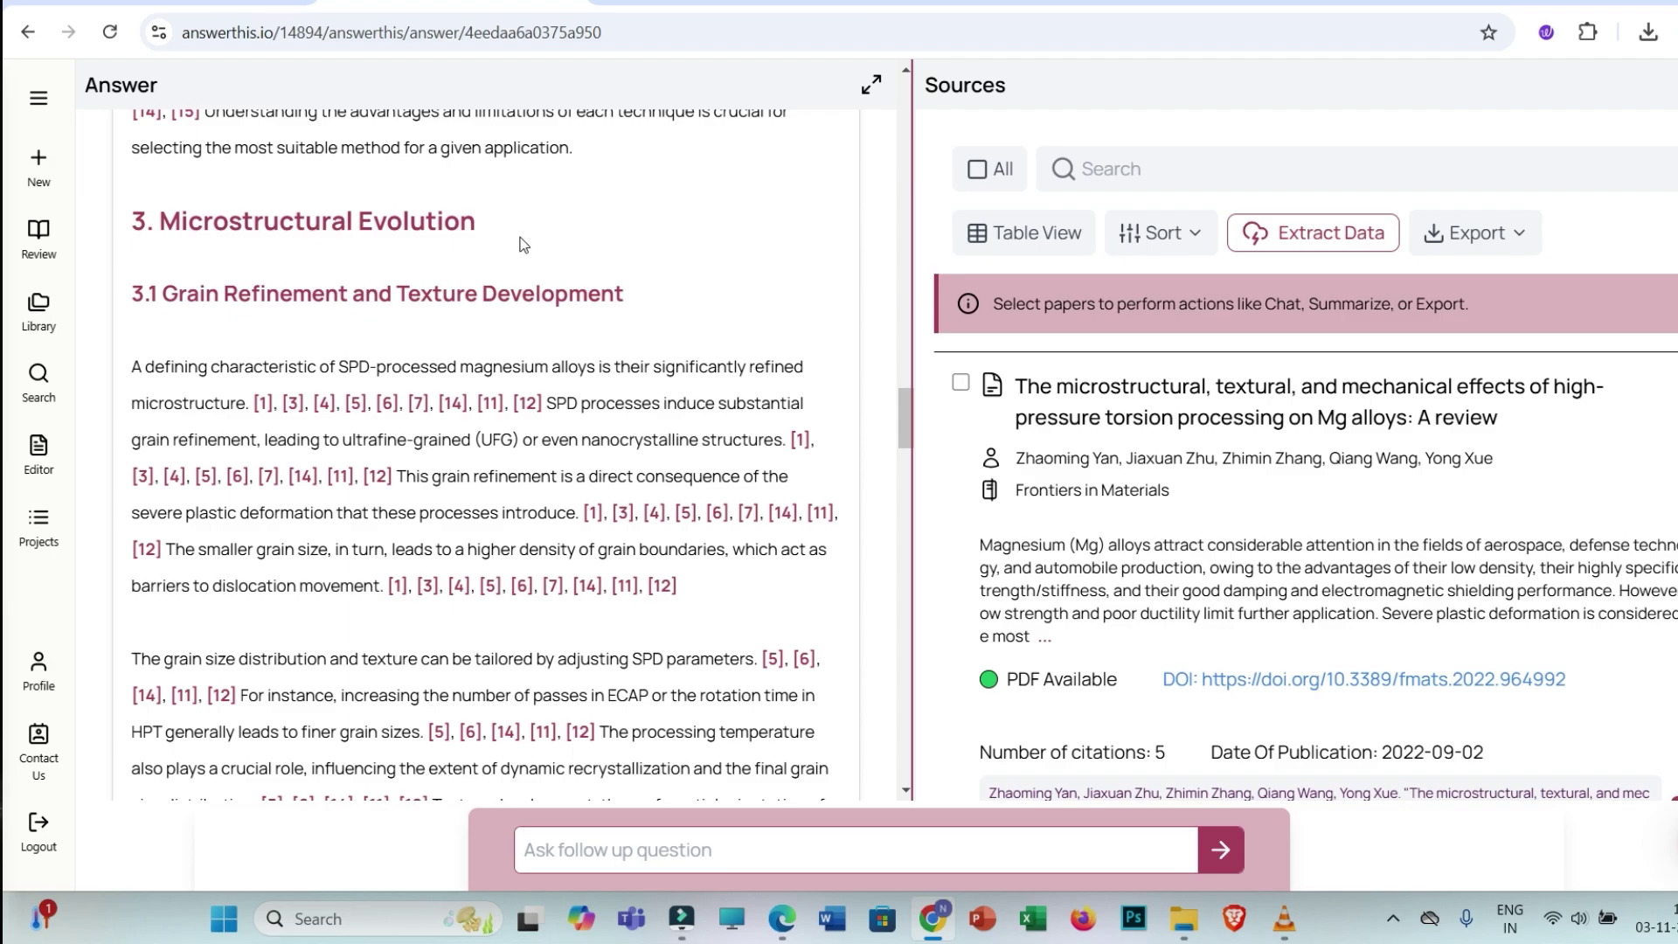
left_click_drag(516, 241, 173, 236)
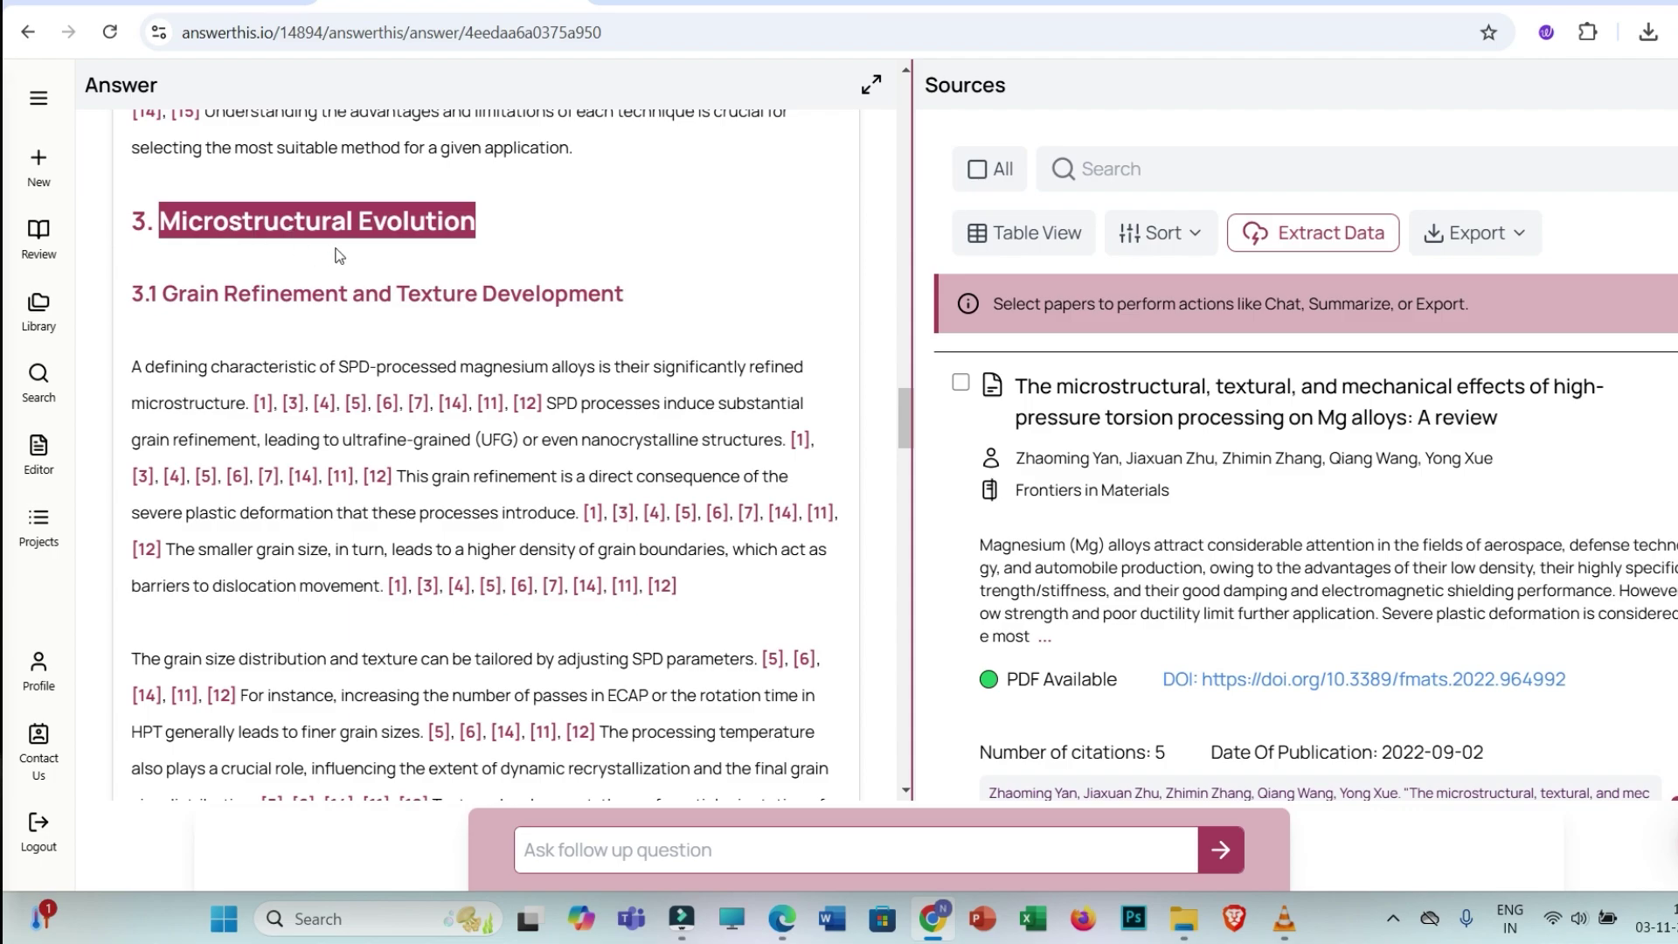
Step: Highlight the Microstructural Evolution and 3.1 Grain Refinement headings and the SPD grain-refinement paragraph
left_click(504, 244)
left_click_drag(494, 230, 162, 219)
left_click_drag(637, 309, 168, 306)
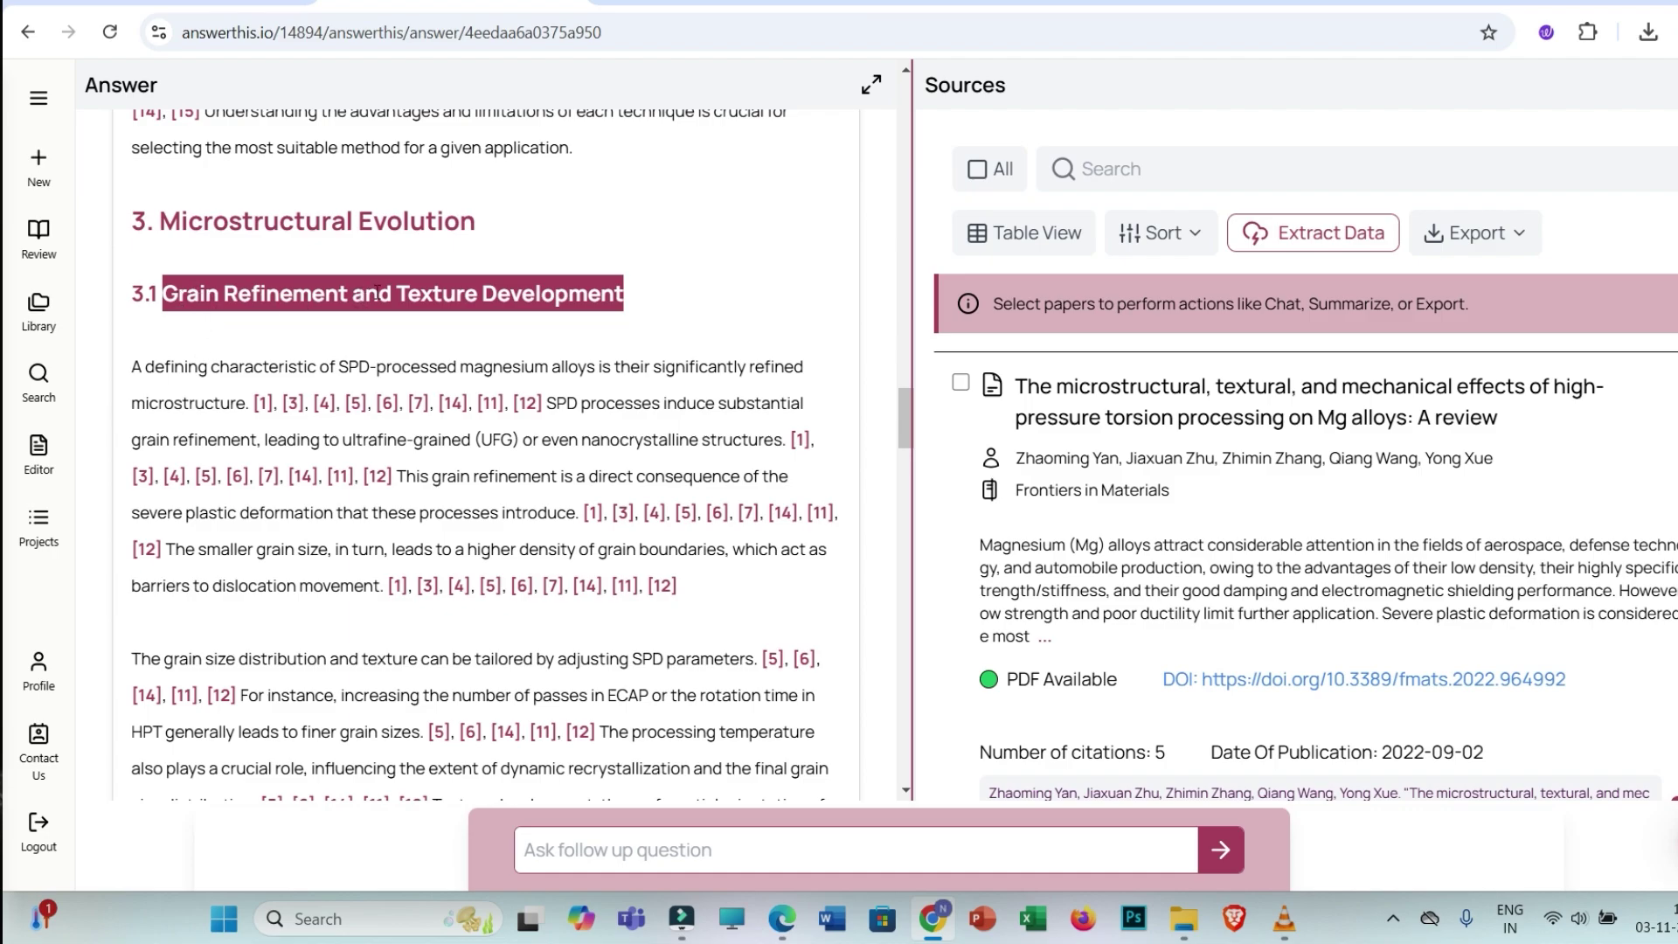
left_click(625, 297)
left_click_drag(557, 300, 166, 307)
left_click_drag(650, 298, 163, 297)
left_click_drag(759, 591, 110, 367)
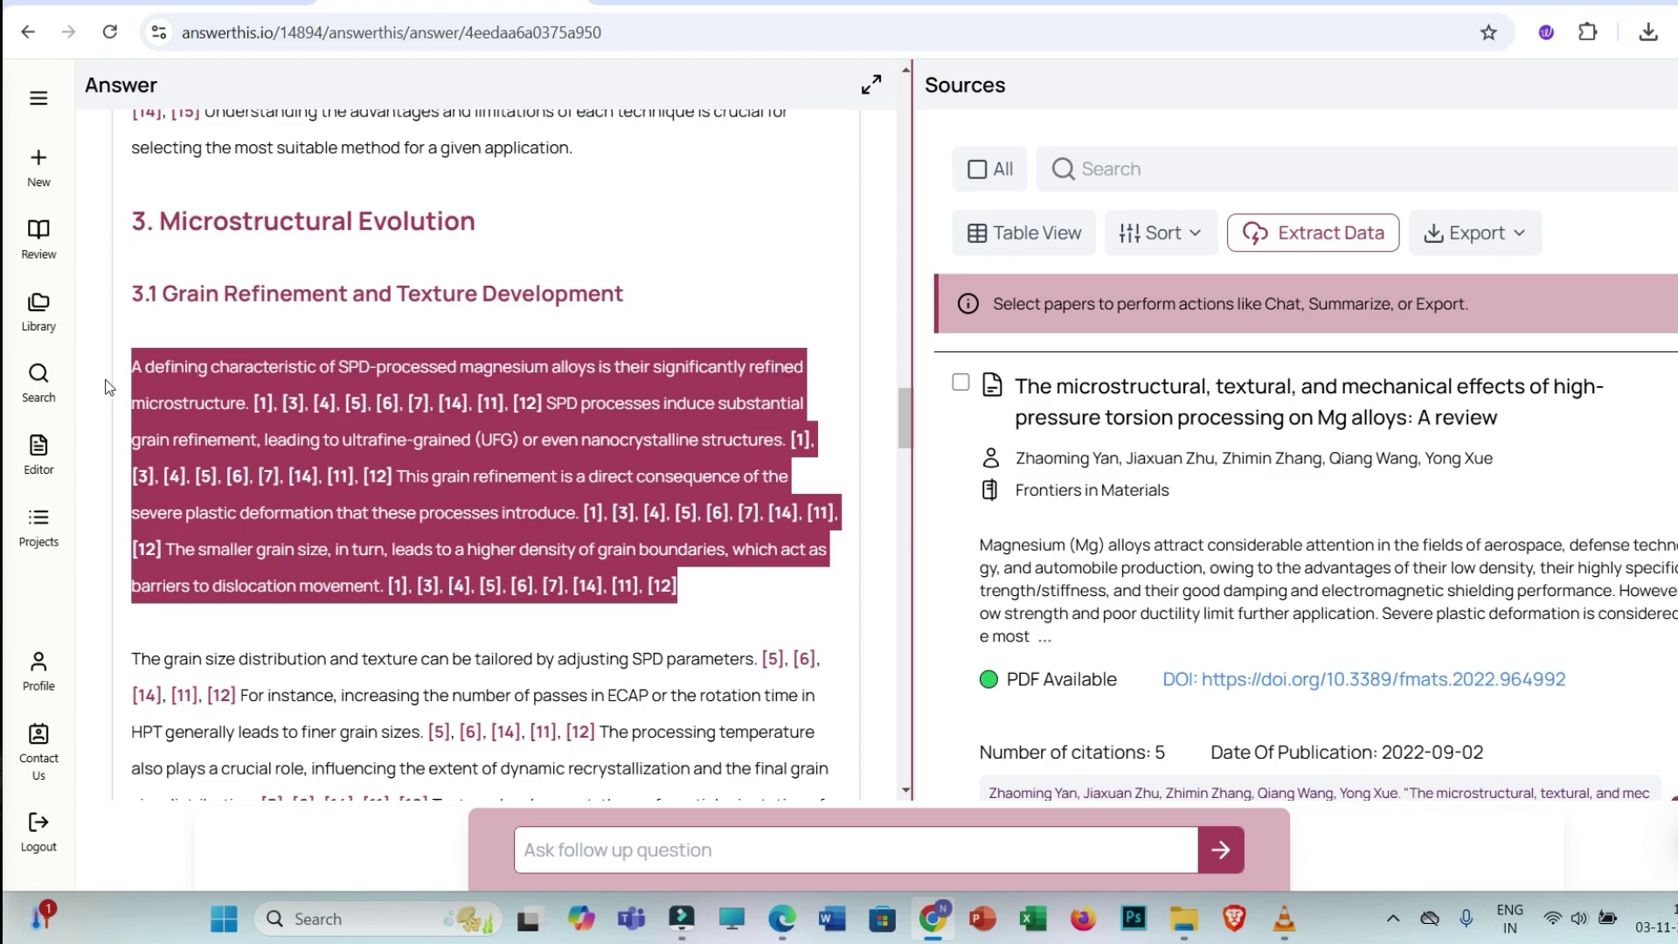
Step: Start a new question and choose the research-topic template with area Magnesium Alloys
left_click(41, 167)
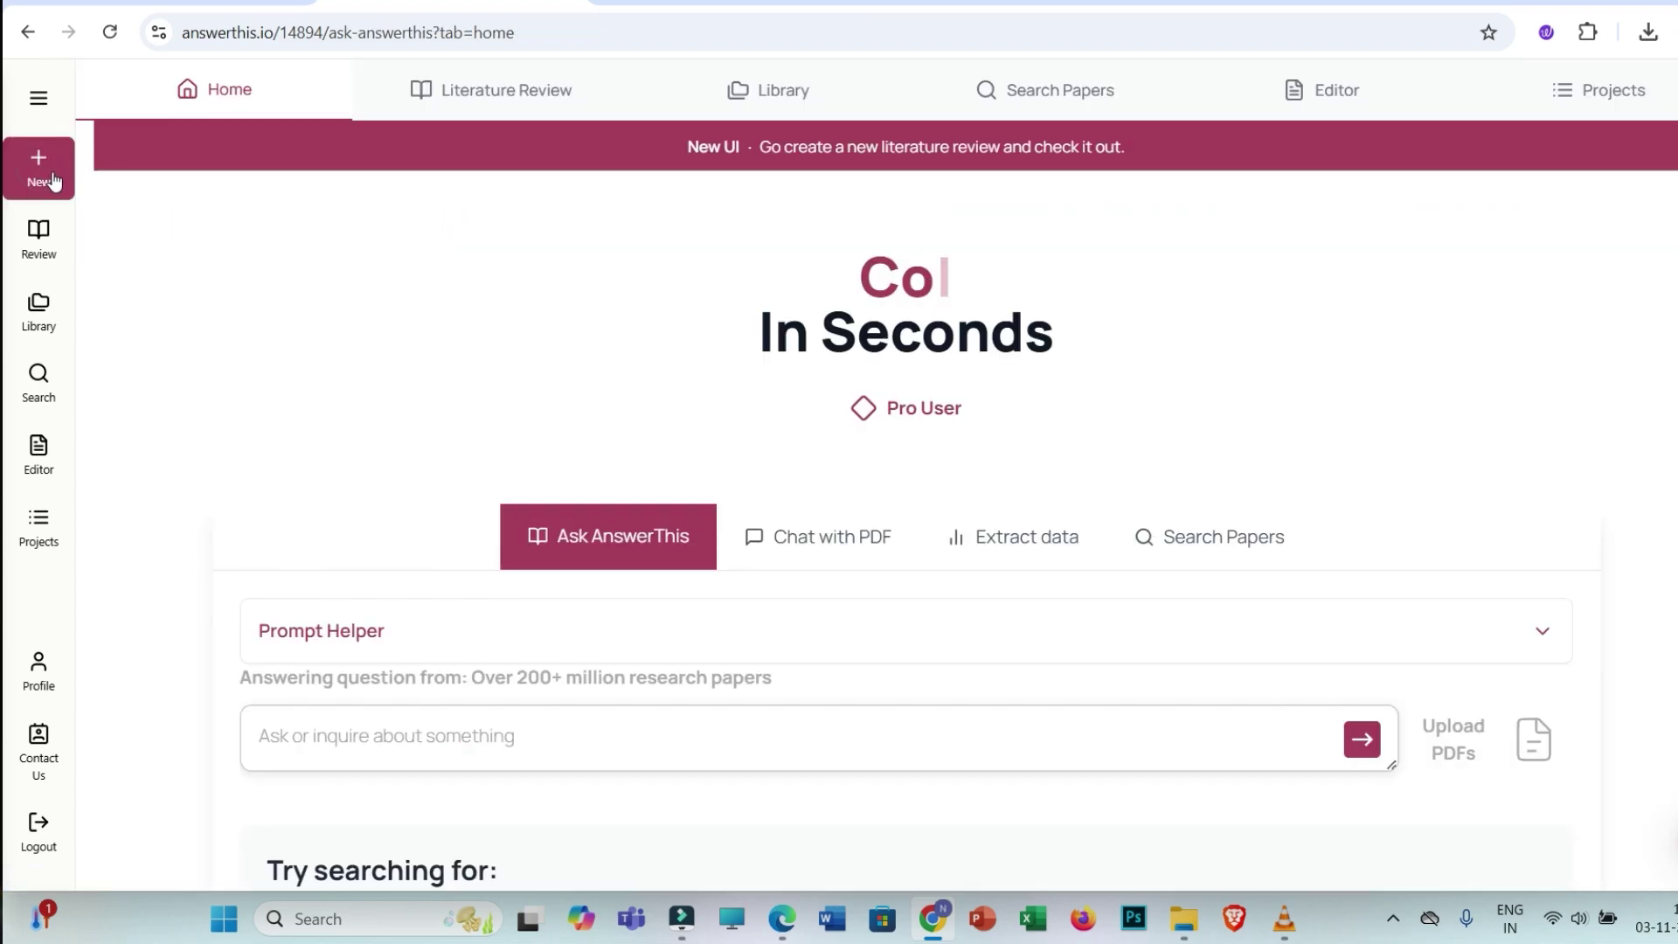
left_click(329, 641)
left_click(364, 701)
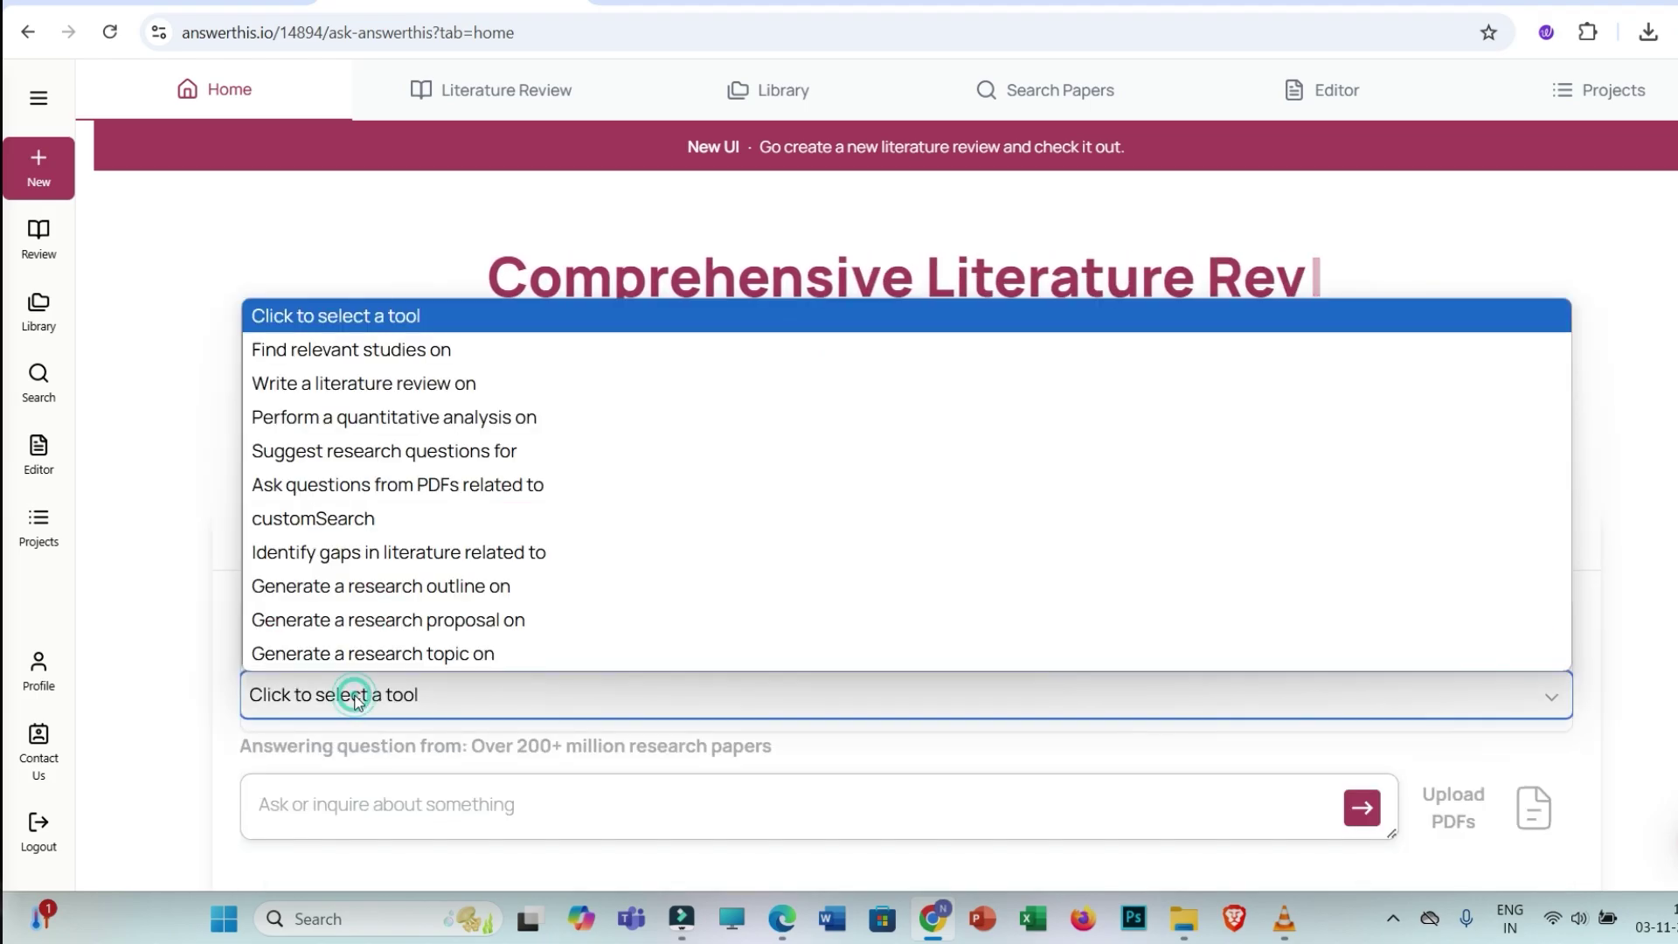
left_click(398, 656)
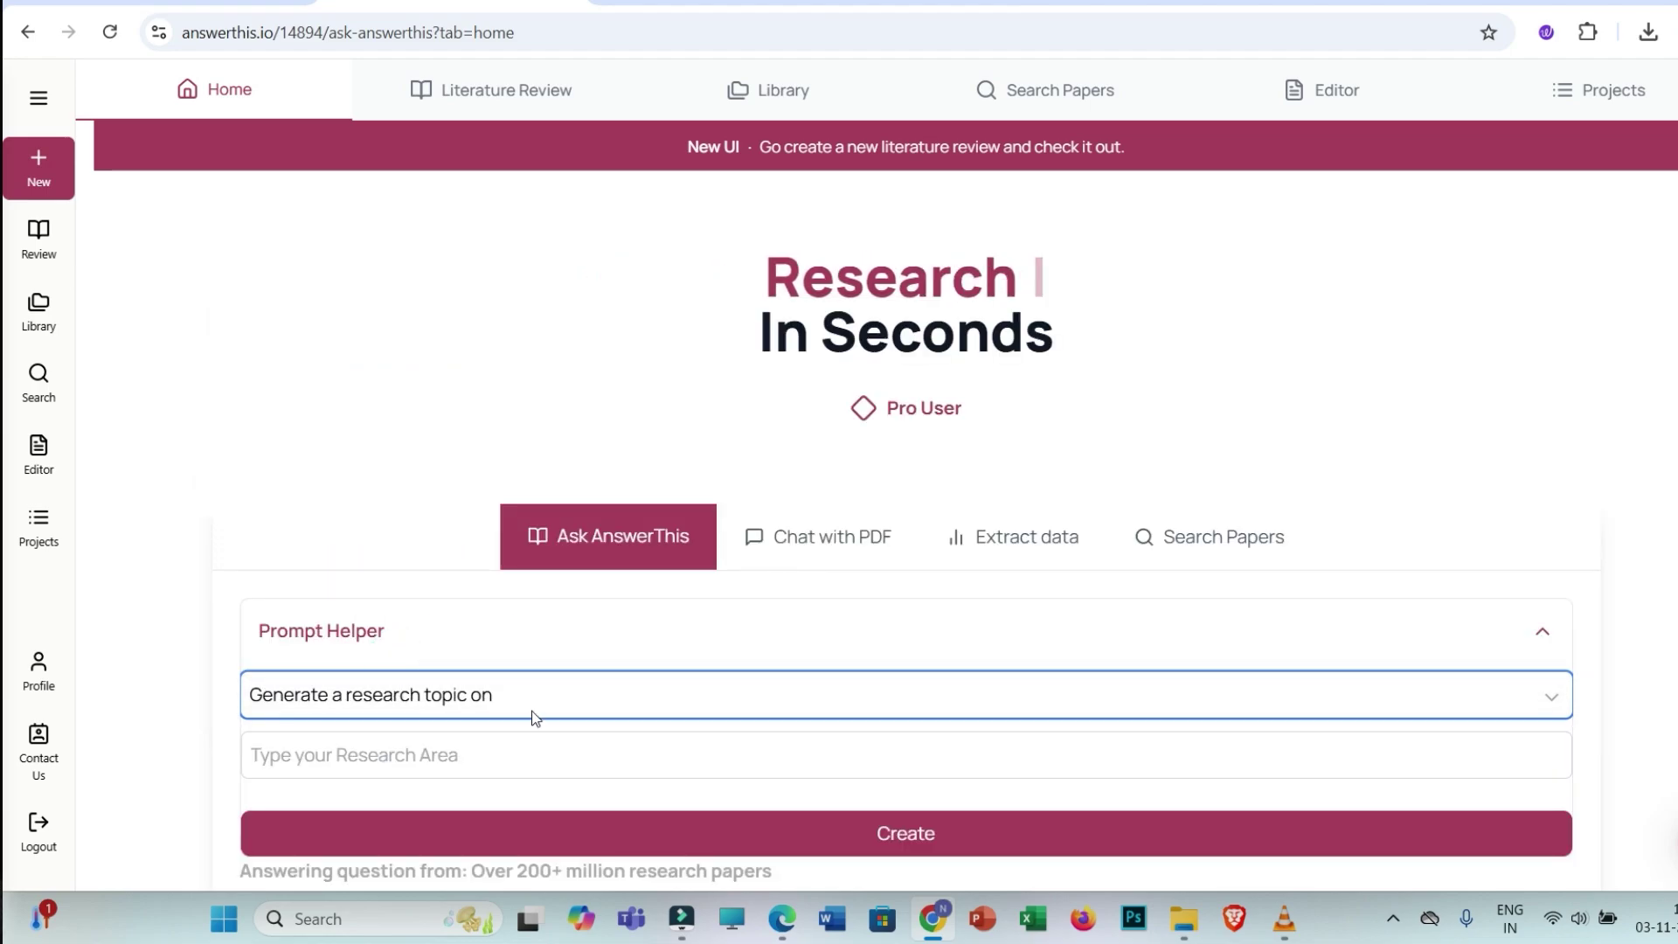
left_click(433, 748)
type("Magnesi")
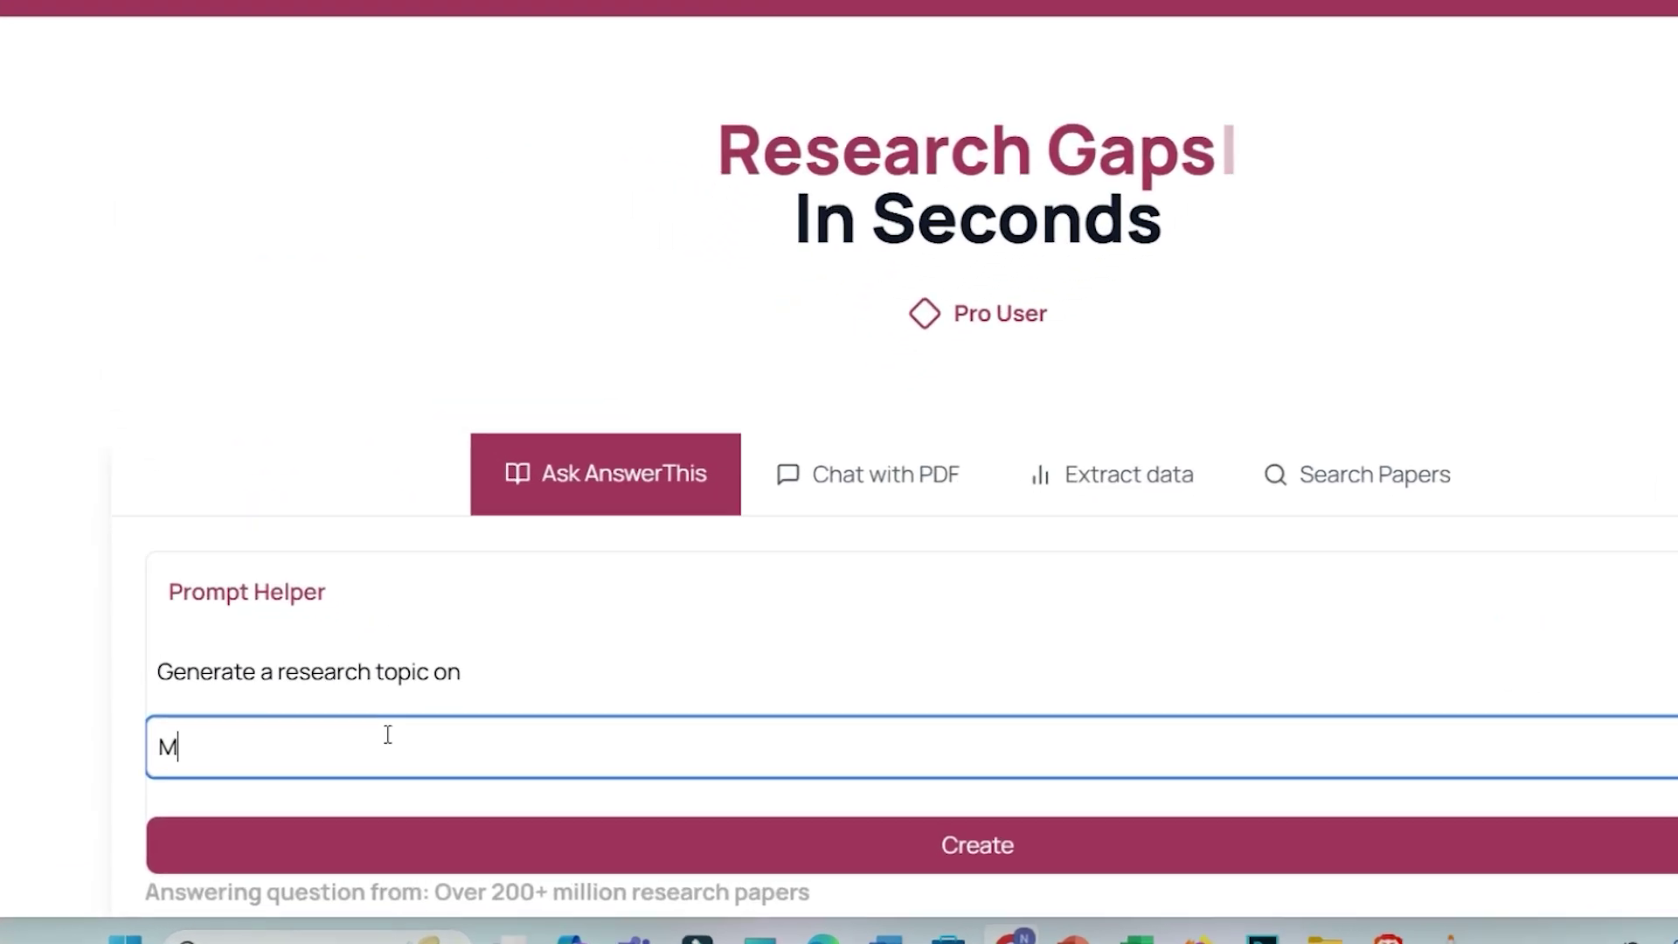
type("um ")
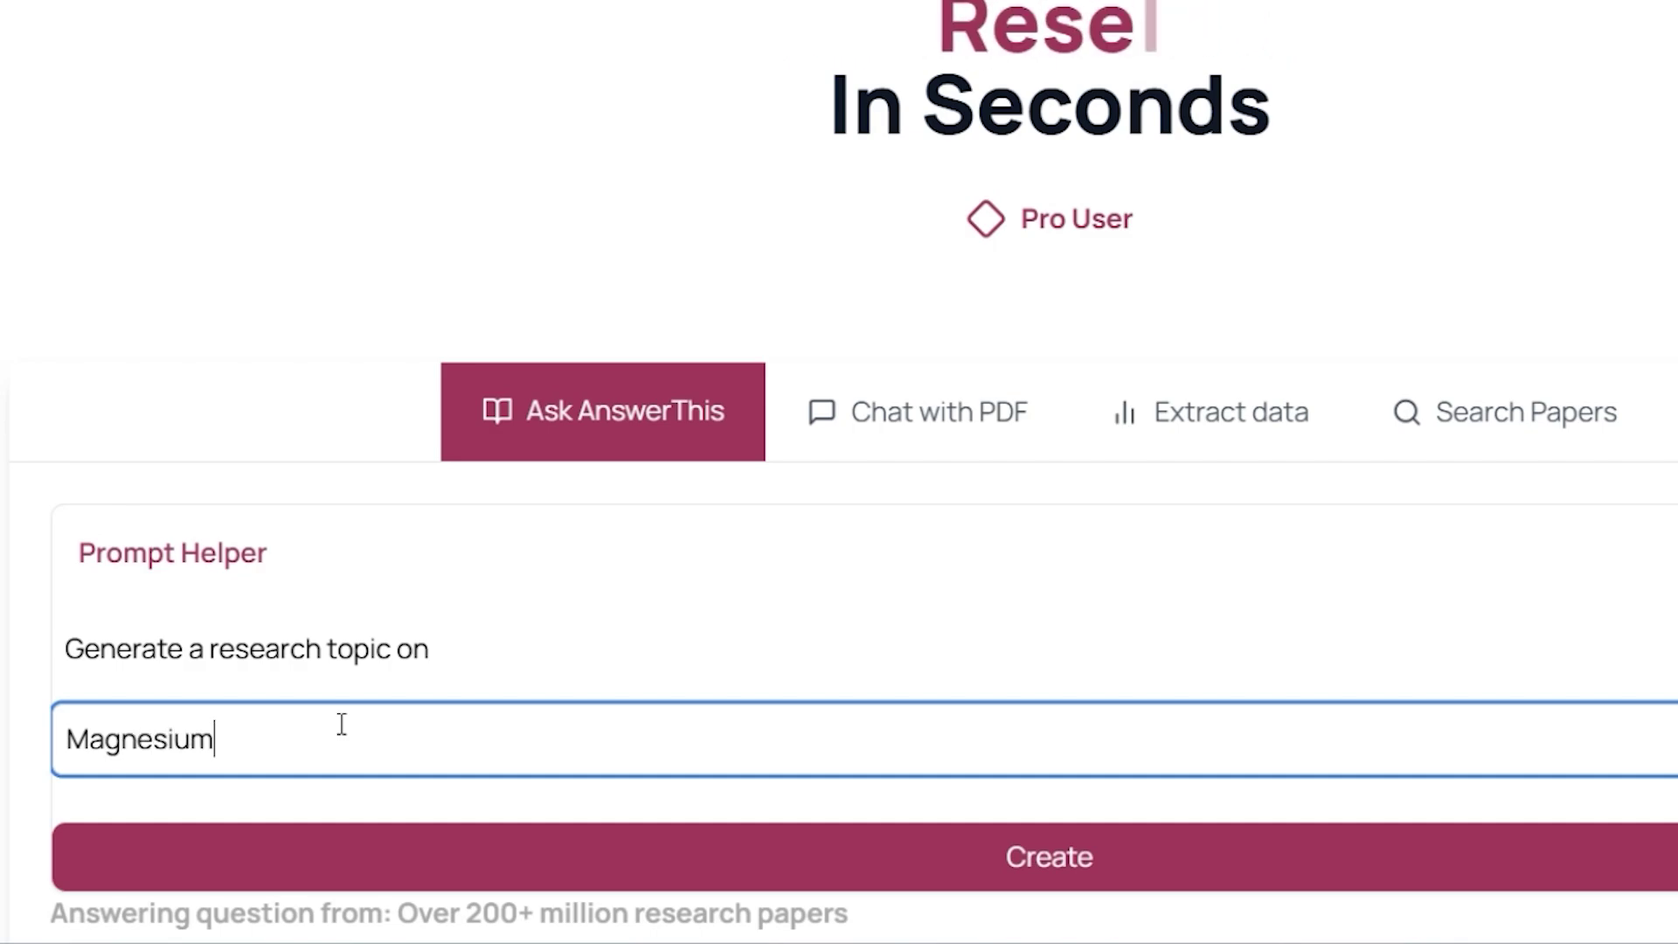
type("Alloys")
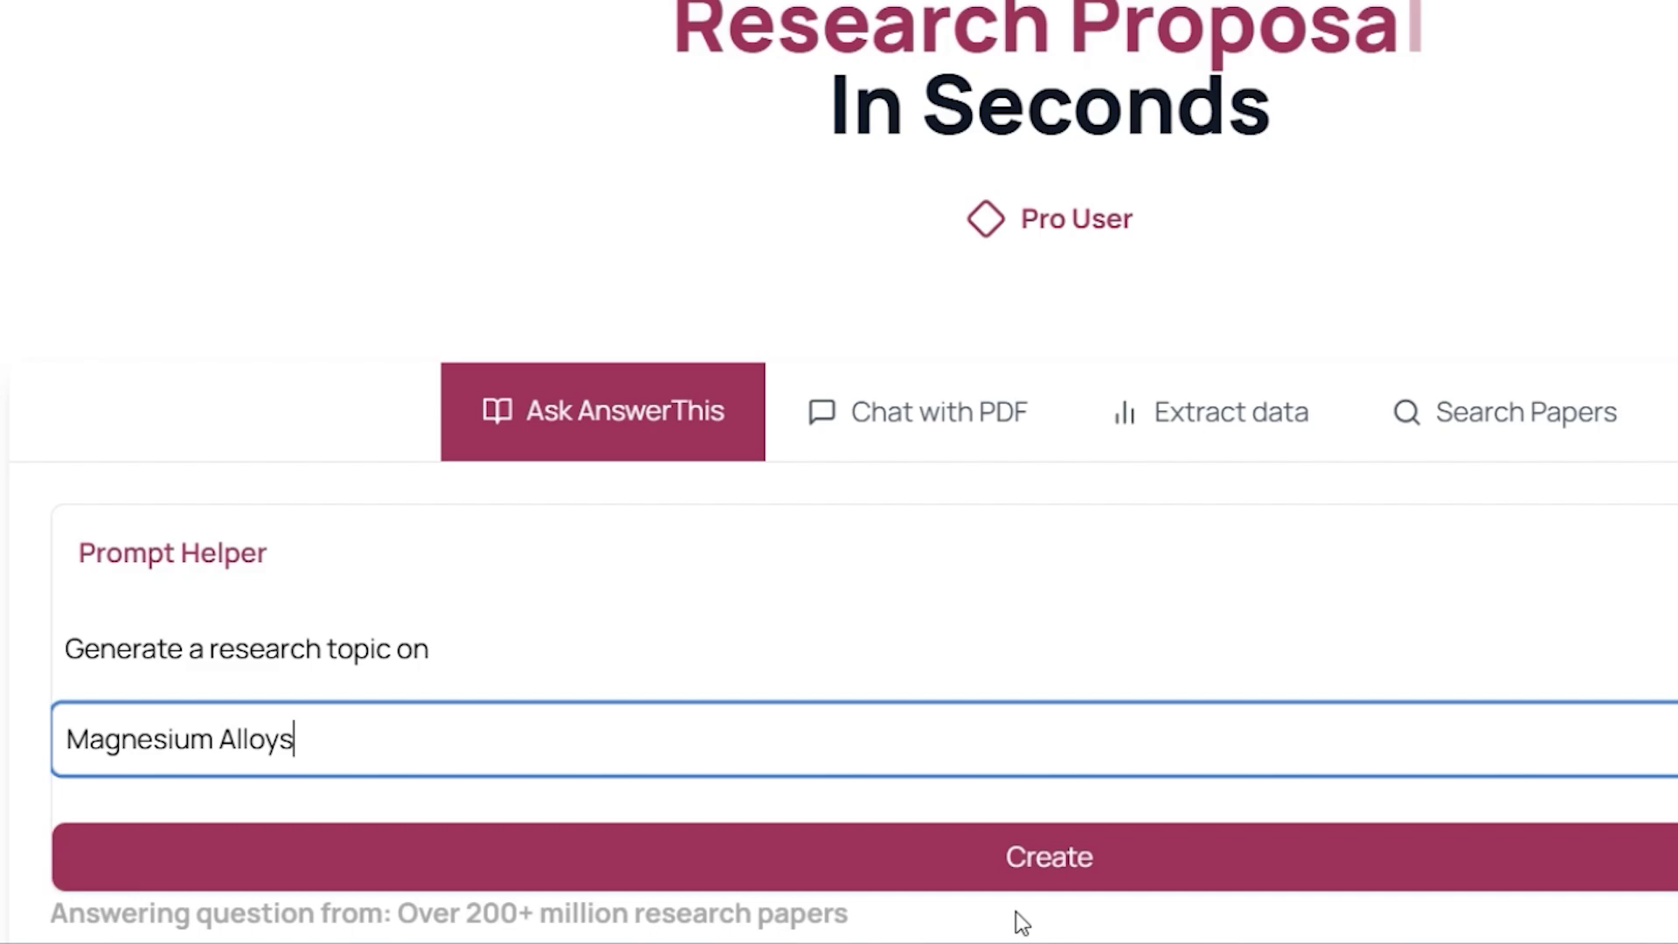
Step: Create the 'Generate a research topic on Magnesium Alloys' prompt and submit the search
left_click(1052, 869)
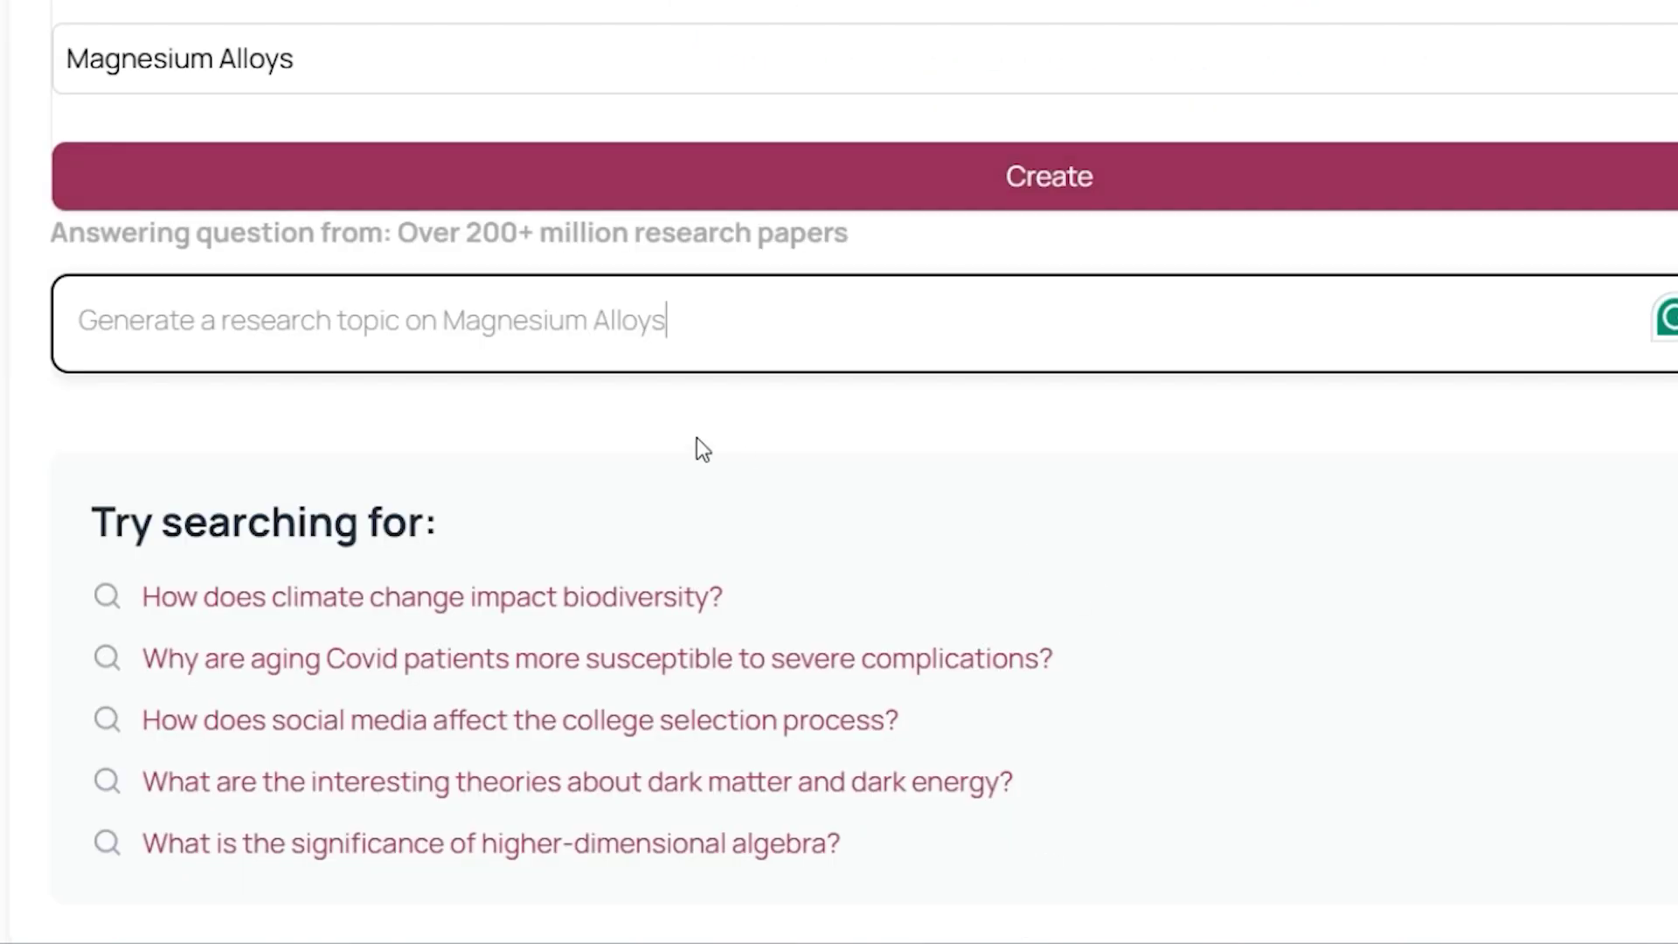
left_click_drag(738, 333, 65, 325)
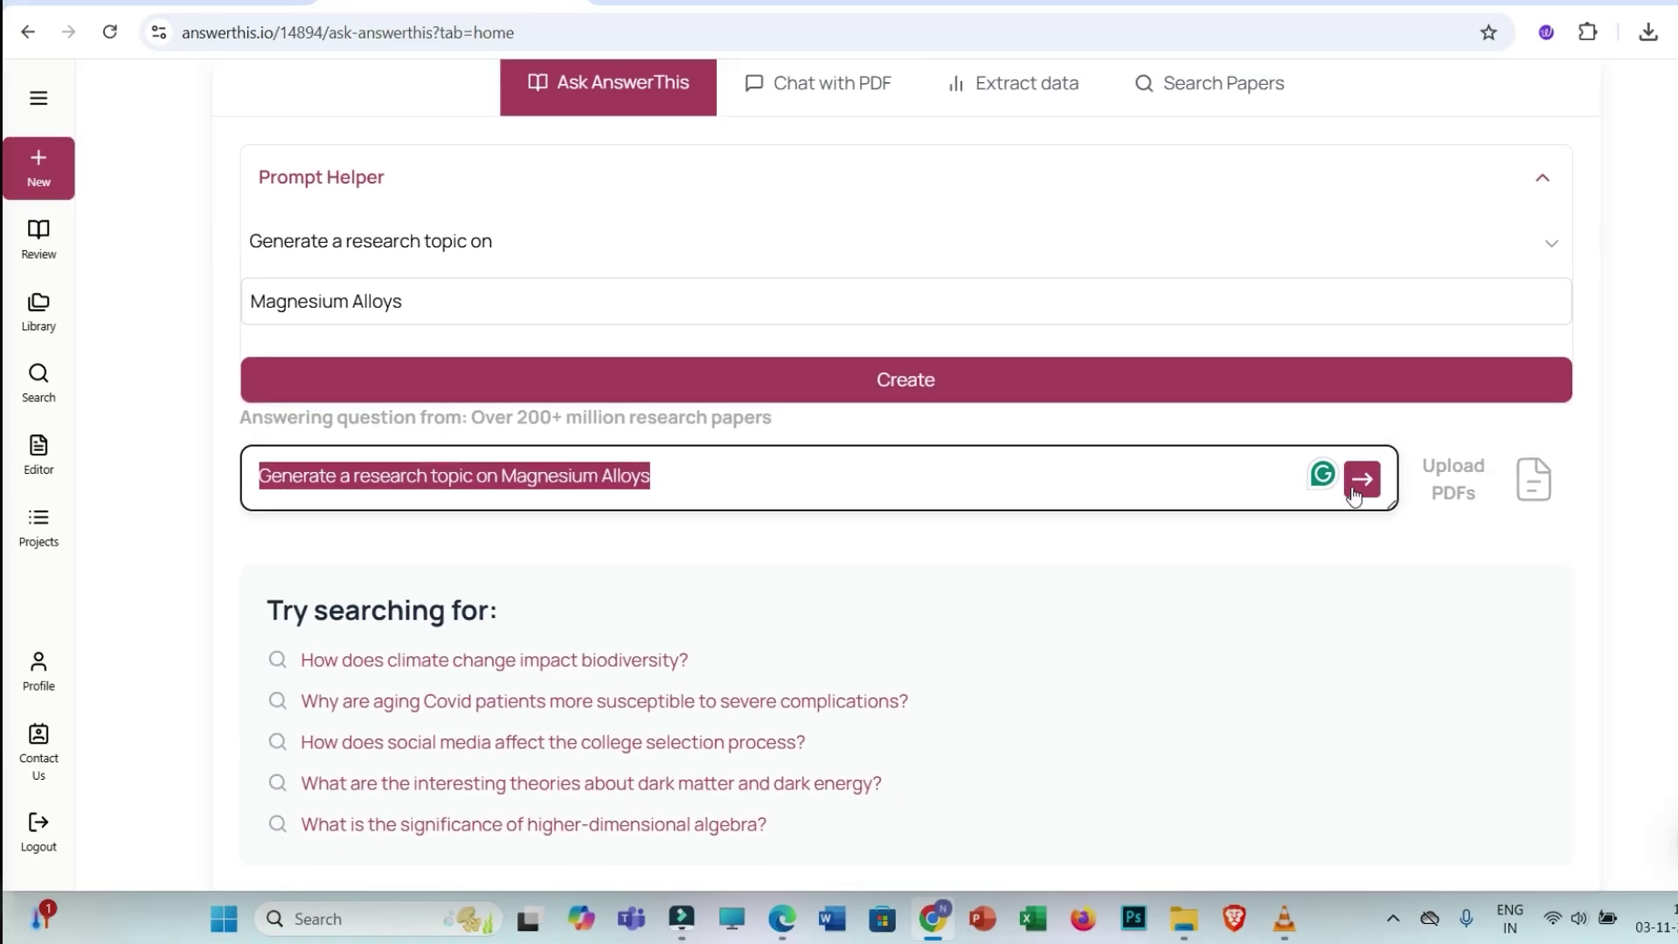
left_click(1360, 479)
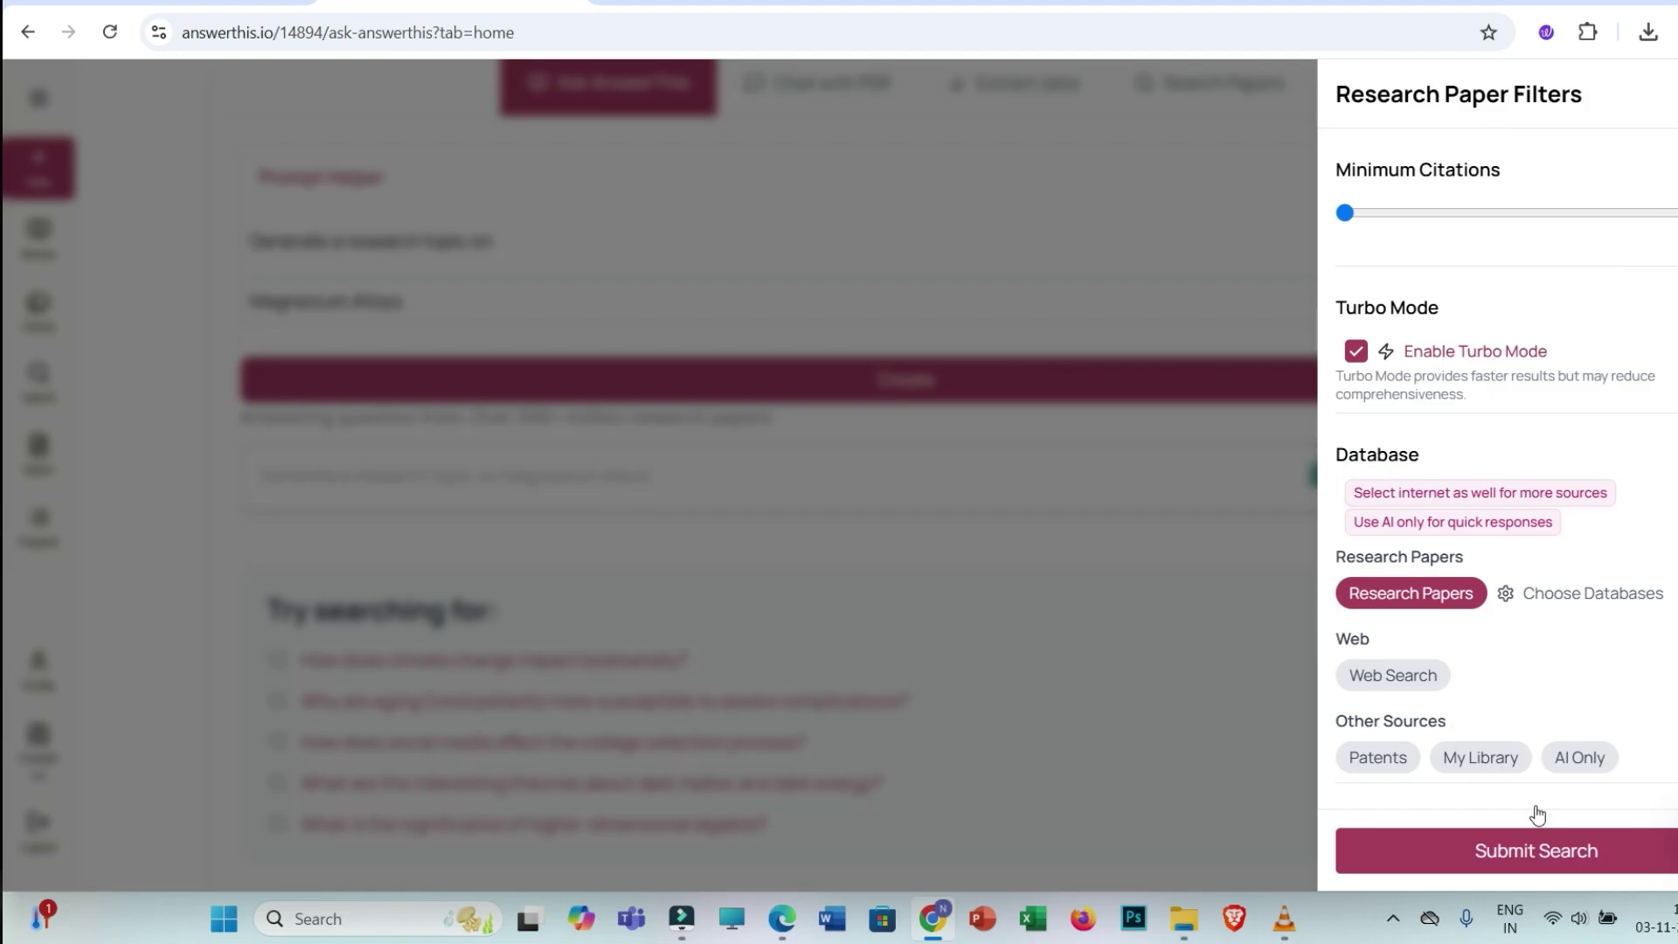
left_click(1489, 853)
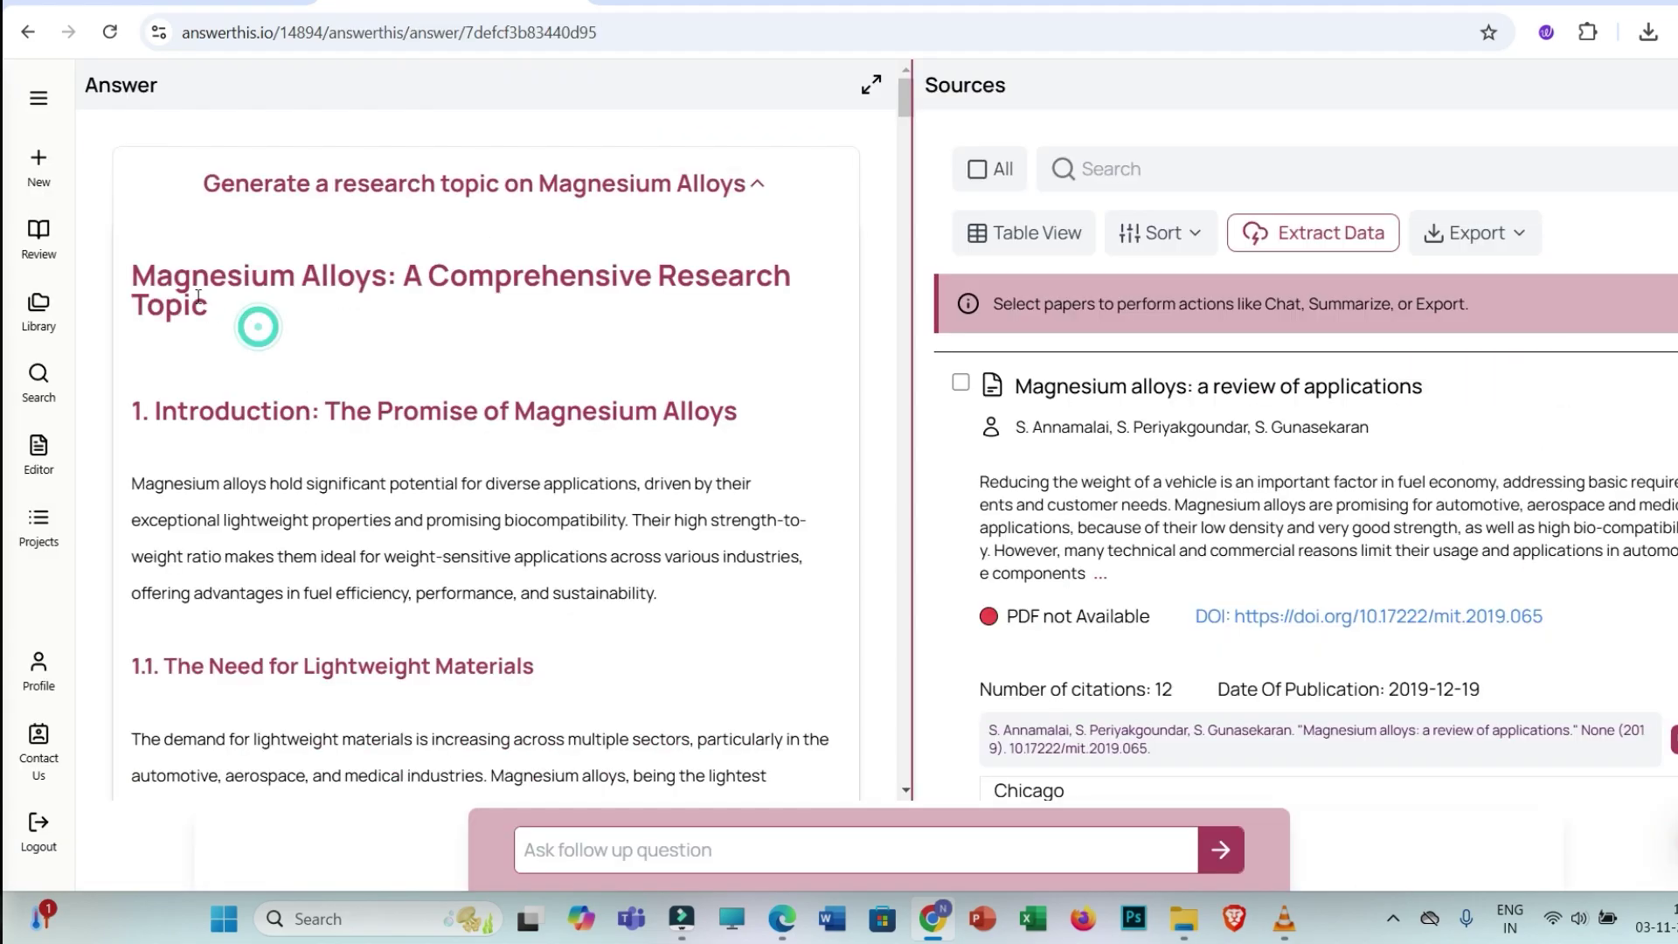
Step: Highlight the answer's title and the Alloy Design and Surface Modification headings
left_click_drag(258, 326, 144, 271)
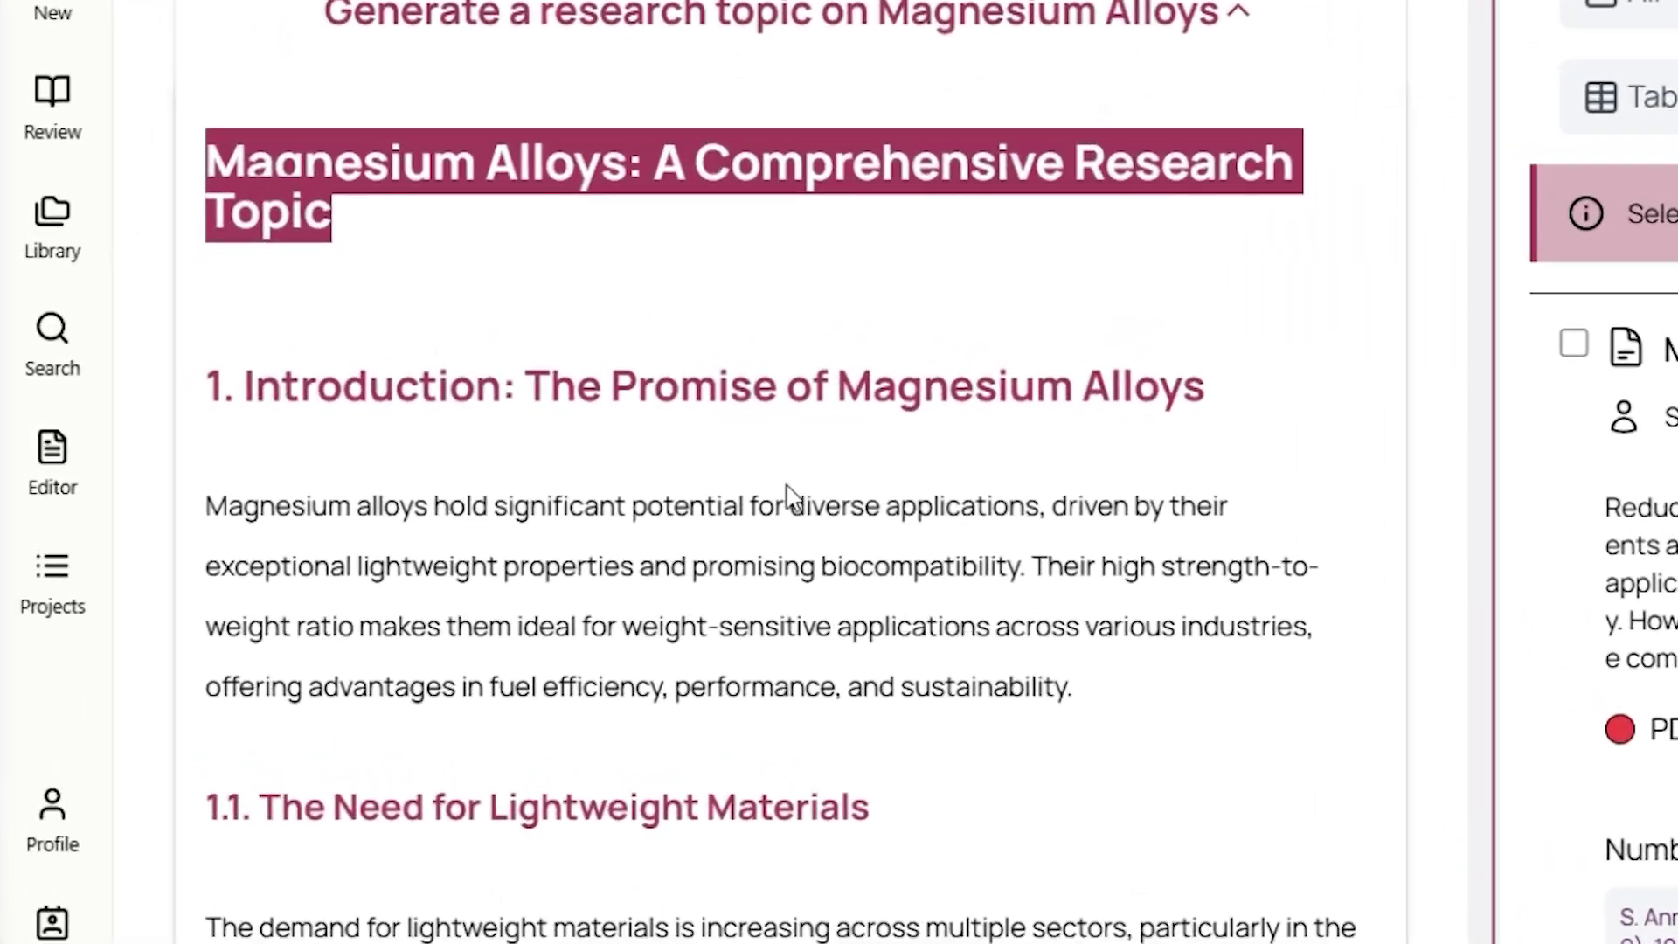
scroll(492, 463, "down", 10)
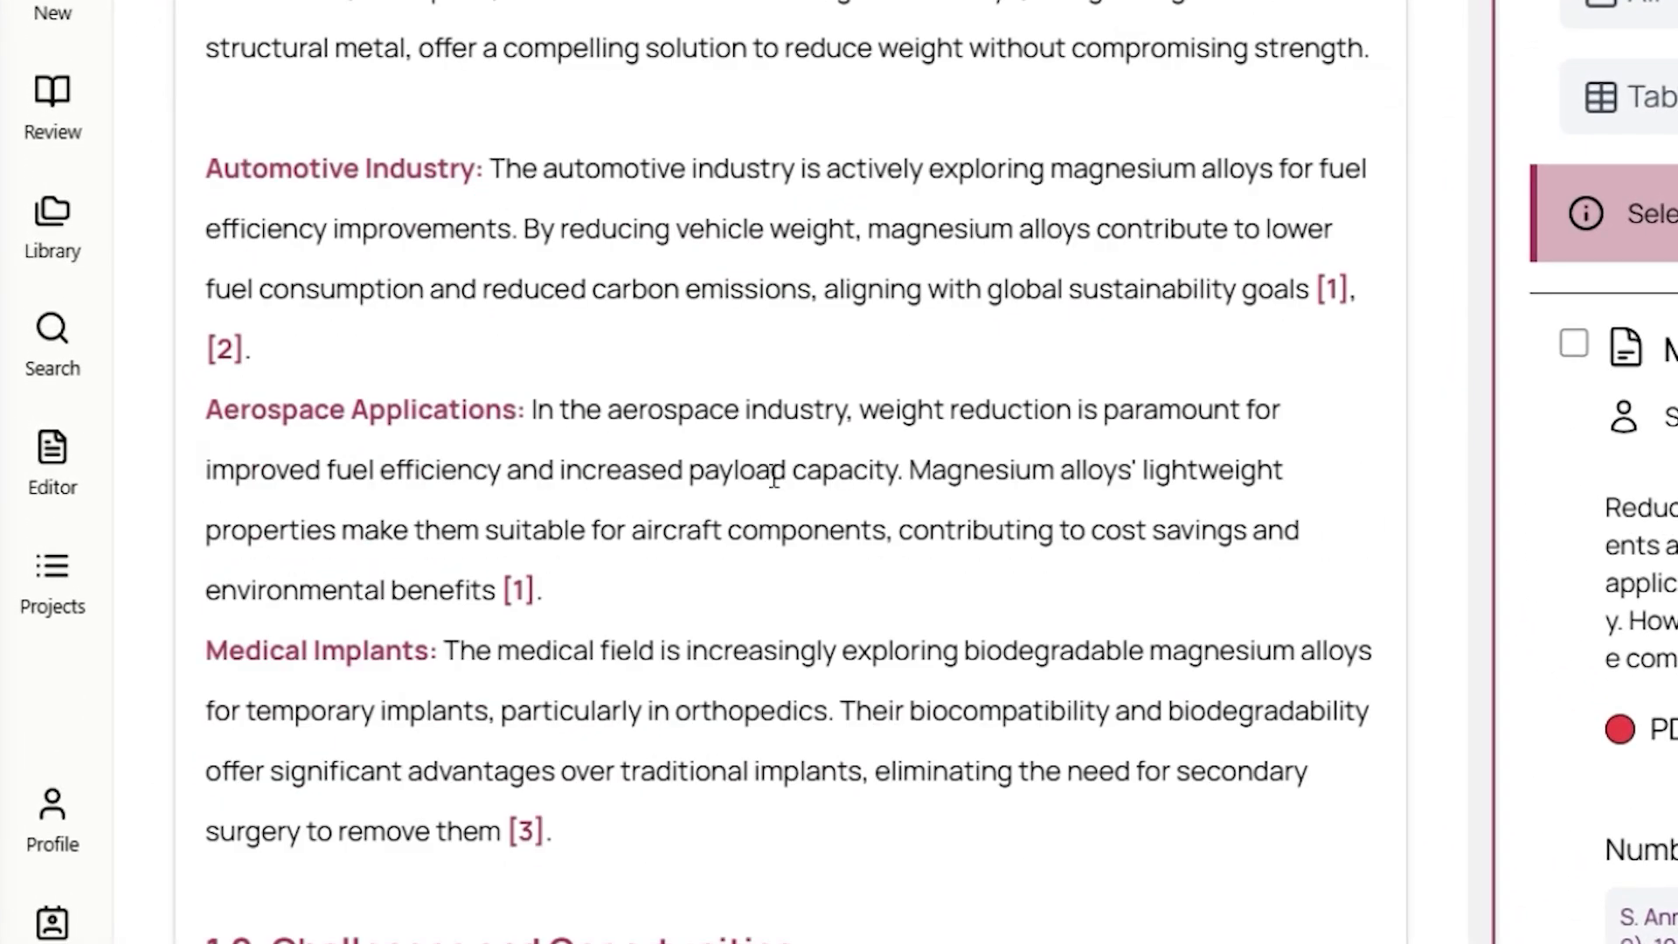
scroll(788, 461, "down", 15)
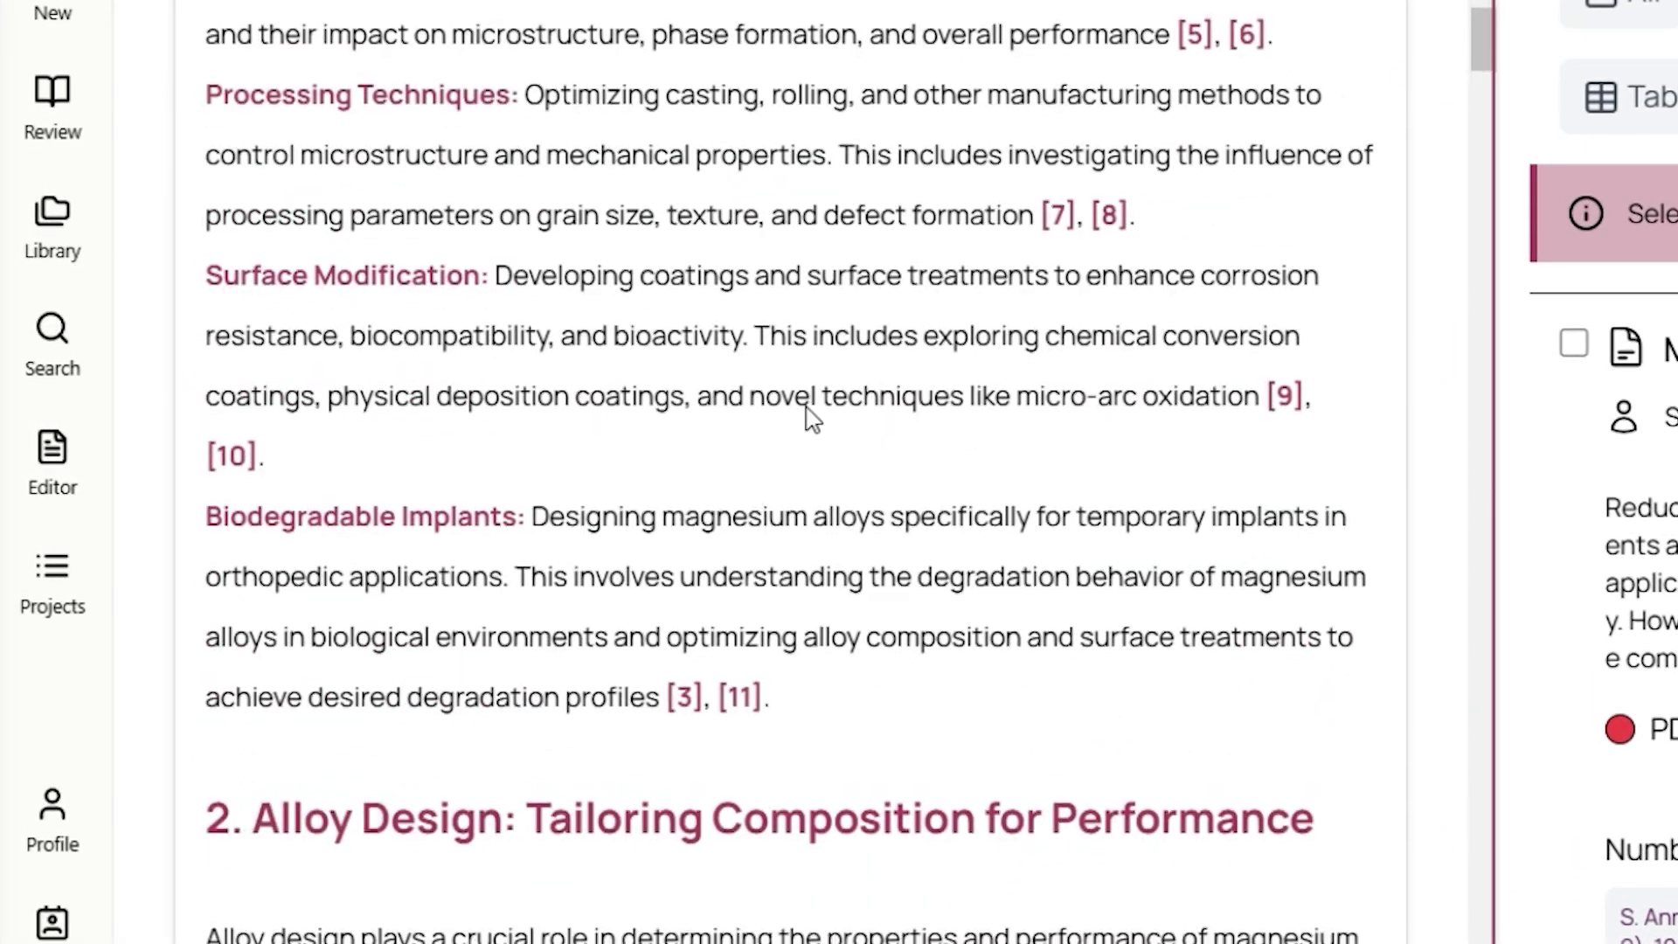
scroll(806, 418, "down", 12)
scroll(517, 291, "up", 6)
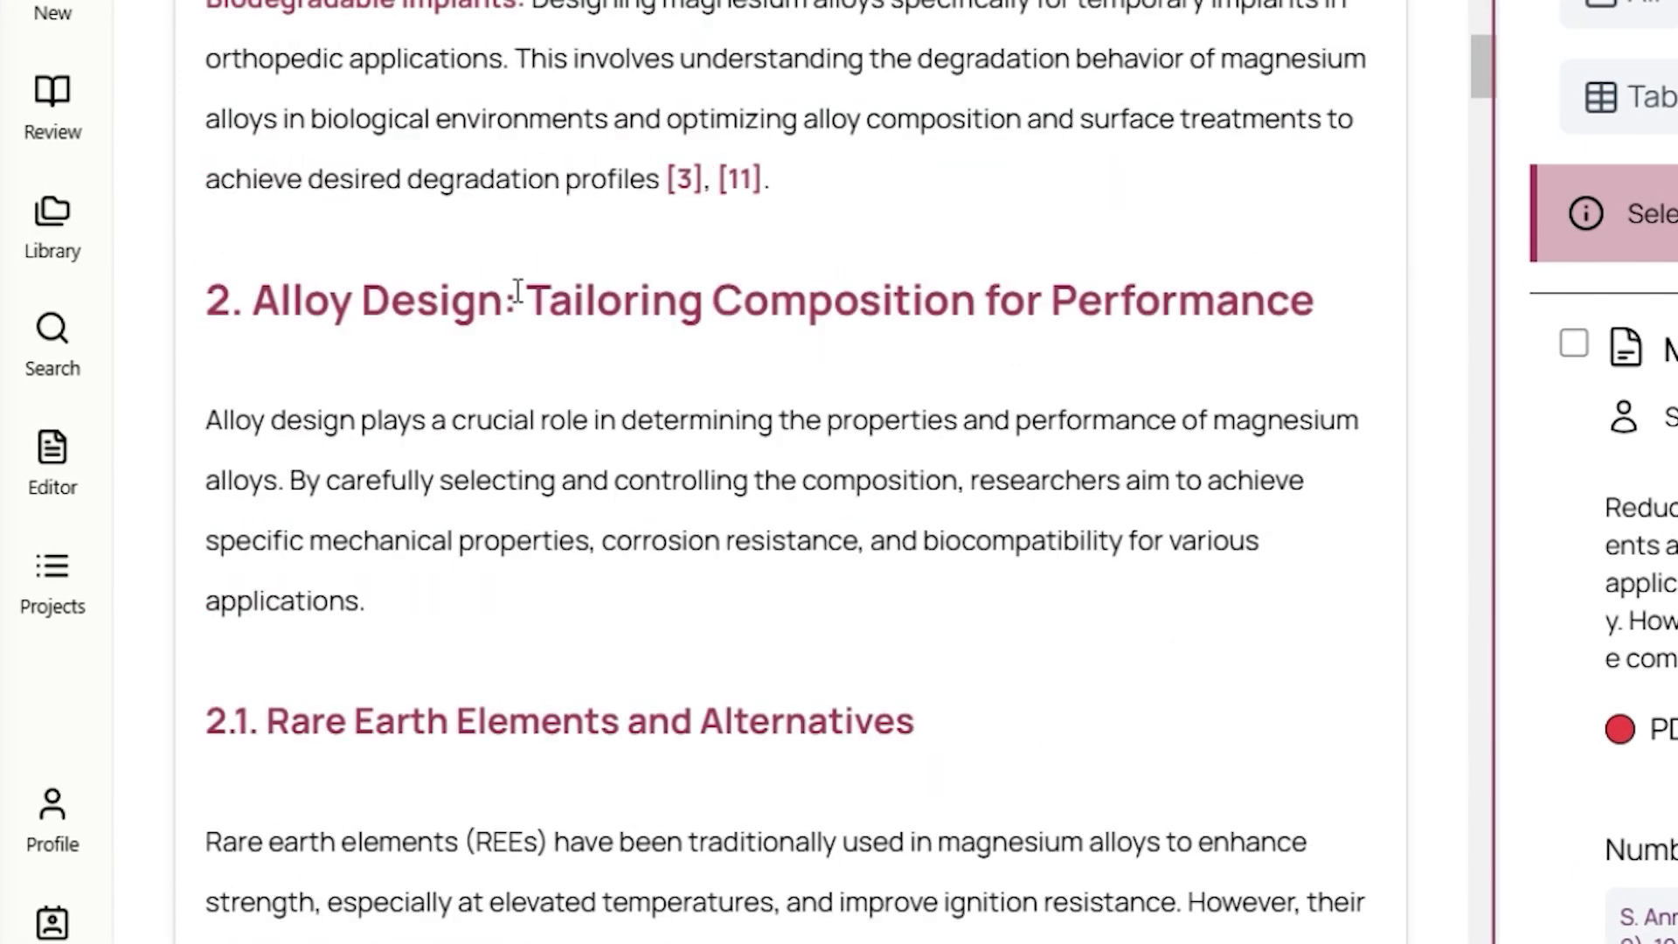
left_click_drag(263, 291, 1375, 341)
scroll(828, 480, "down", 15)
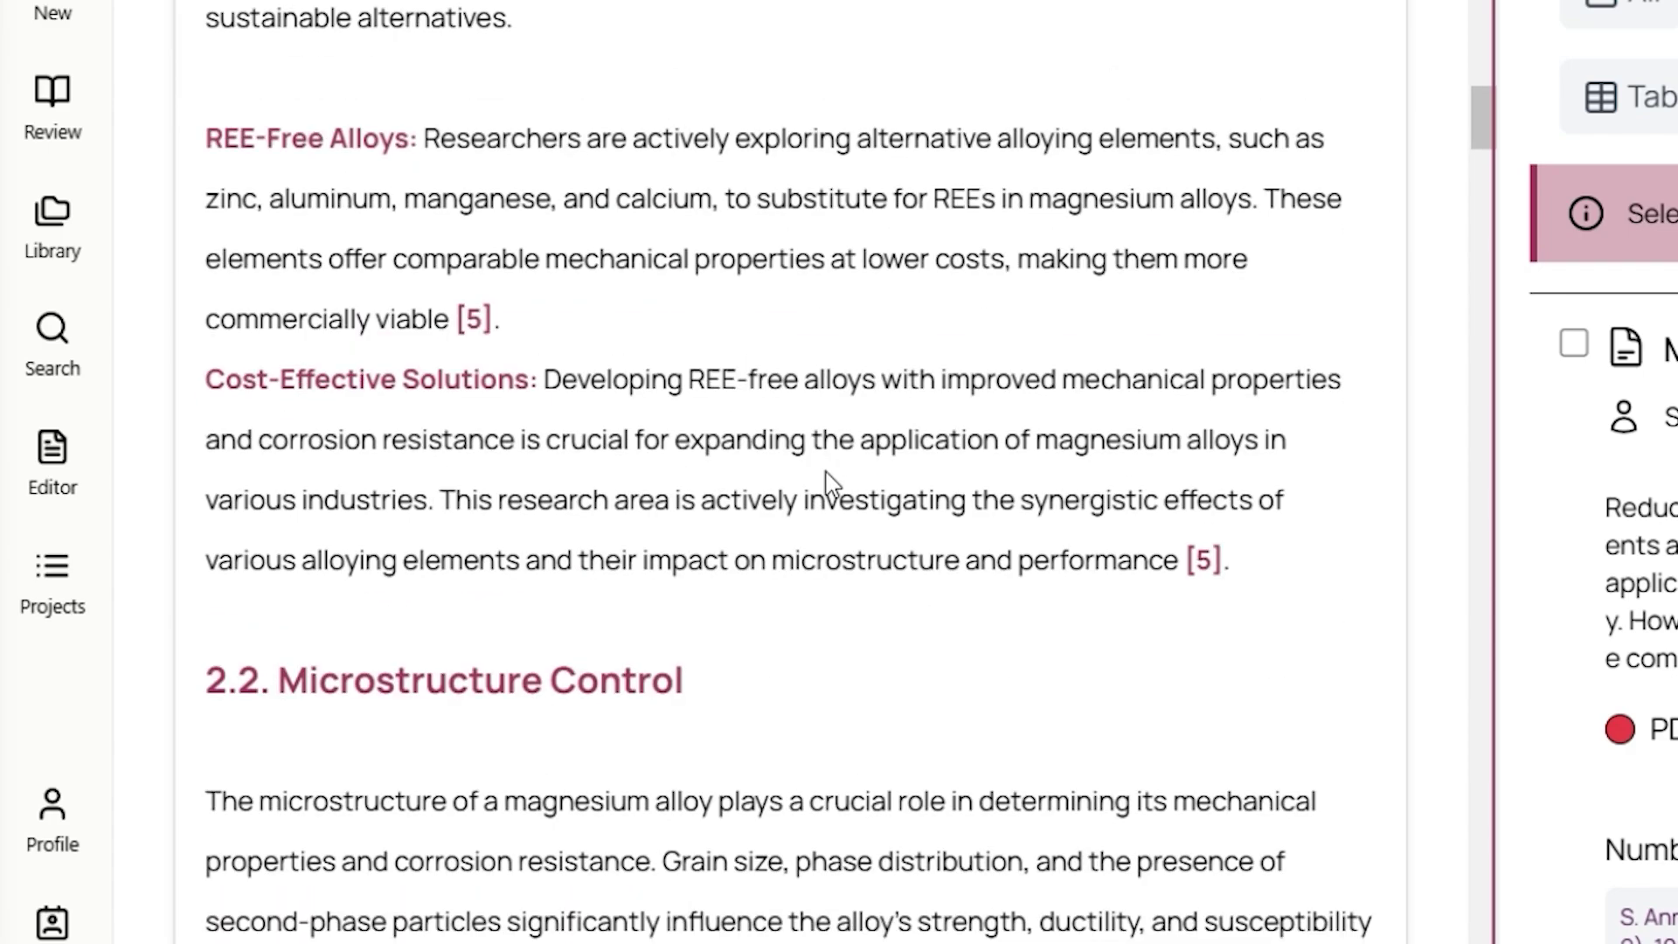
scroll(831, 454, "down", 15)
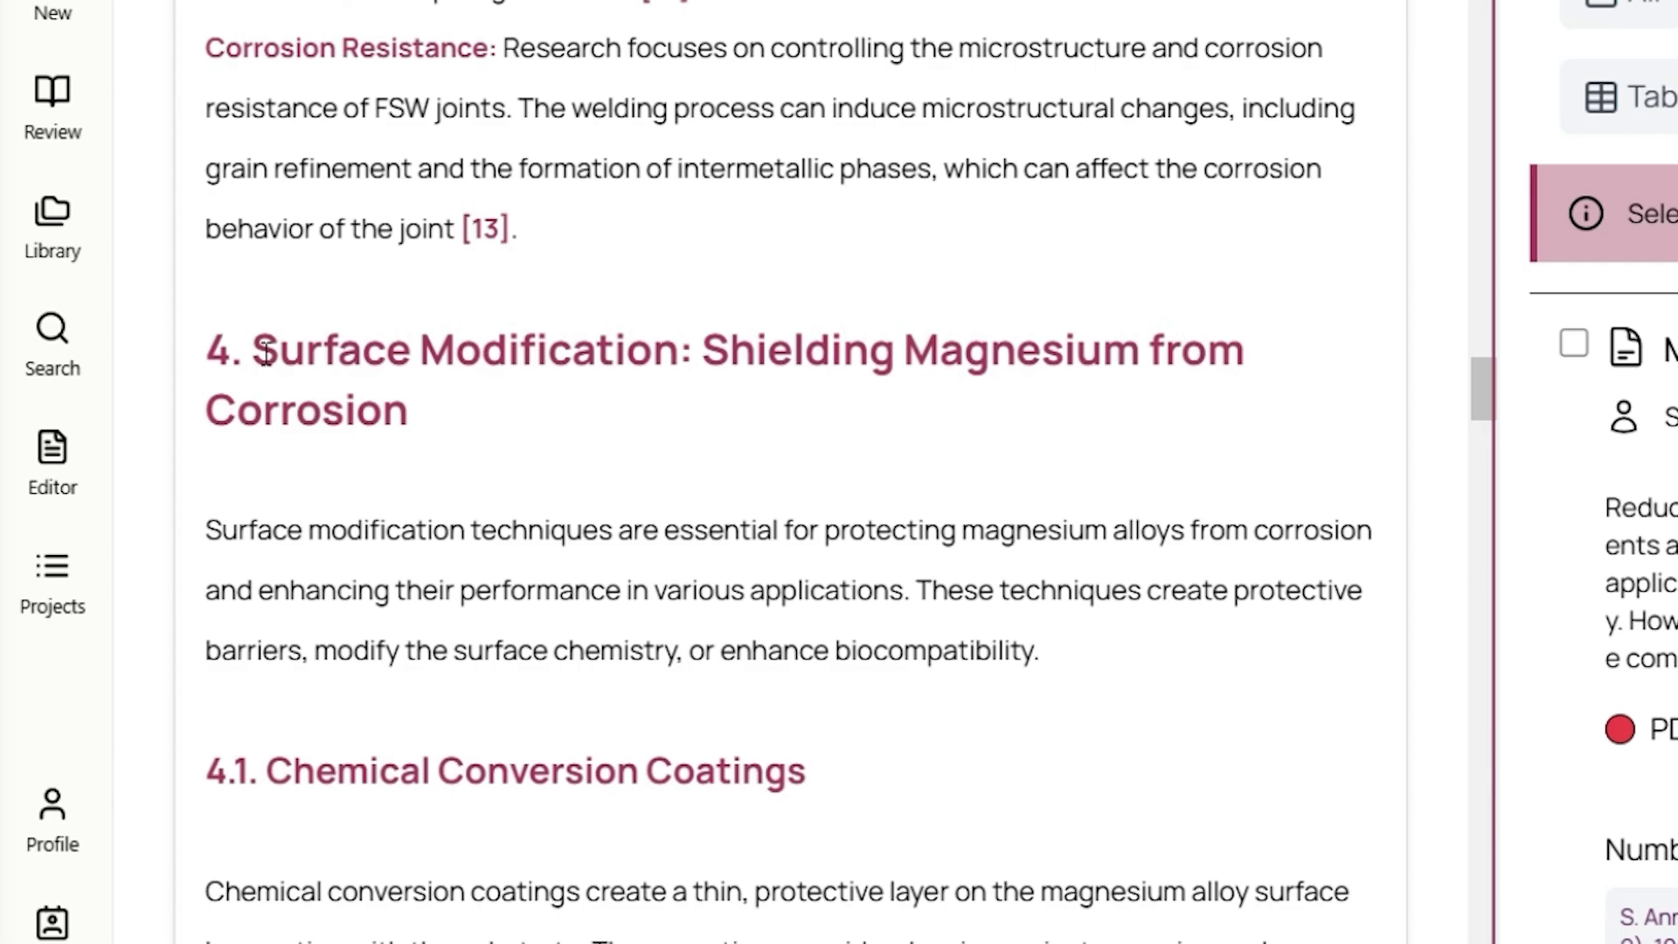
left_click_drag(253, 350, 1225, 394)
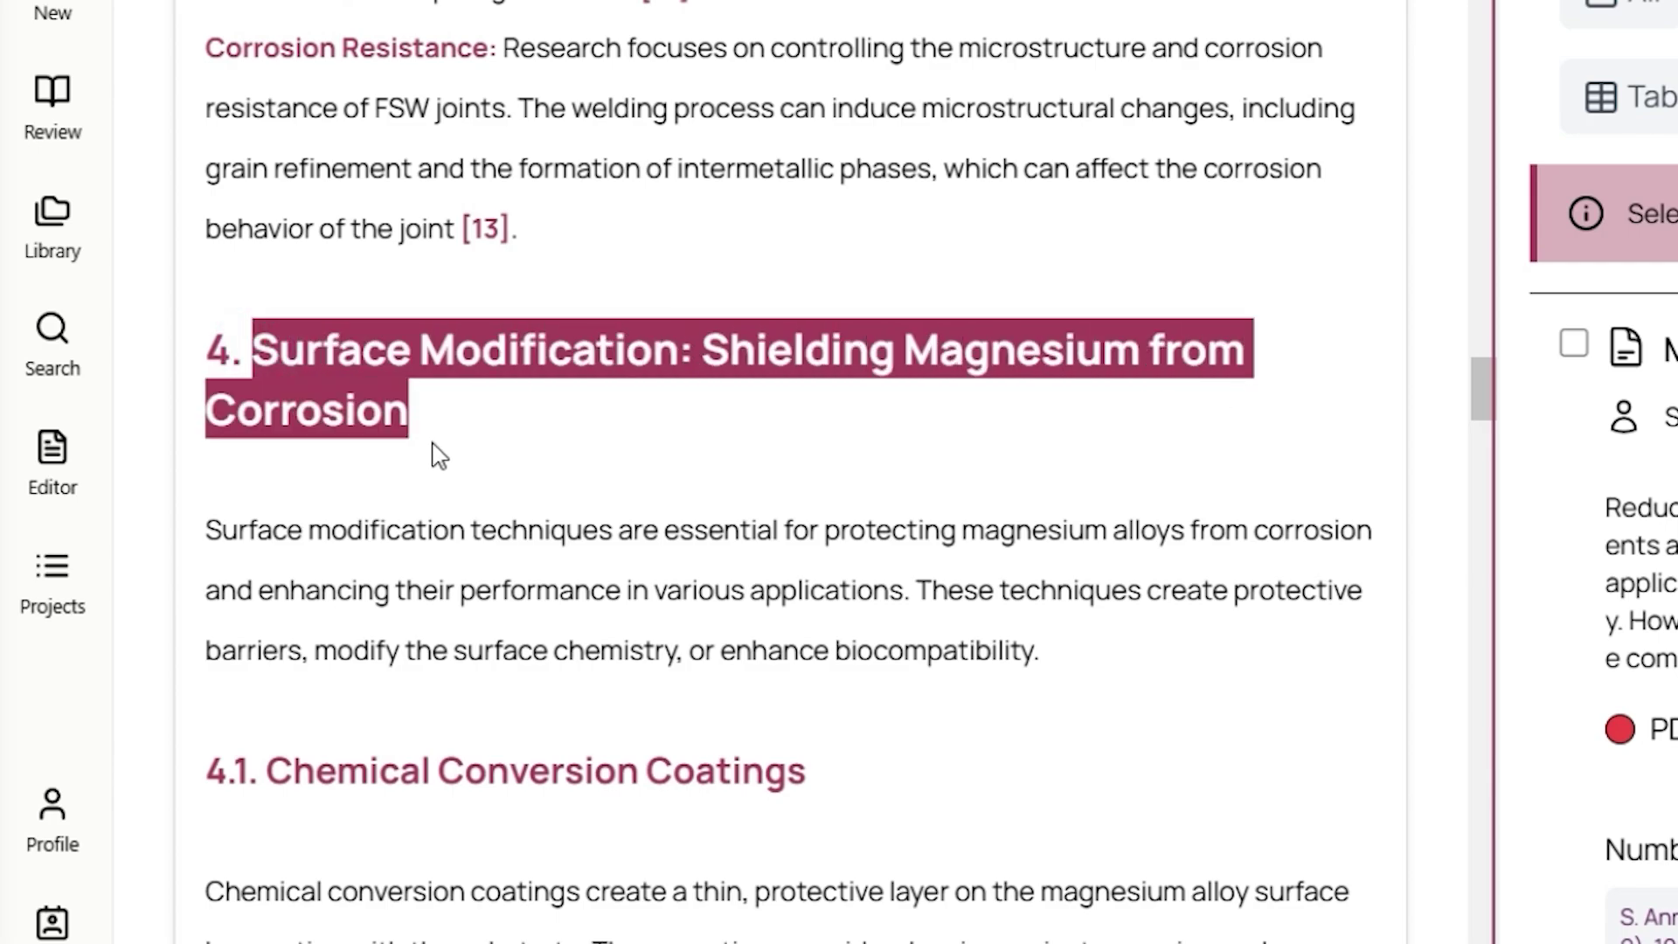
Step: Highlight the Chemical Conversion Coatings heading and its coating methods and protective barrier points
scroll(463, 450, "down", 5)
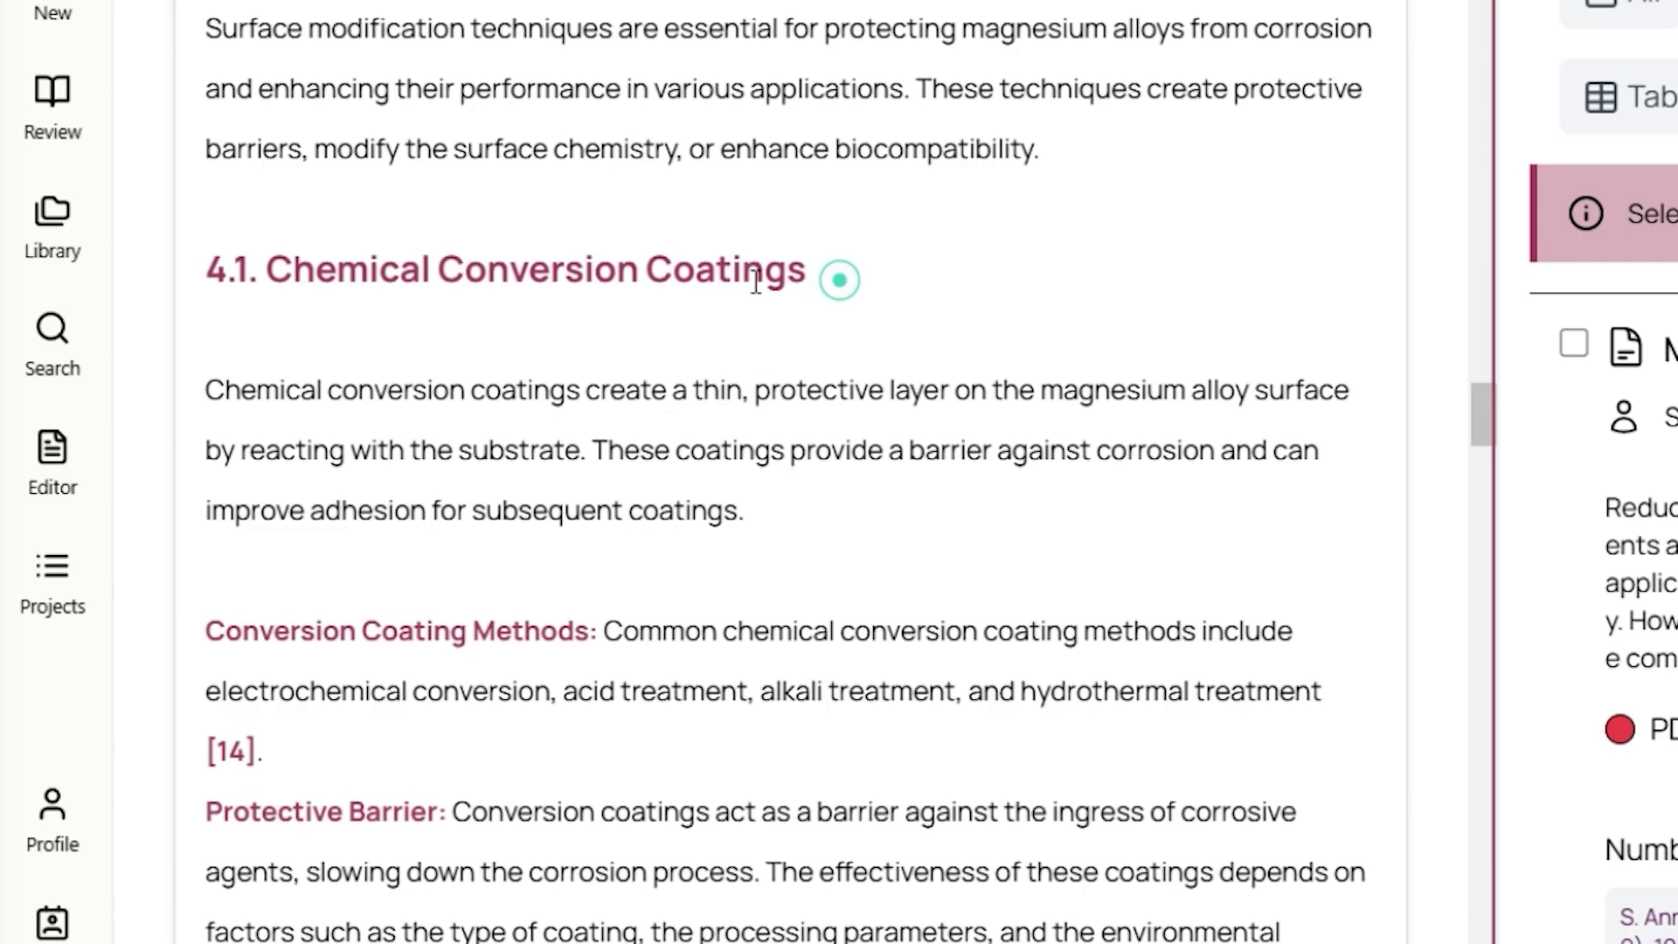
left_click_drag(840, 277, 274, 291)
left_click(879, 289)
left_click_drag(880, 289, 269, 255)
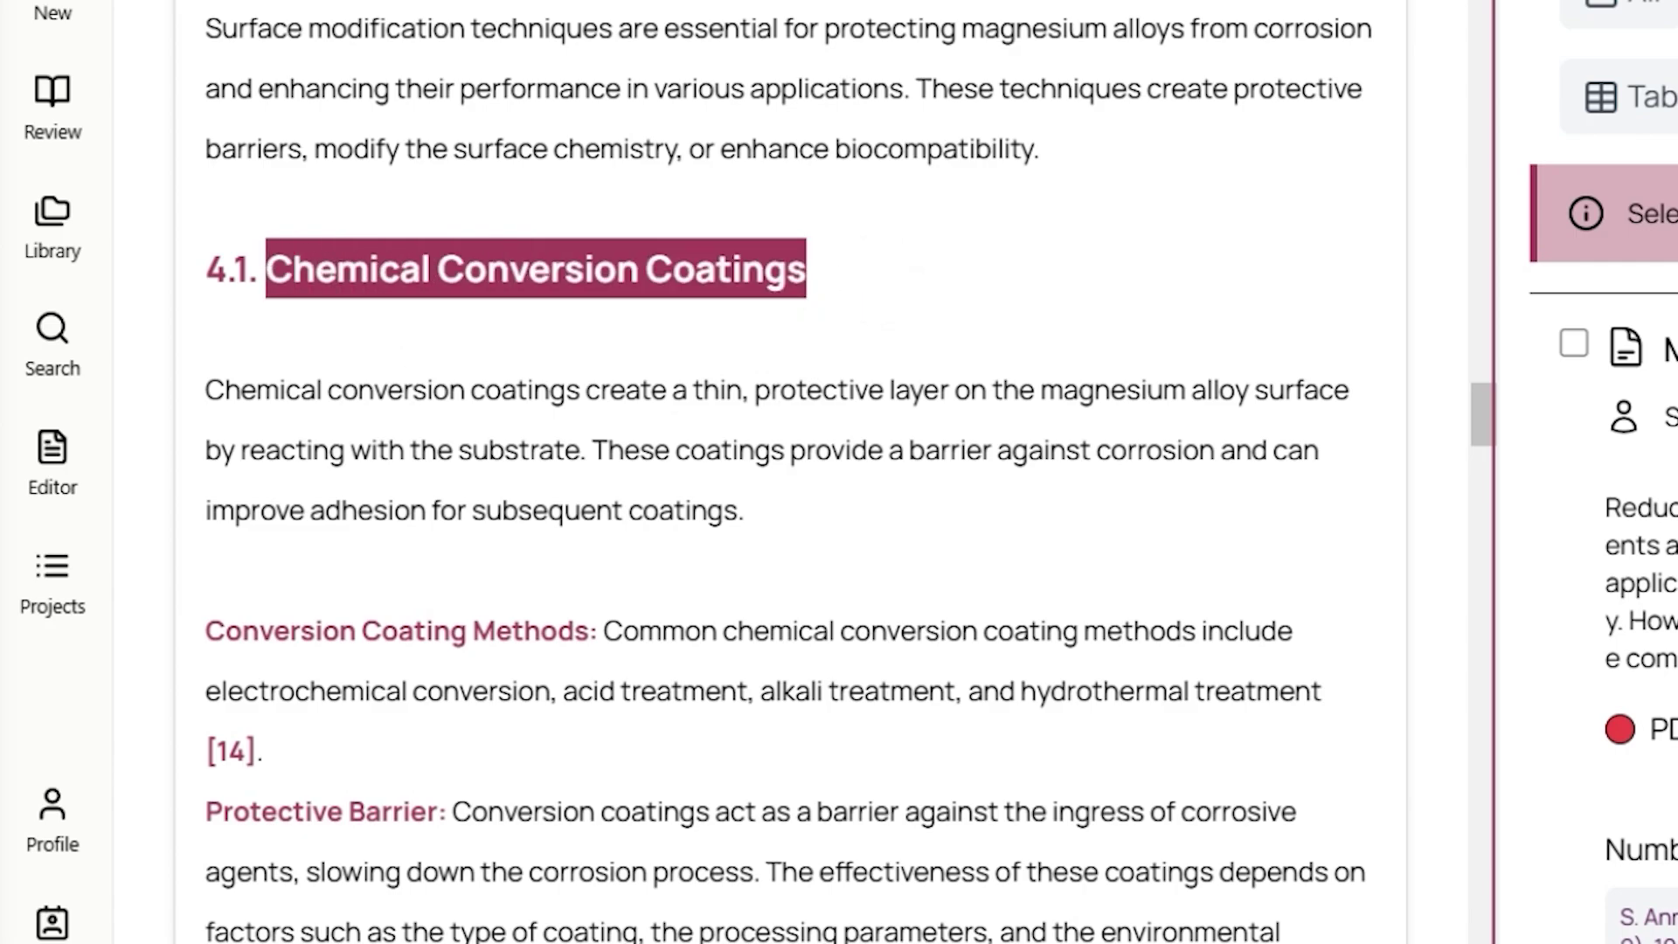
left_click(374, 290)
left_click_drag(290, 929, 282, 614)
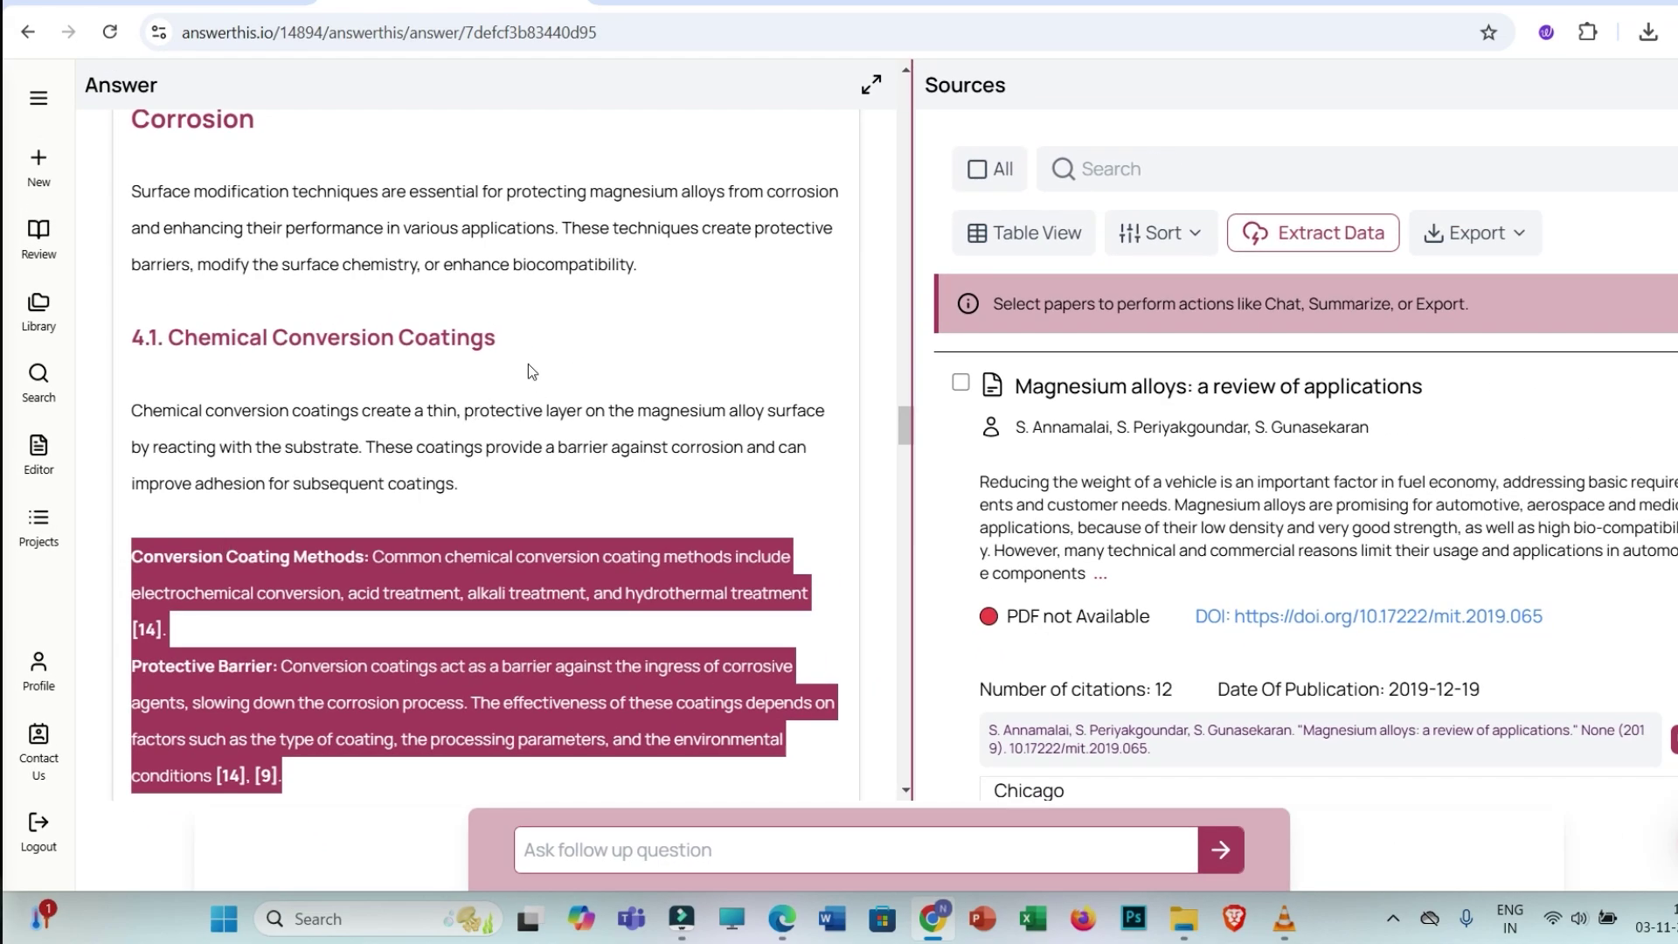
left_click_drag(512, 344, 169, 339)
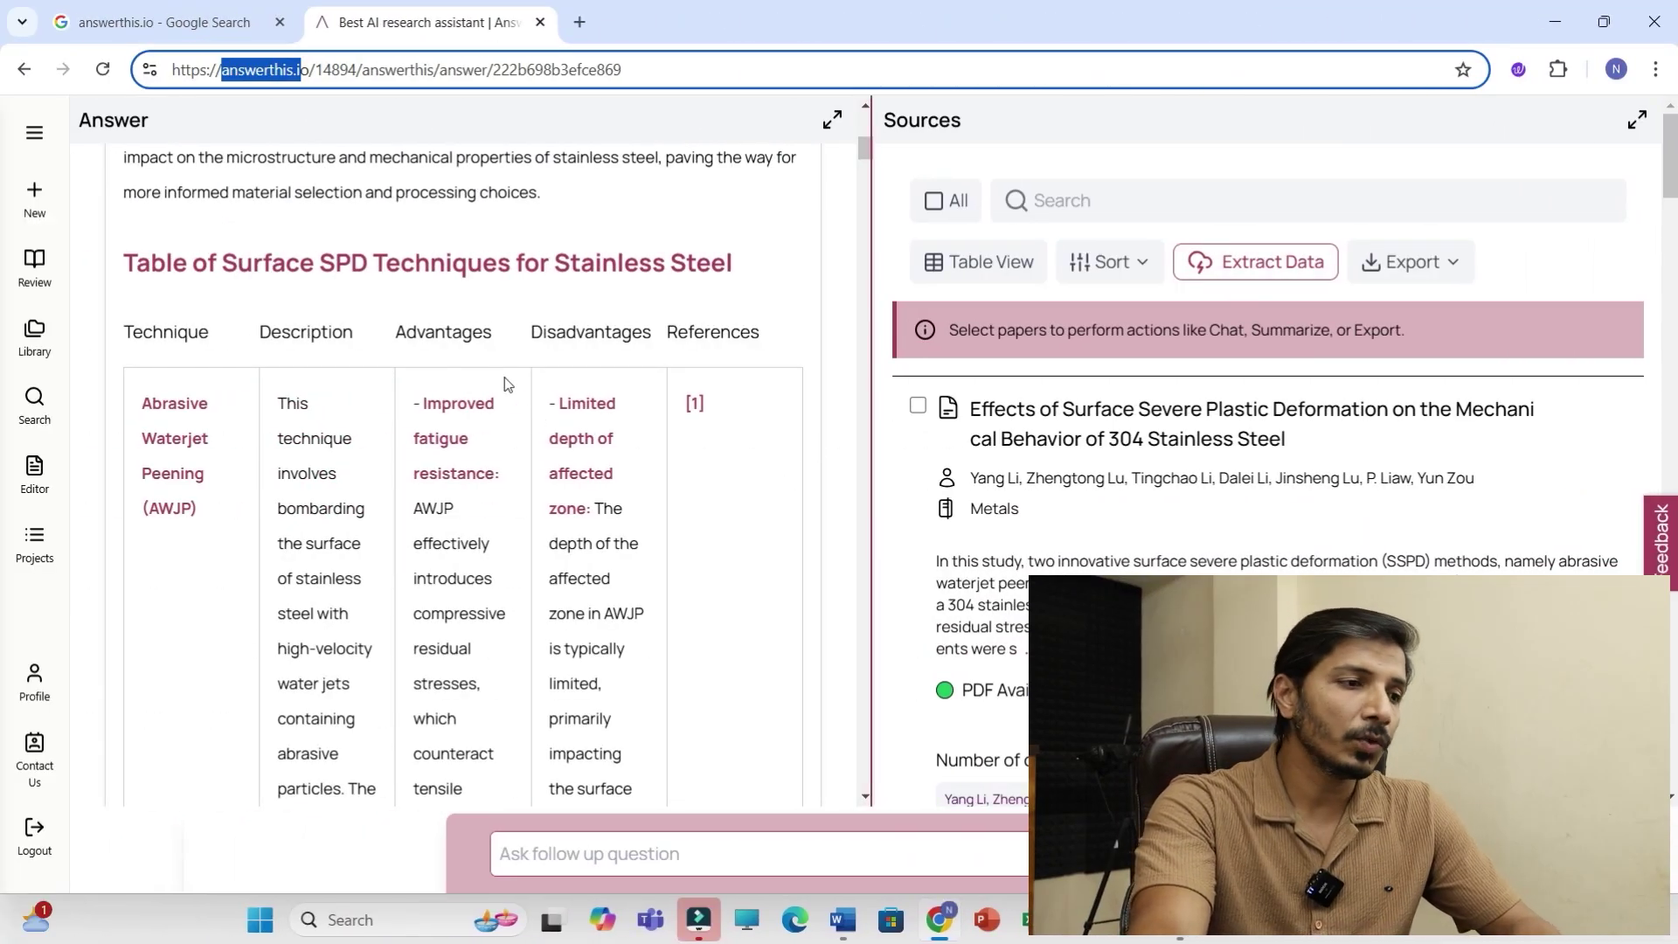
Step: Start a new question and go to the Literature Review page
left_click(33, 206)
left_click(458, 129)
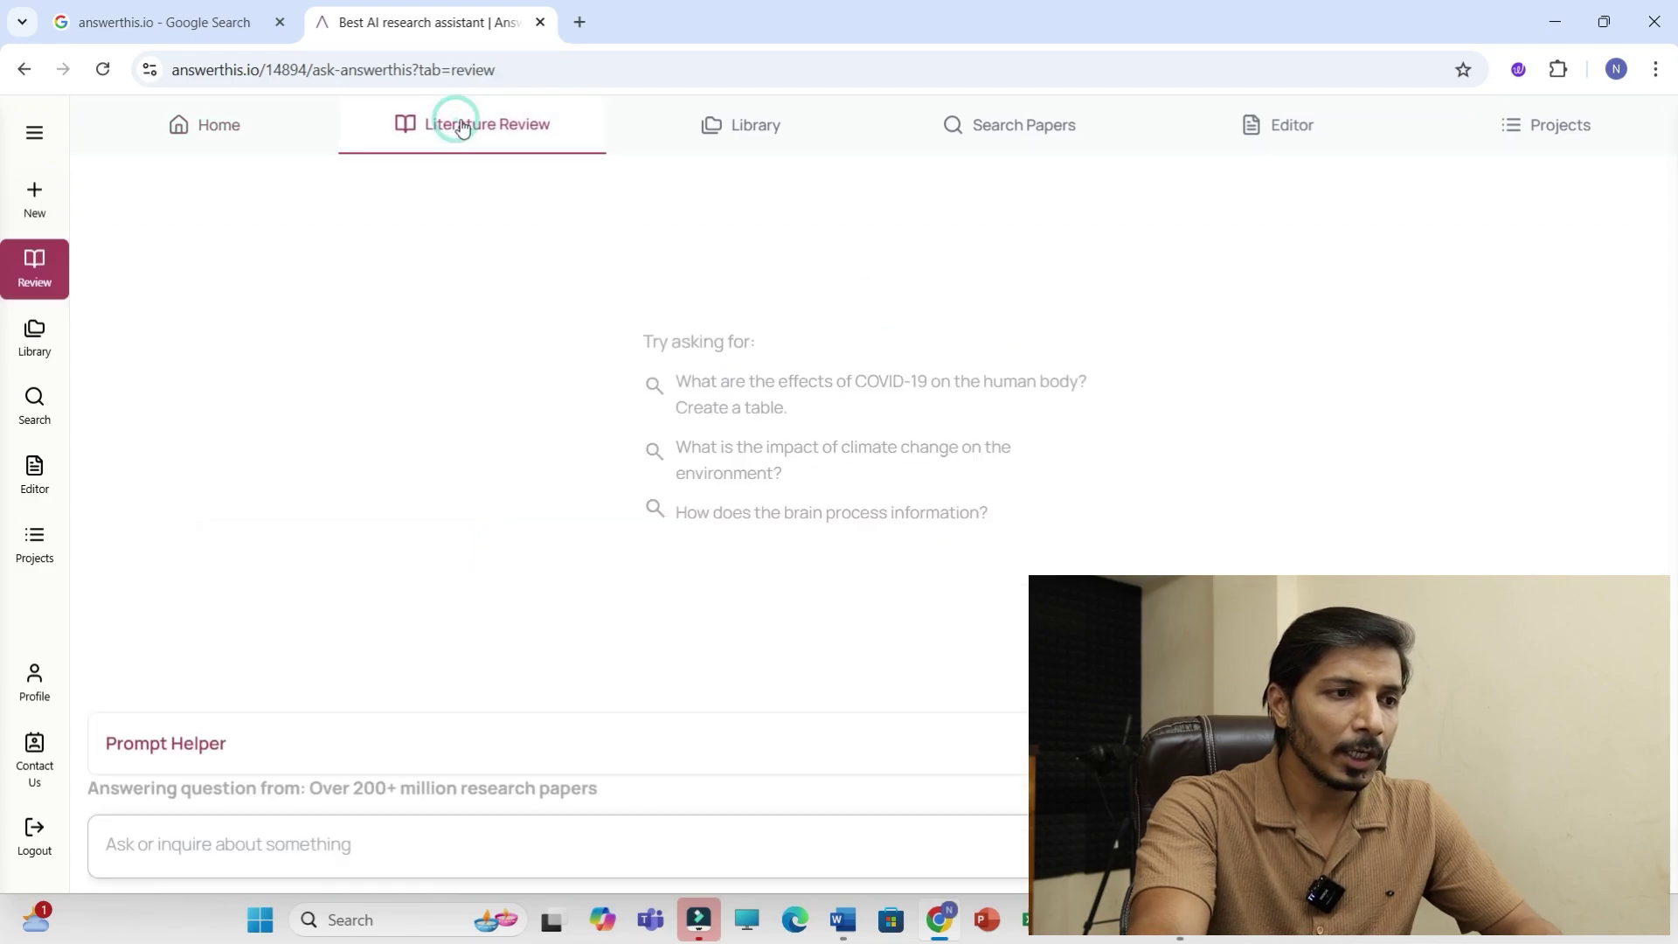